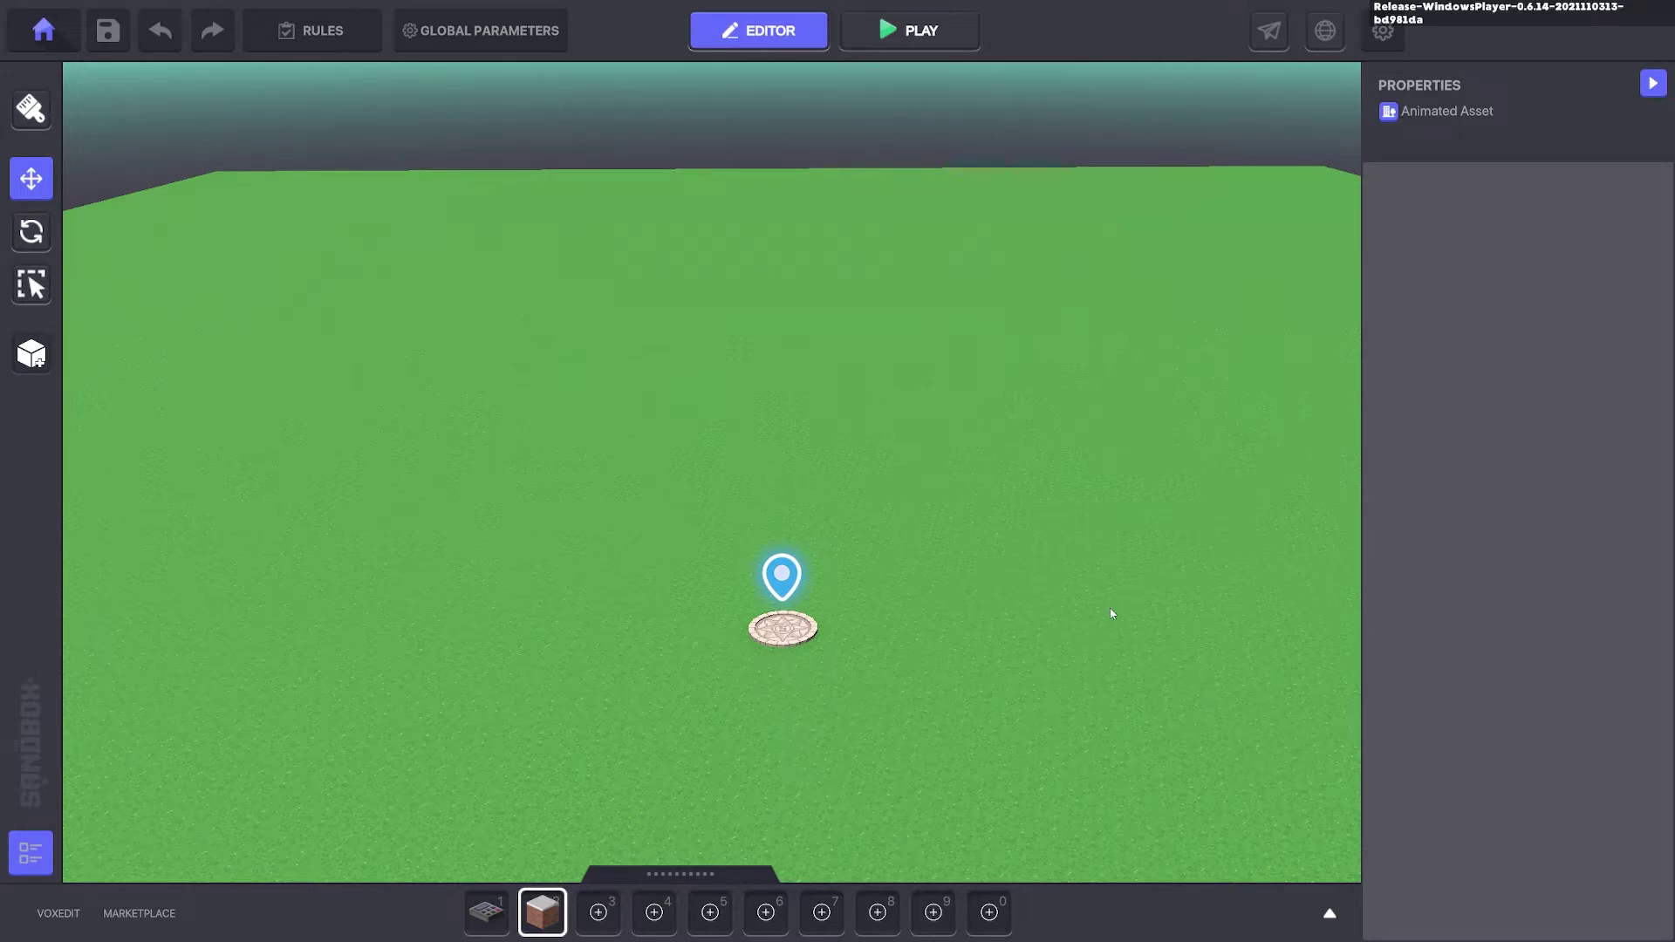
- Enable quests in the game rules and add a quest named "Quest 1"
right_click_drag(779, 457, 780, 464)
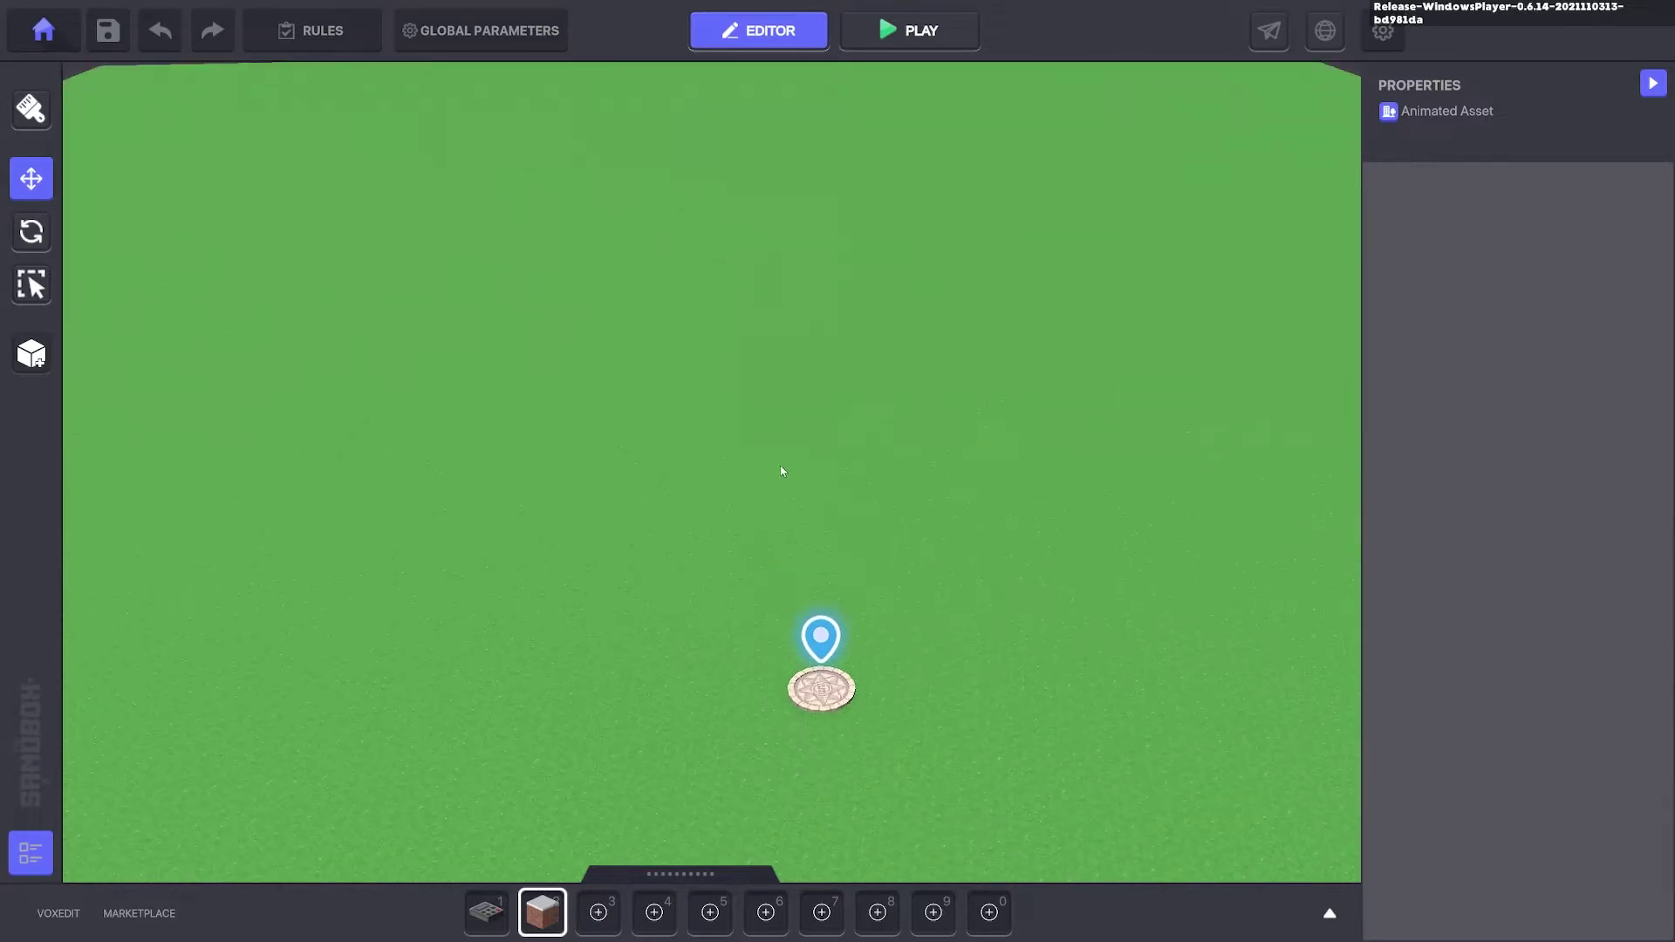
left_click(318, 34)
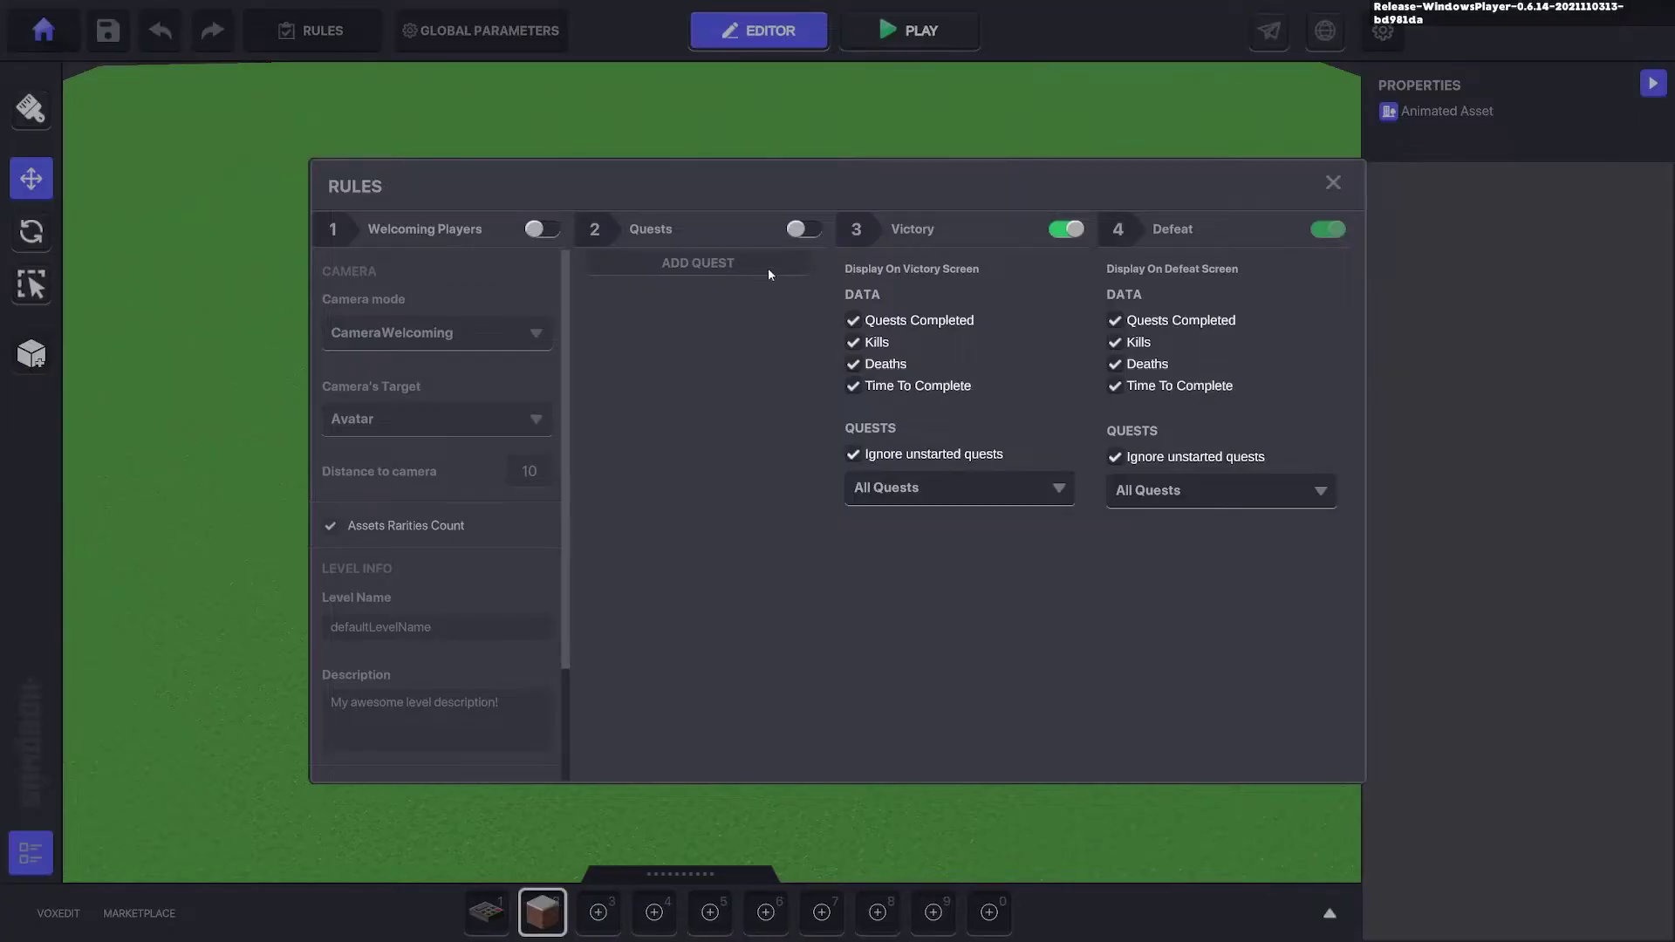
left_click(802, 230)
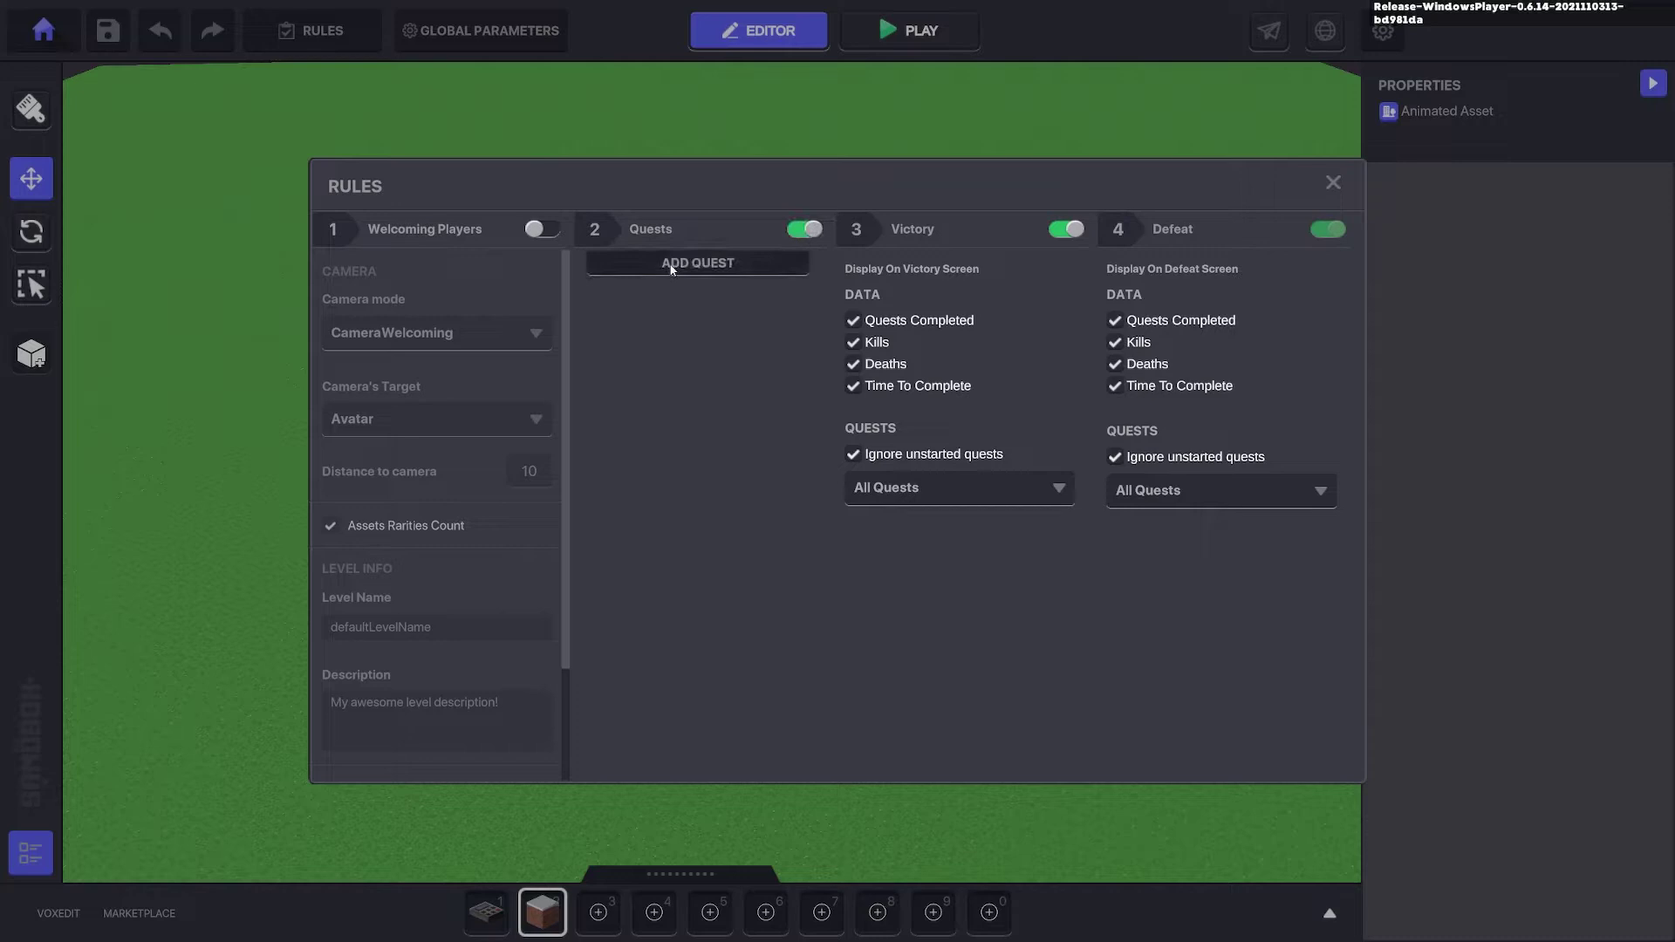
left_click(689, 262)
left_click(732, 275)
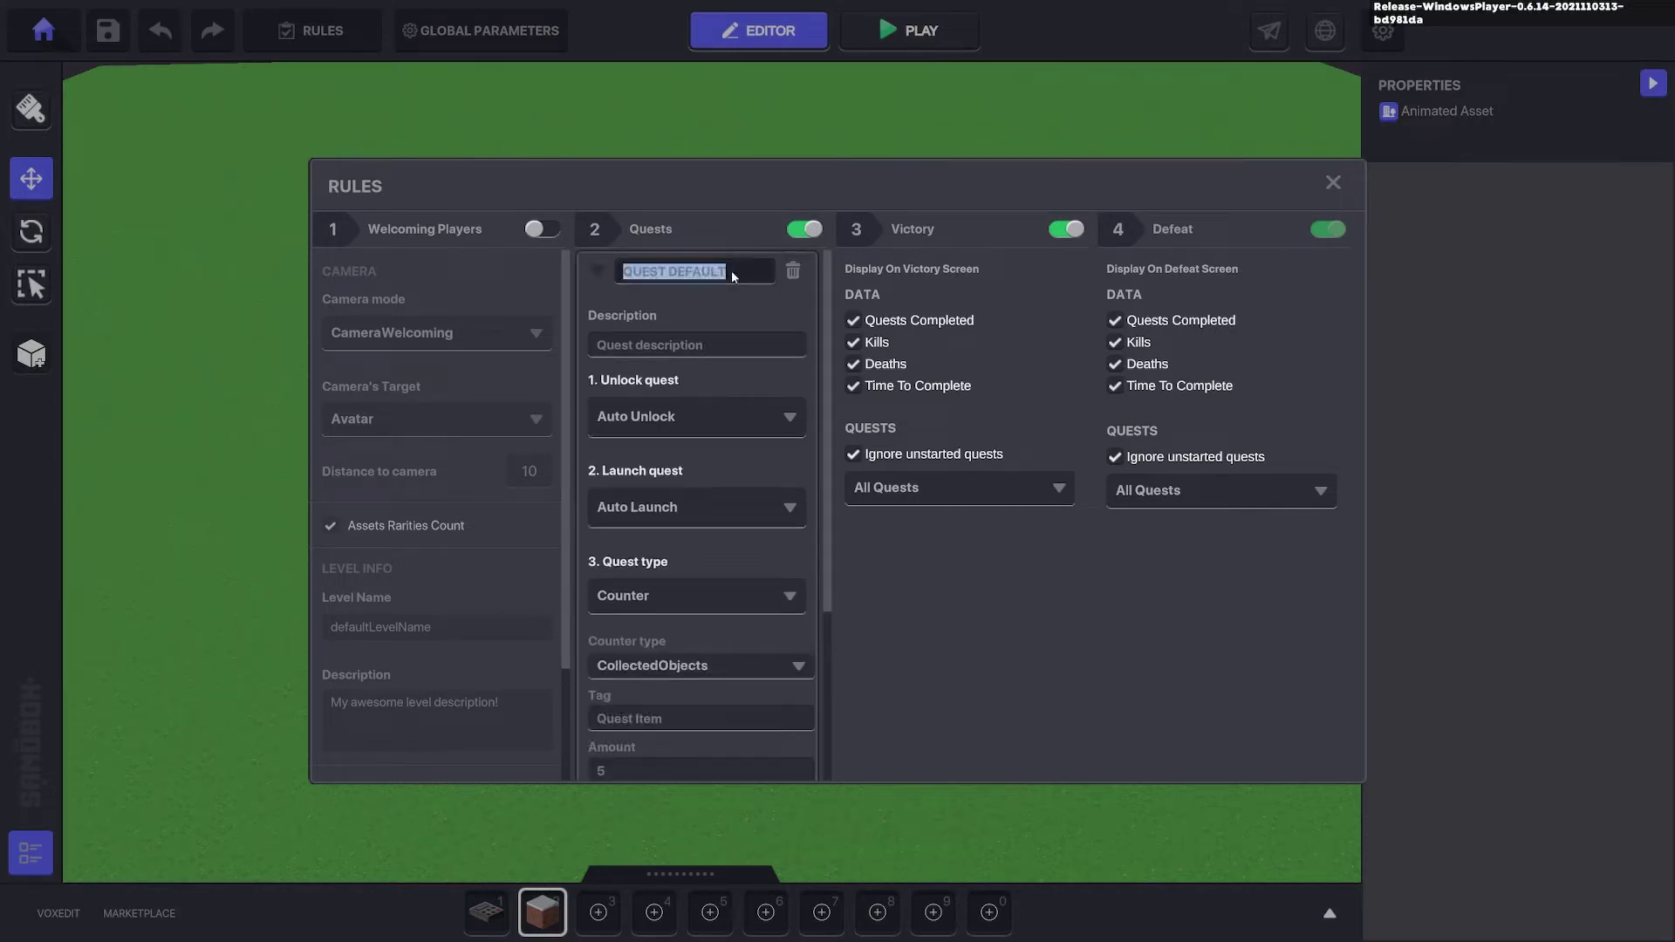
type("Quest 1")
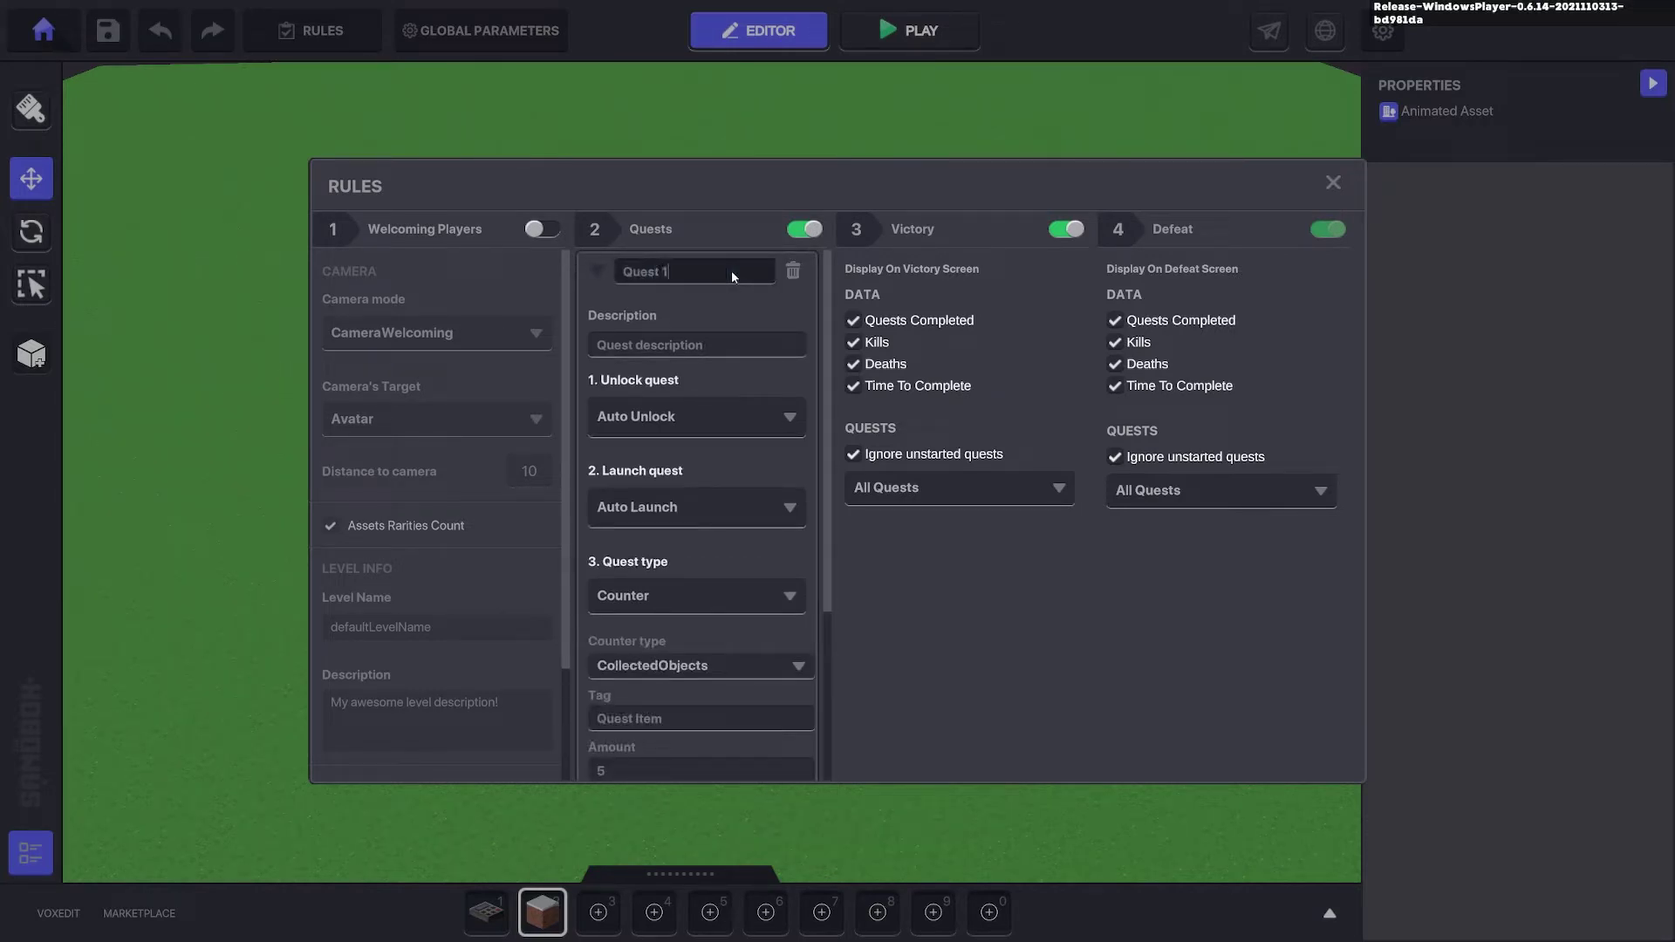
- Set the description of Quest 1 to "Reach the end before the timer runs out"
left_click(733, 346)
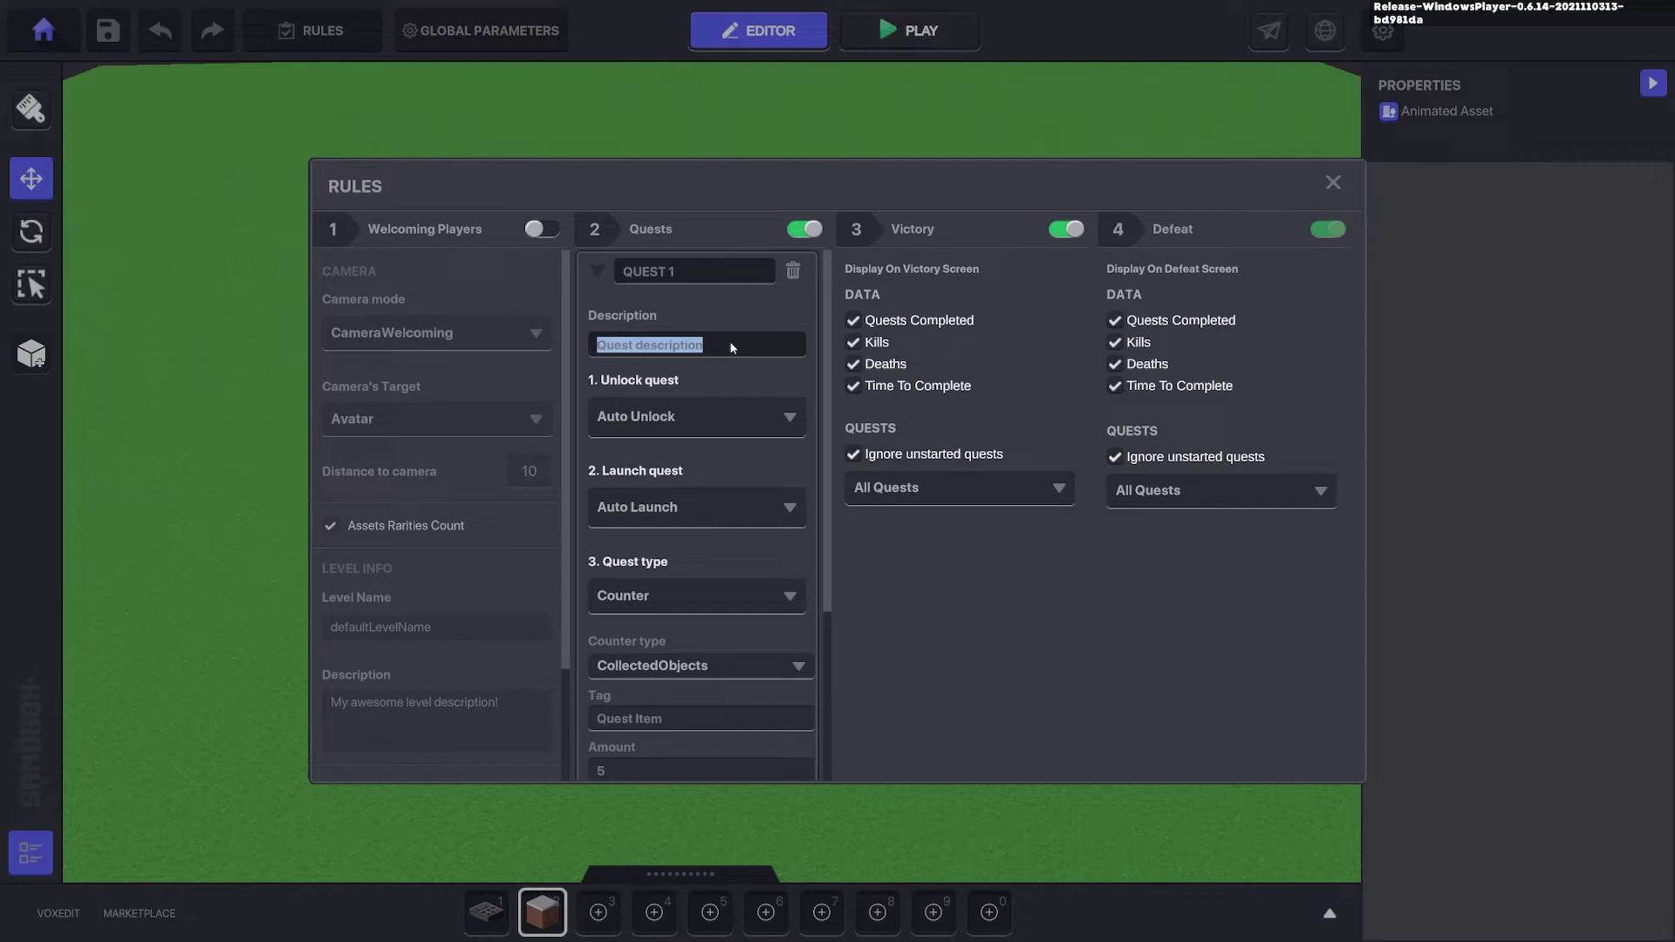
type("Reach the end b")
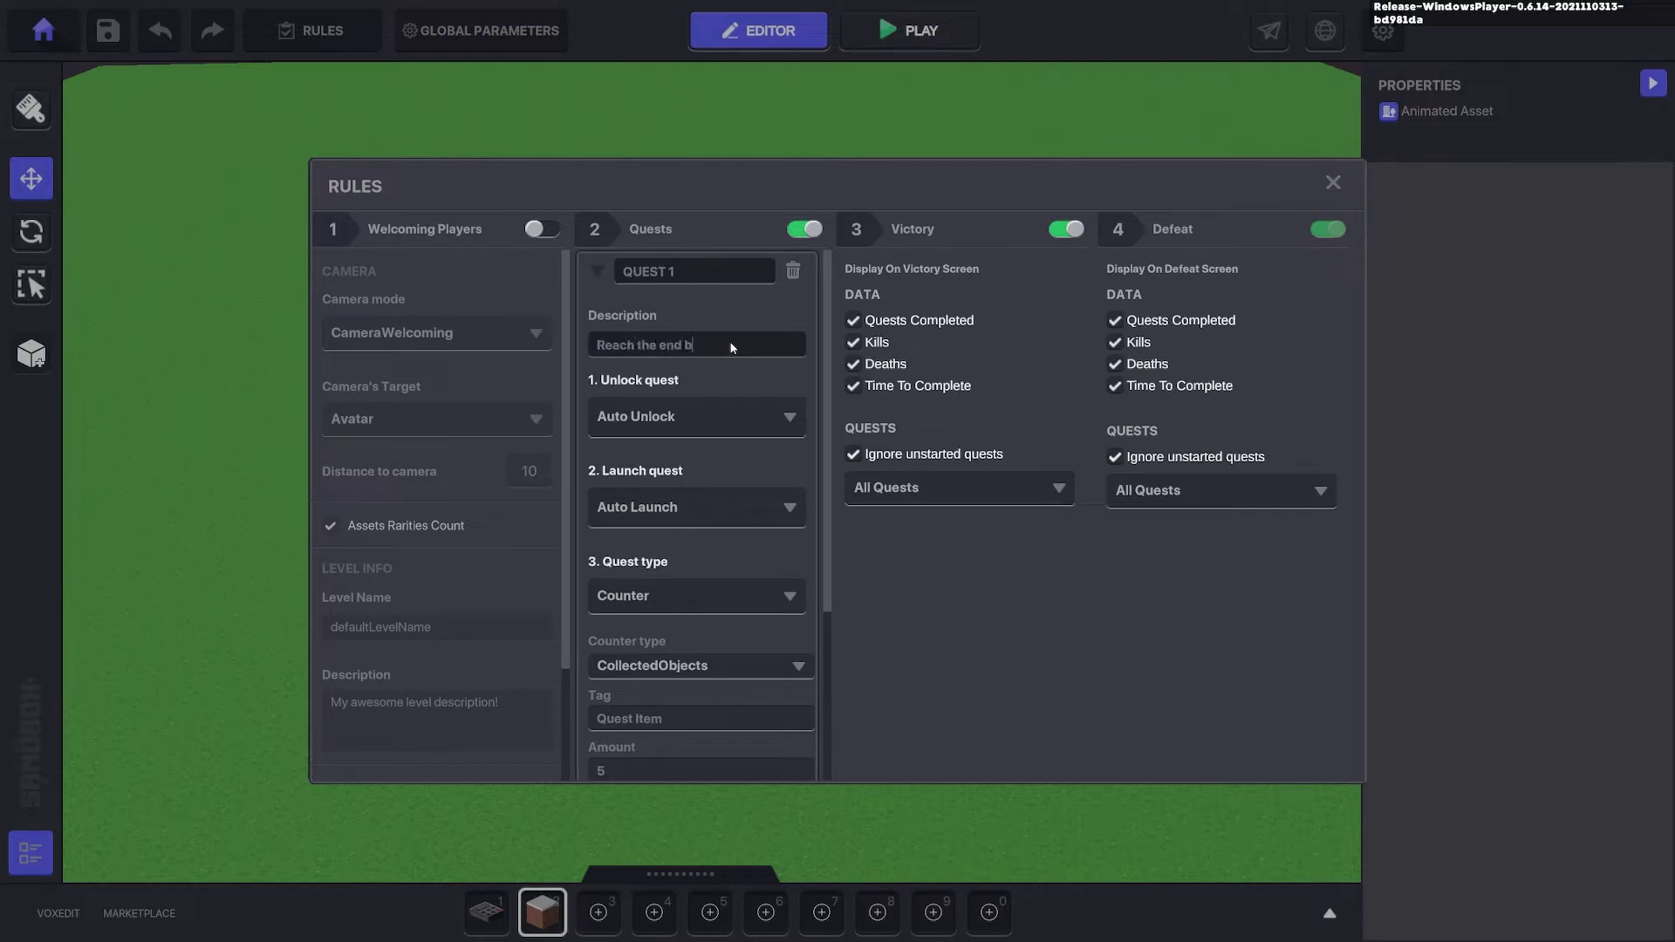
type("r runs out")
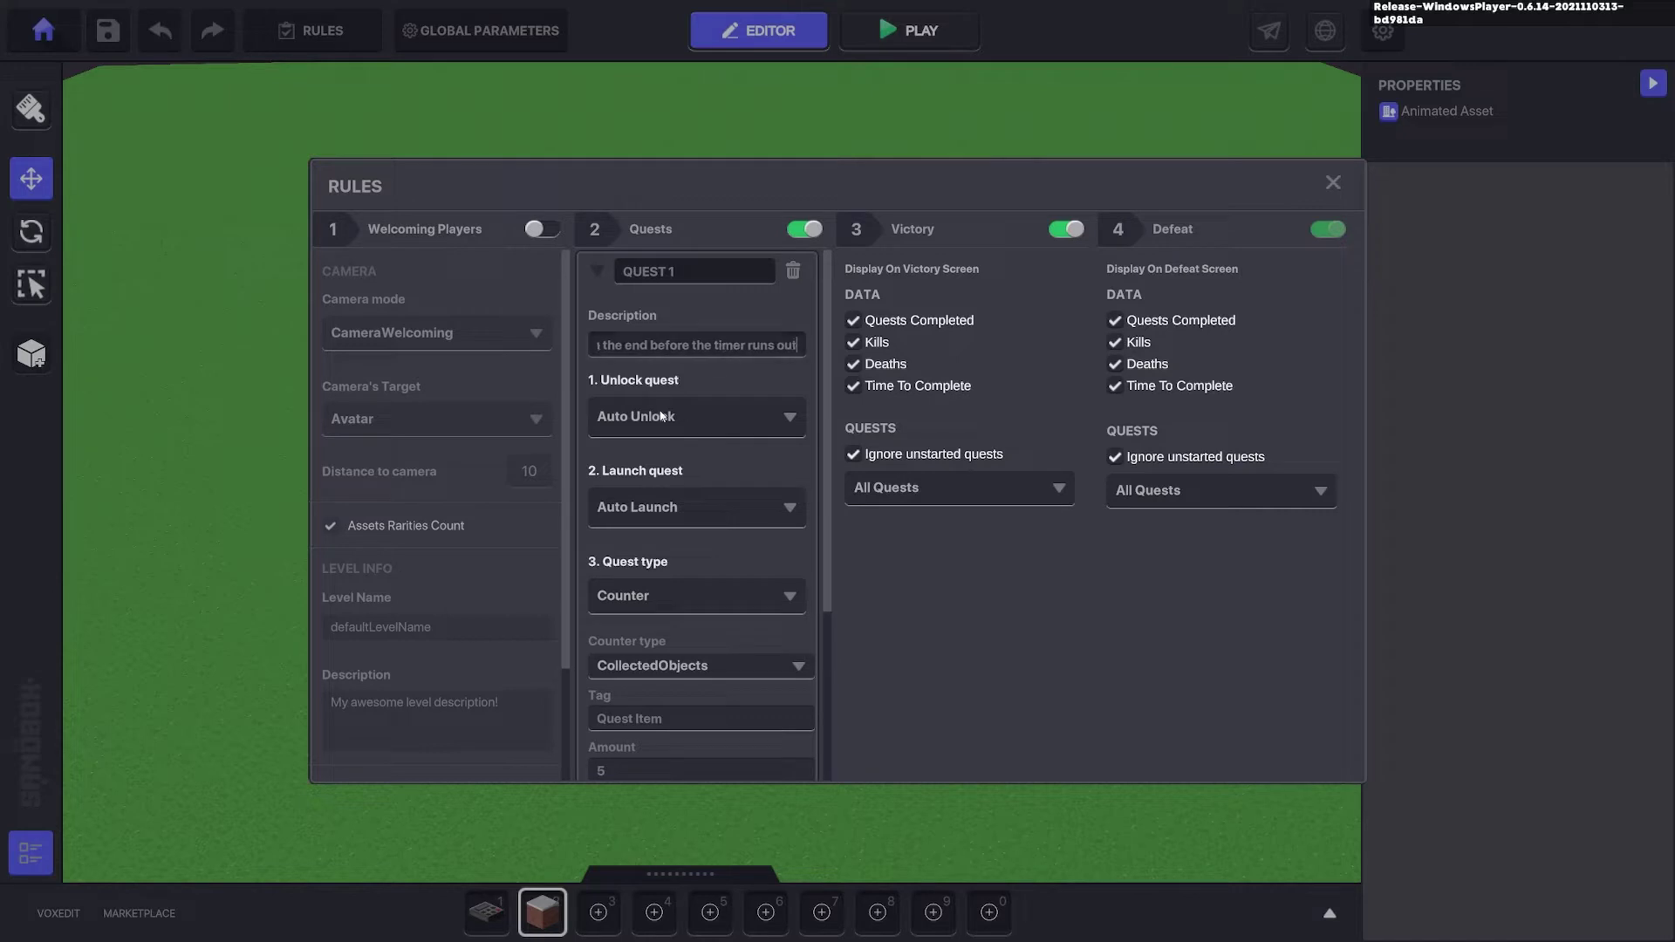
- Make Quest 1 a Timer quest with 10 seconds to wait and the Defend goal, and close the rules
scroll(707, 433, "down", 3)
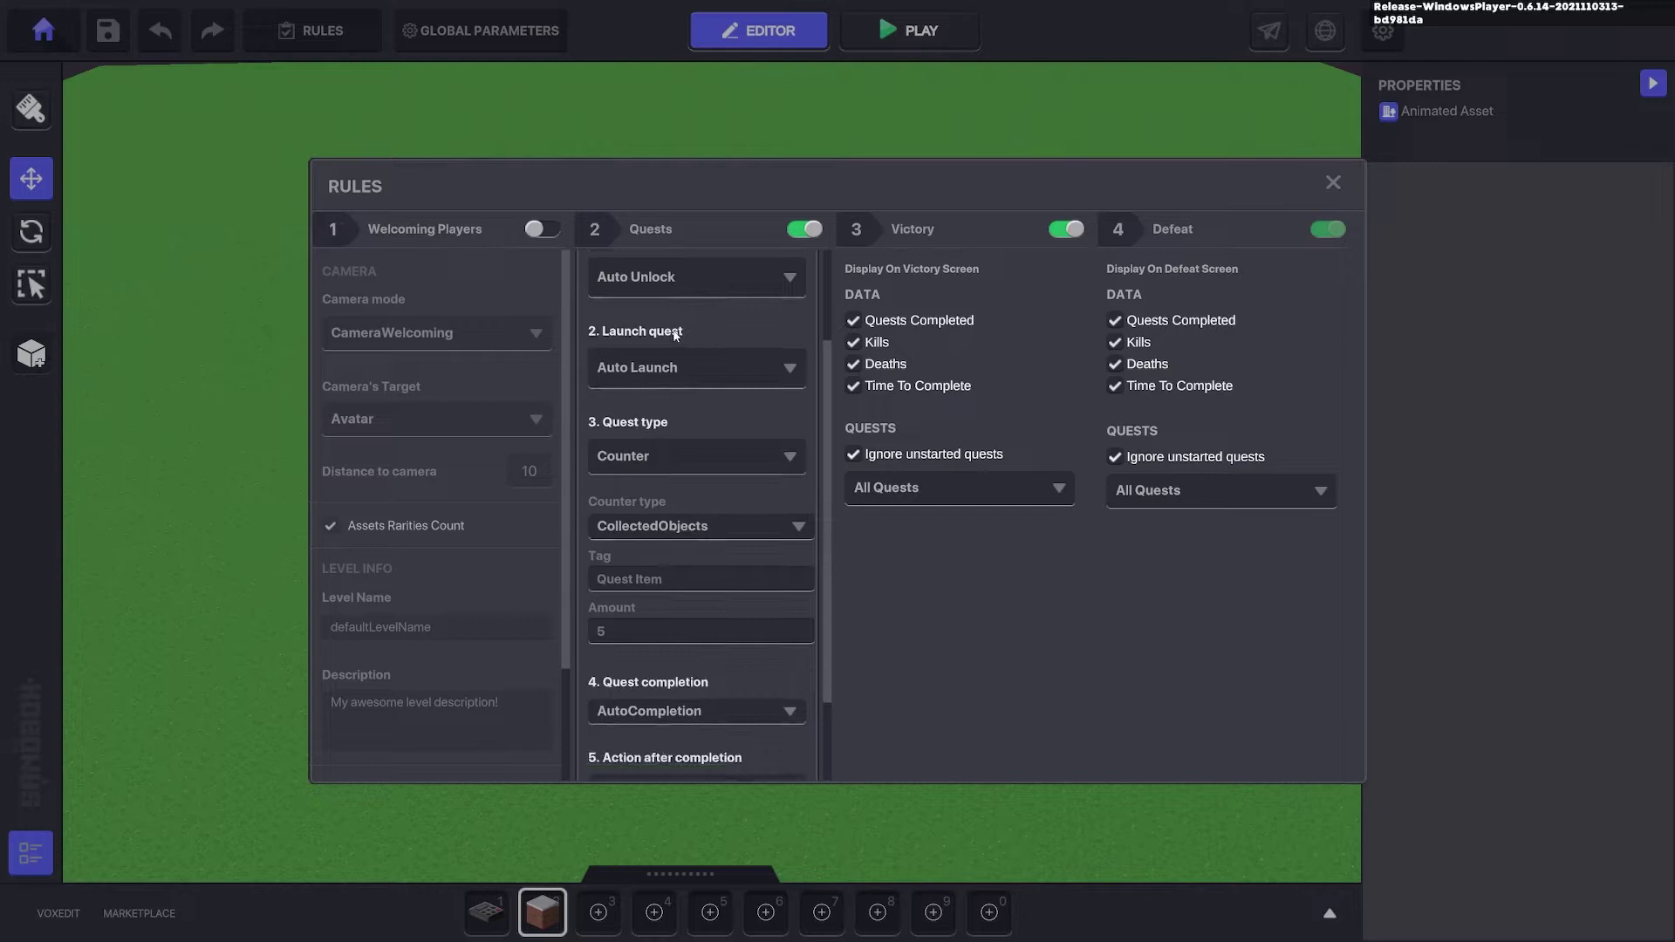
scroll(673, 464, "down", 1)
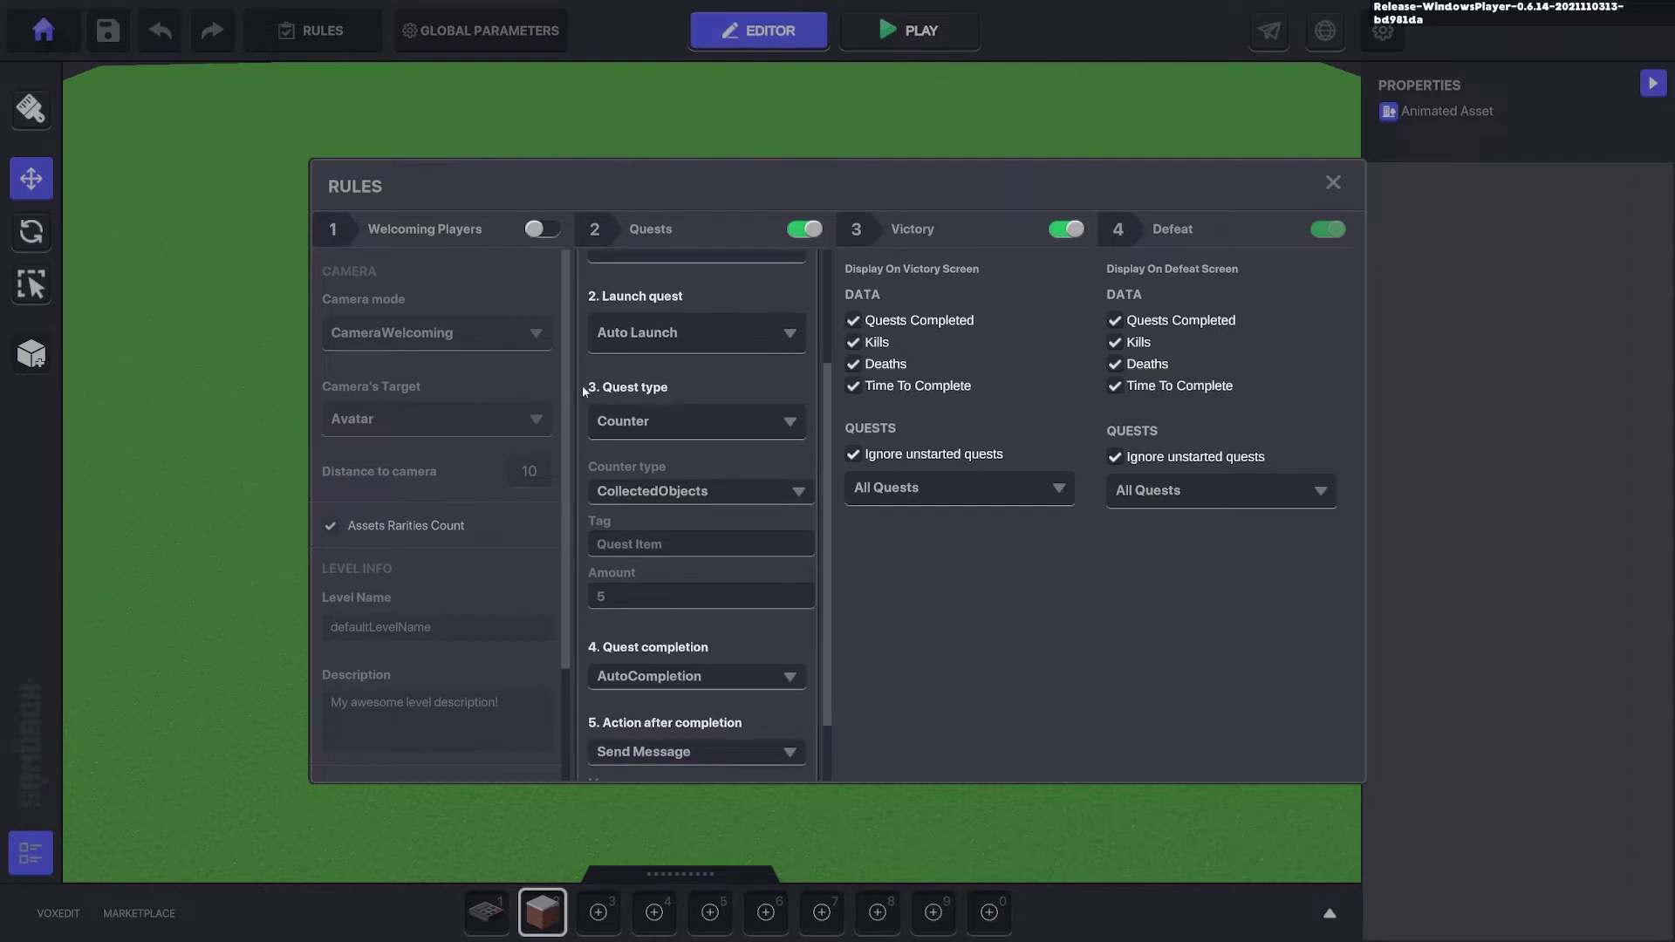
left_click(712, 430)
left_click(624, 501)
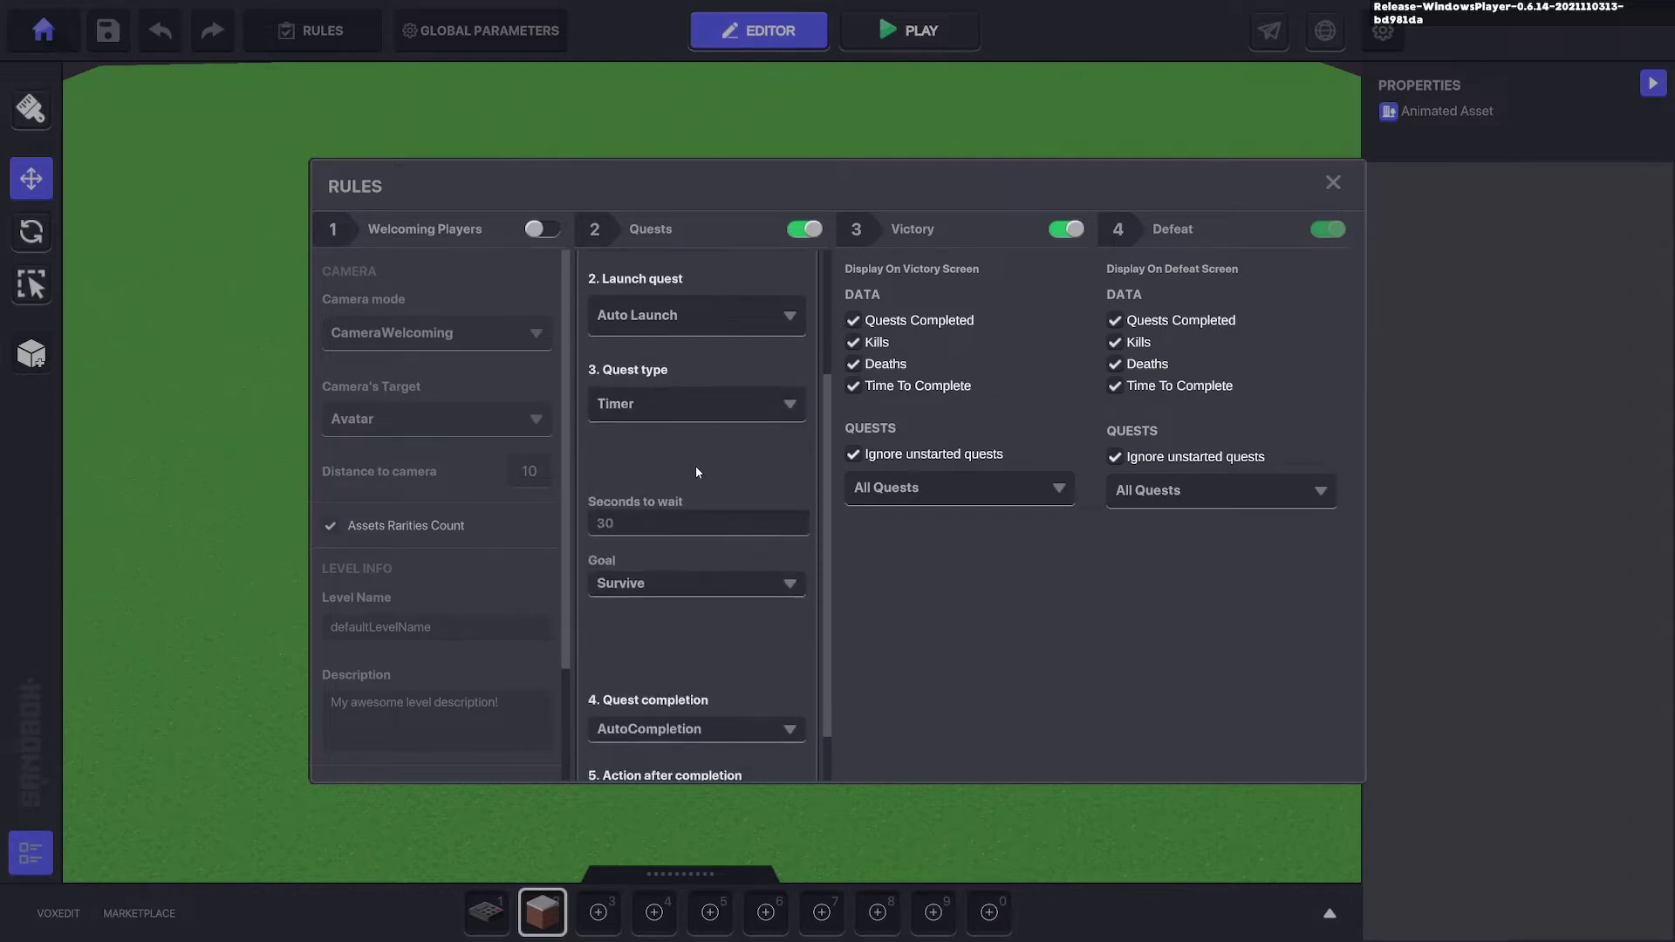
scroll(697, 472, "down", 1)
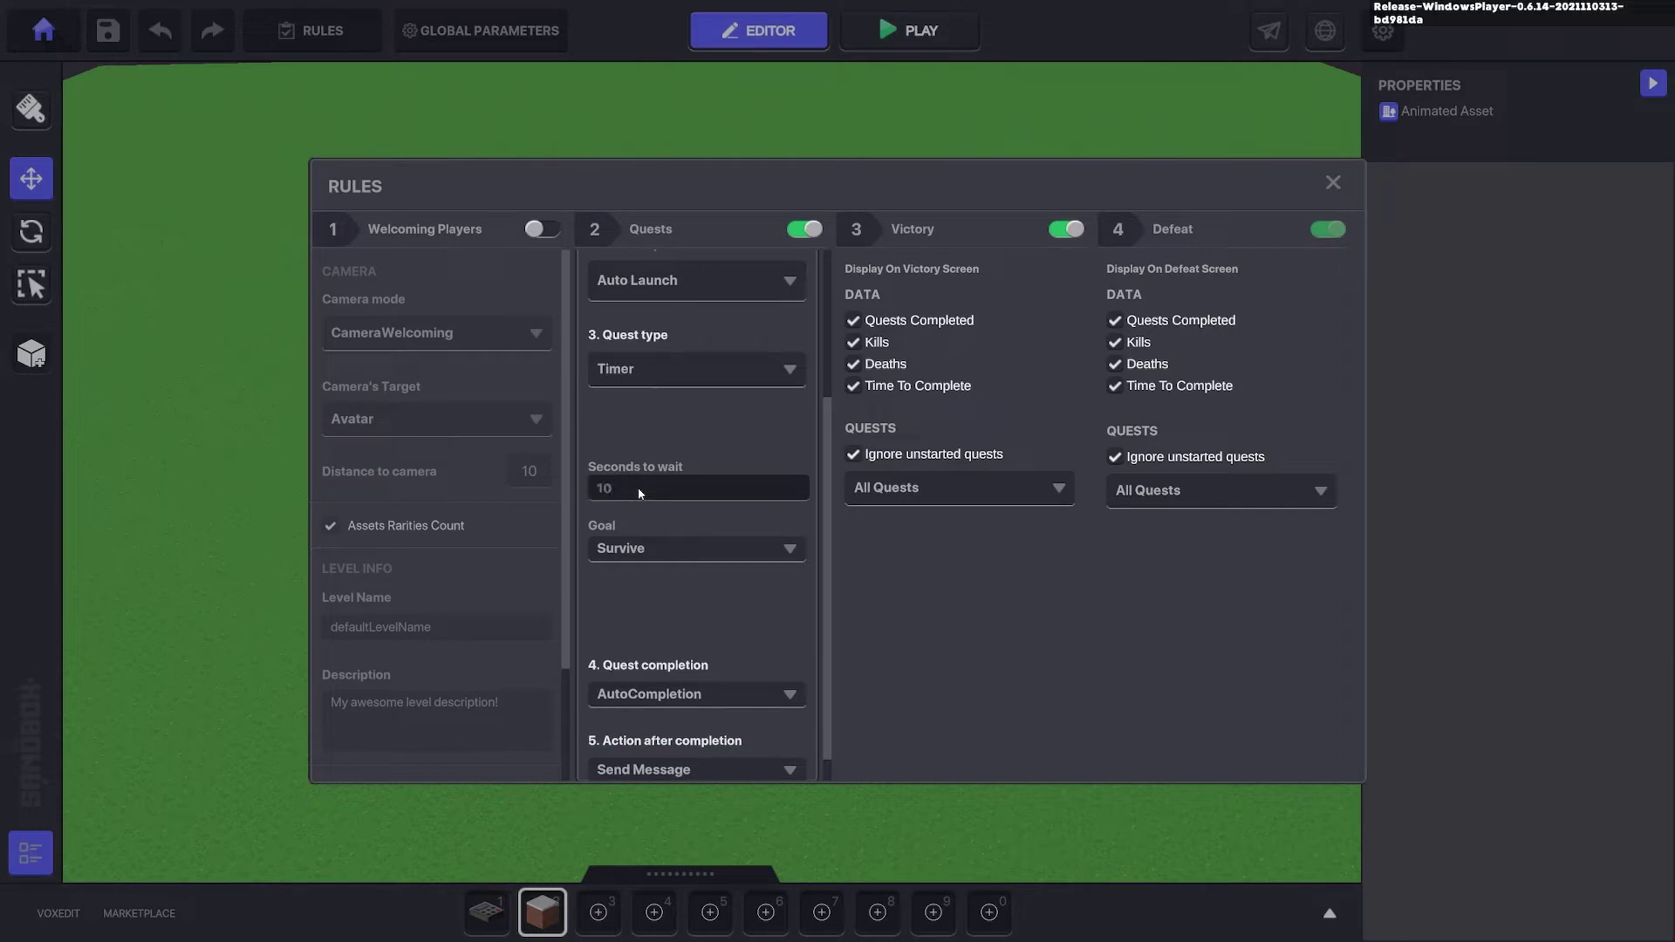
left_click(689, 551)
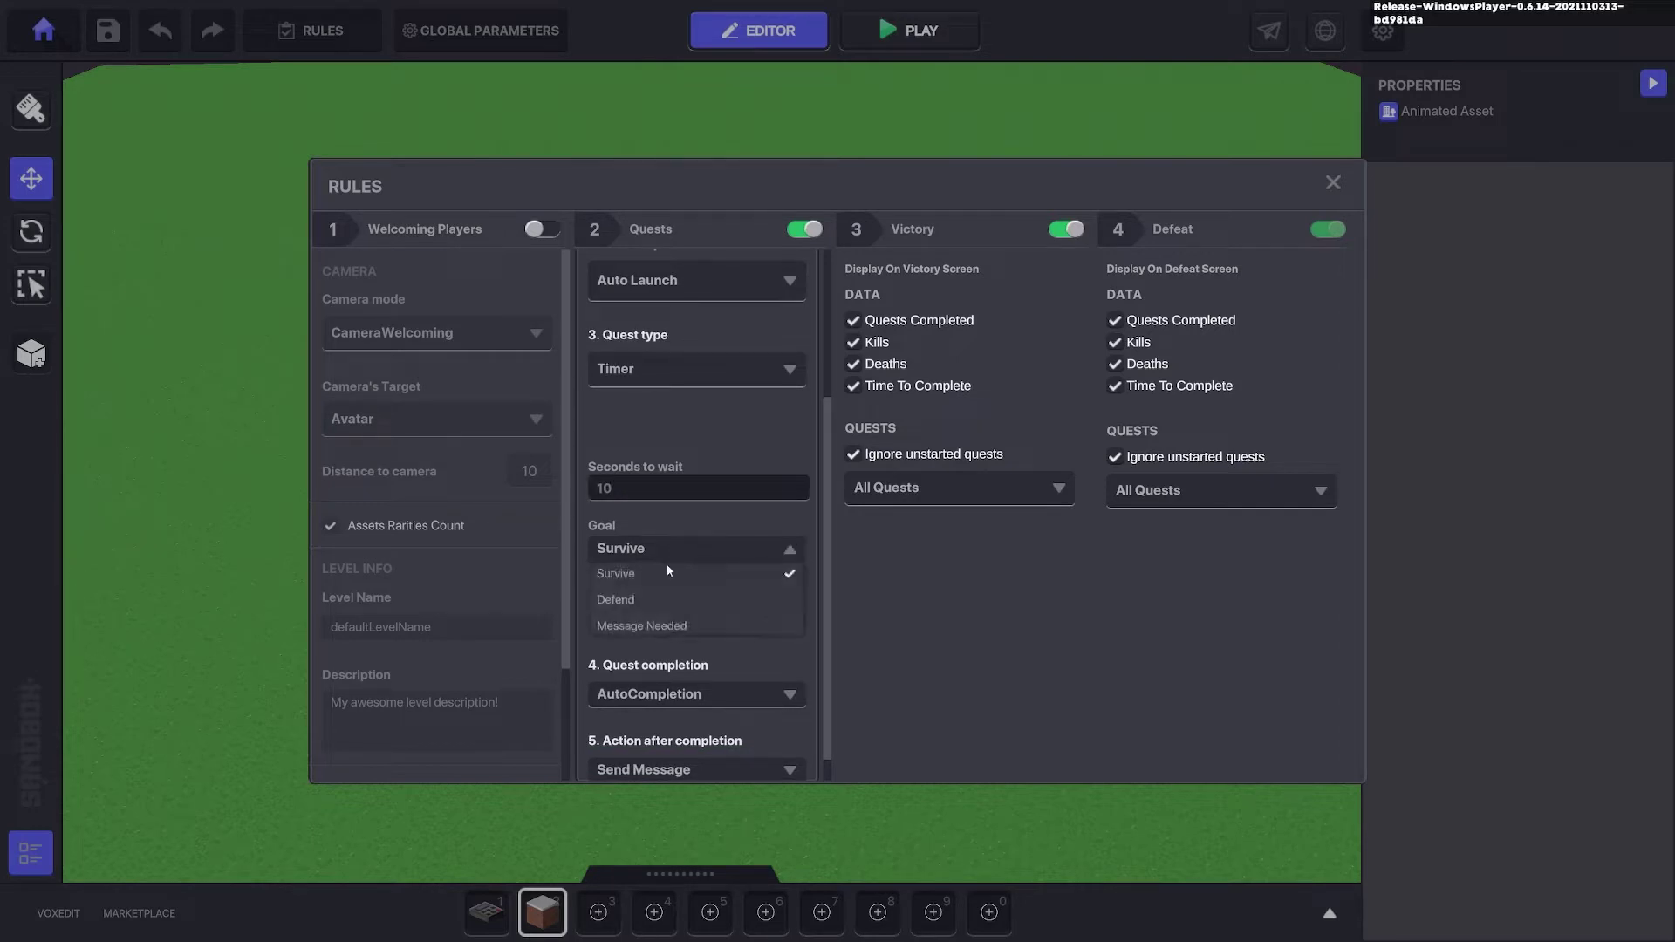
left_click(635, 600)
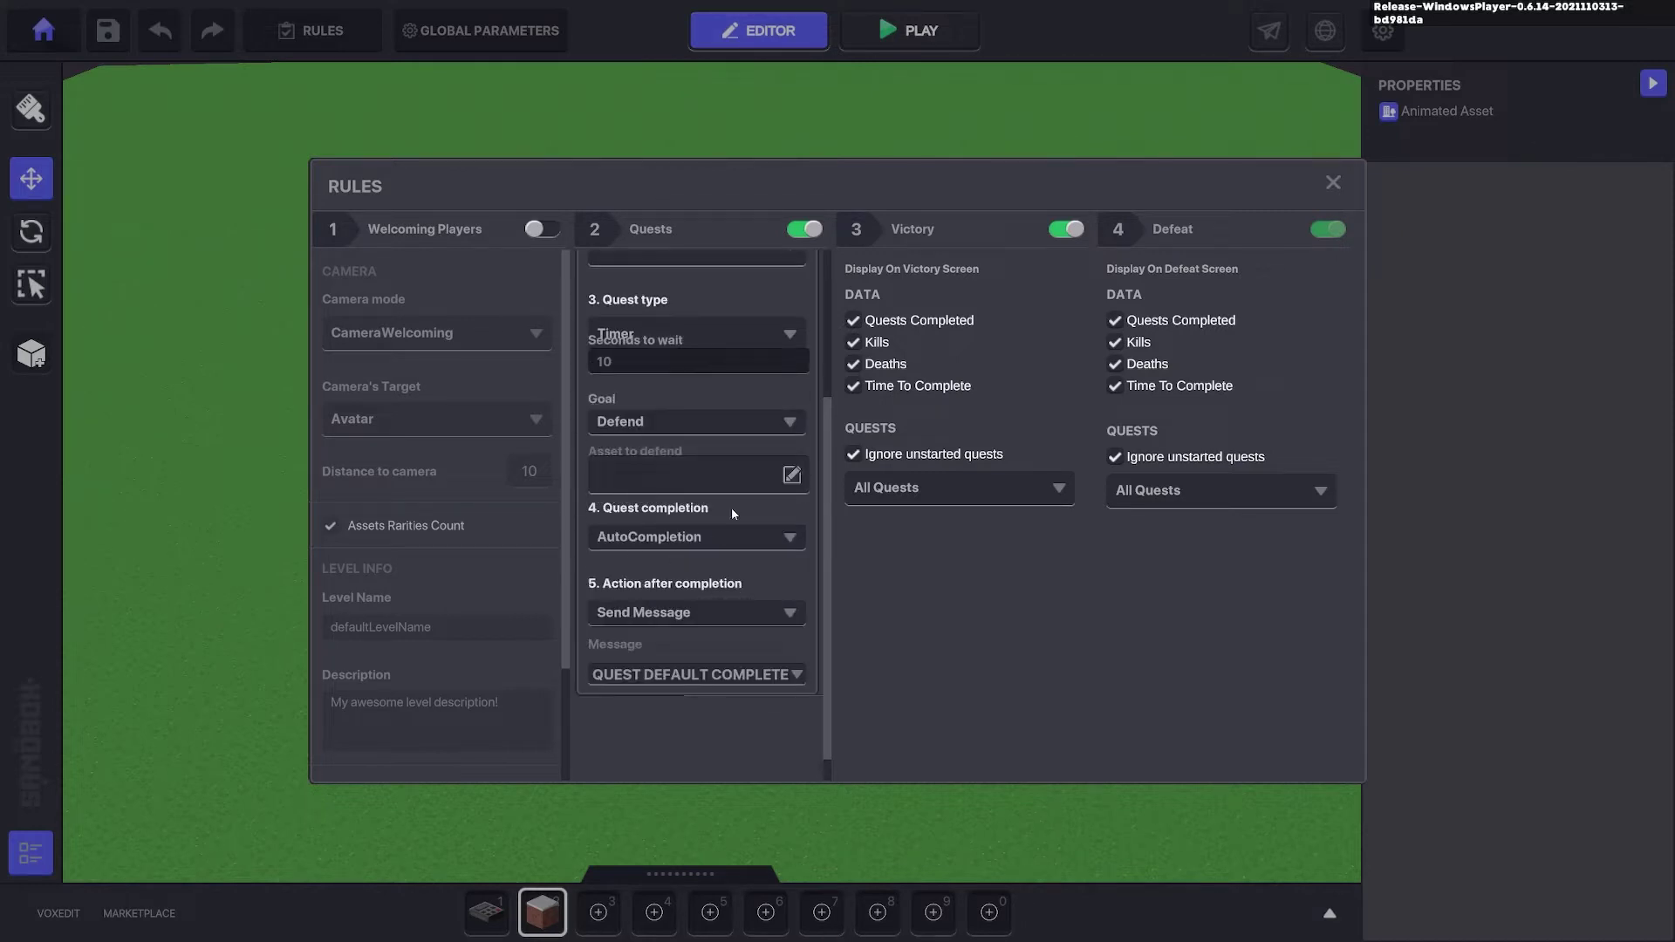
left_click(1333, 183)
- Place a NumPad Switch on the grass beyond the spawn portal and name it "Defend1"
left_click(486, 915)
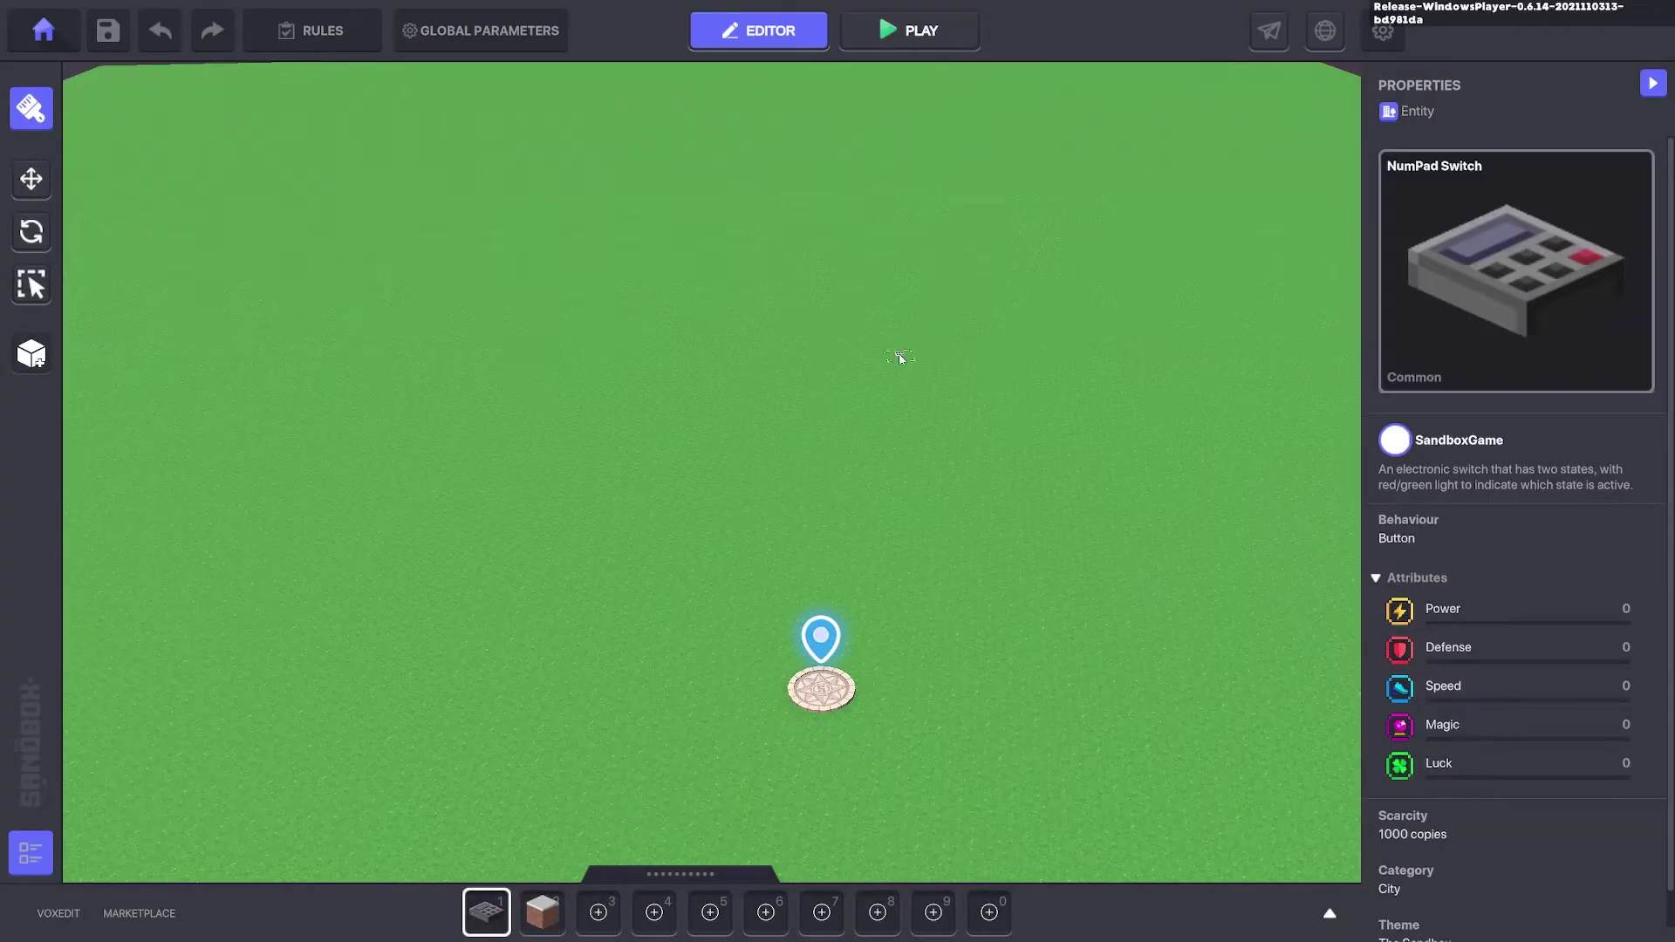
left_click(31, 183)
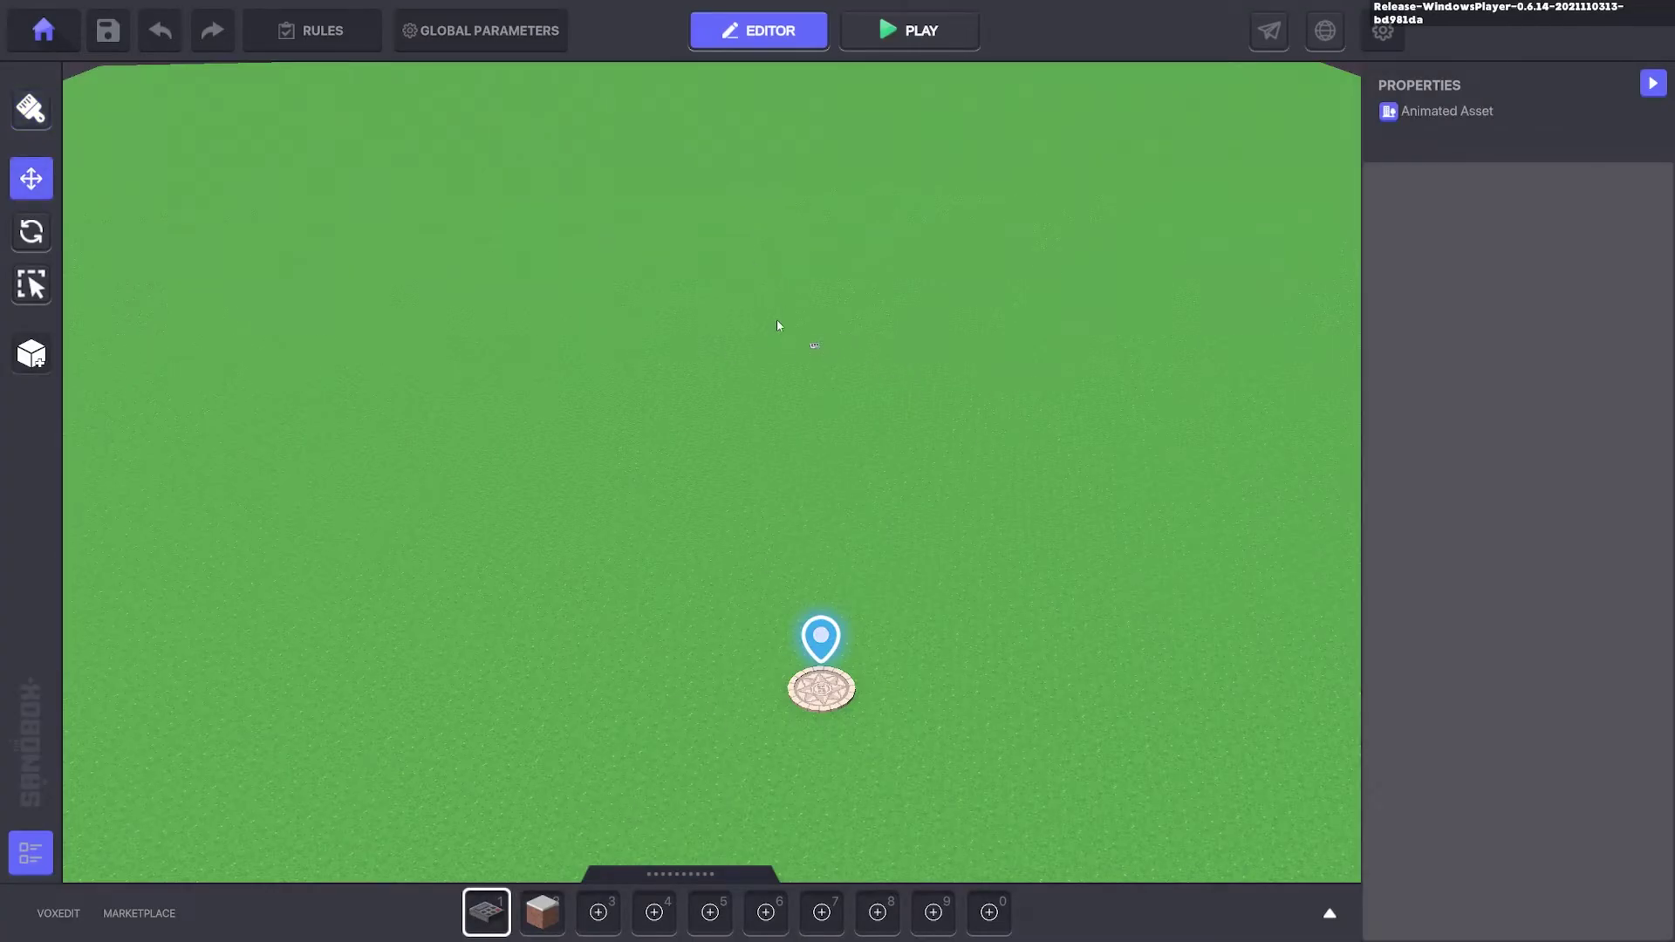
left_click(815, 349)
left_click(1504, 197)
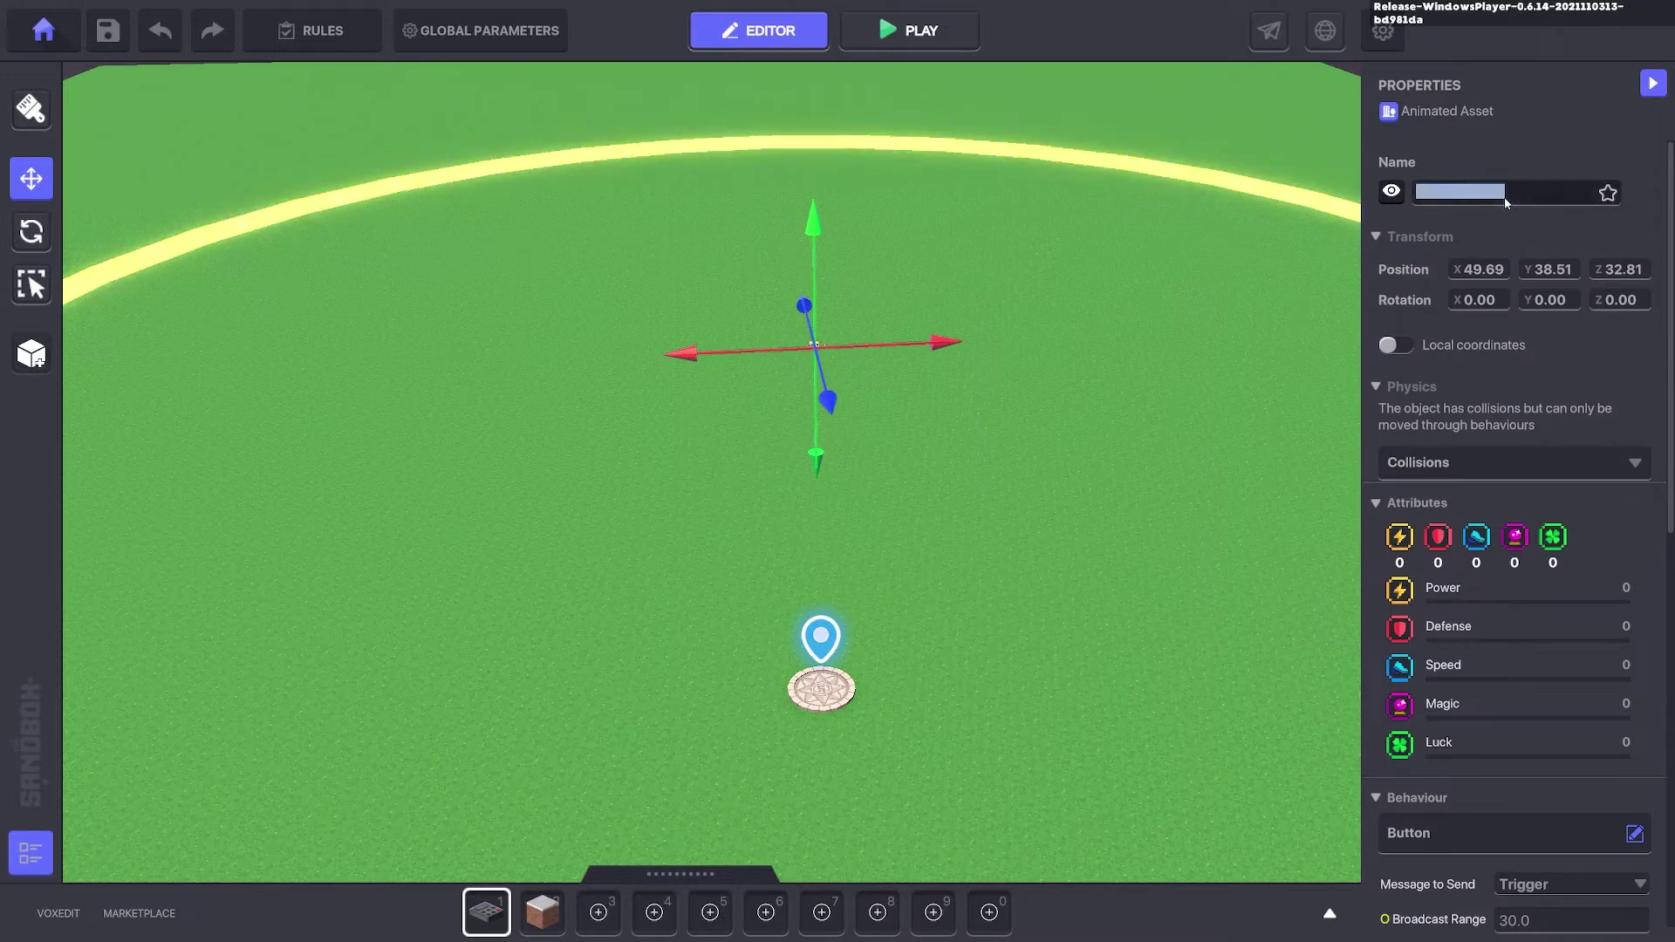
type("Defend1")
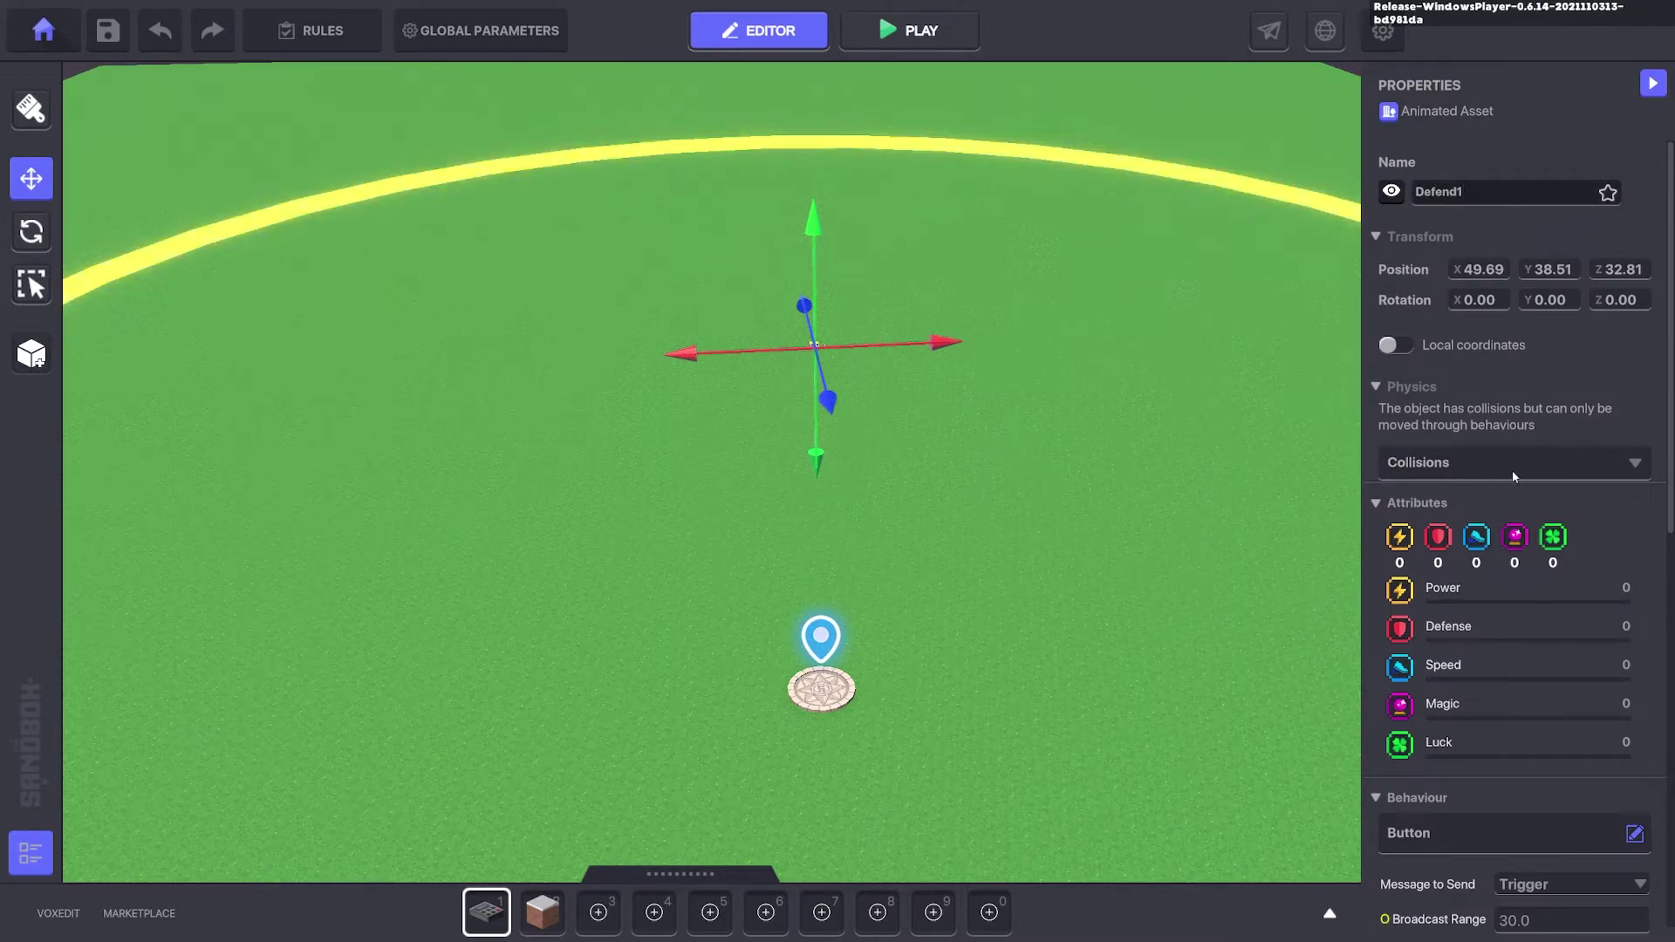
- Change the behaviour of the Defend1 switch from Button to NONE
scroll(1520, 511, "down", 5)
left_click(1438, 309)
left_click(620, 393)
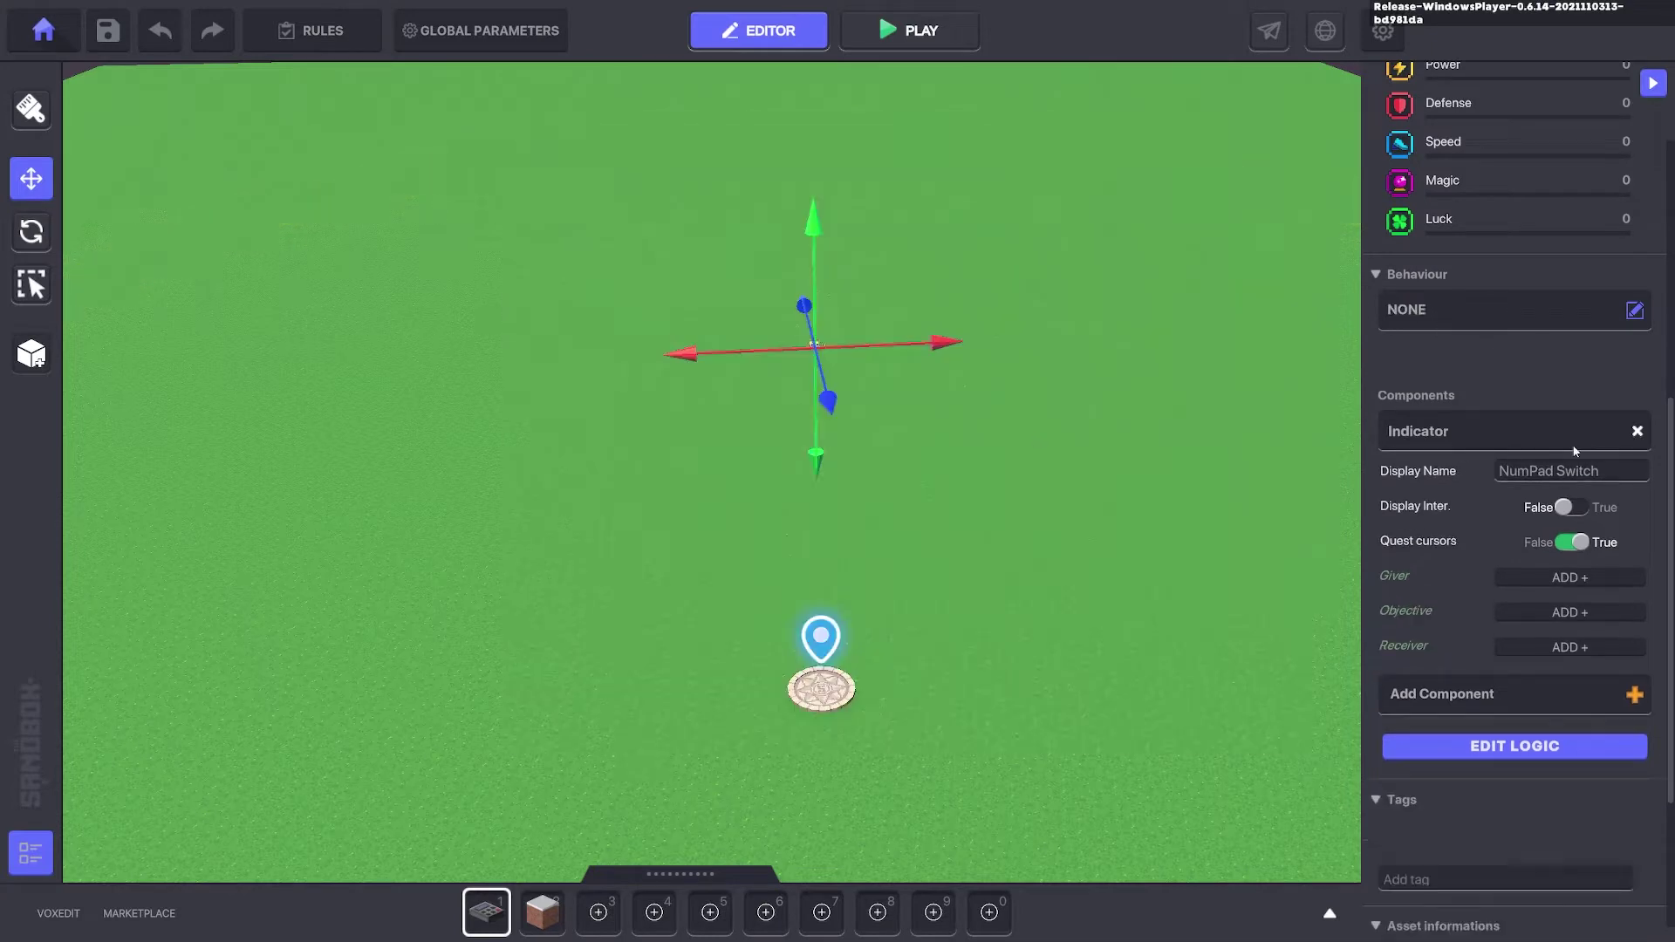
- Remove the Indicator component from the Defend1 switch and add a Health component instead
left_click(1638, 432)
left_click(1635, 442)
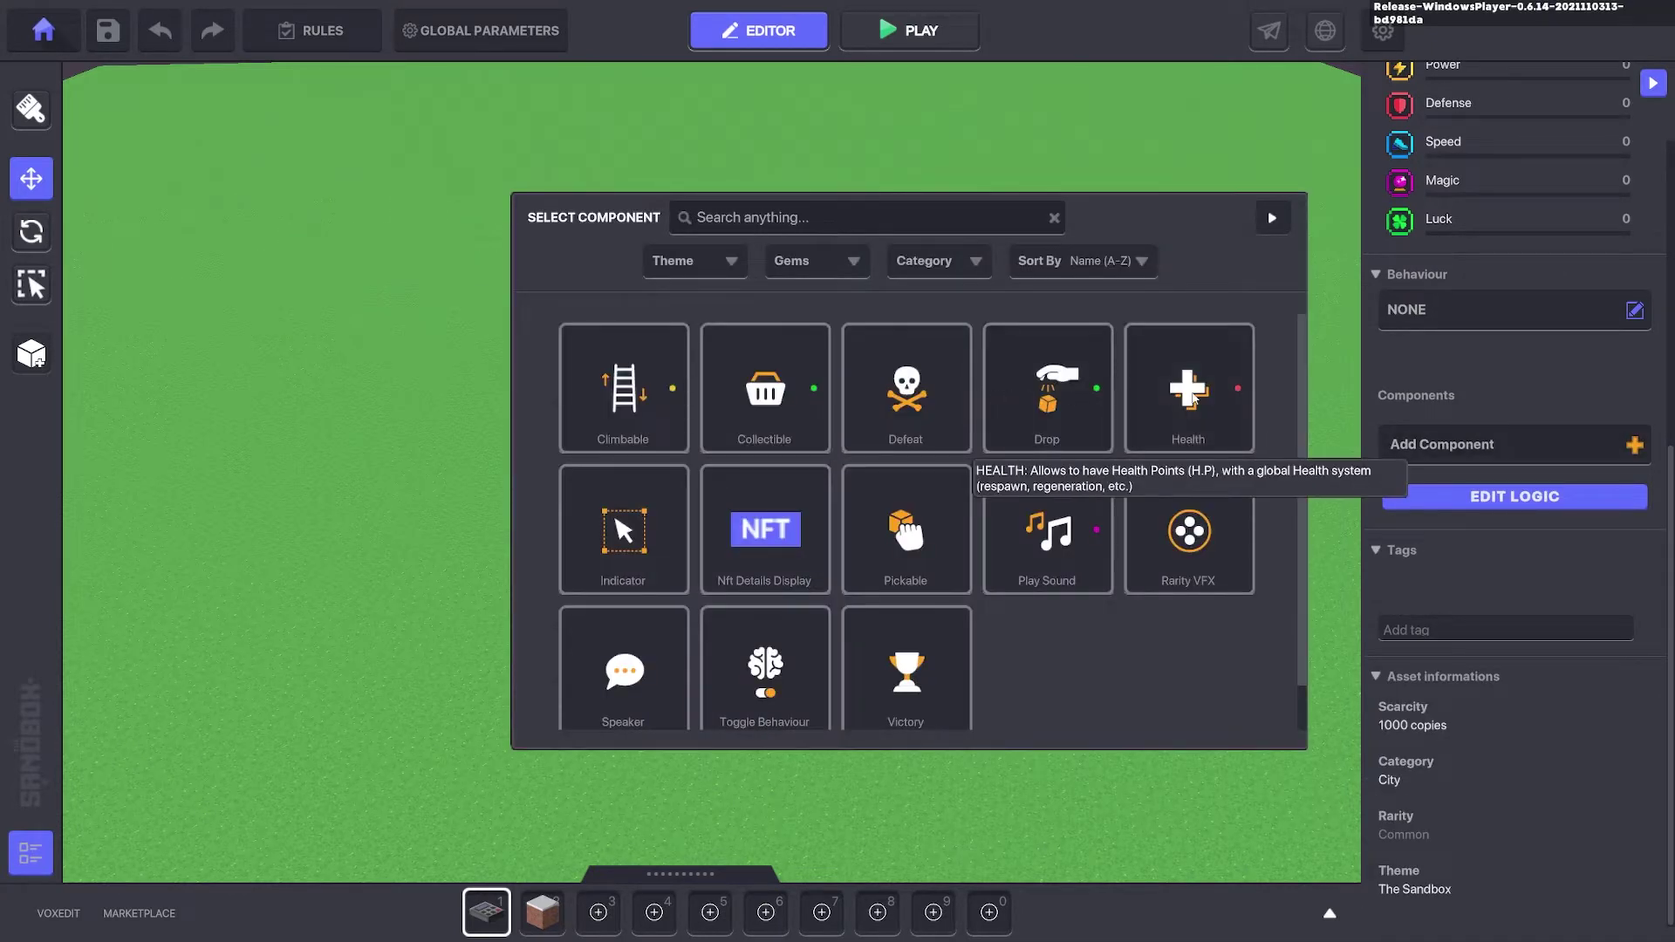
left_click(1189, 390)
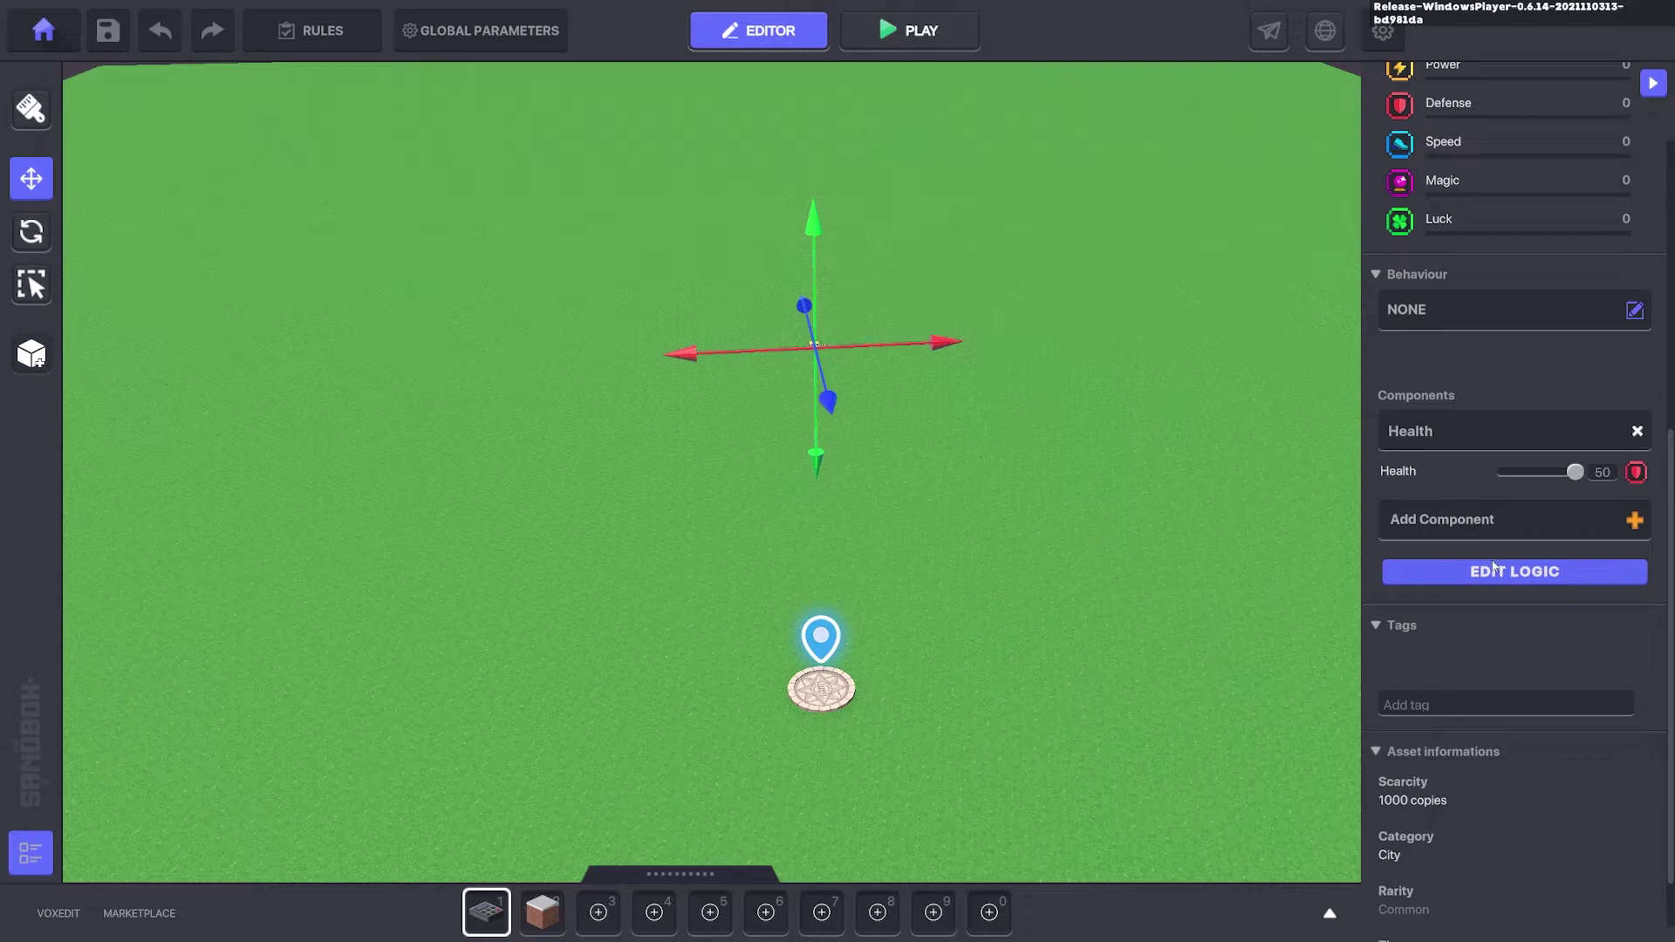
- In the game rules, choose Defend1 as the asset to defend for Quest 1
left_click(320, 42)
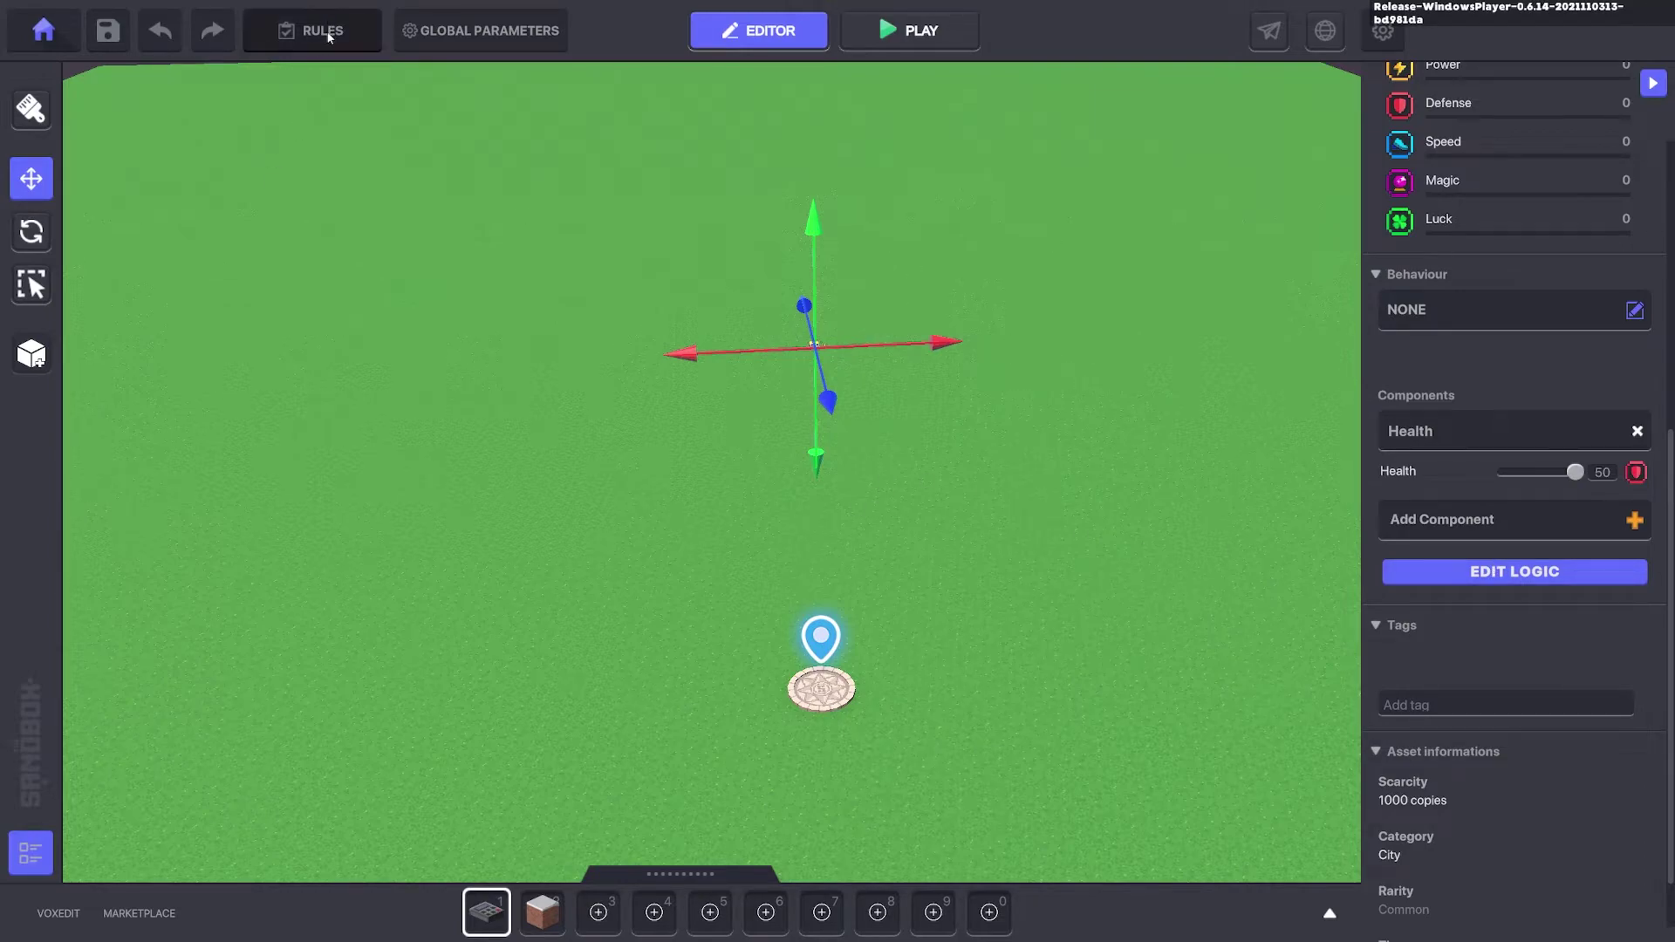
left_click(595, 271)
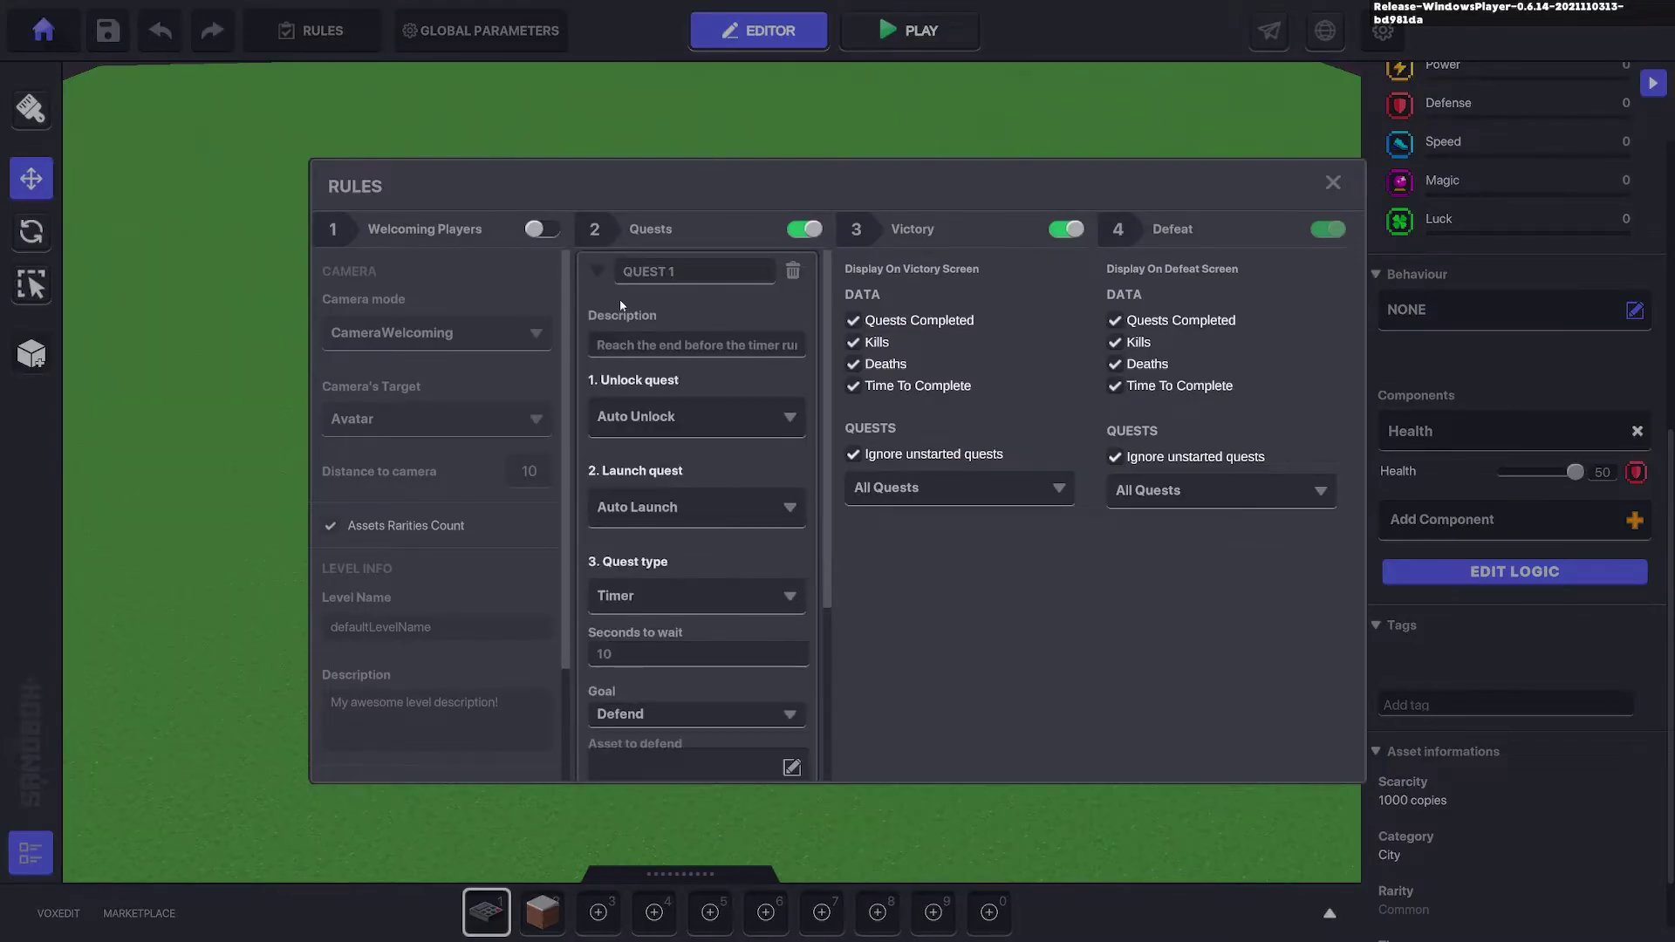
scroll(721, 517, "down", 2)
left_click(637, 592)
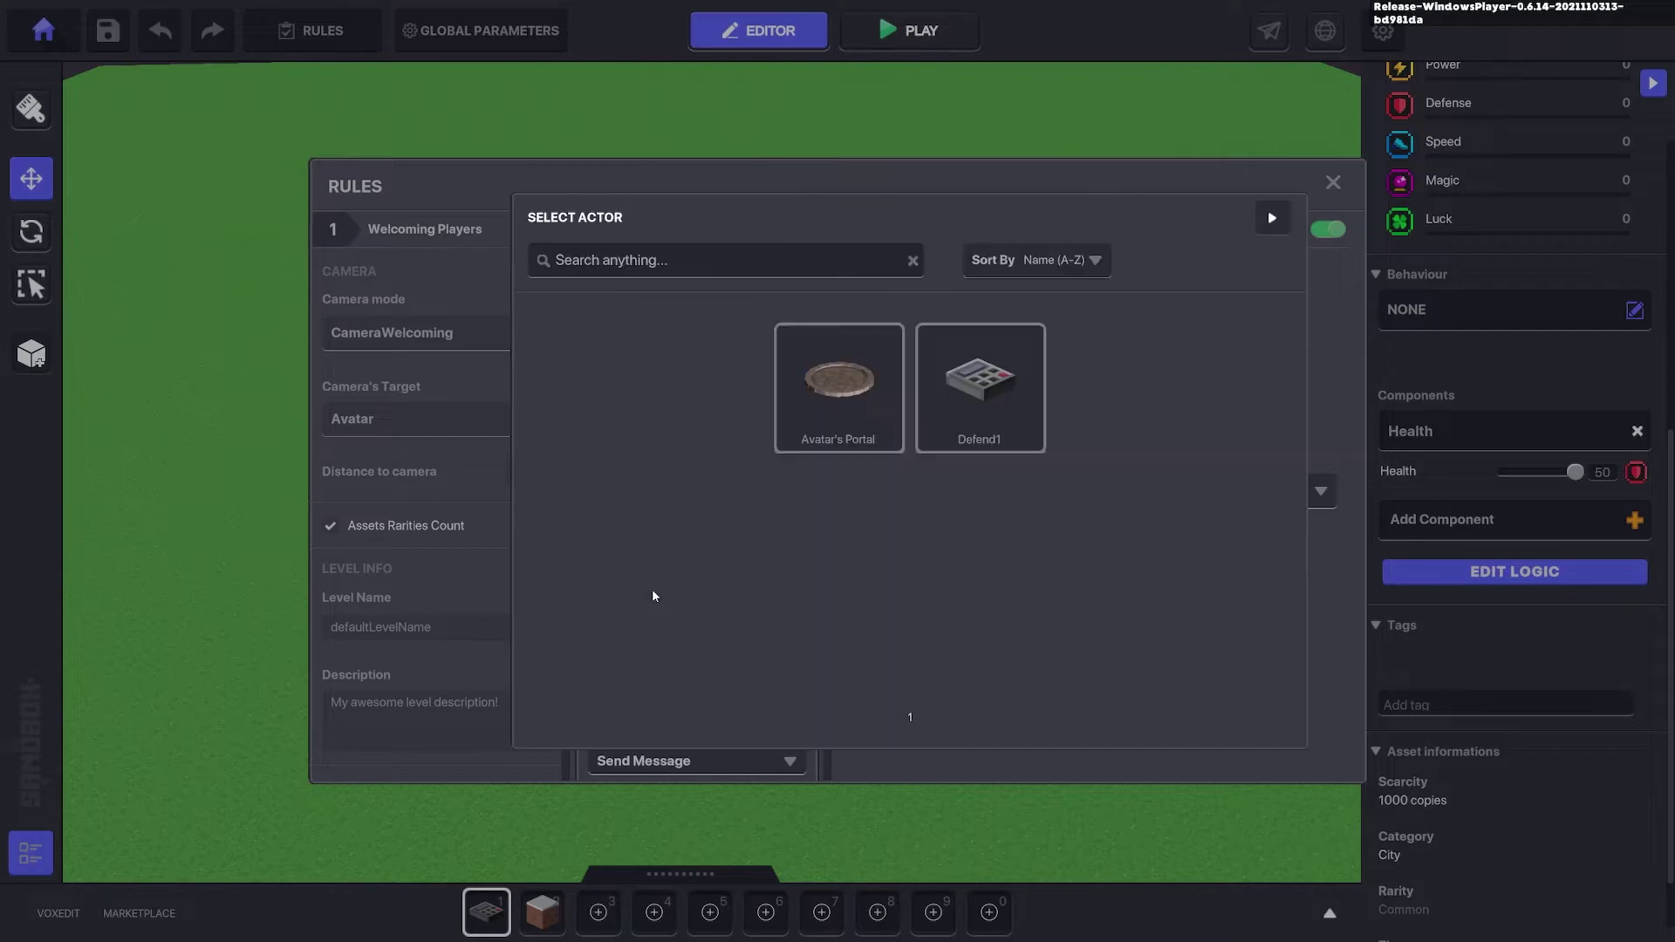
left_click(980, 392)
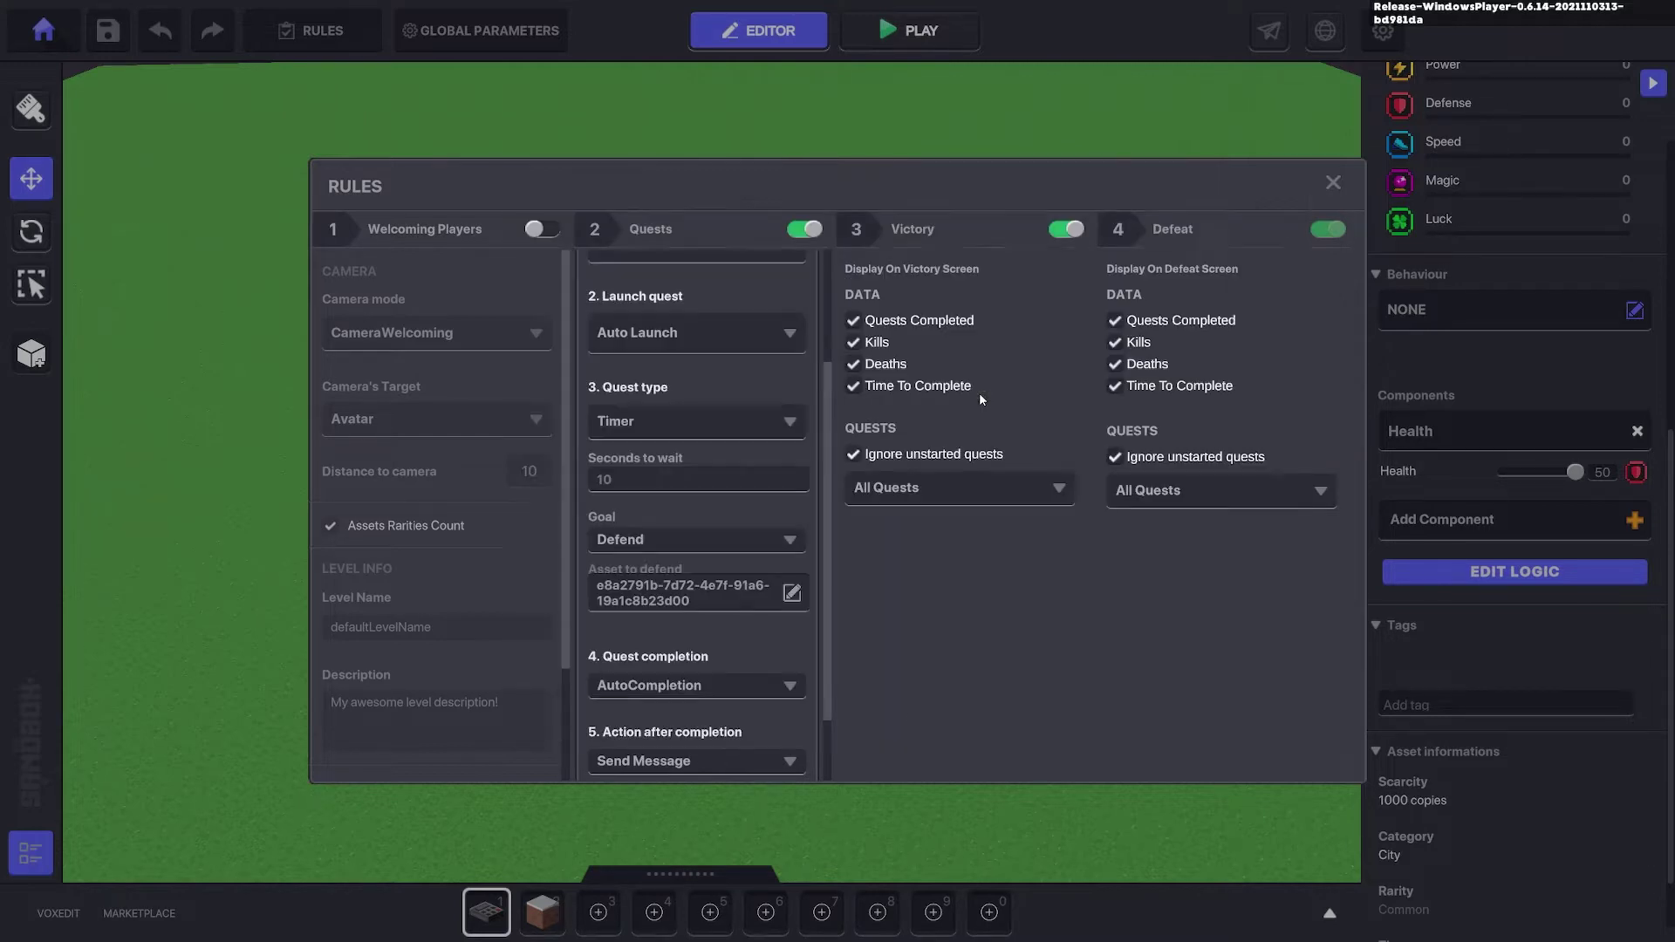
- Set the message sent after Quest 1 completes to "Defeat" and close the rules
scroll(752, 579, "down", 2)
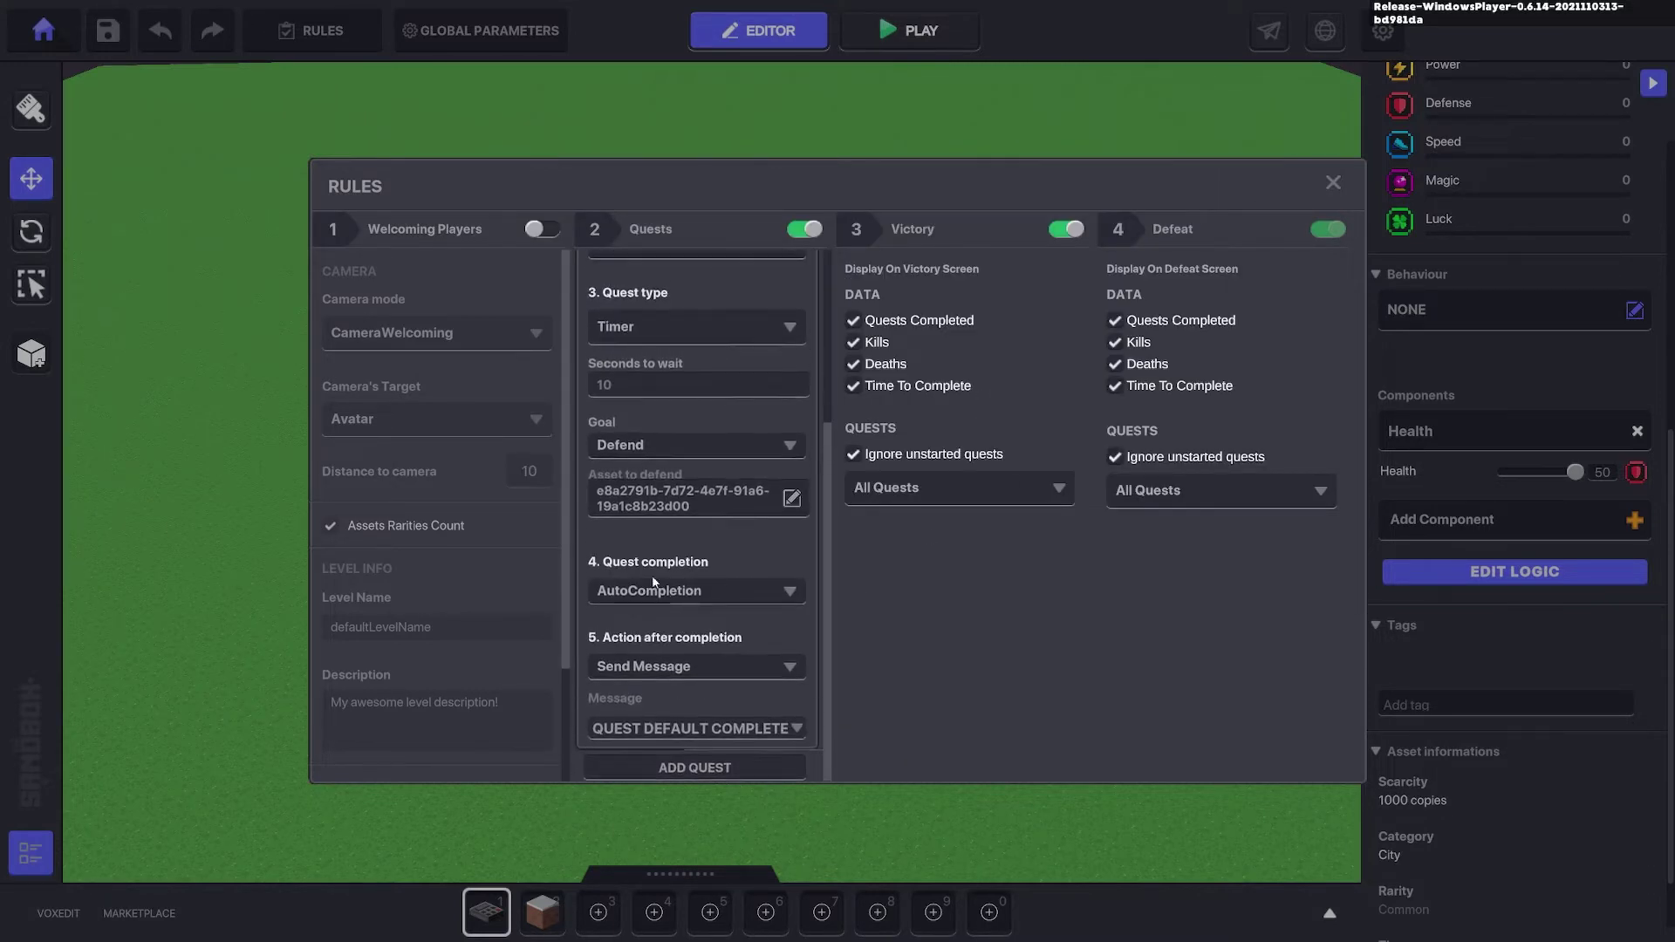
left_click(691, 733)
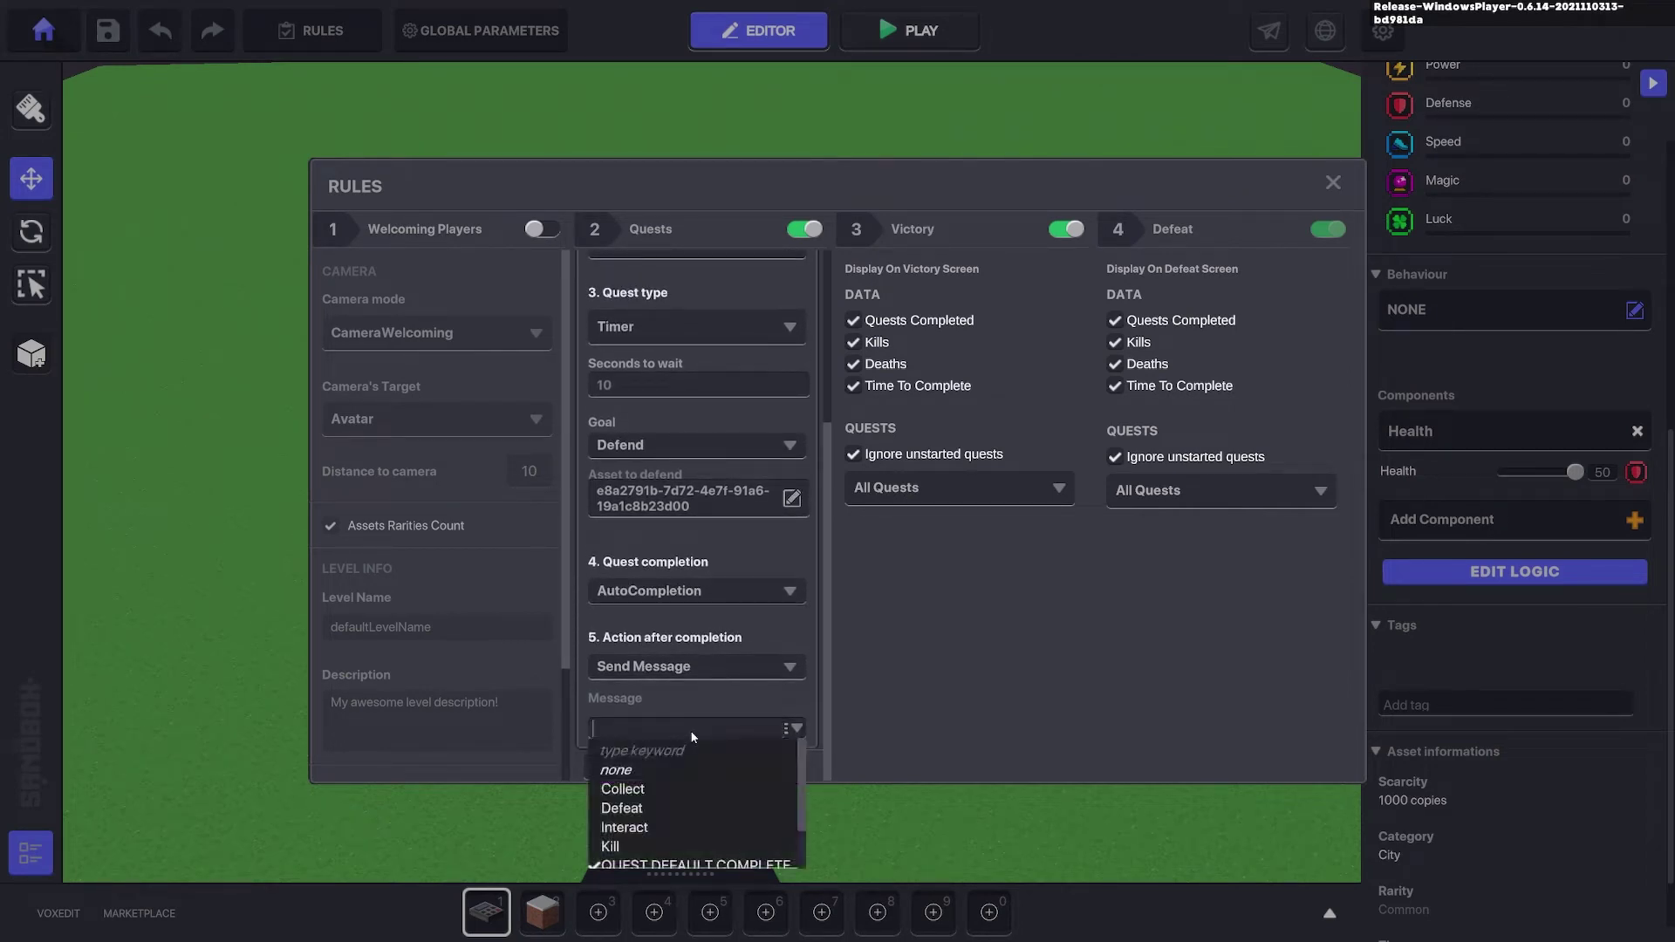
type("Defeat")
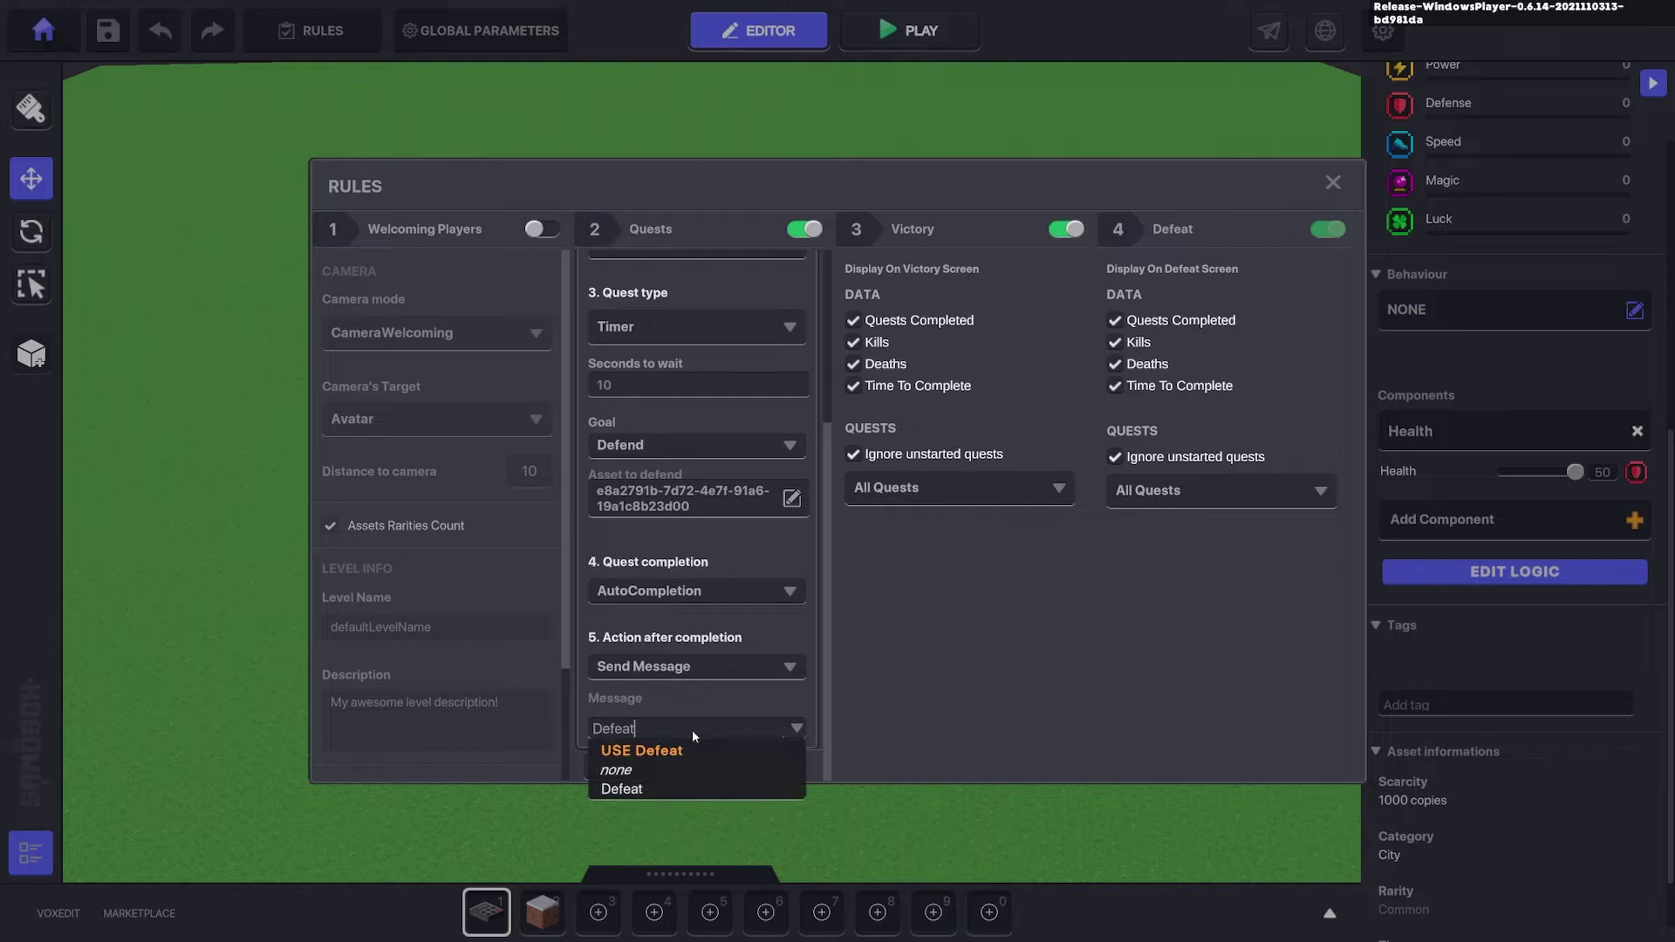
key("Return")
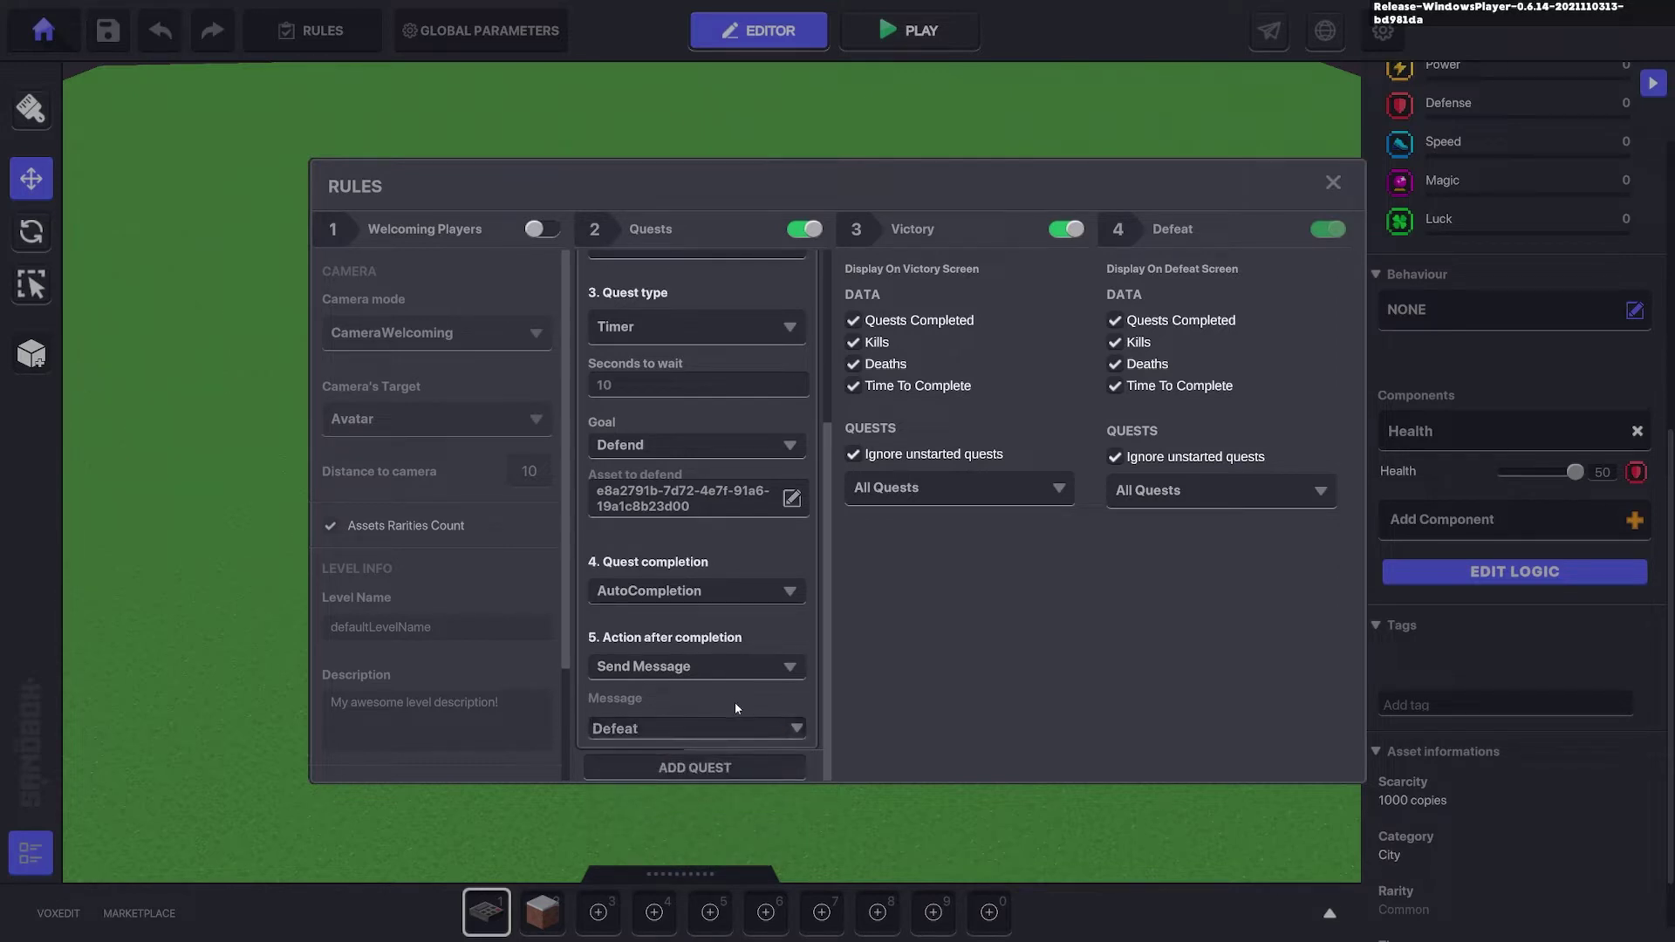
left_click(1333, 183)
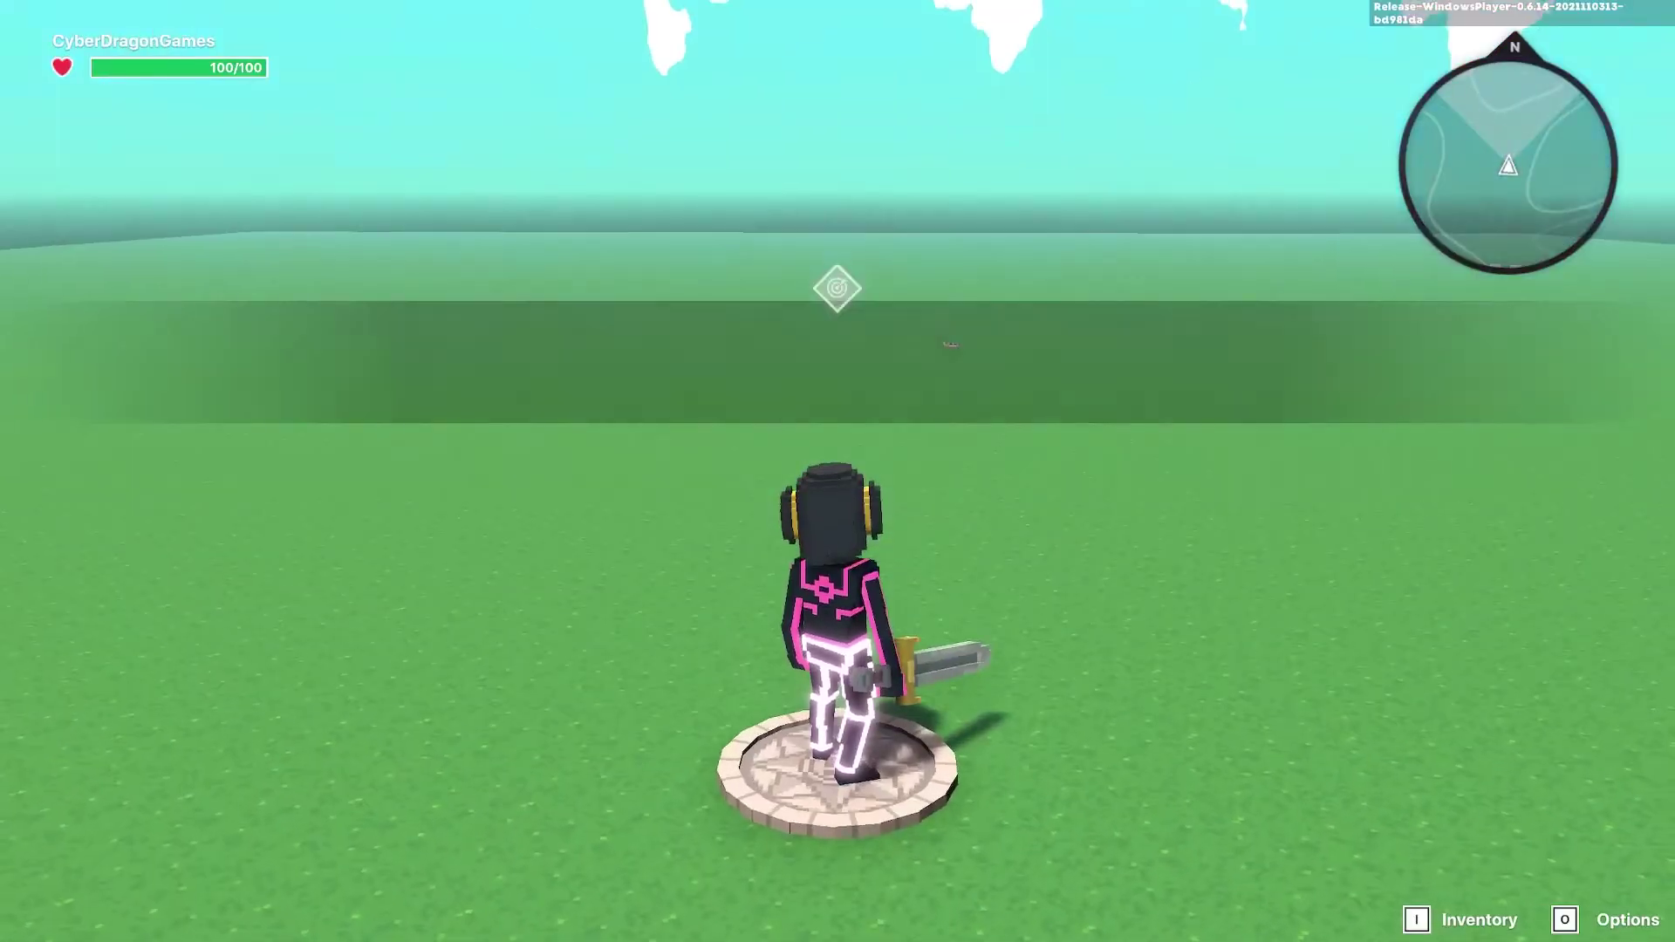
- Play-test Quest 1 by running the avatar past the Defend1 switch while the timer counts down
key("w")
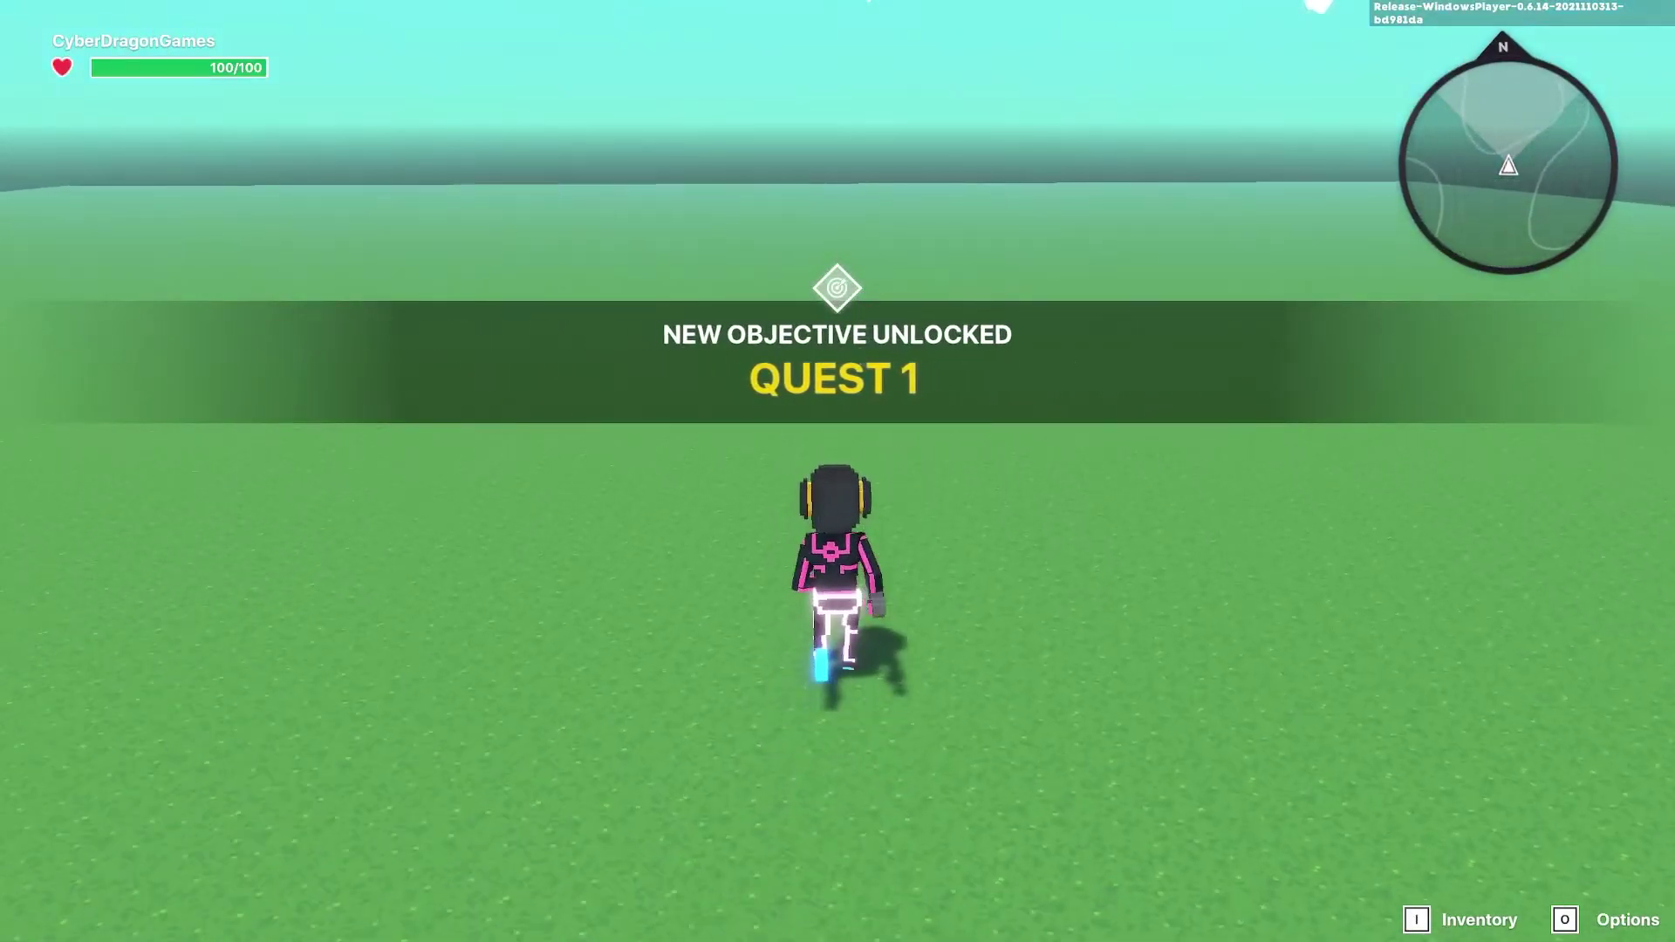
key("w")
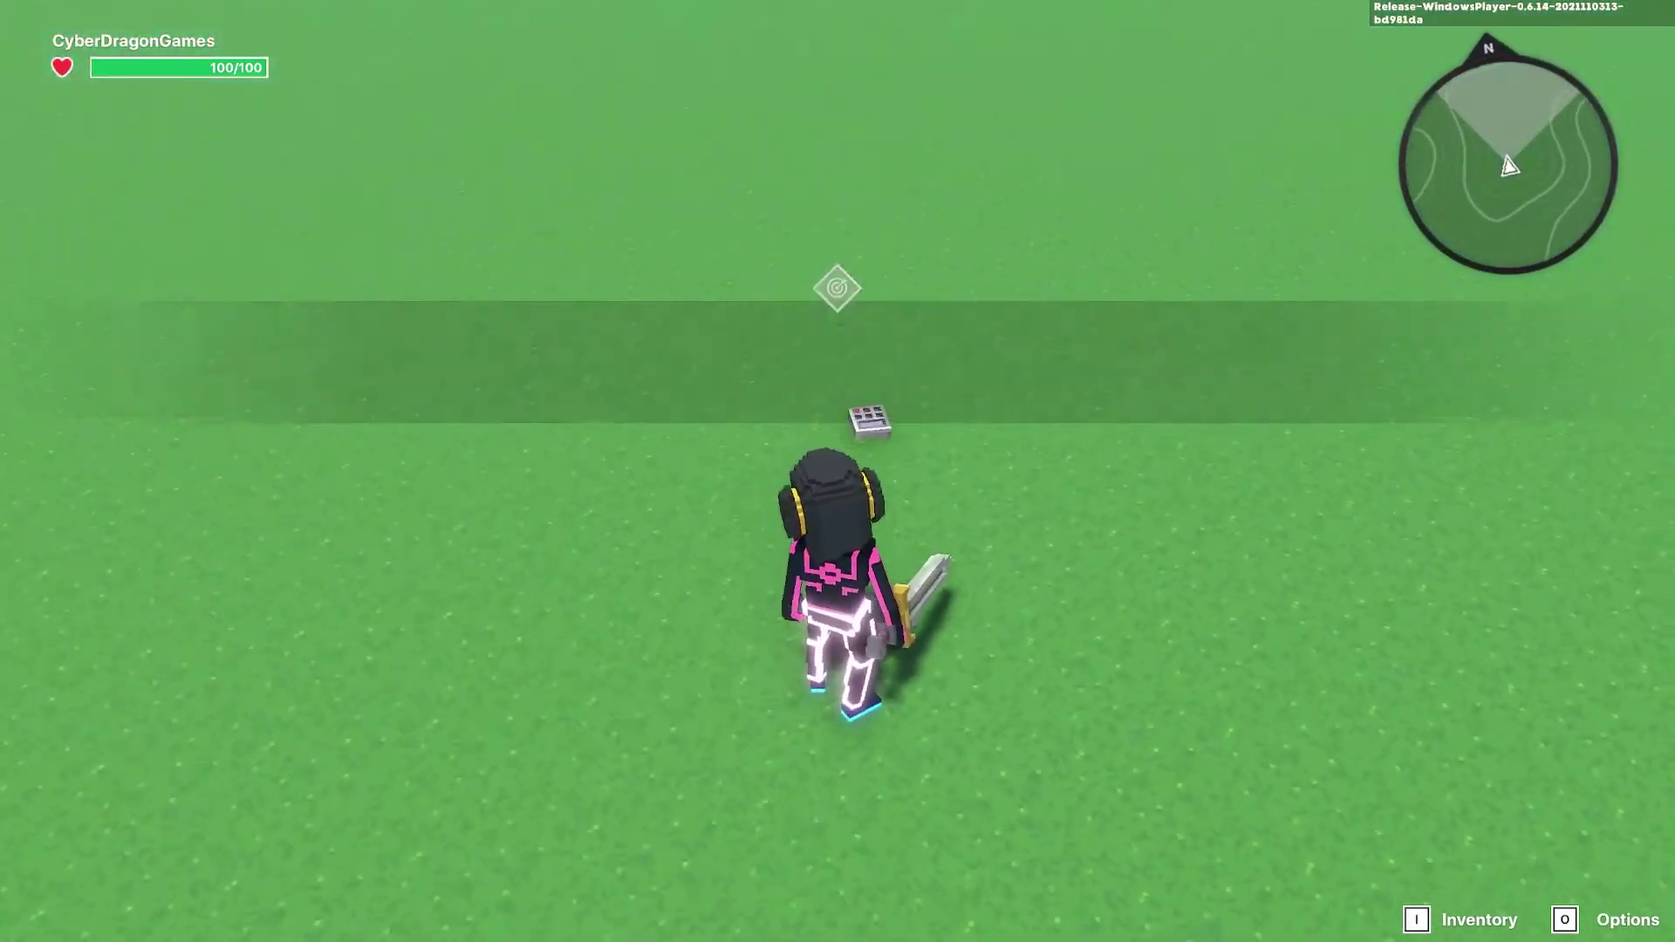
key("w")
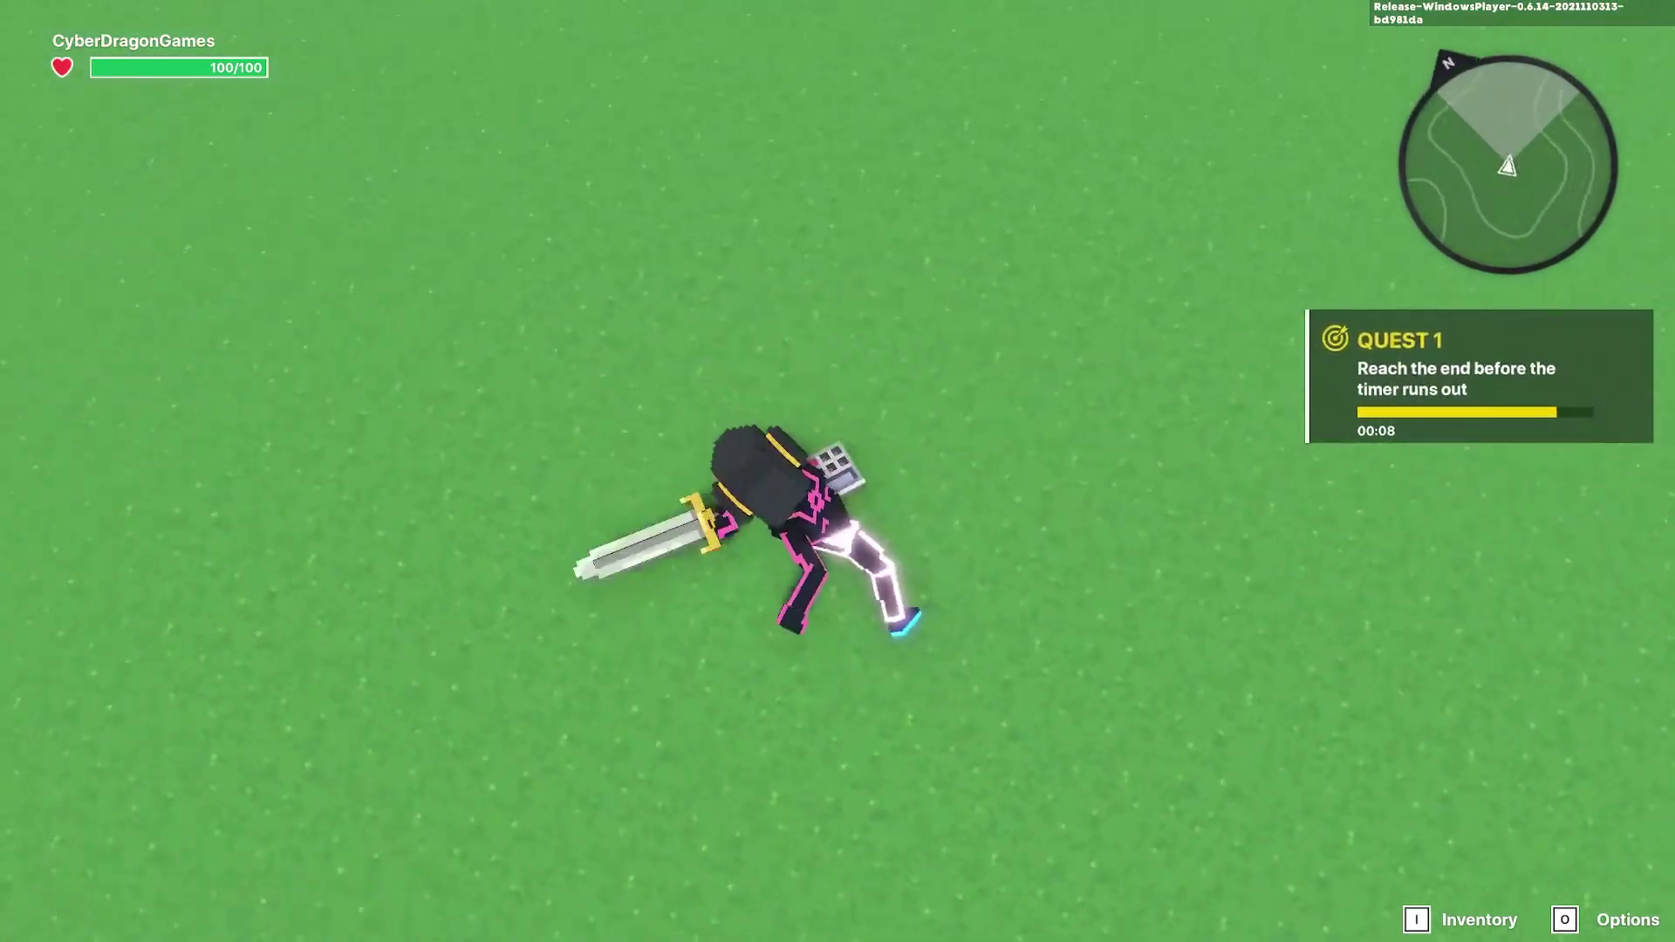
key("w")
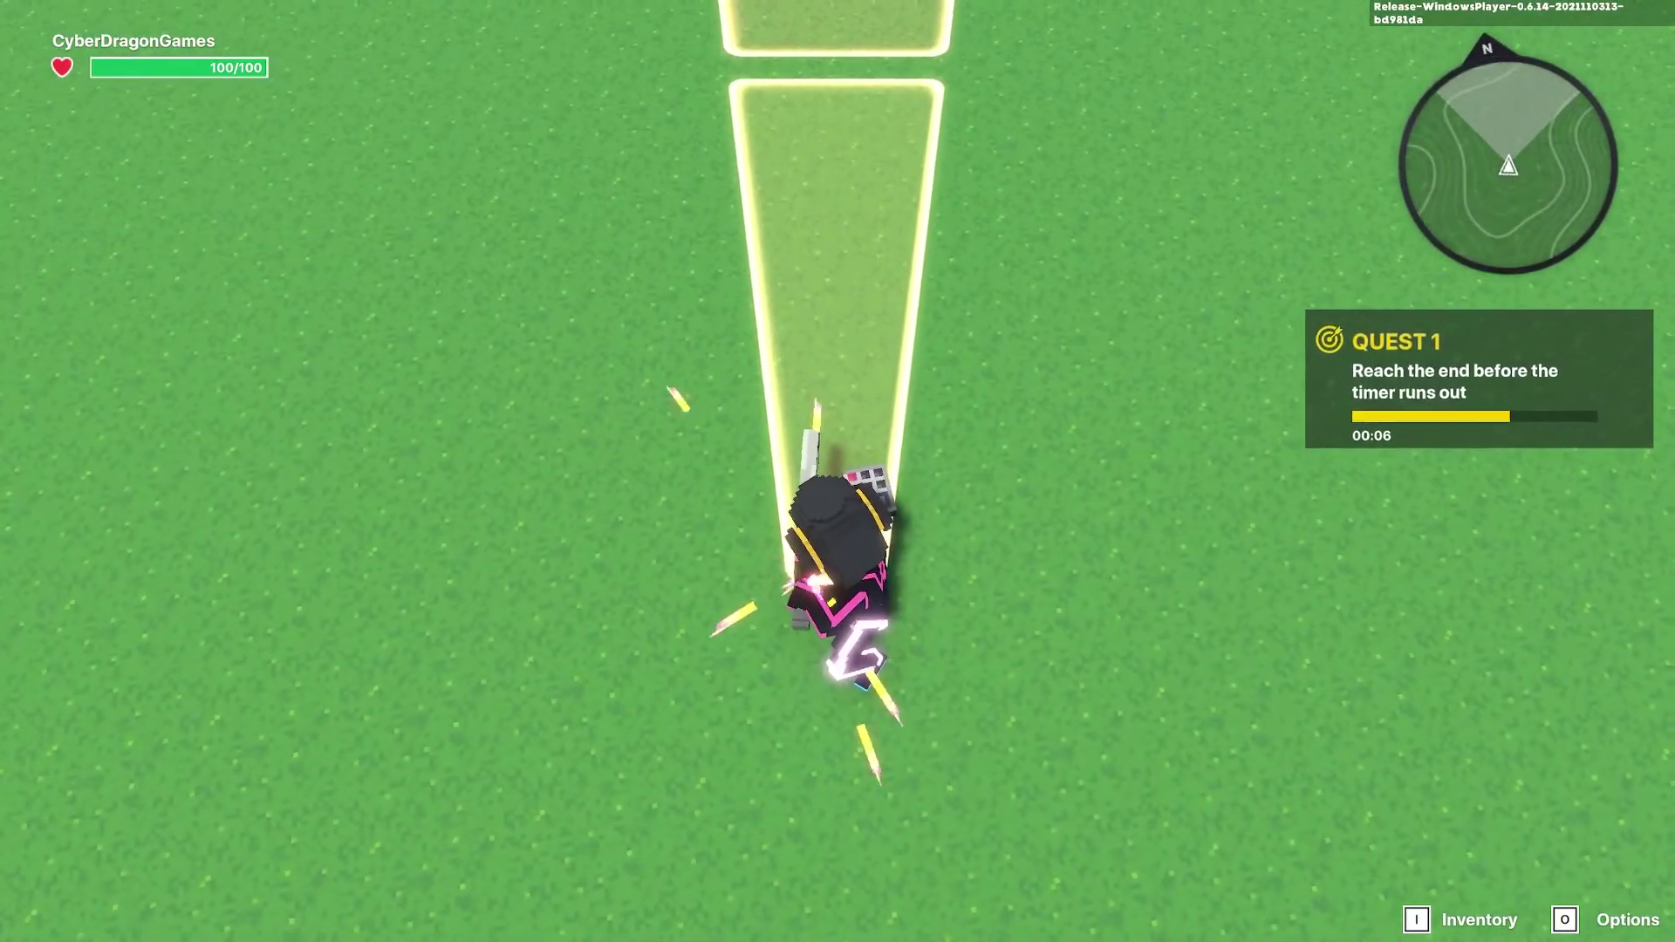
key("d")
key("s")
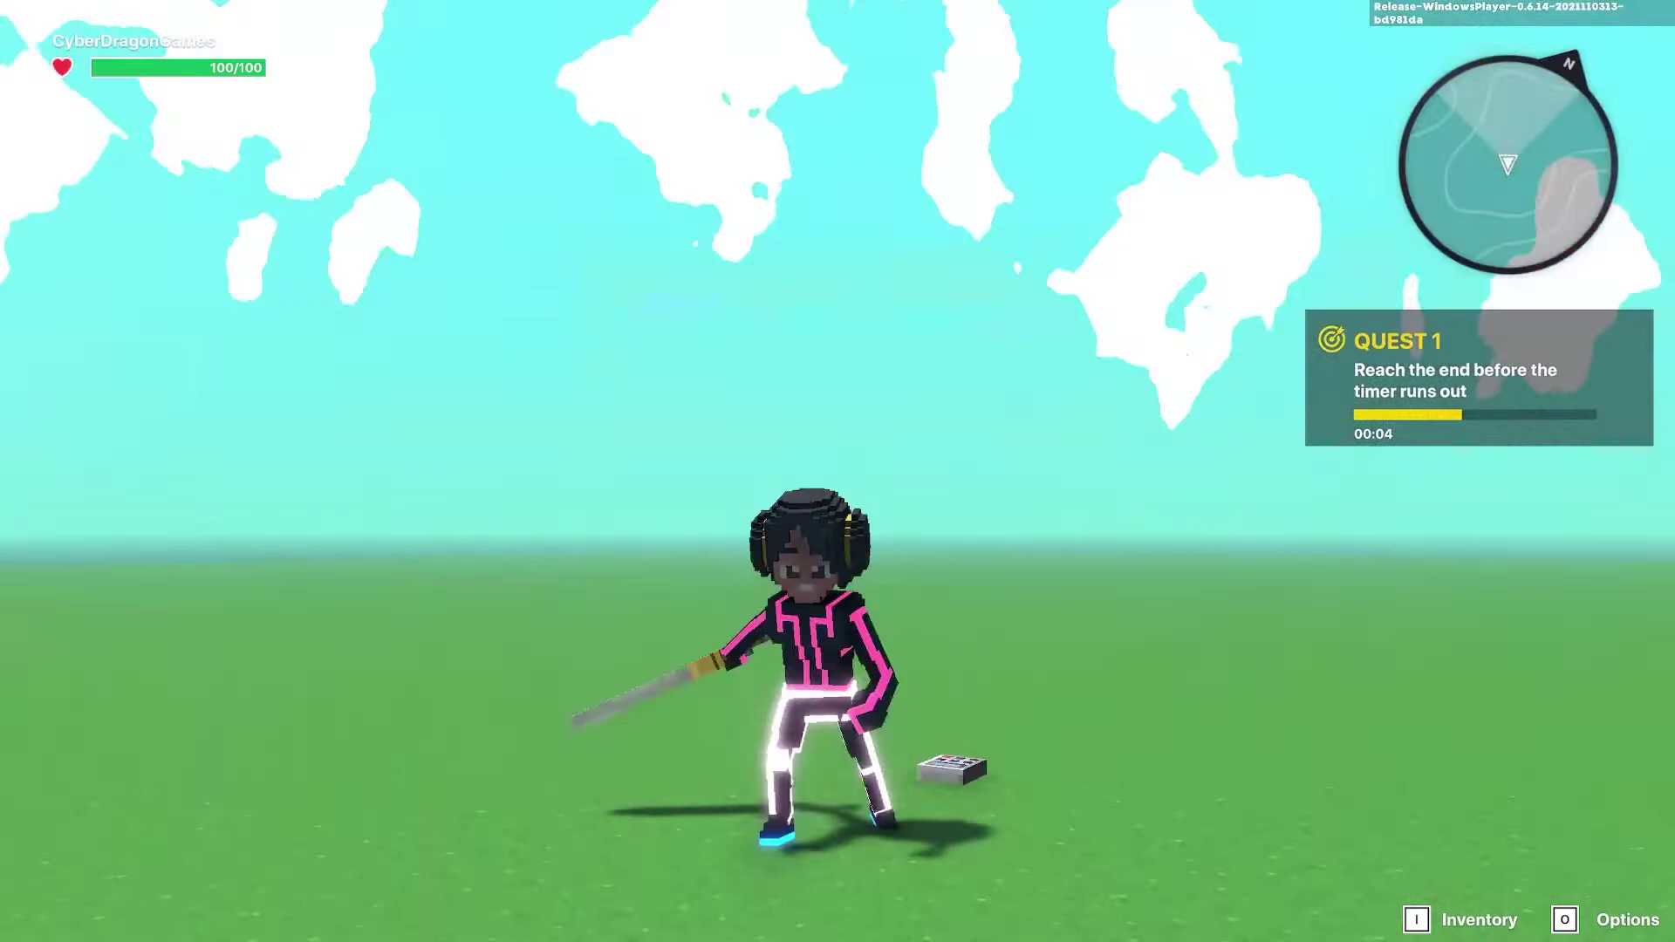
key("w")
key("a")
key("w")
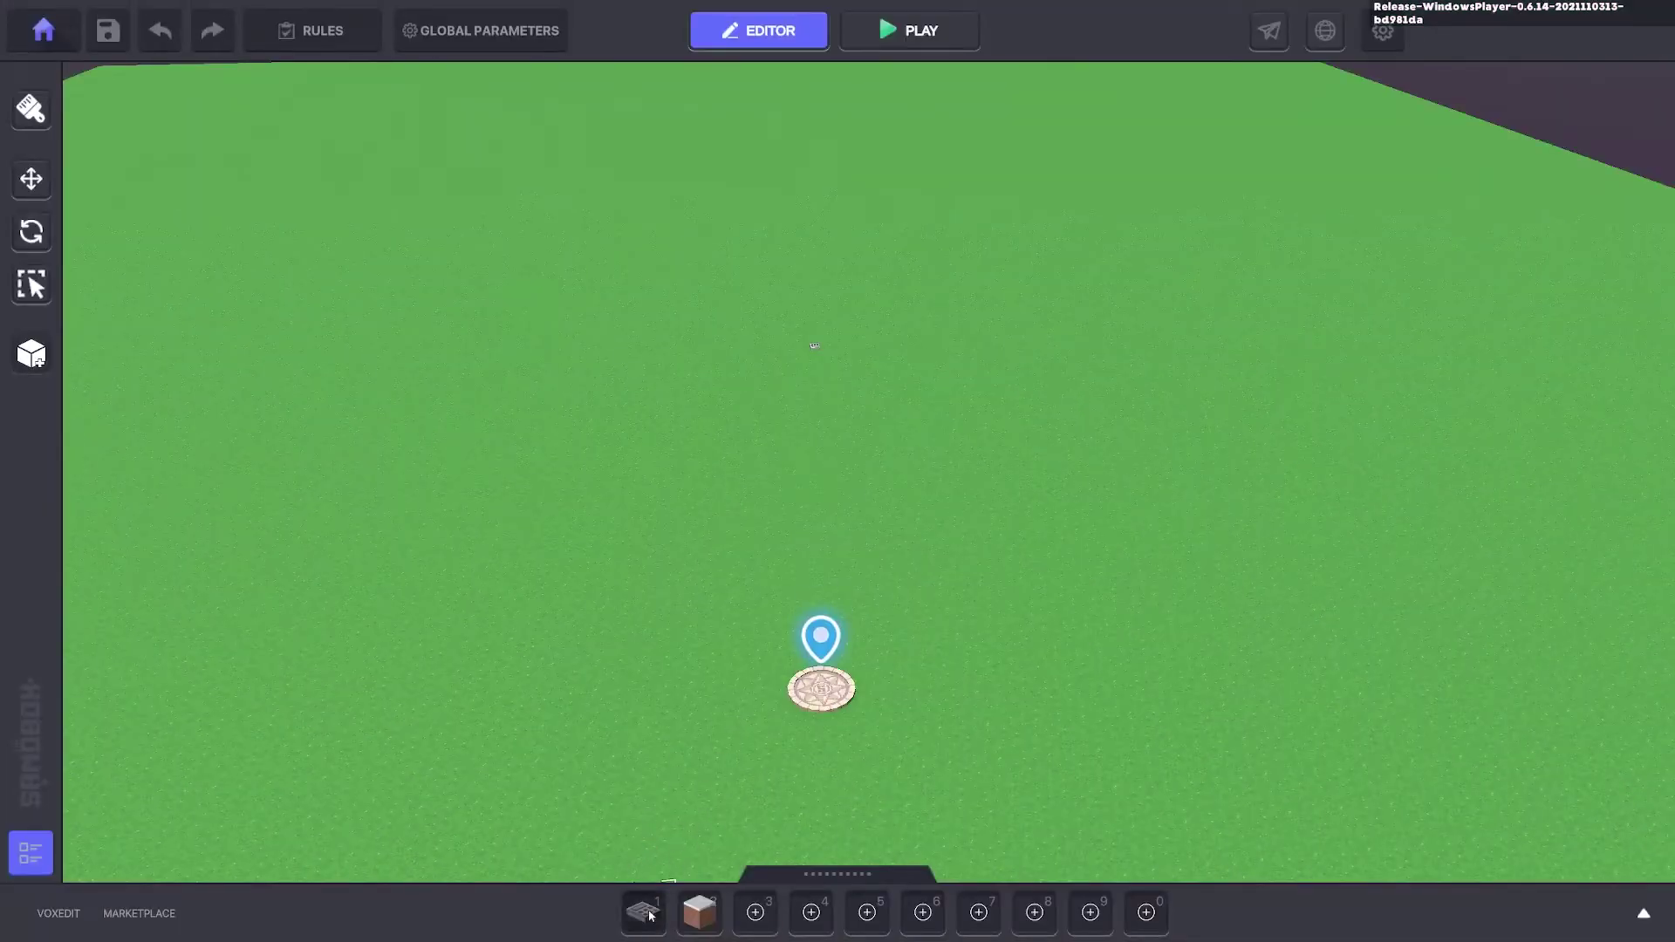
- Place another NumPad Switch near the spawn point and set its behaviour to NONE
left_click(650, 916)
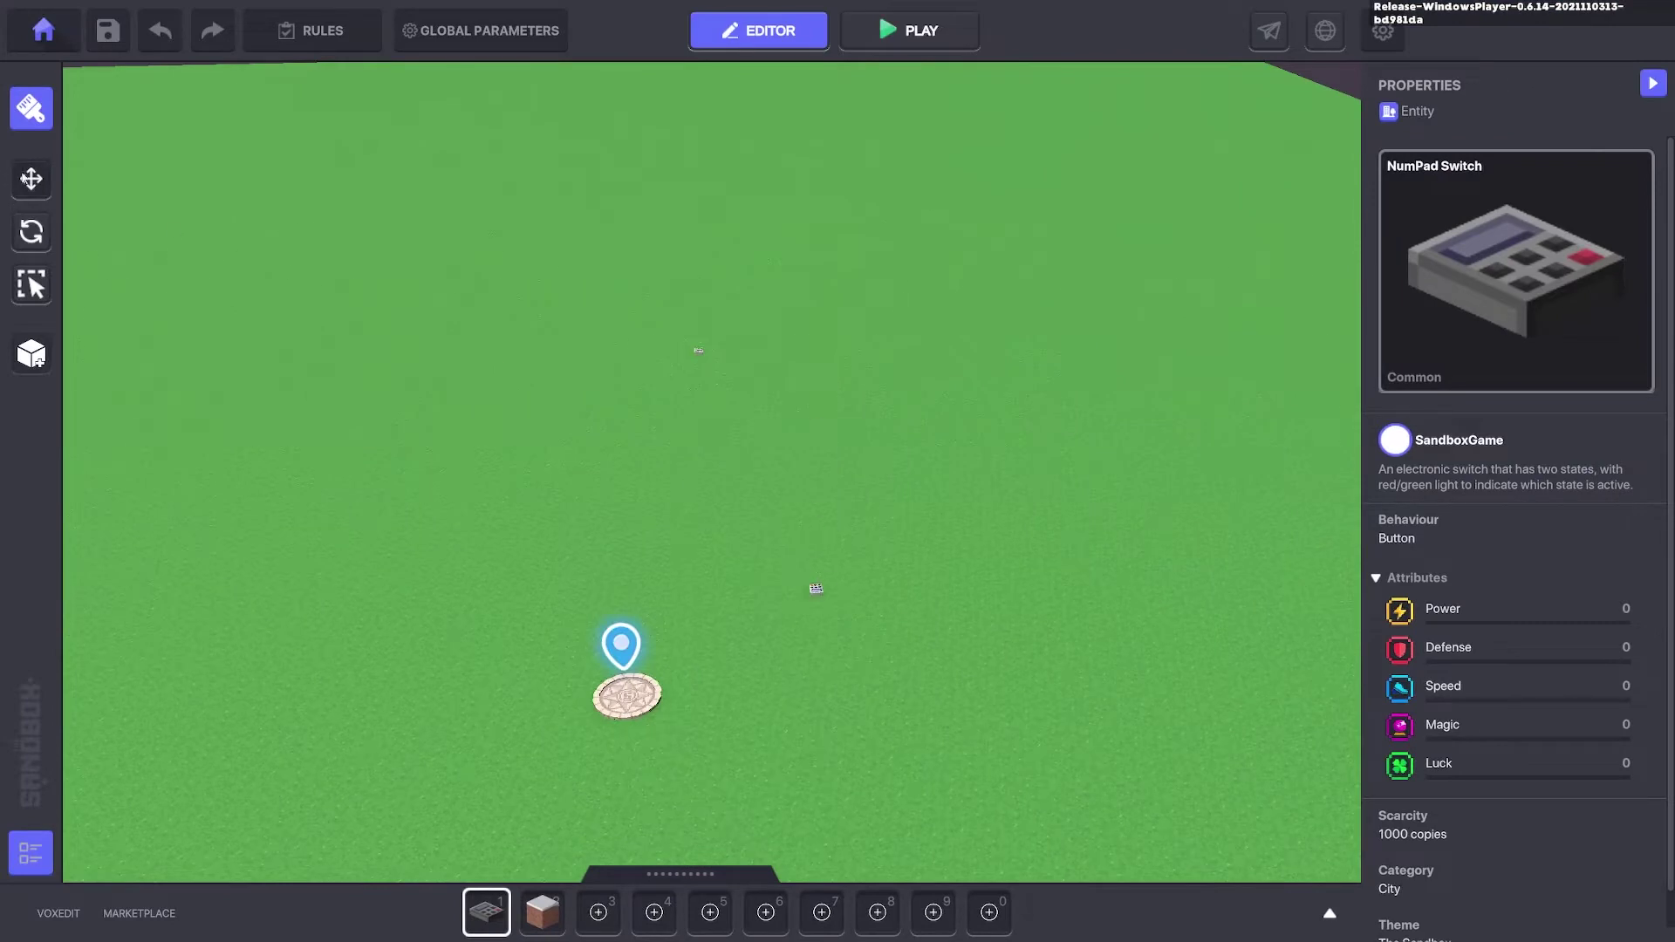
left_click(24, 176)
scroll(716, 447, "up", 3)
left_click(861, 661)
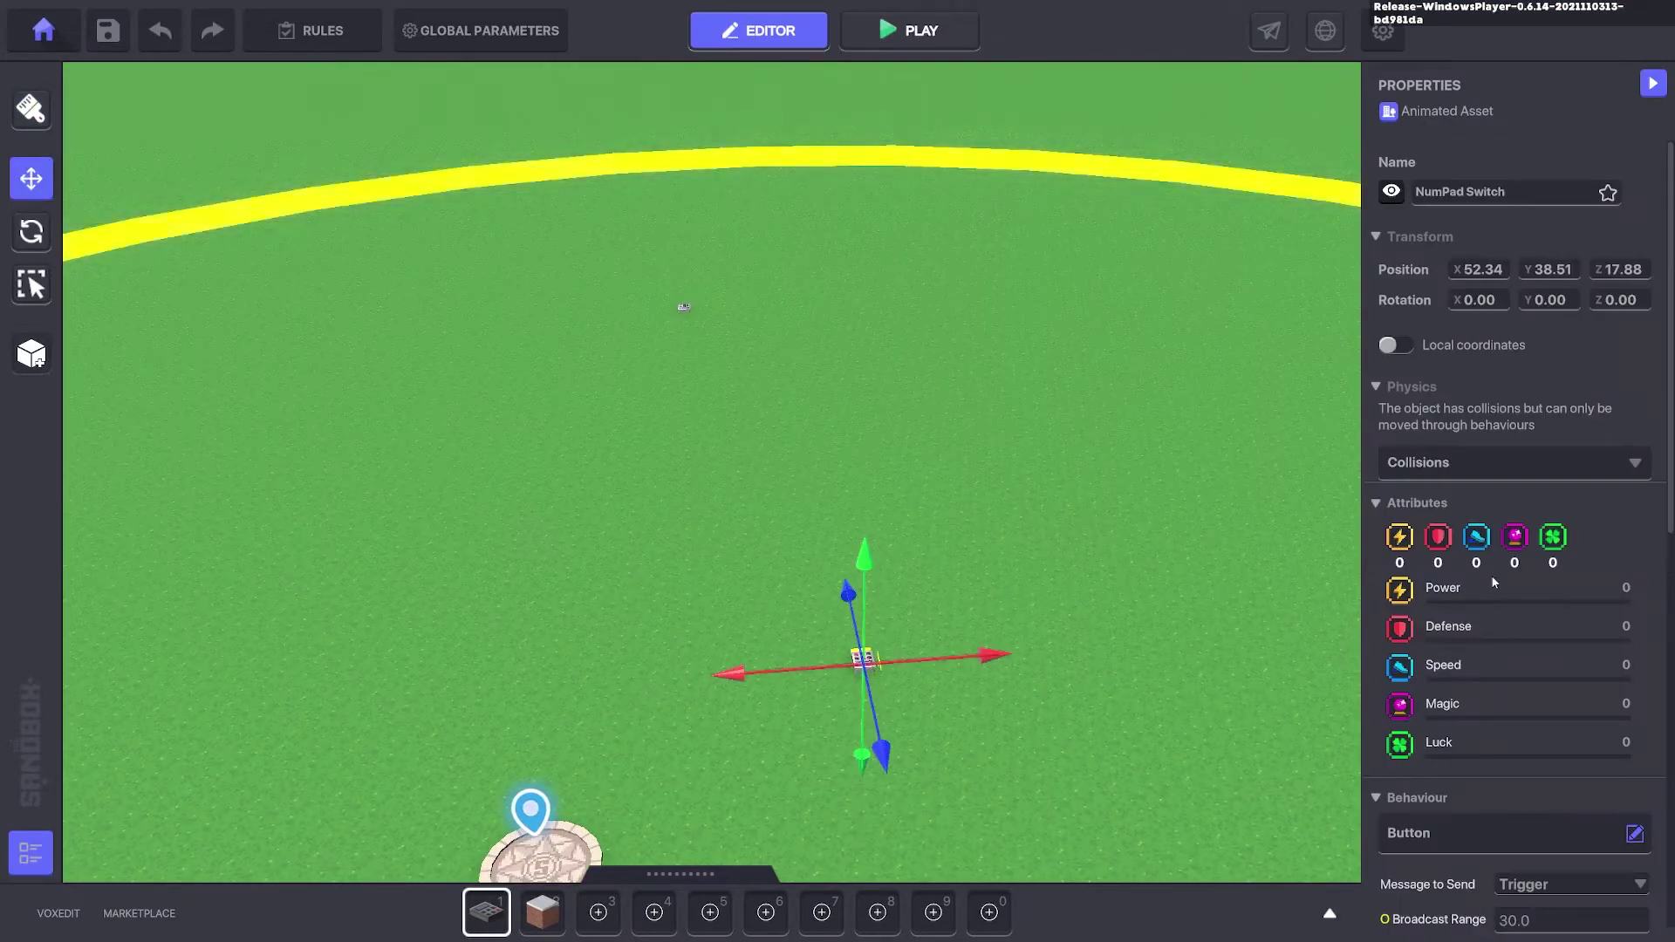
scroll(1484, 541, "down", 5)
left_click(1418, 324)
left_click(625, 401)
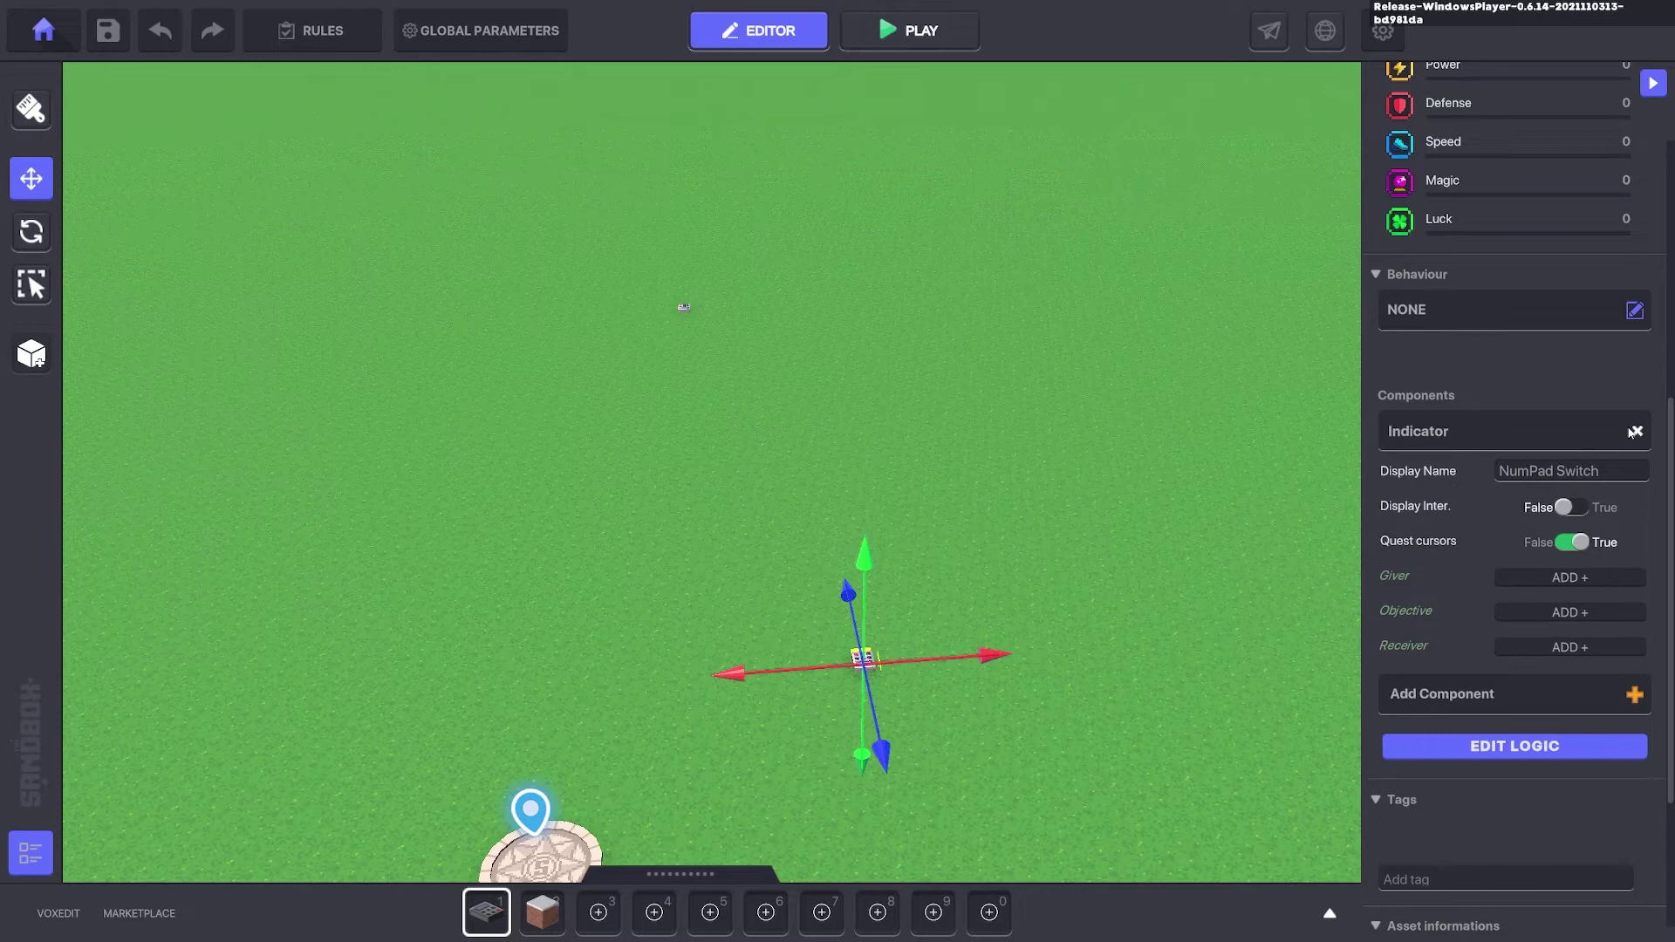
- Replace the new switch's Indicator component with a Defeat component that is triggered on receiving the "Defeat" message, and check its logic
left_click(1634, 432)
left_click(1489, 447)
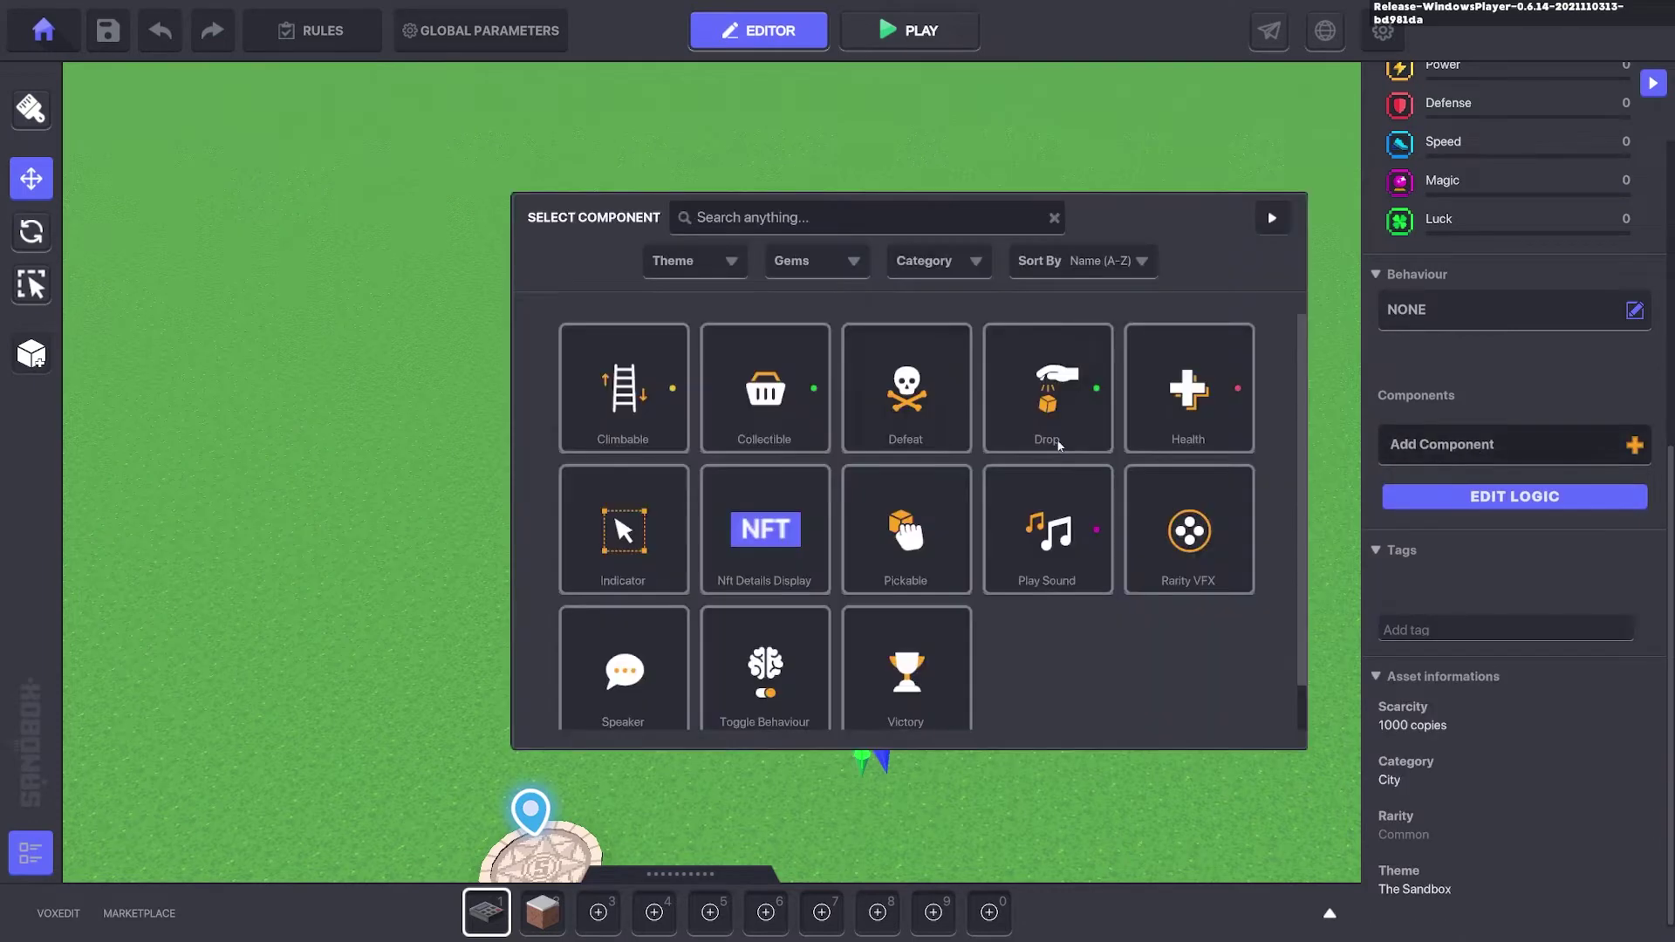
left_click(929, 401)
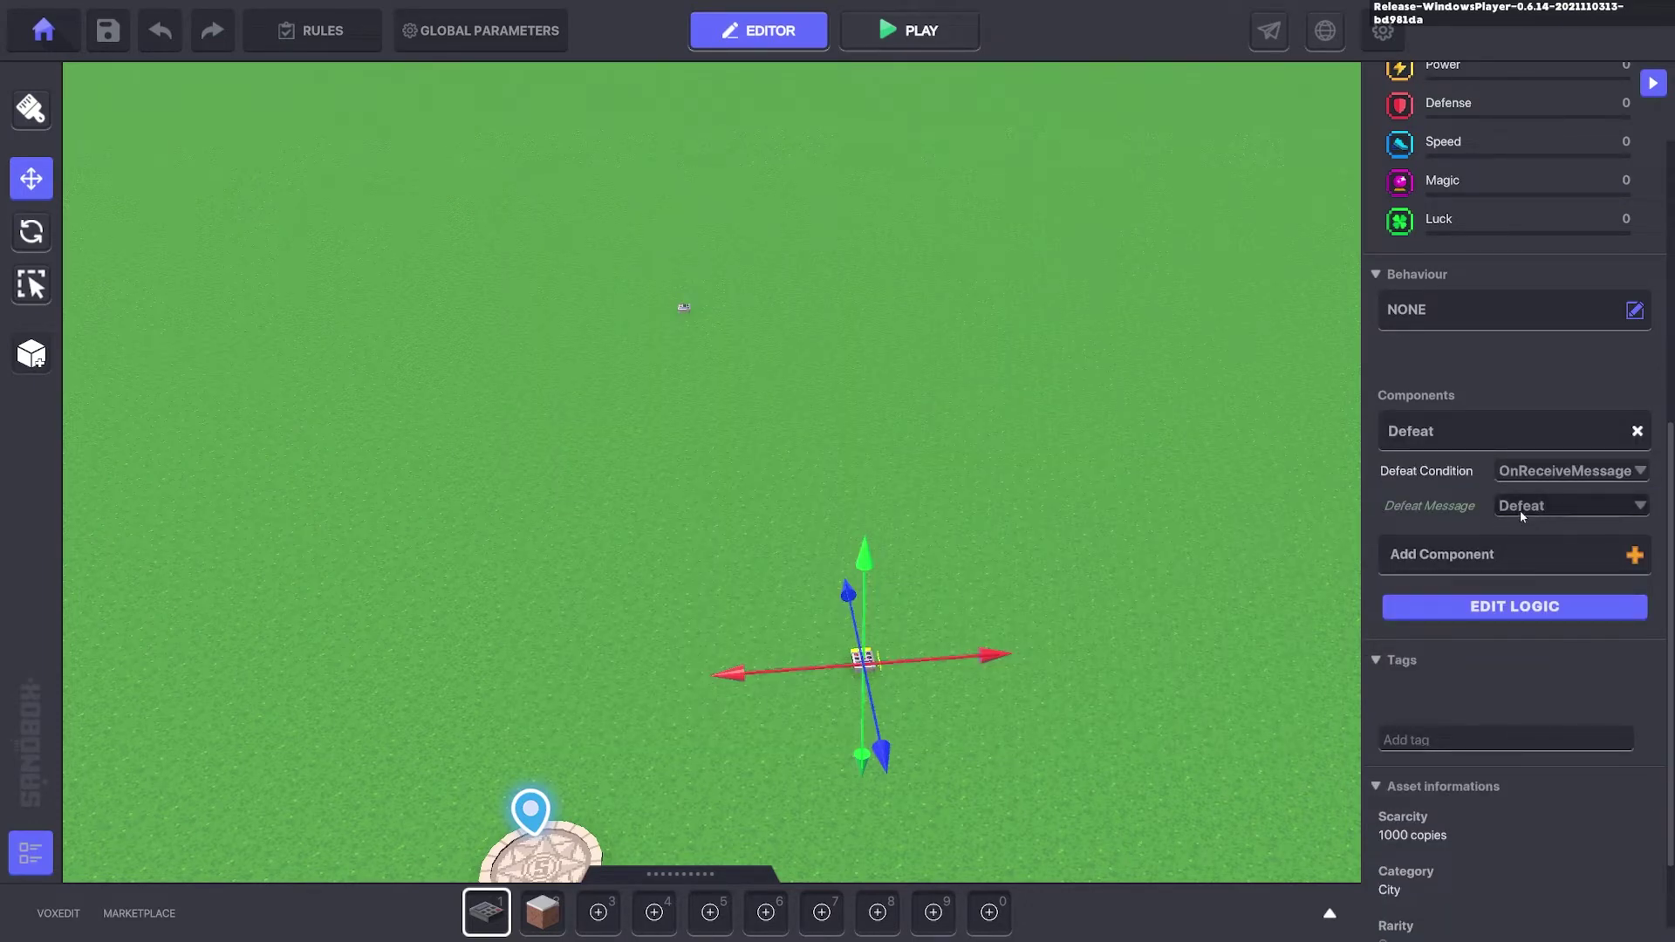
left_click(1495, 611)
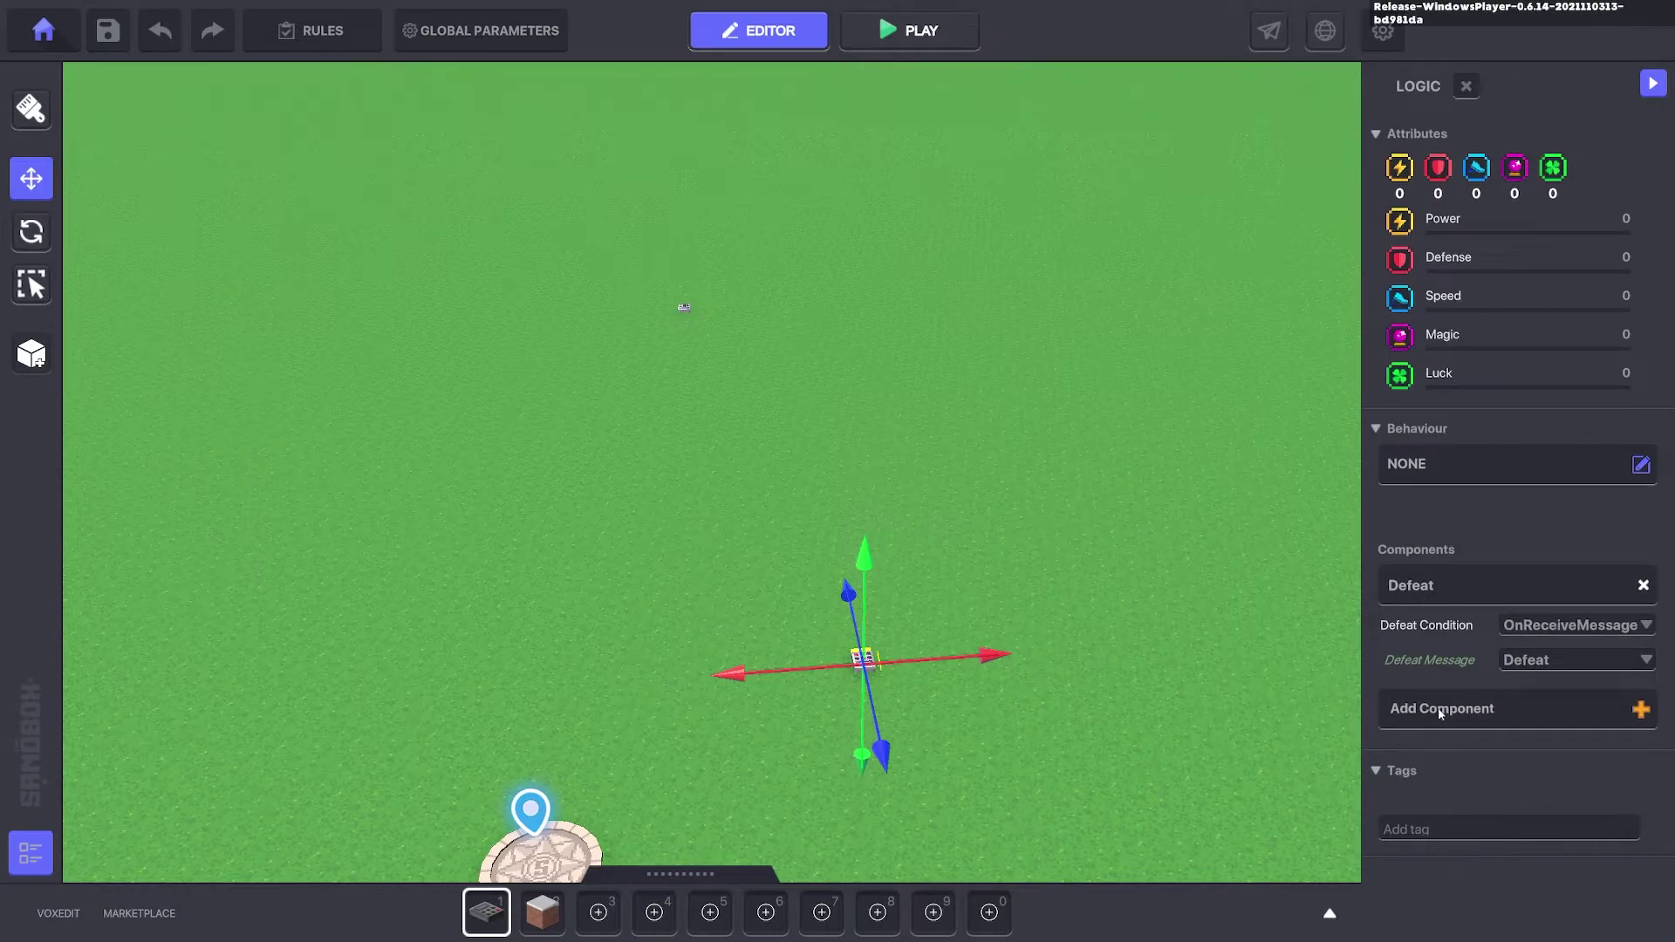
left_click(1116, 547)
- Start a brief play test, return to the editor and review the Quest 1 settings in the game rules
left_click(909, 31)
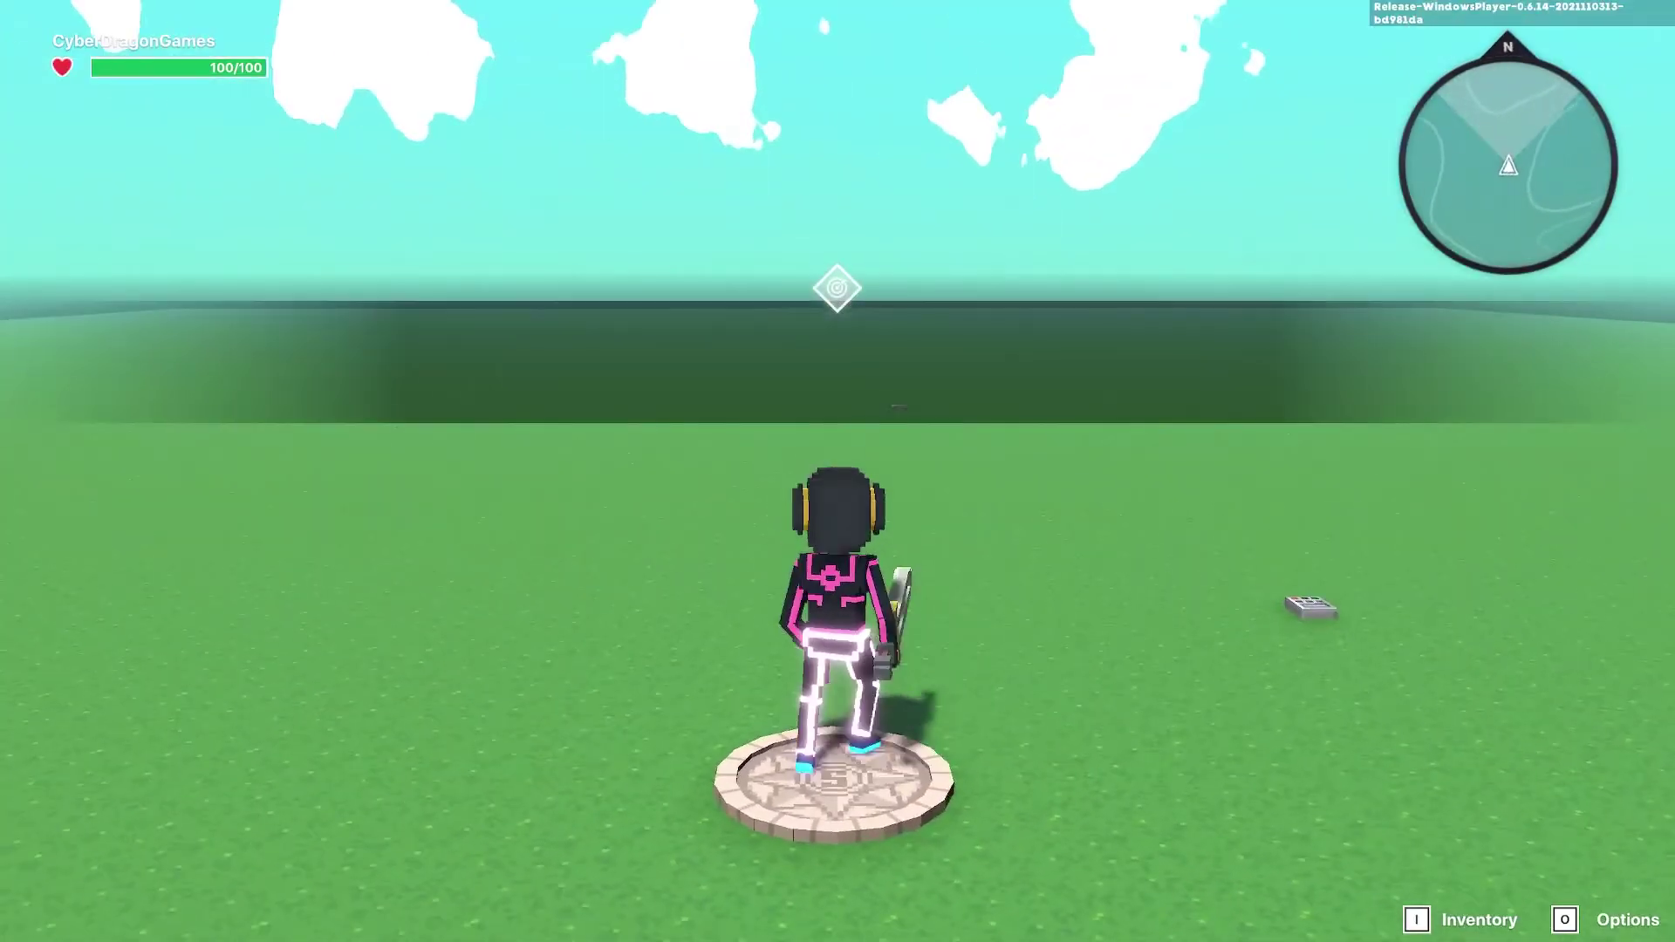
key("w")
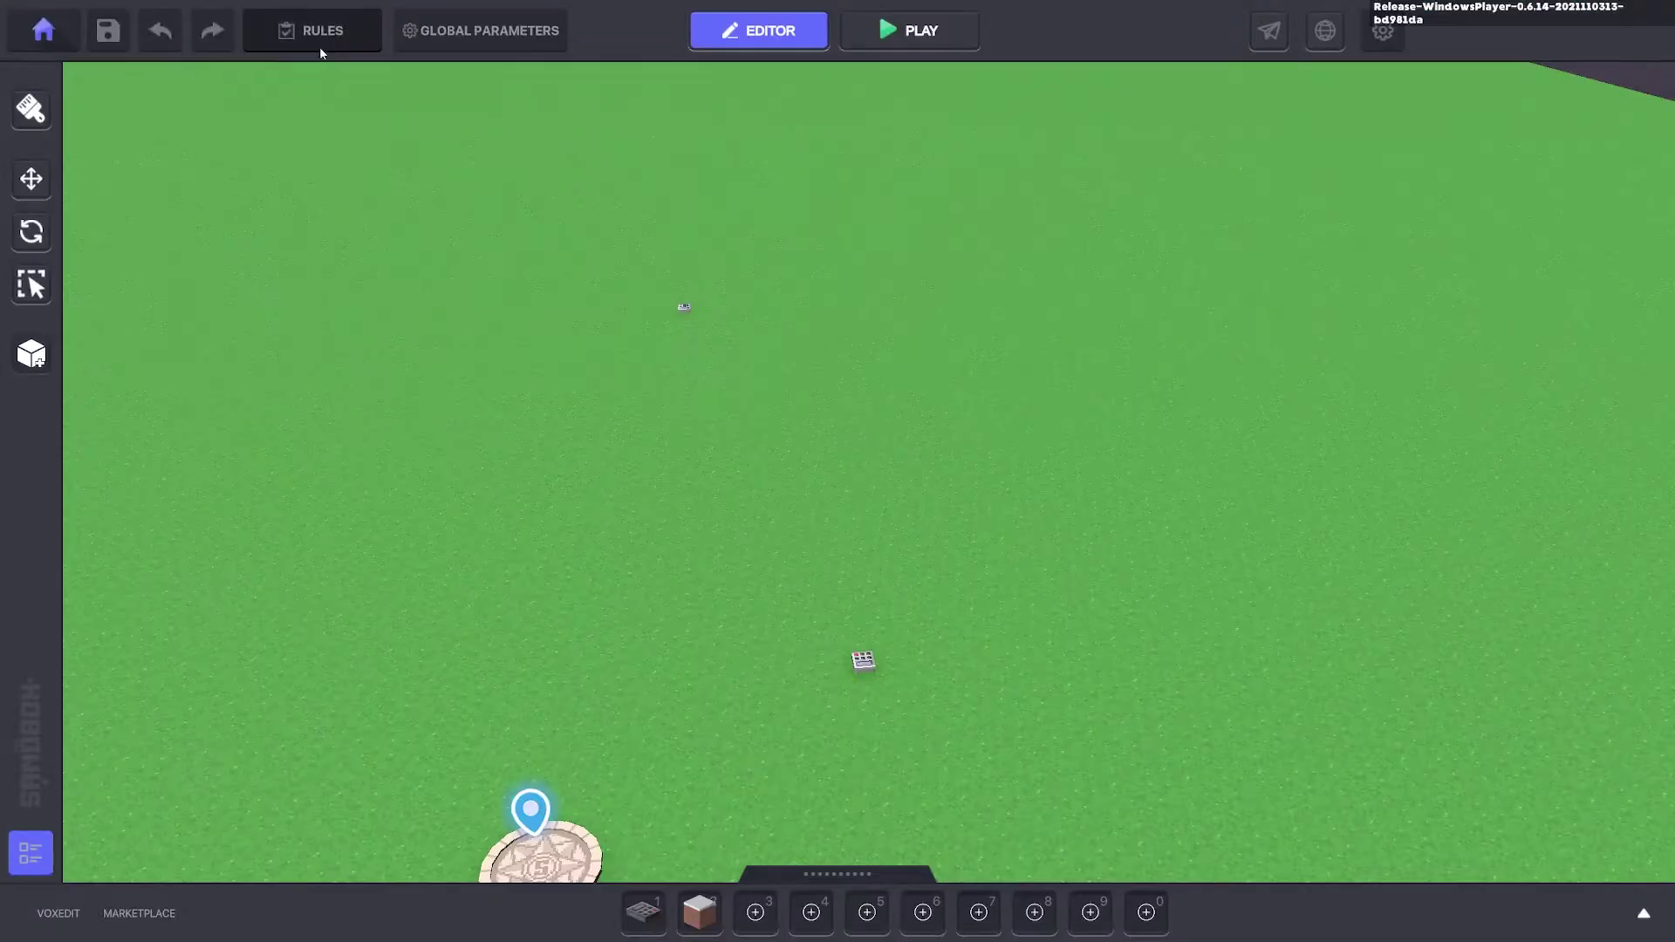
left_click(319, 42)
left_click(600, 270)
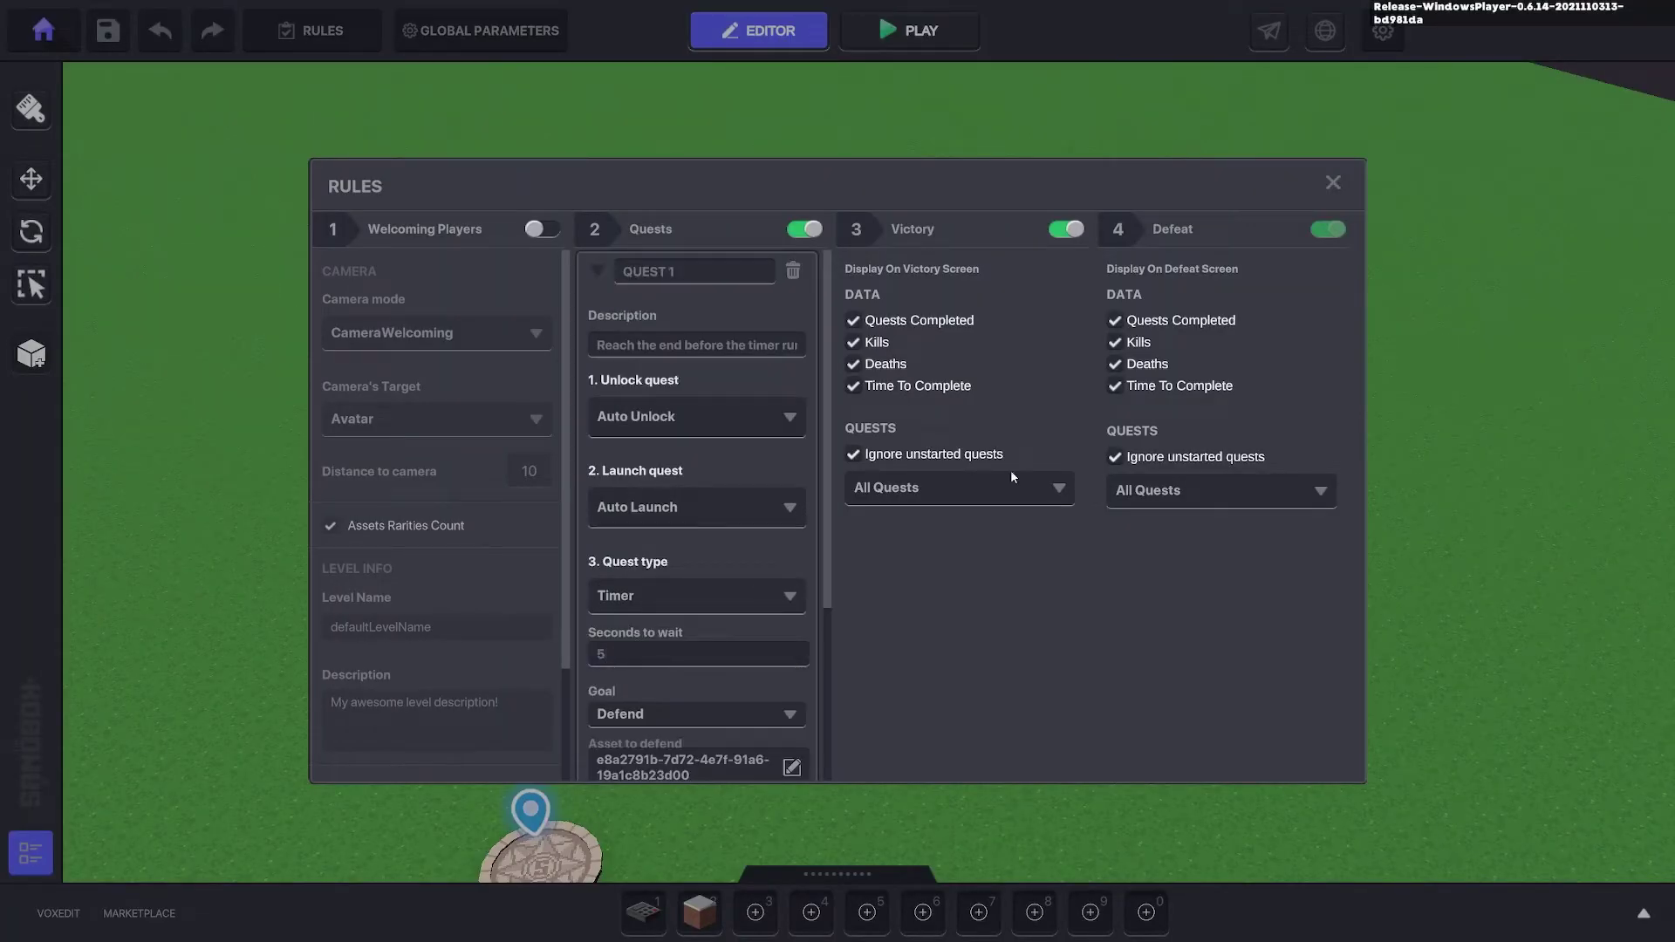
left_click(1332, 183)
- Play-test the level until the Quest 1 timer runs out, and return to edit mode
left_click(909, 29)
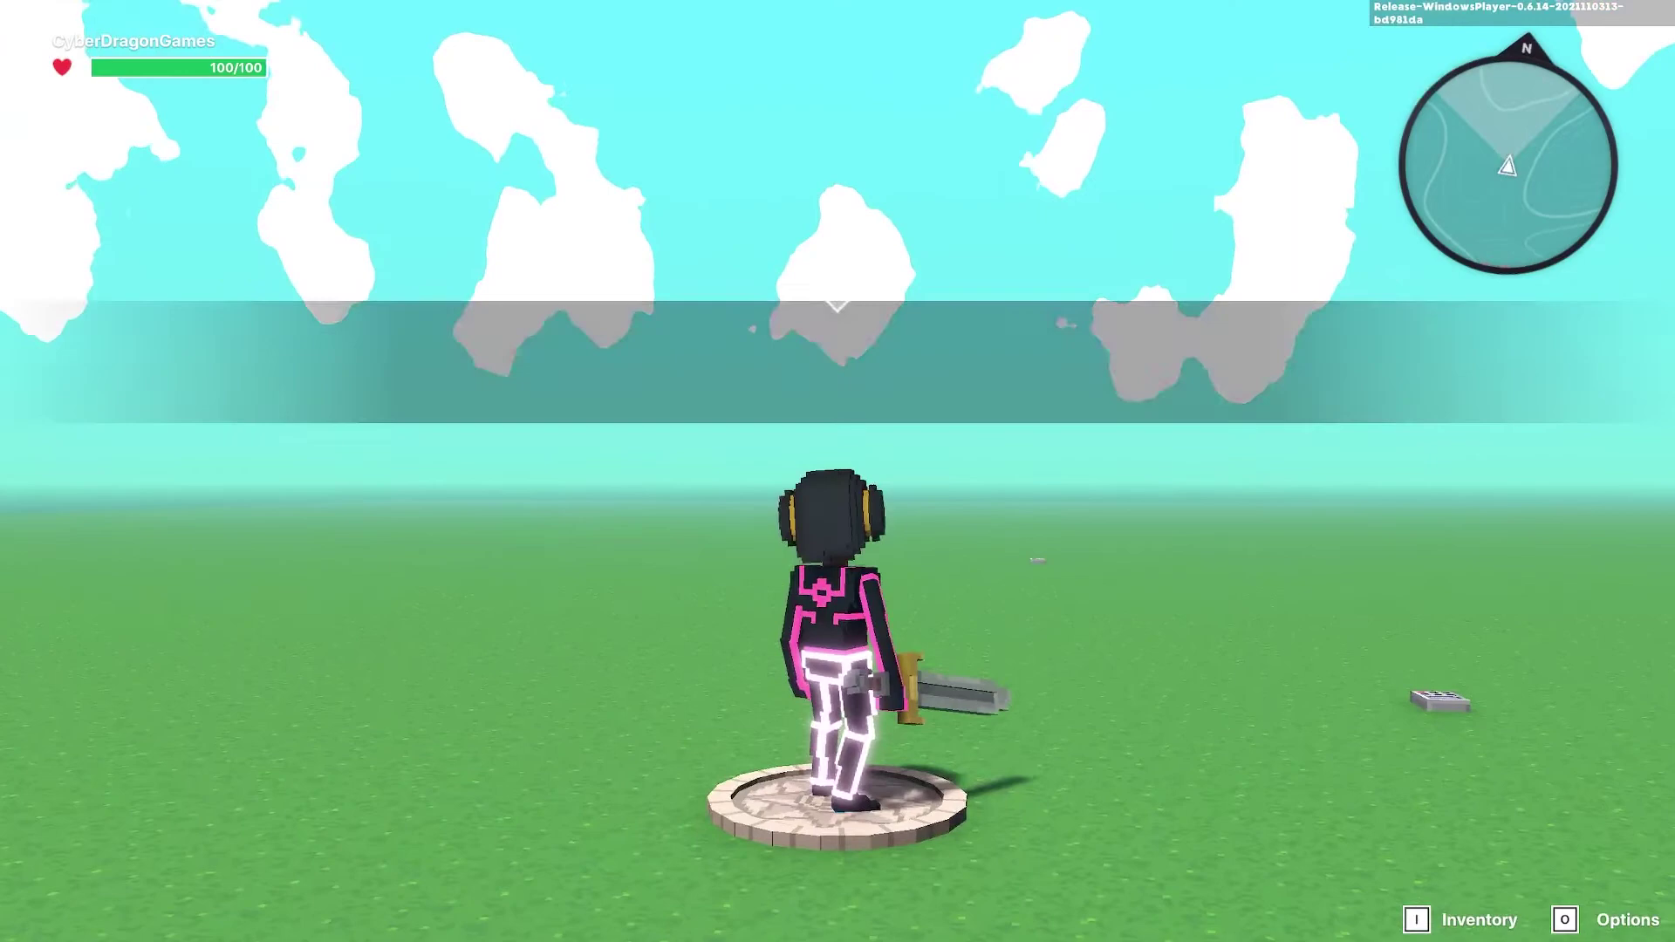
key("w")
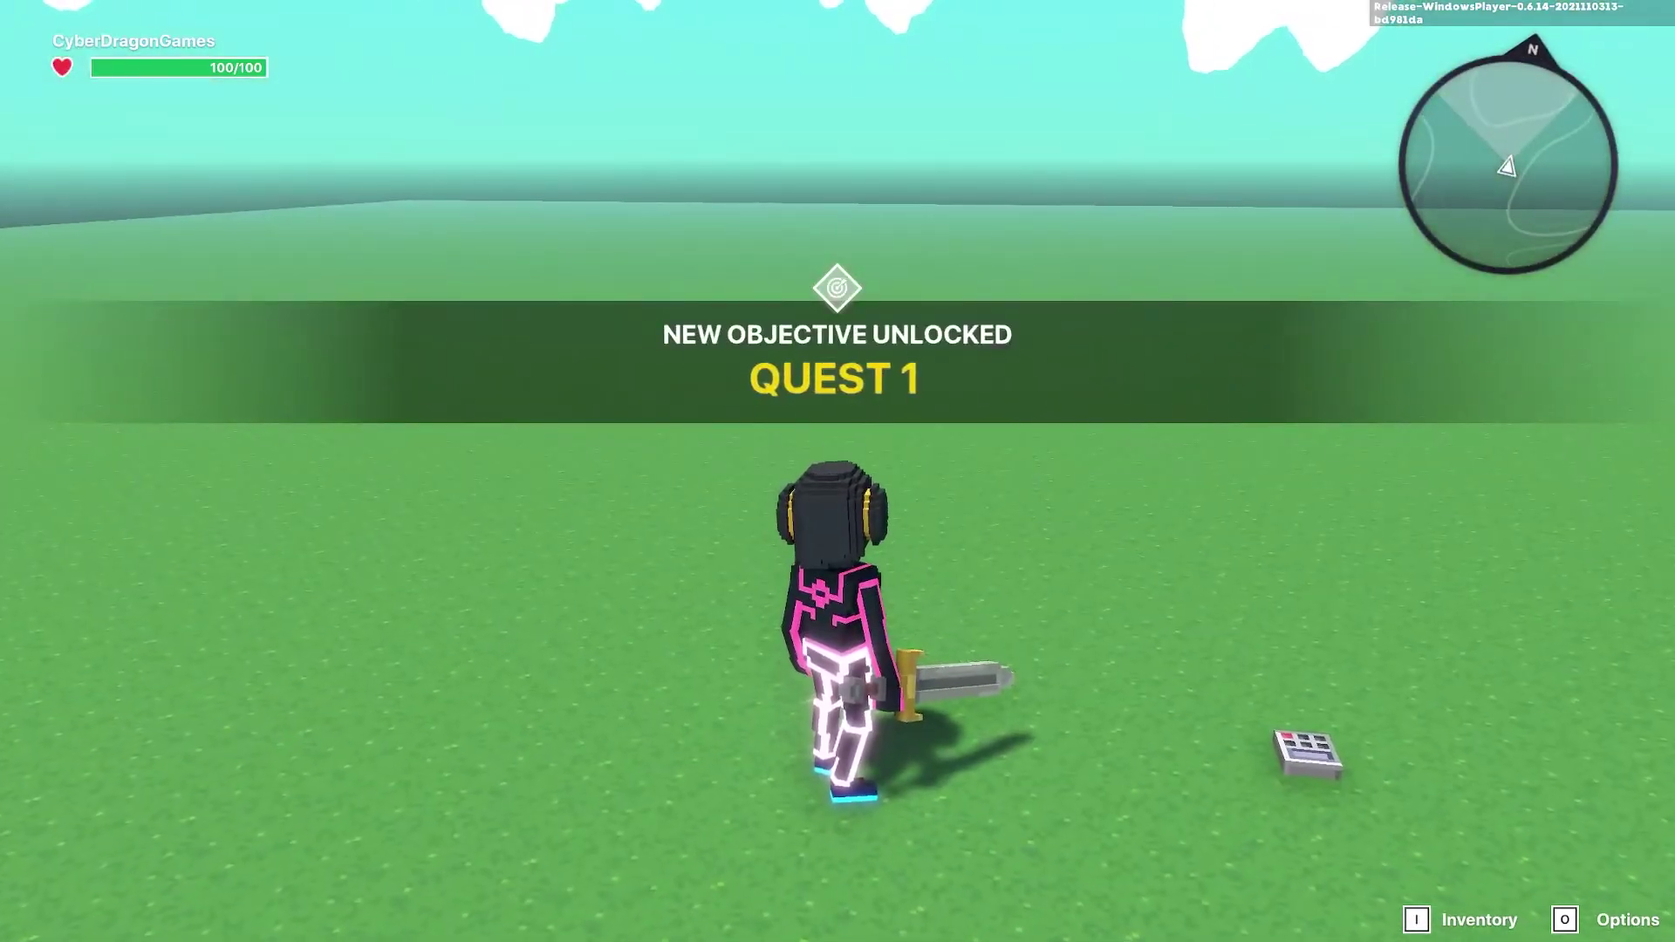
key("a")
key("w")
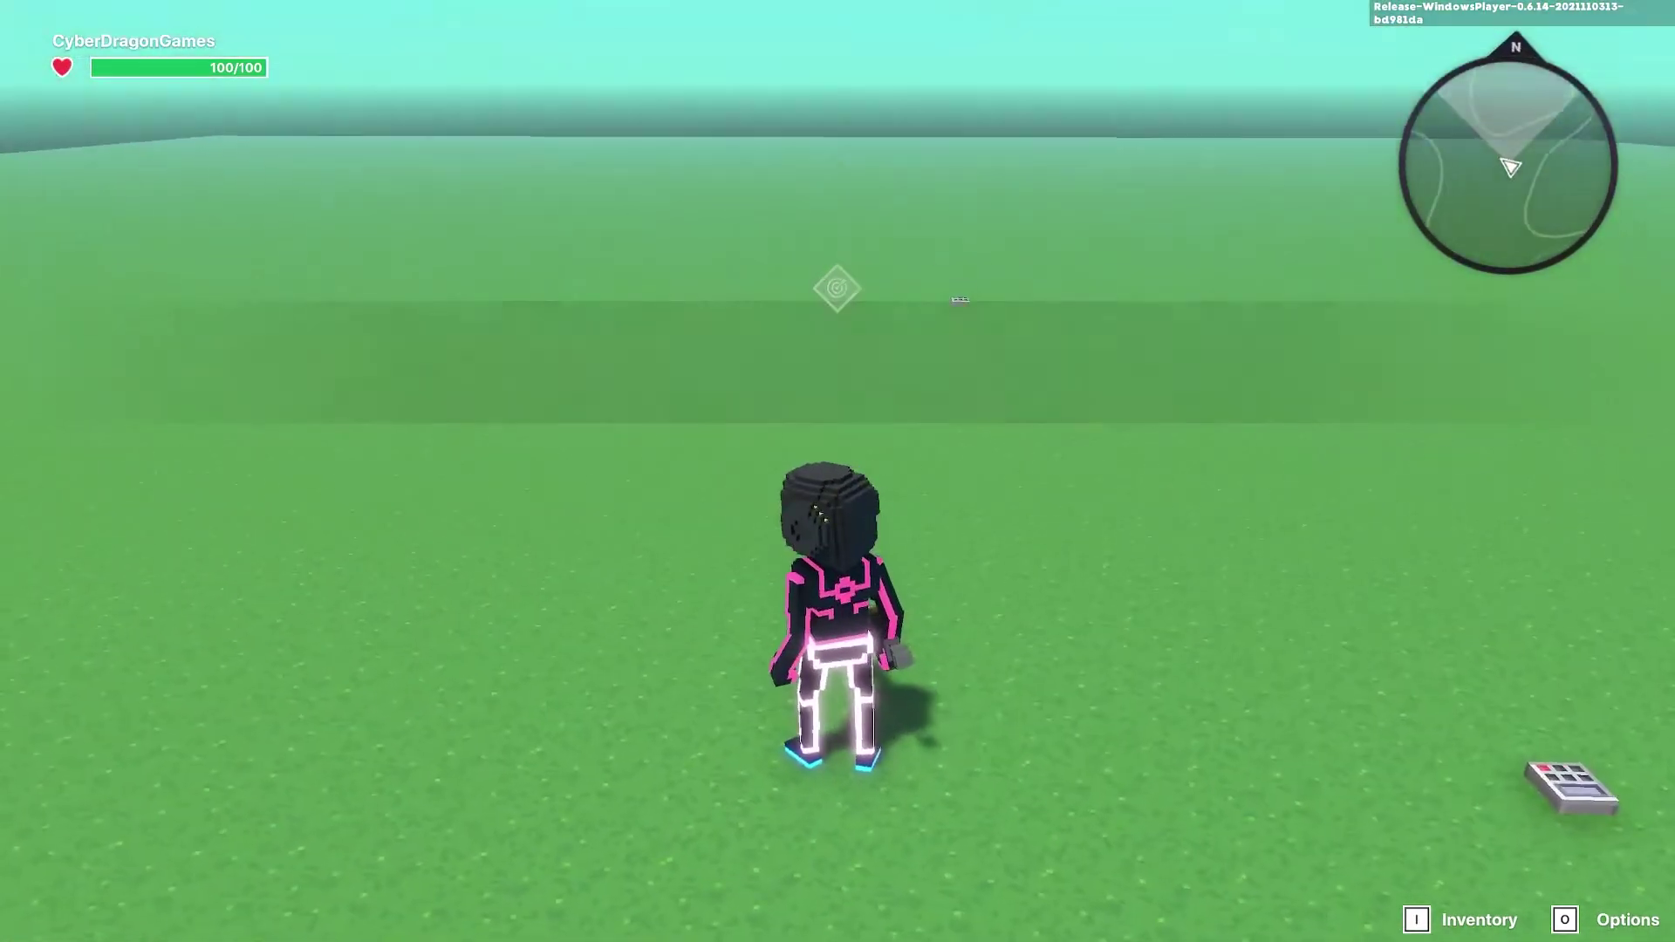
key("w")
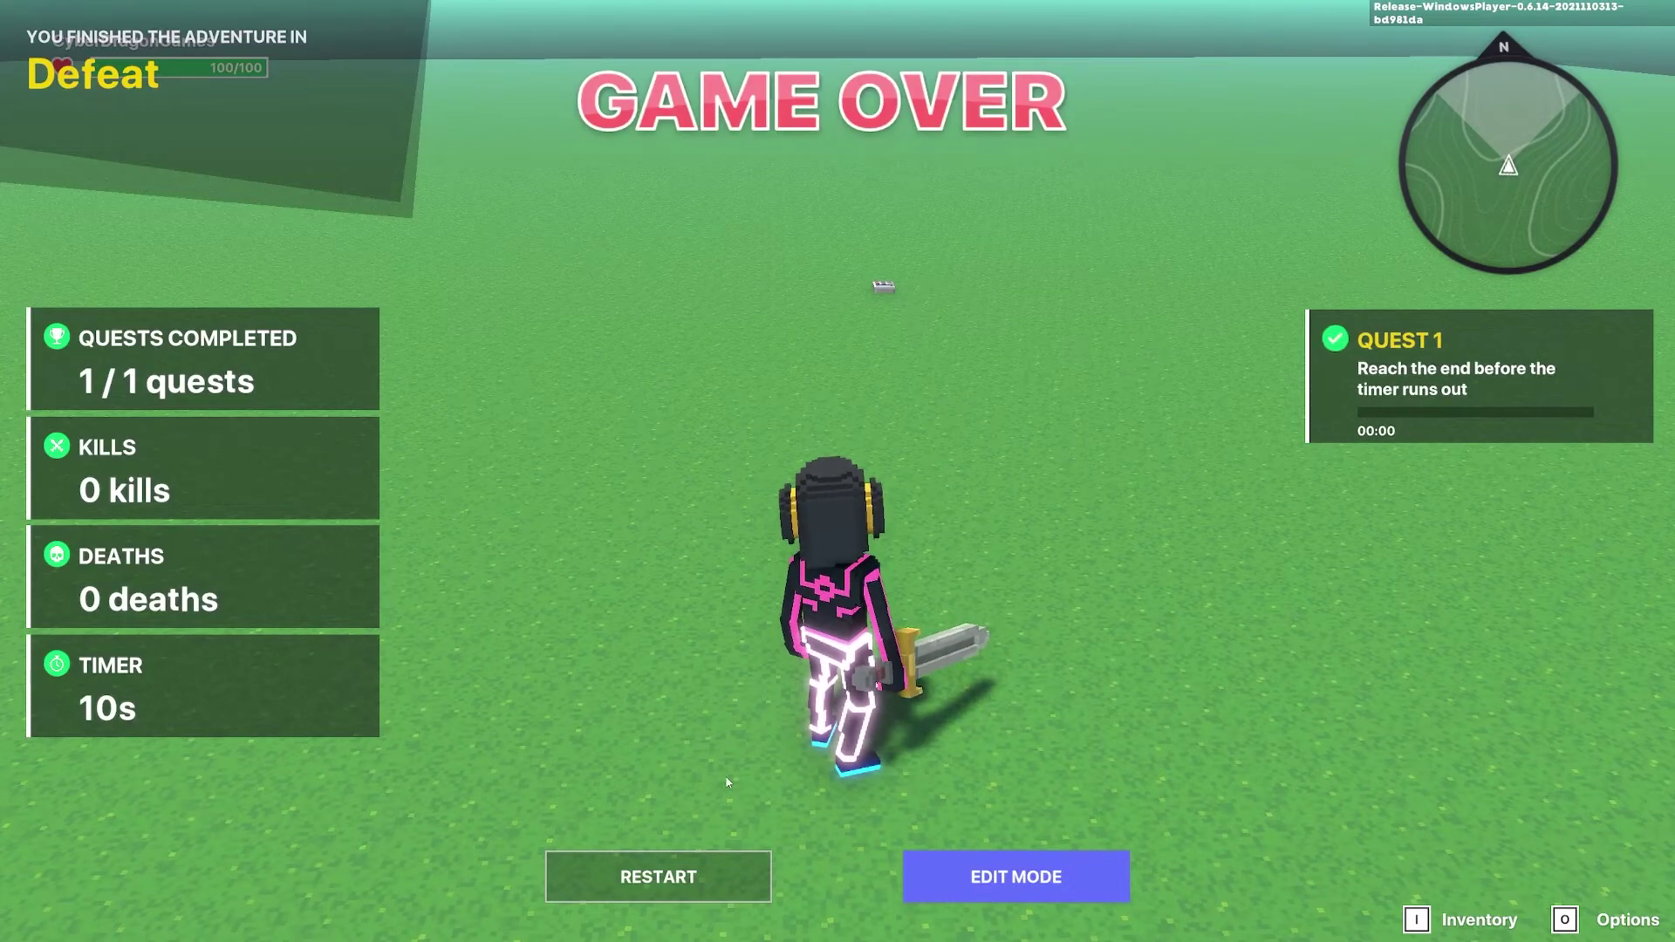
left_click(1016, 877)
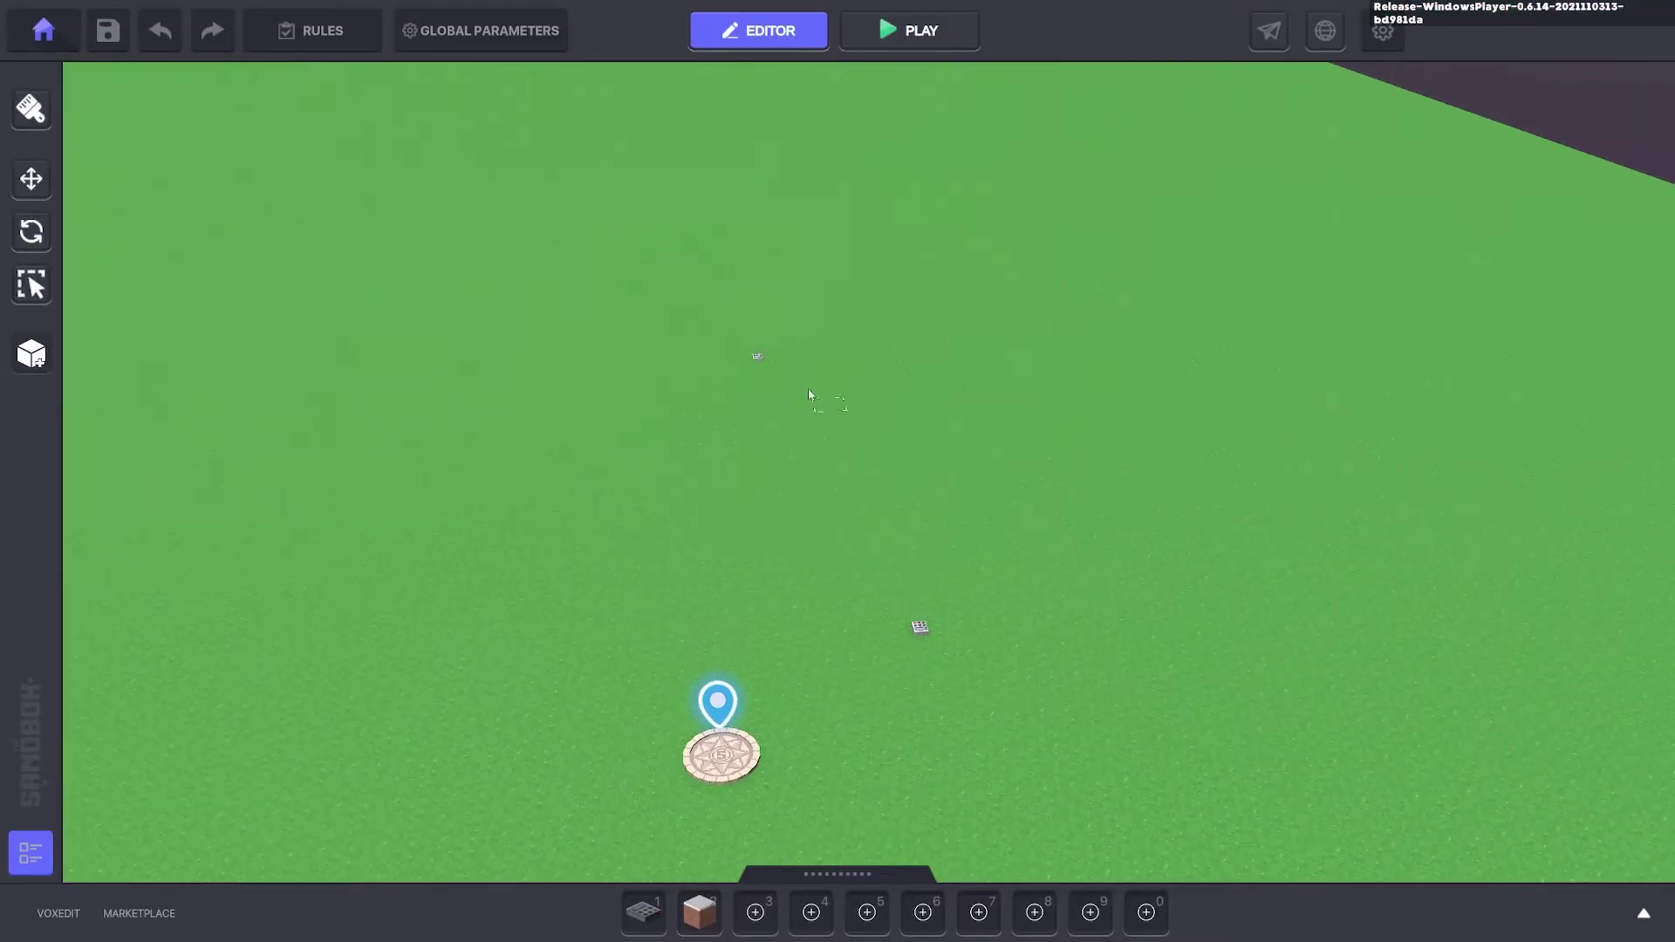
- Lay a patch of white asphalt blocks beyond the Defend1 switch and place a NumPad Switch on it
left_click(699, 903)
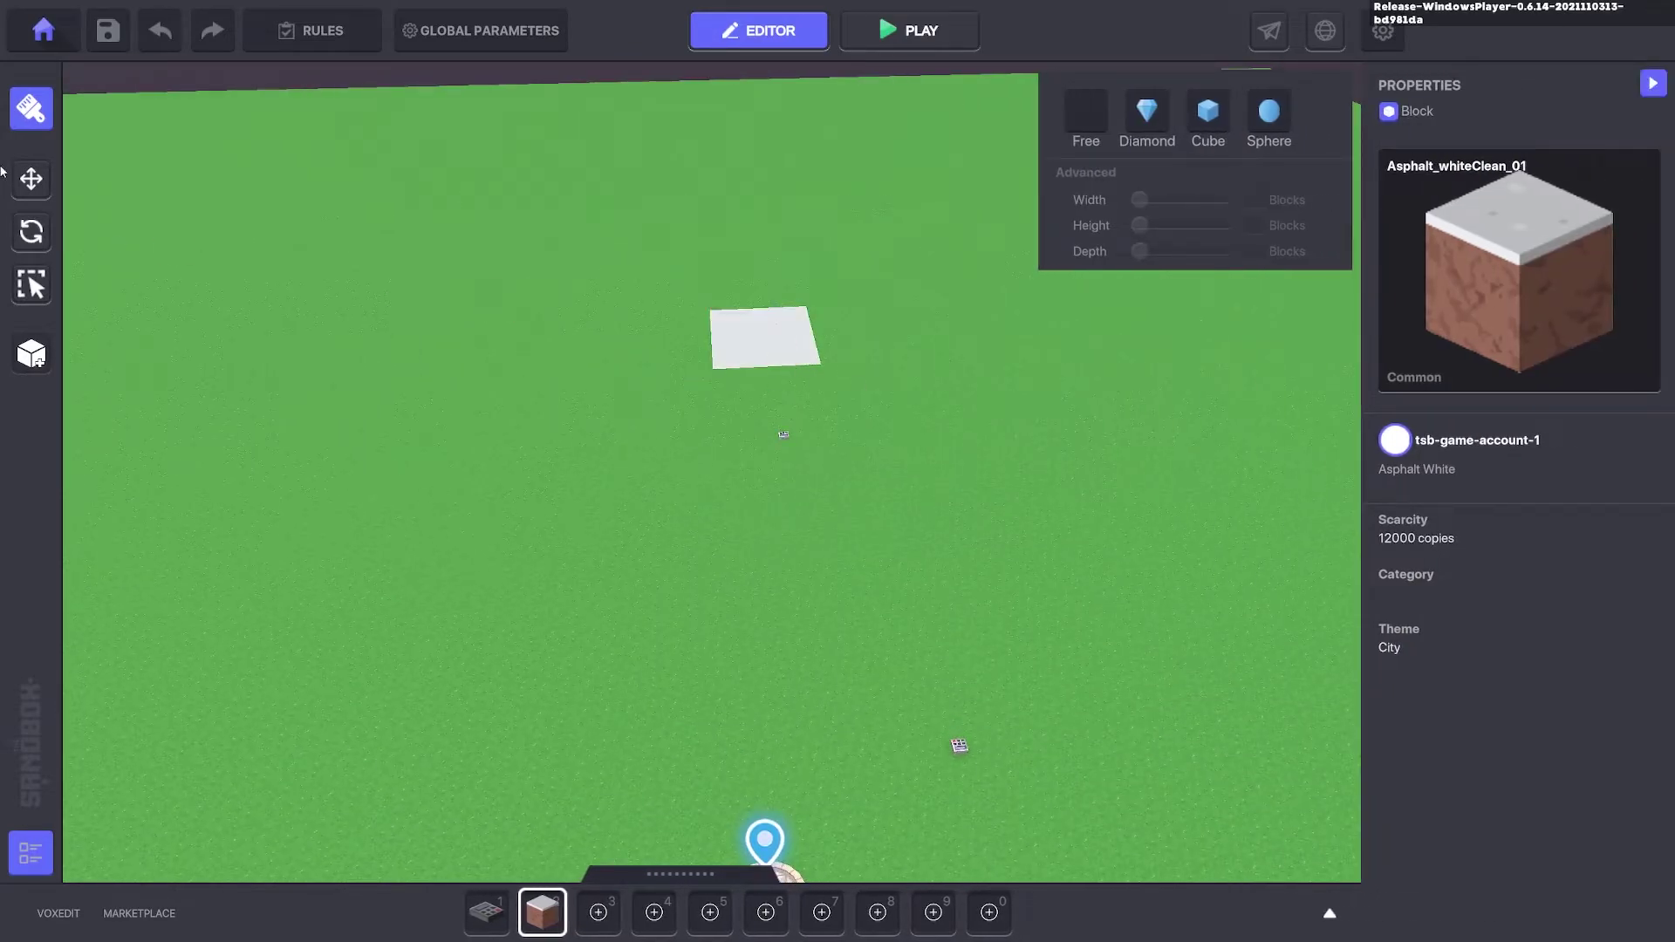
left_click(26, 175)
left_click(486, 912)
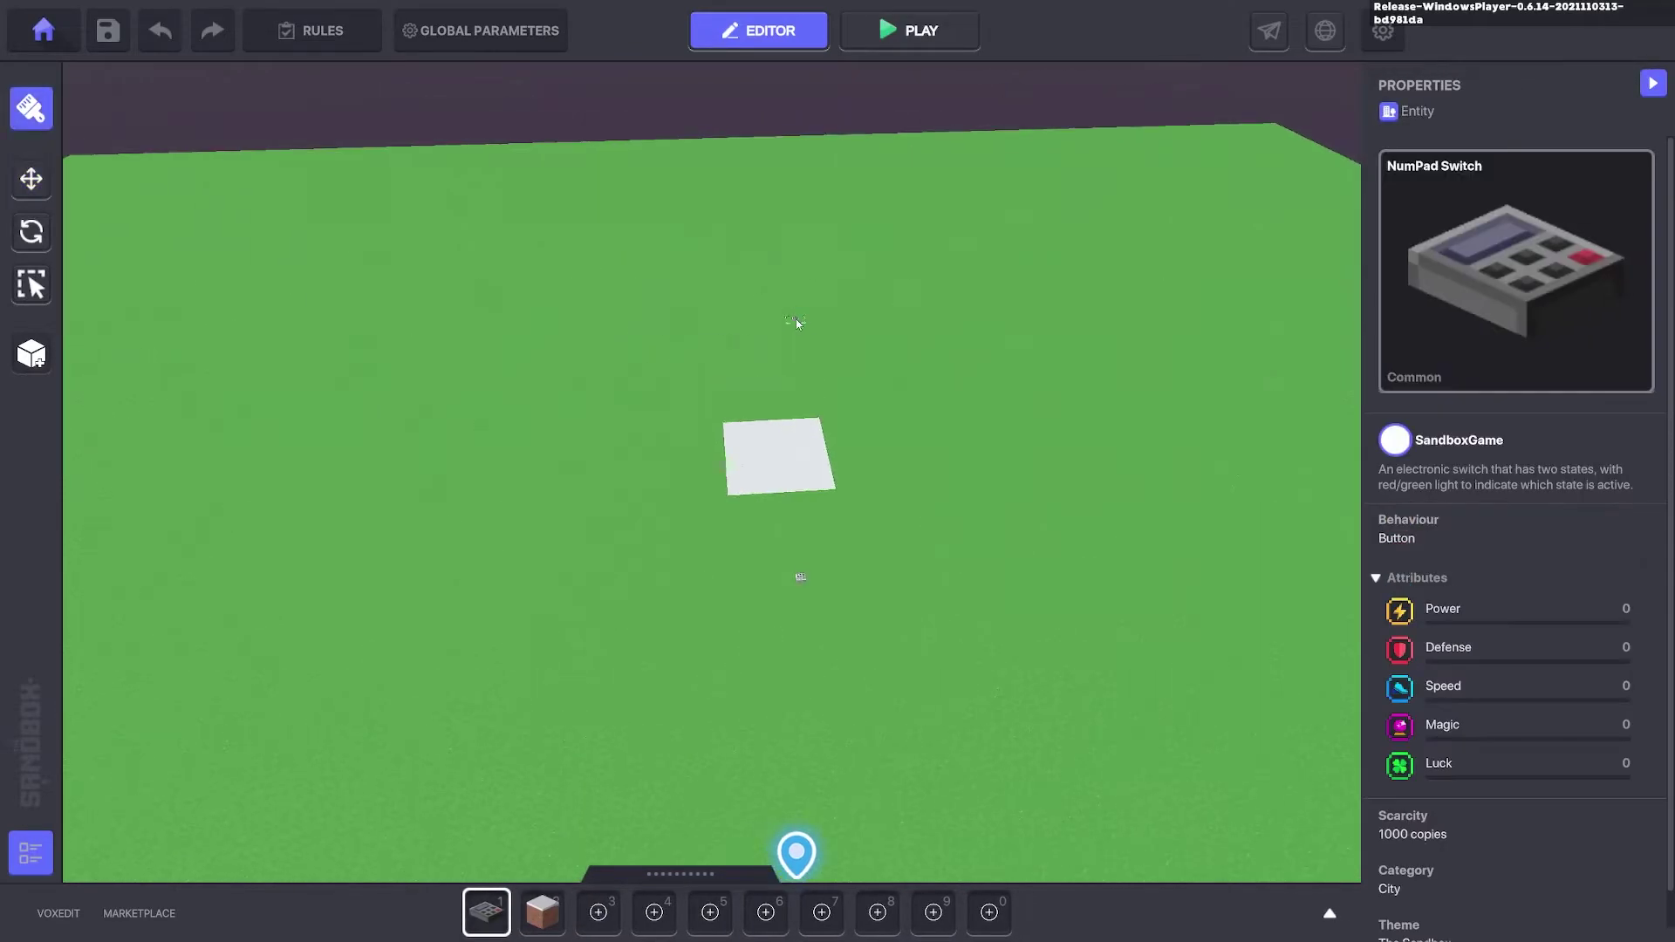
left_click(22, 173)
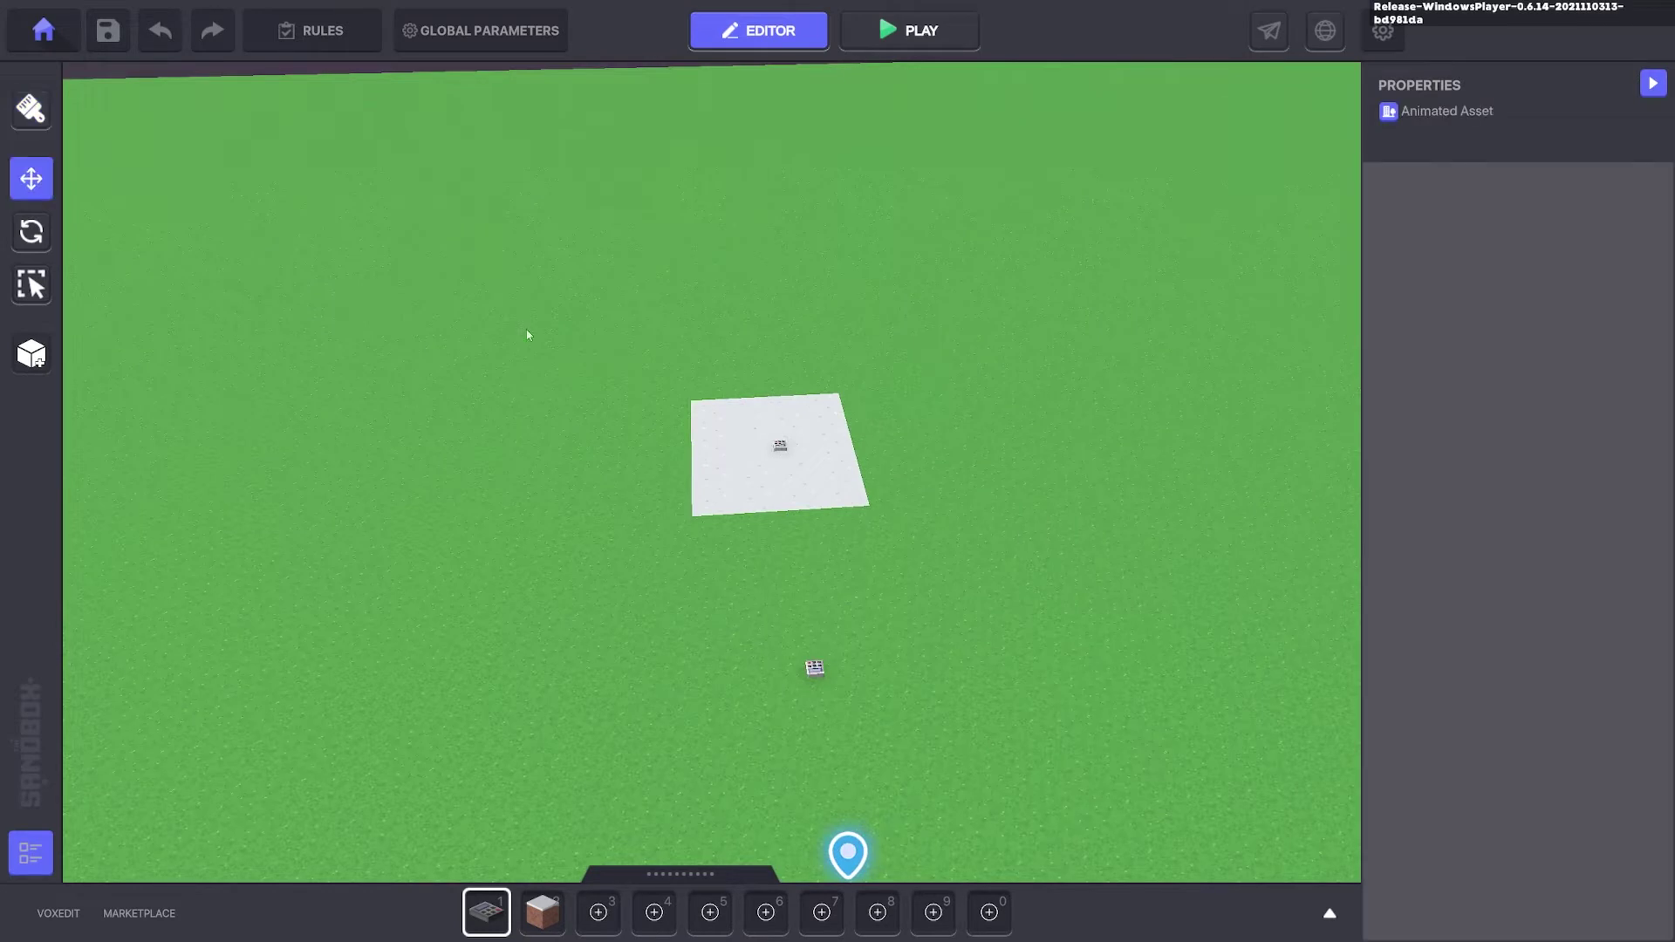
- Set the behaviour of the switch on the white patch to NONE and remove its Indicator component
left_click(778, 445)
left_click(1473, 835)
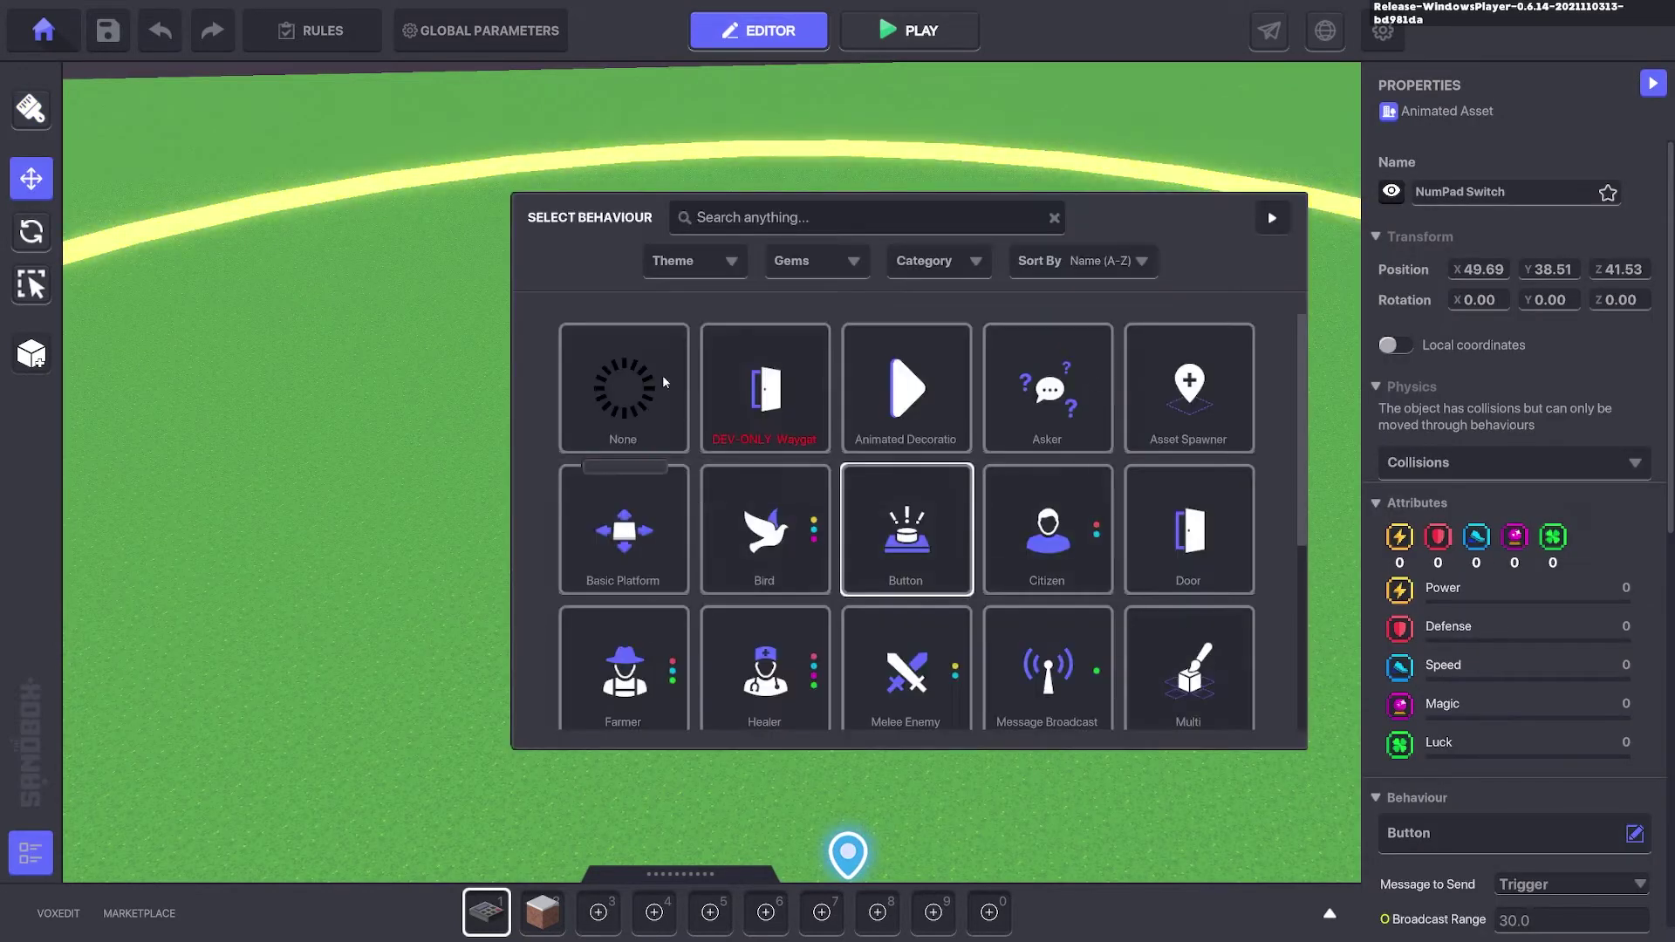
left_click(665, 384)
scroll(1575, 525, "down", 2)
scroll(1578, 530, "down", 5)
left_click(1638, 181)
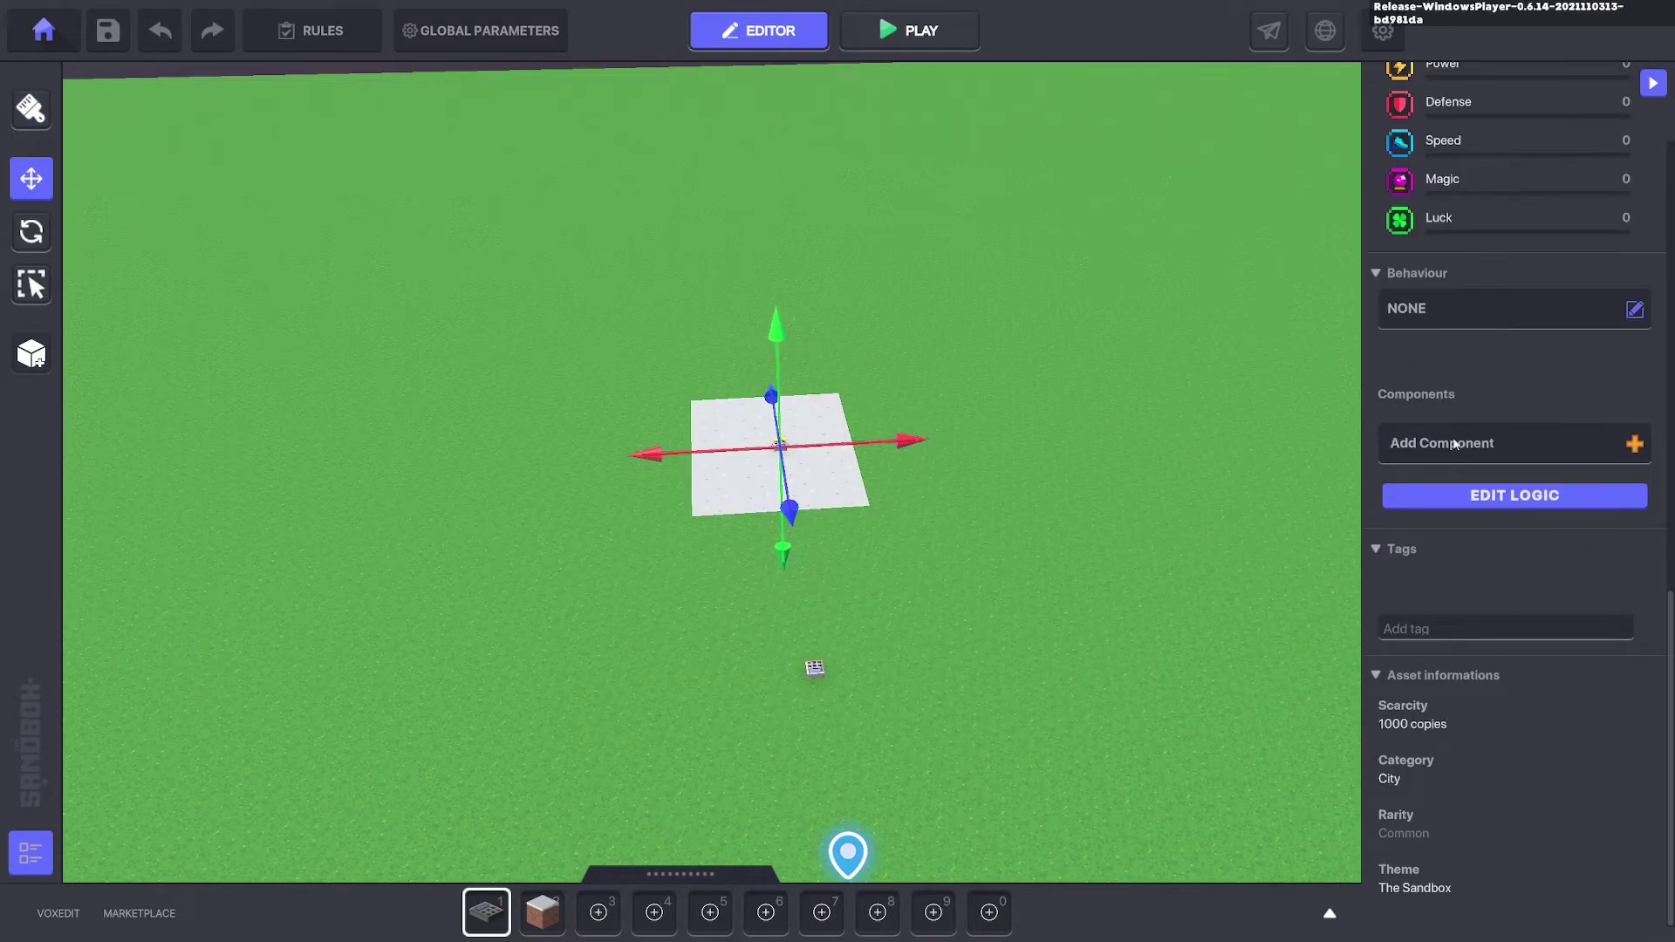
- Add a Speaker component to the end switch with display condition DetectEntity, detection range 3 and empty display text
left_click(1634, 443)
scroll(865, 510, "down", 1)
left_click(625, 620)
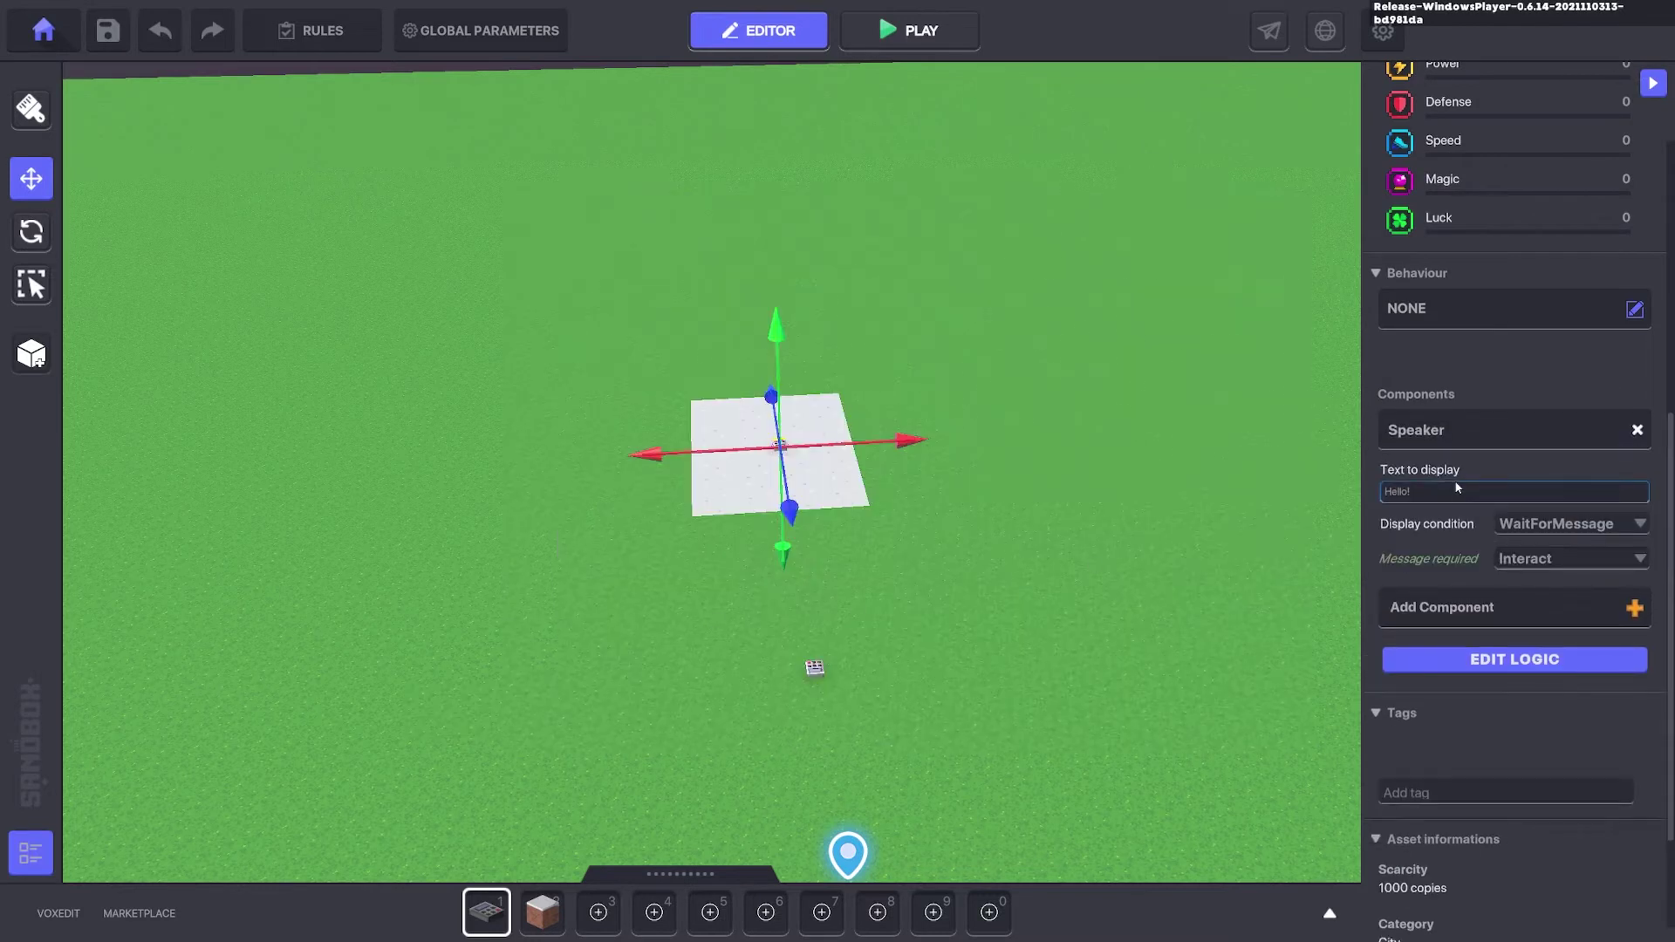
left_click(1551, 525)
left_click(1545, 547)
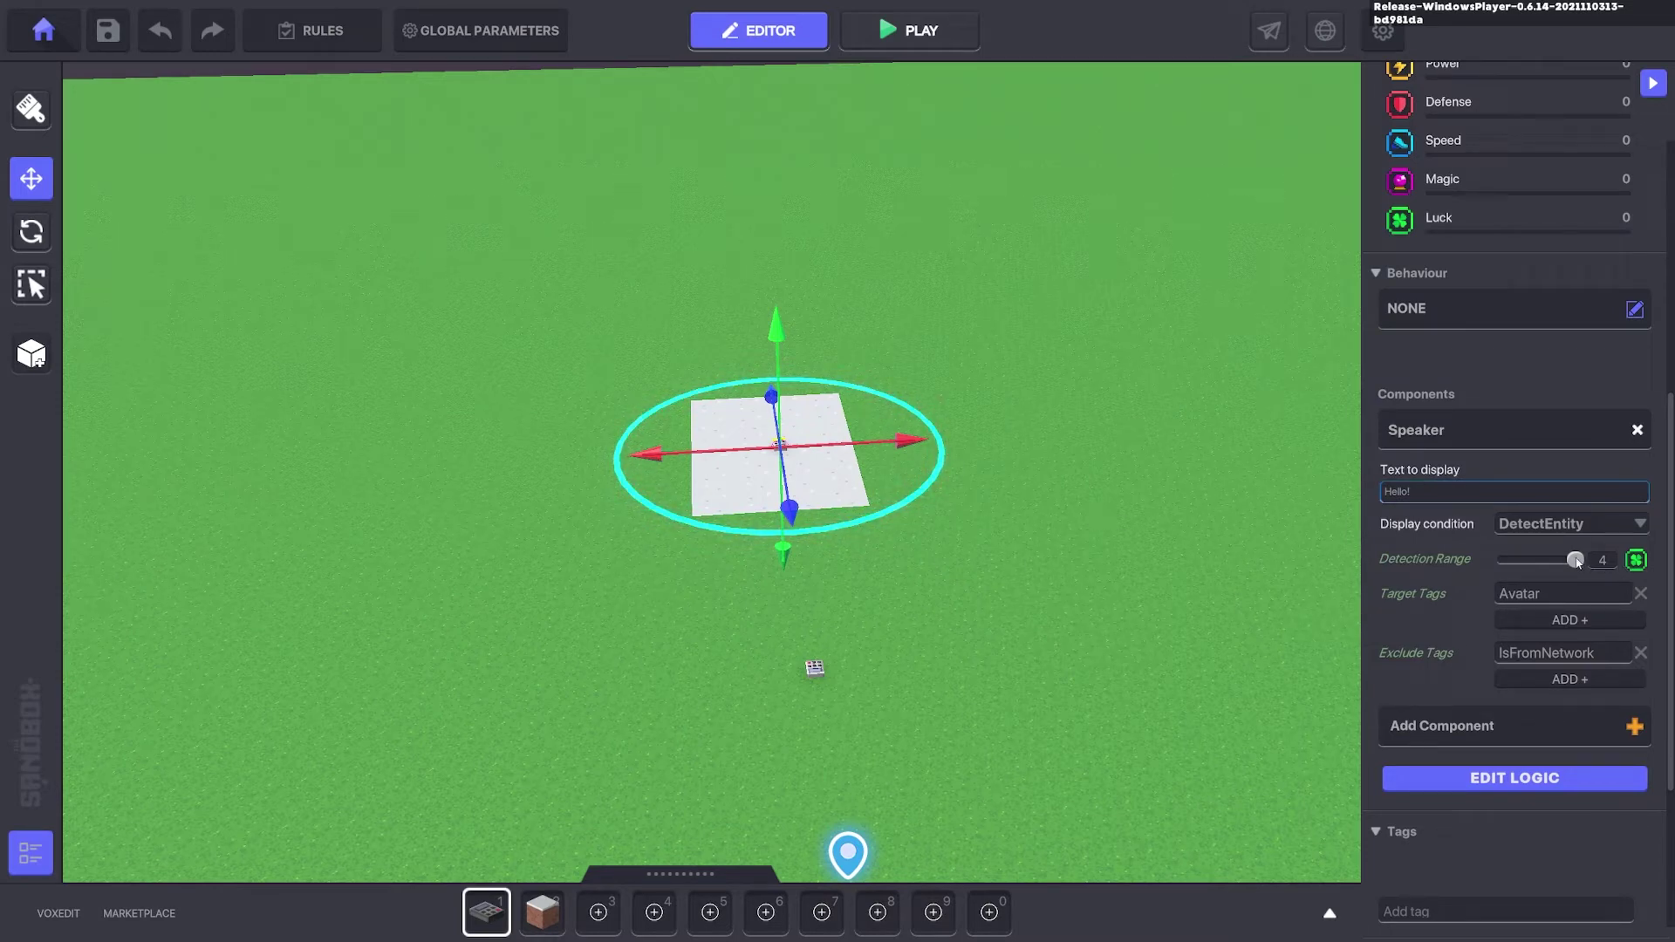
left_click_drag(1575, 560, 1556, 559)
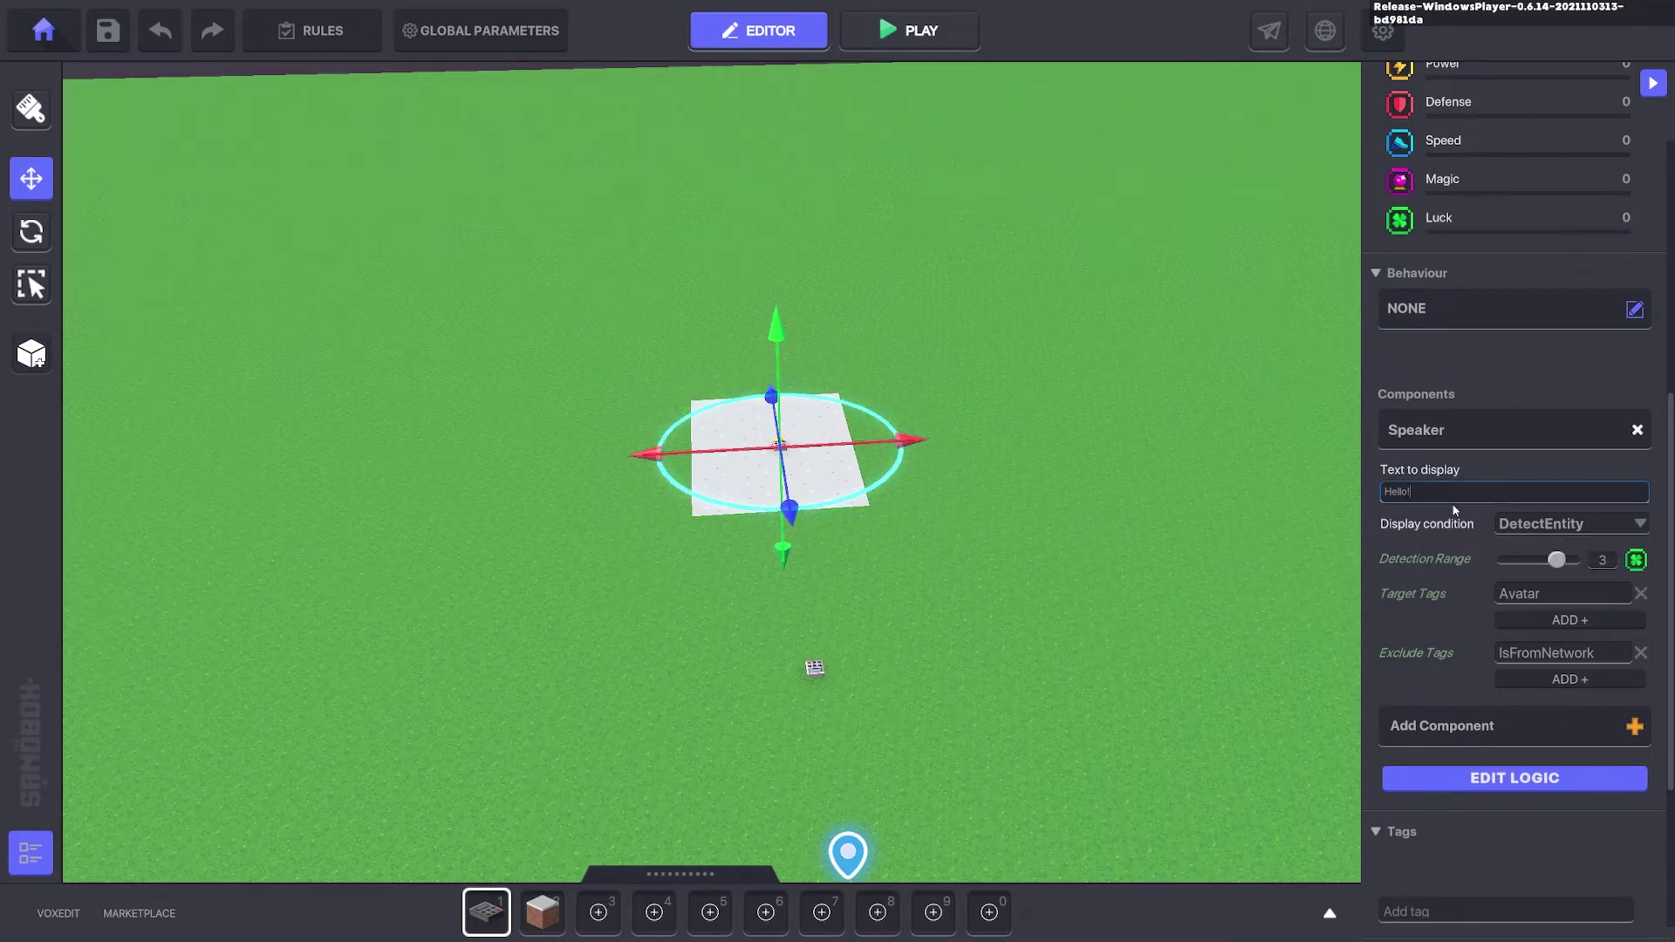
left_click(1461, 496)
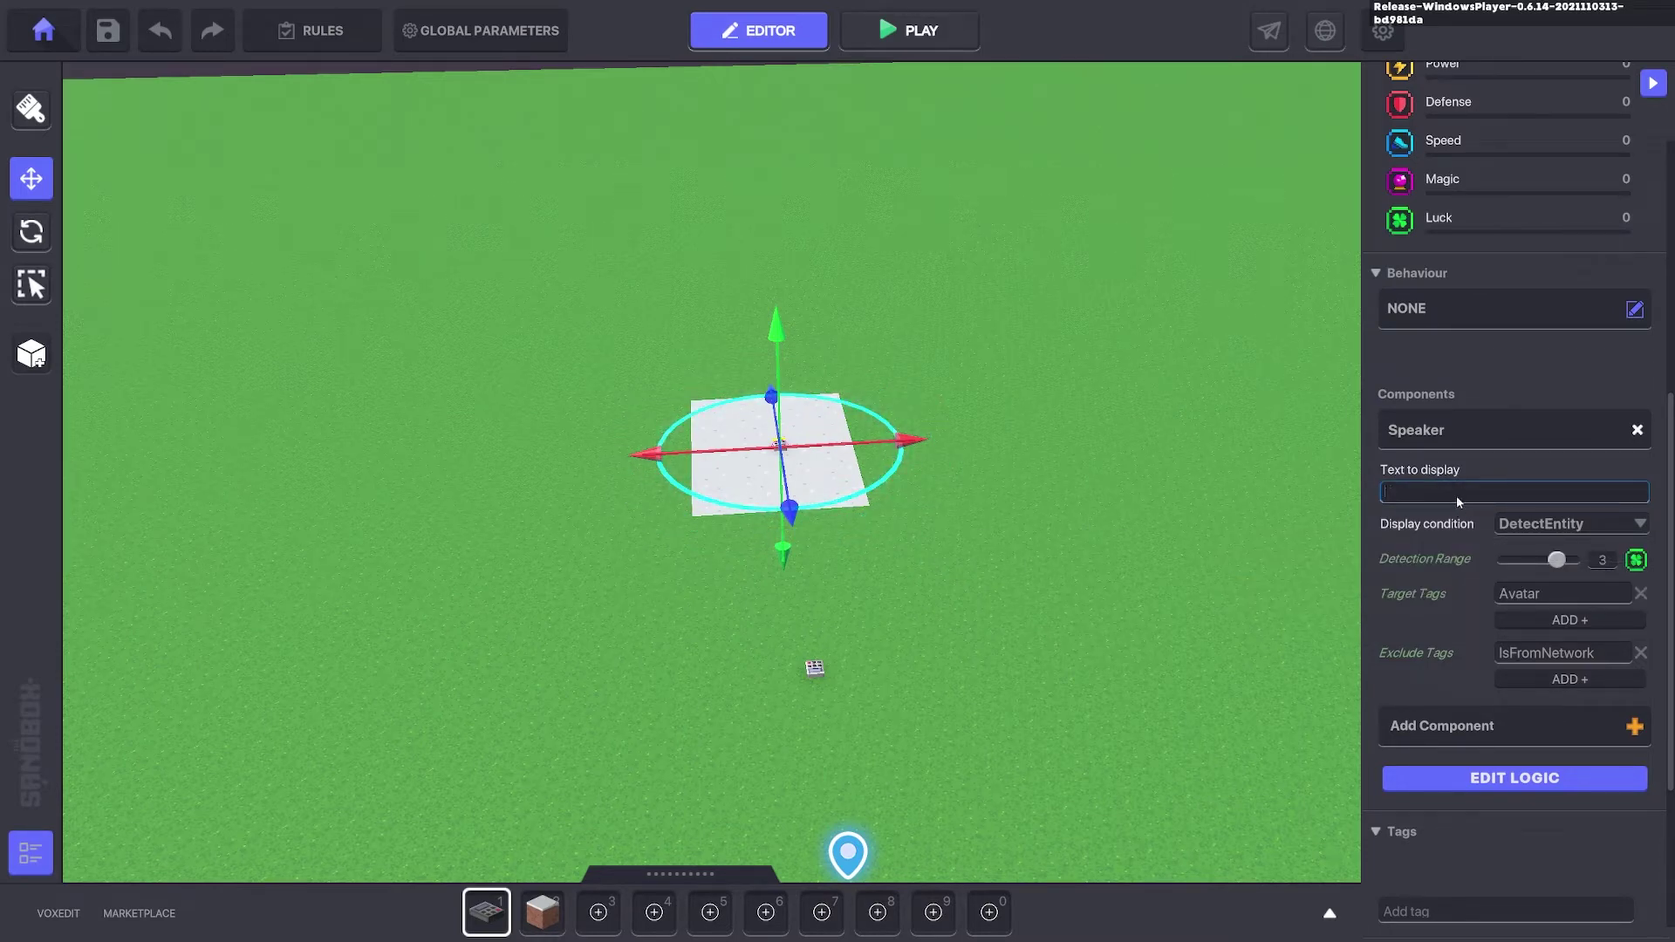
- In the Speaker's advanced logic, create Kill.Defend.1 as the message sent when it has spoken
left_click(1536, 780)
scroll(1479, 756, "down", 3)
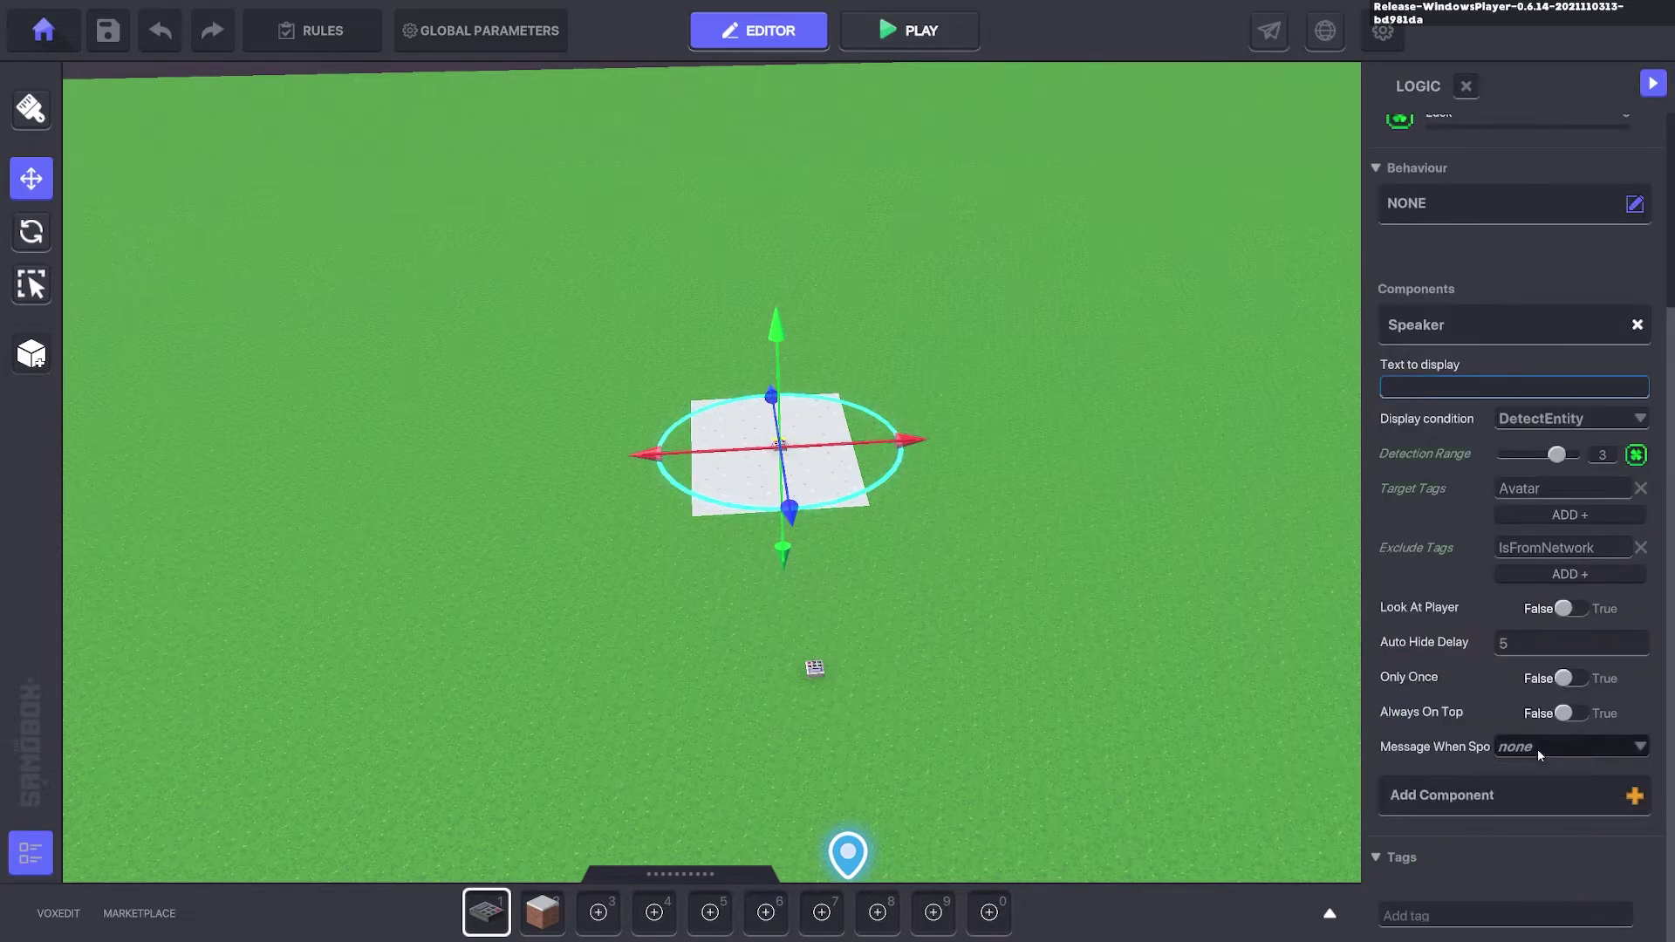
left_click(1536, 748)
type("Kil")
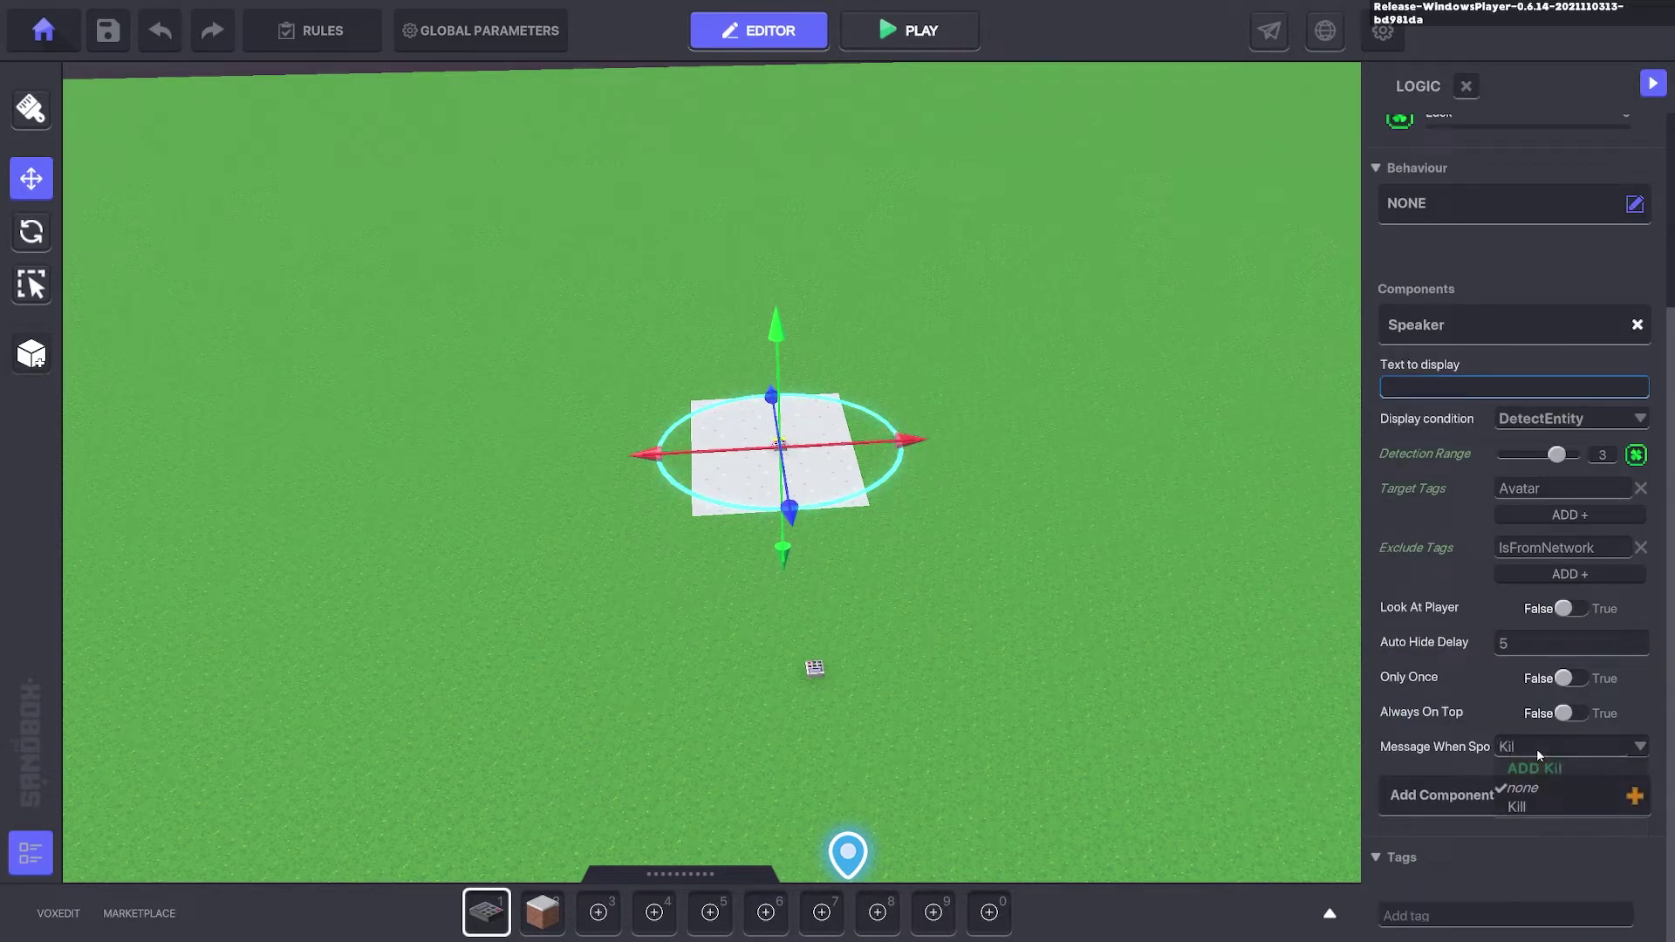
type("l.Defend.1")
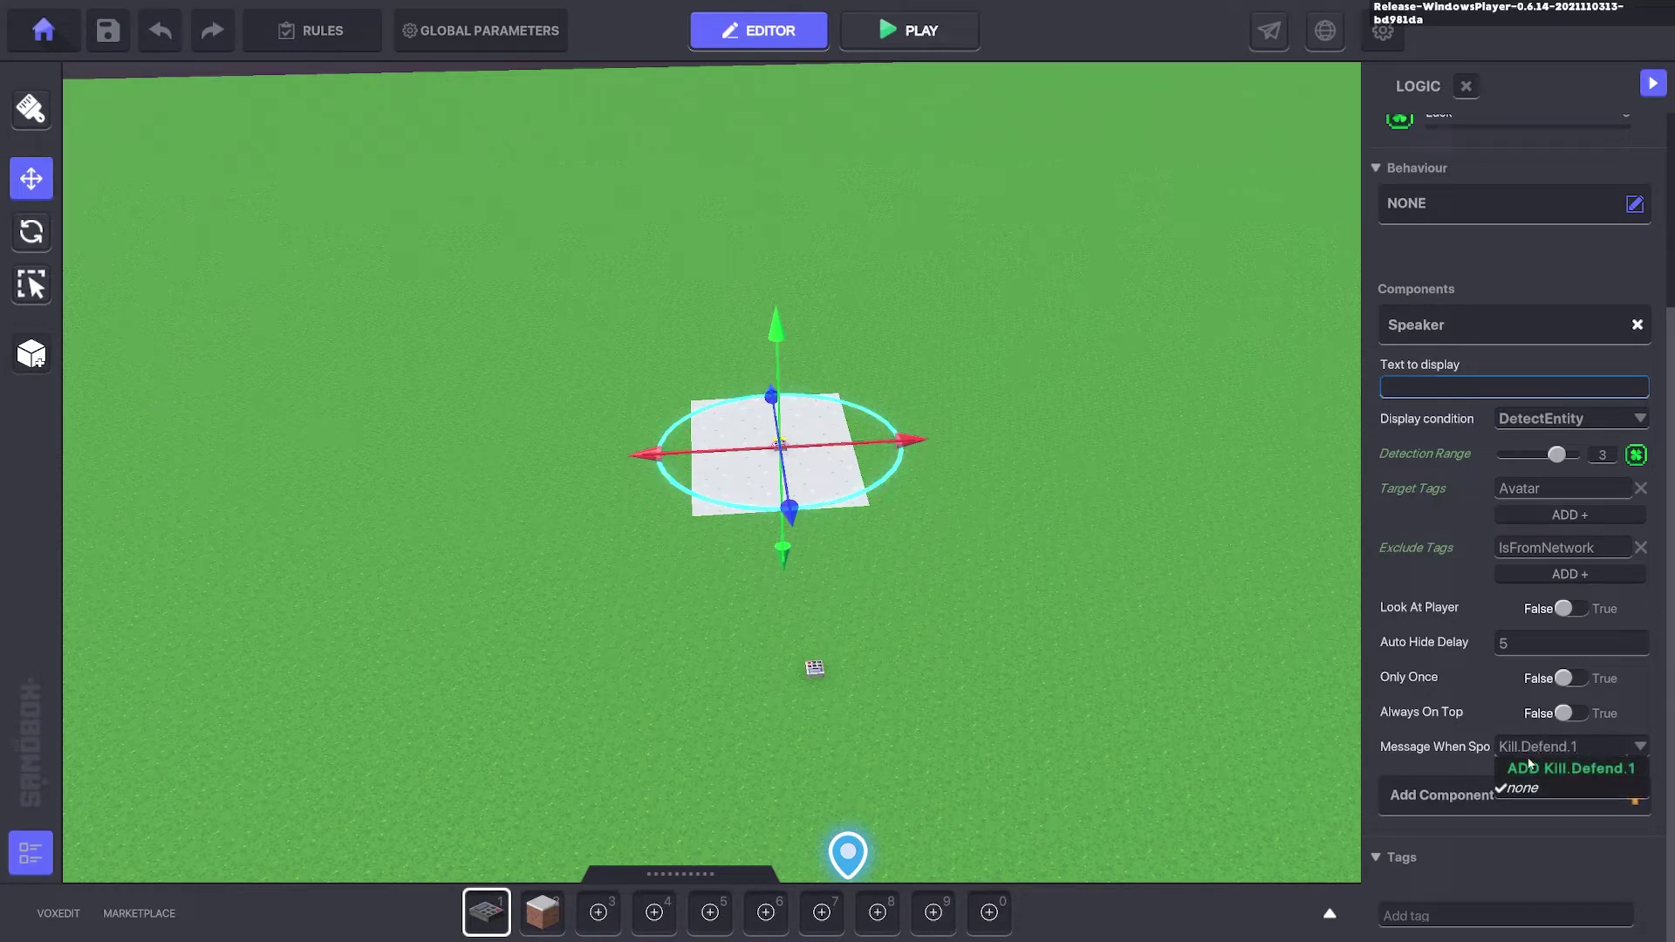
left_click(1532, 767)
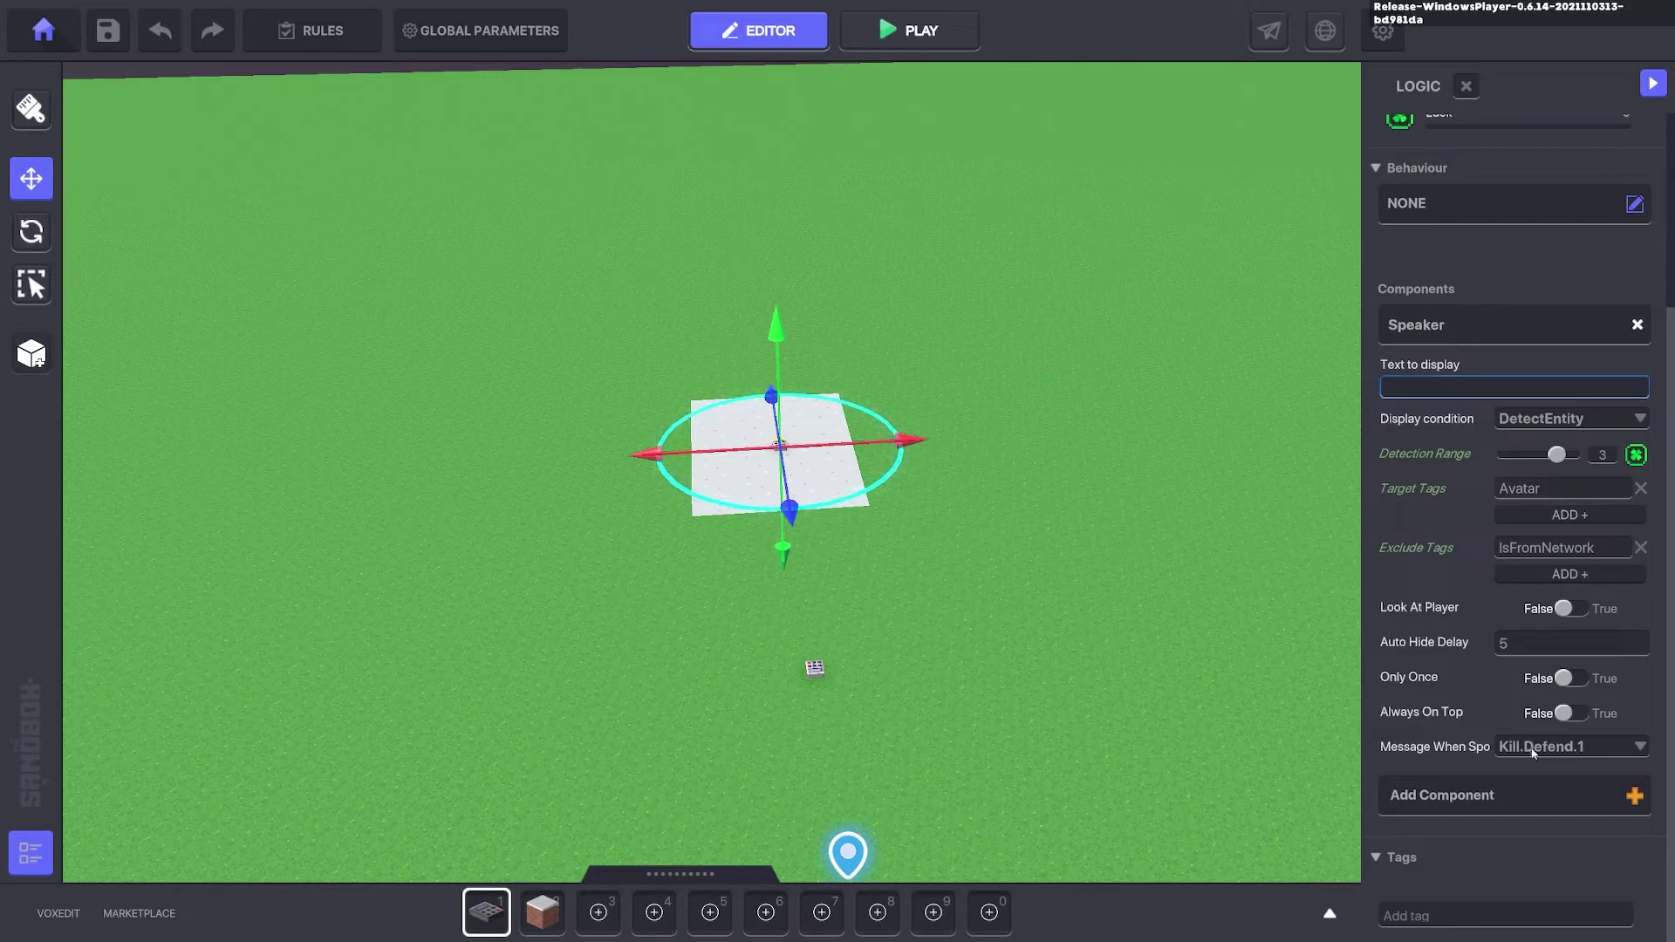
- Move the switch holding the Defeat component to just beyond the far edge of the white patch
scroll(1088, 677, "down", 3)
middle_click_drag(1070, 620, 1004, 480)
scroll(925, 458, "up", 1)
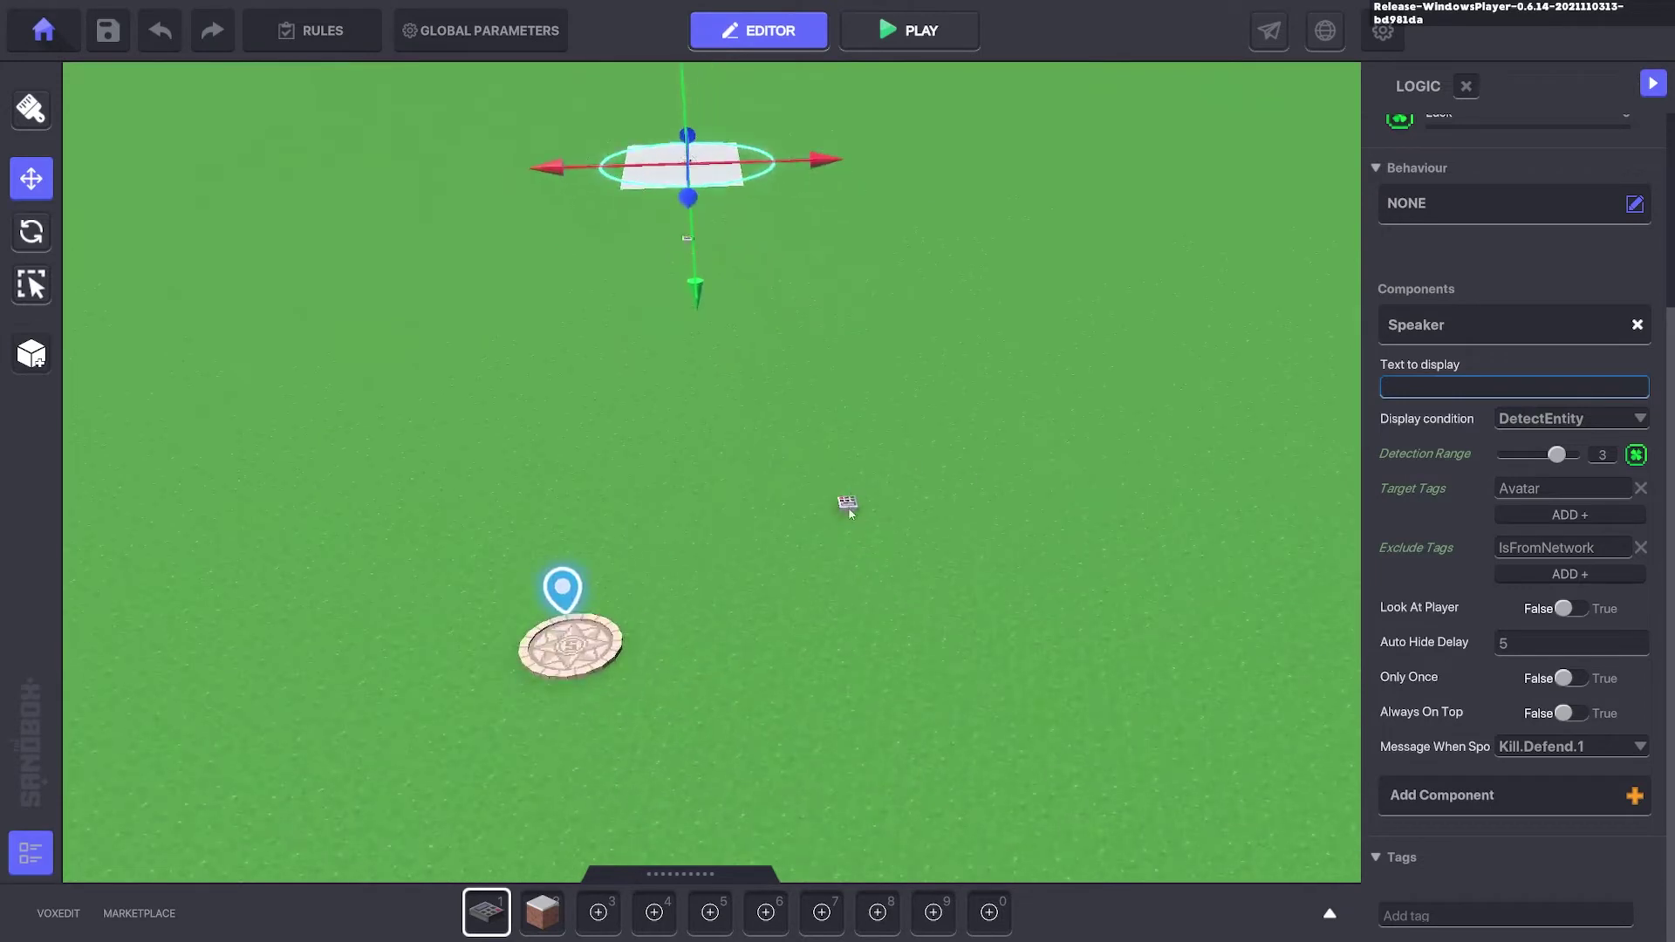
left_click(848, 505)
middle_click_drag(1033, 420, 1040, 519)
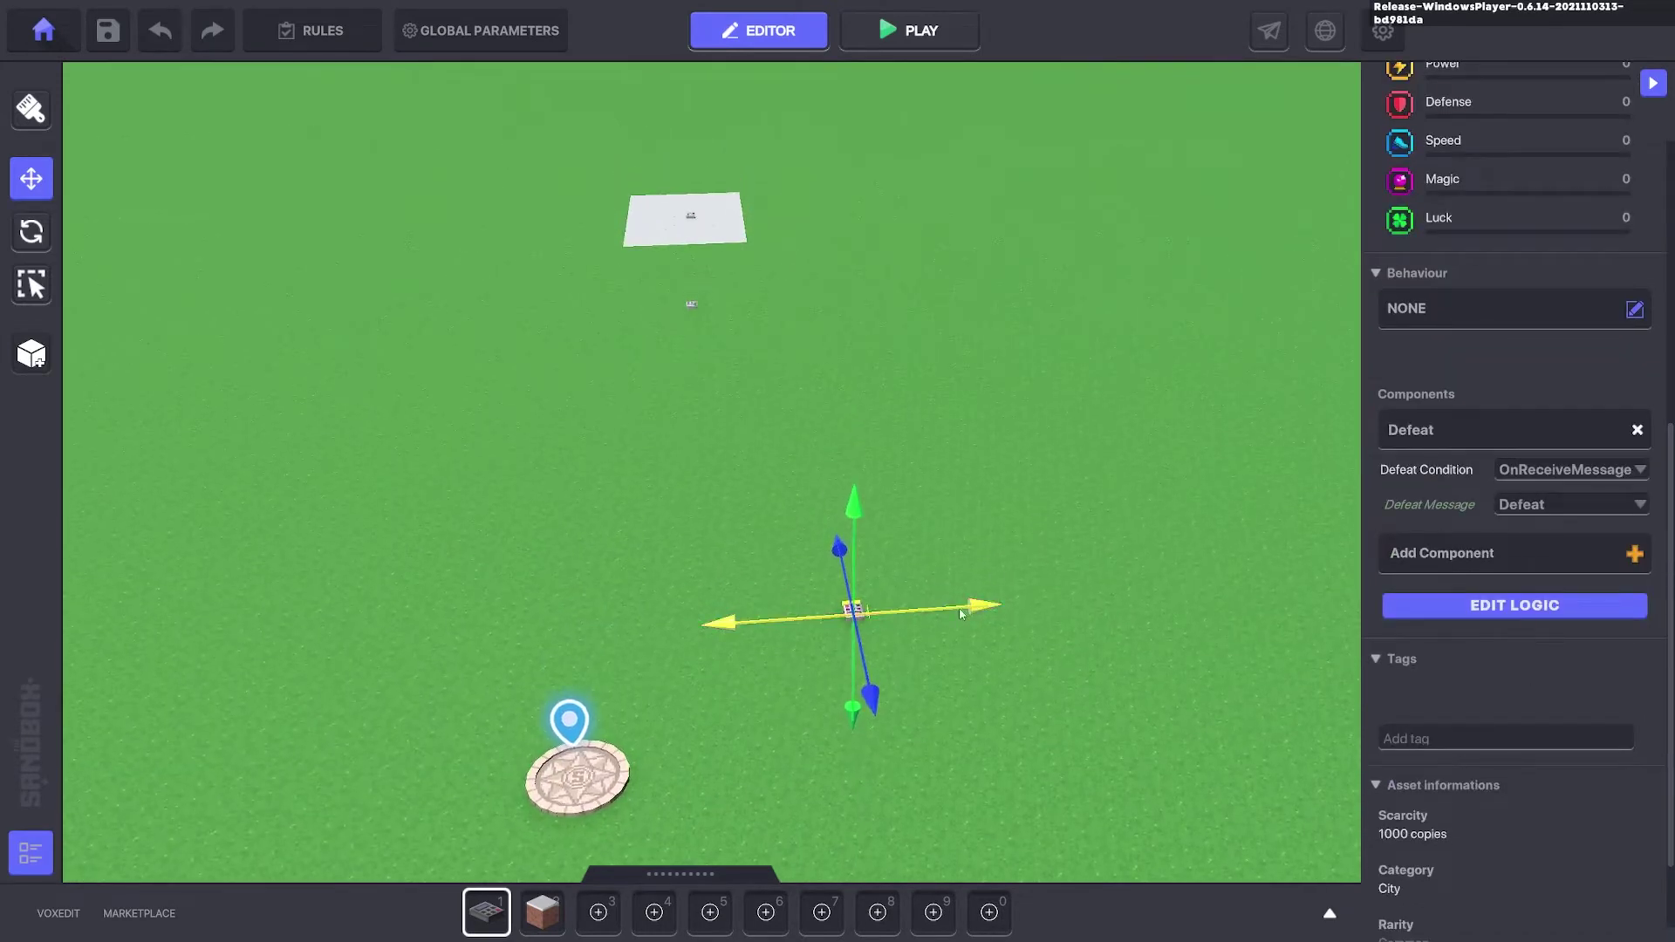
left_click_drag(965, 614, 1091, 604)
left_click_drag(999, 650, 844, 221)
key("f")
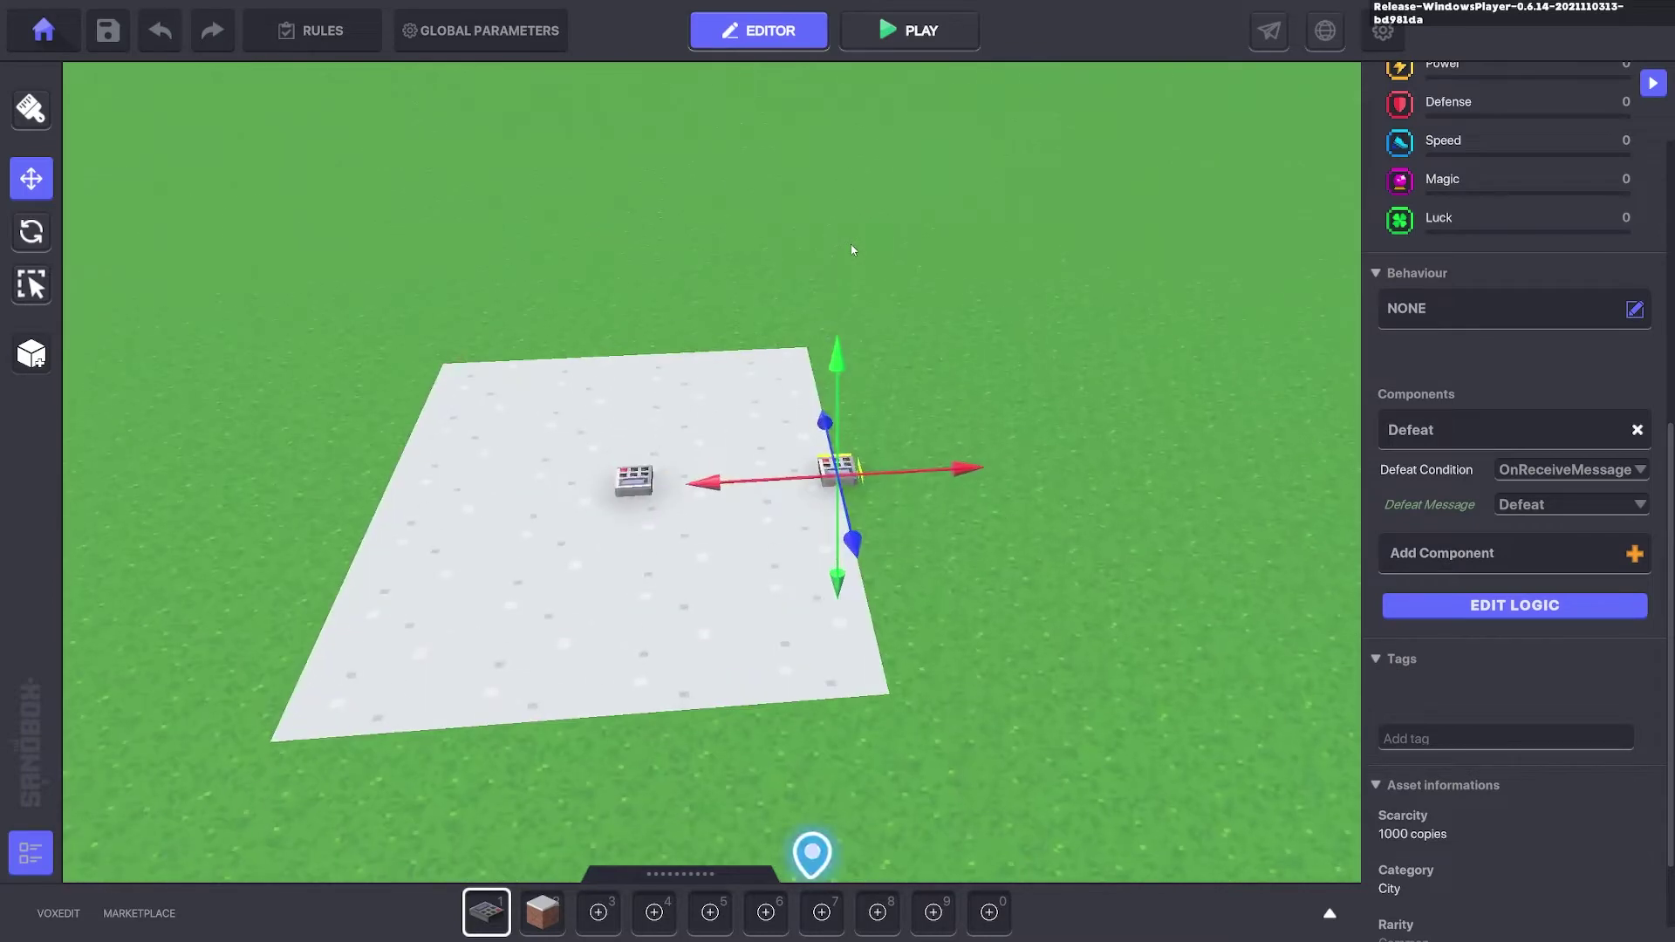
scroll(918, 426, "down", 3)
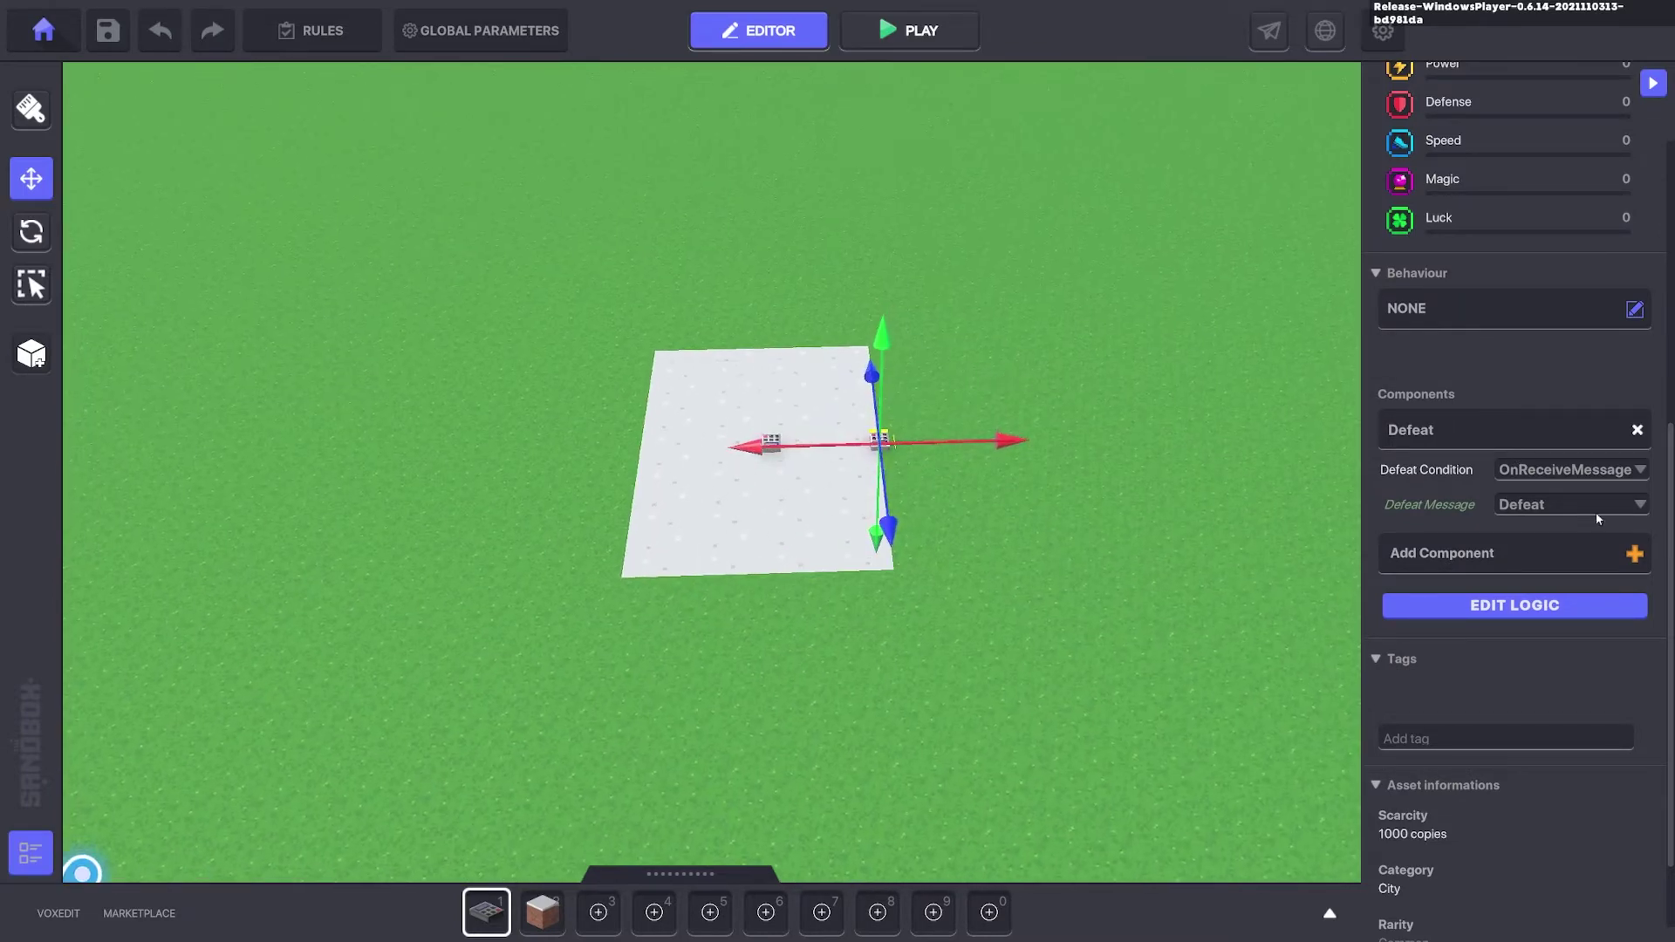
scroll(1052, 591, "down", 3)
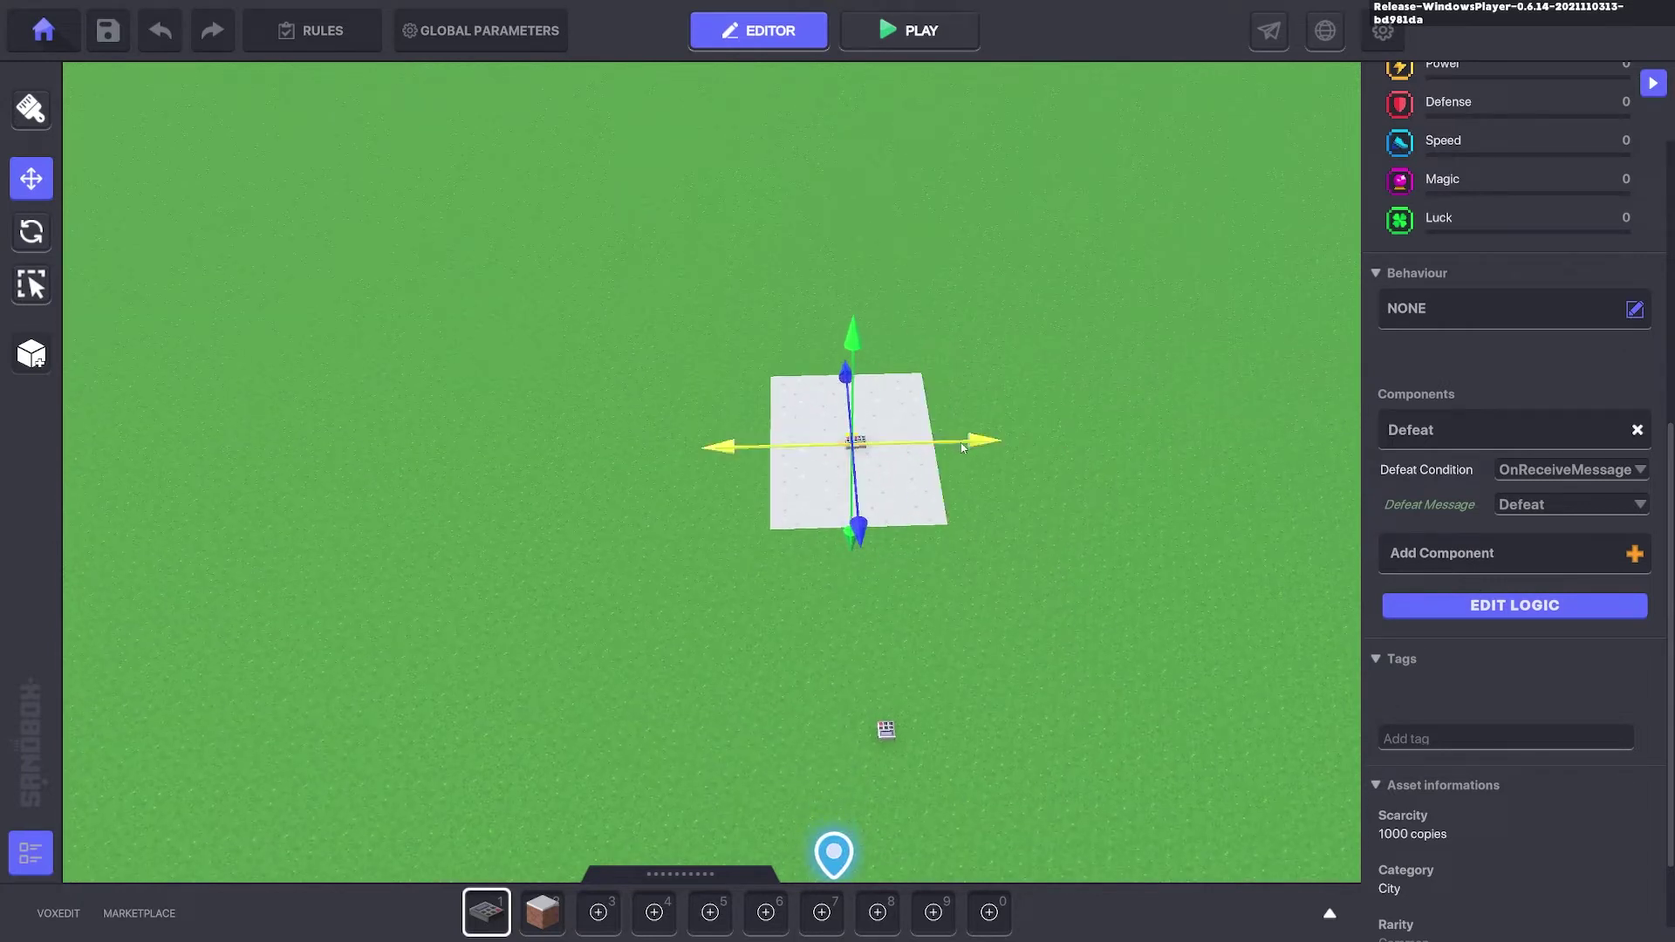
mouse_move(962, 448)
left_mouse_down()
mouse_move(1000, 445)
mouse_move(980, 446)
left_mouse_up()
left_click_drag(876, 525, 871, 436)
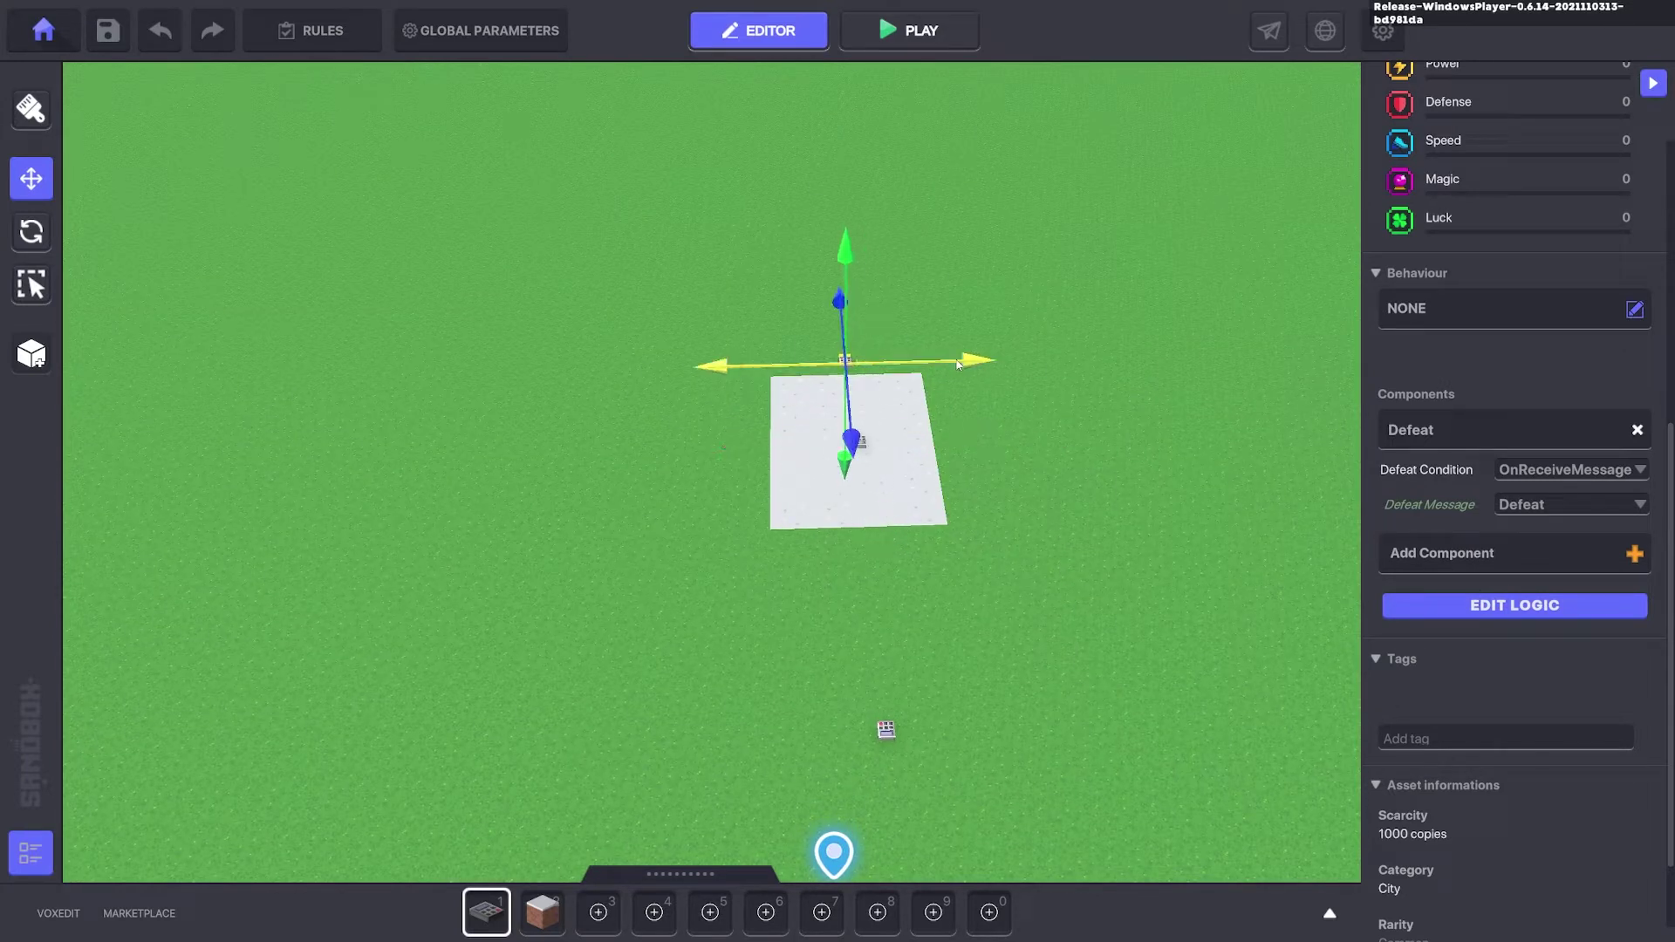
- Move the Defend1 switch to the white patch's near edge and set its Health to death delay -2, instant death message Kill.Defend.1 and life bar Hidden
left_click(888, 730)
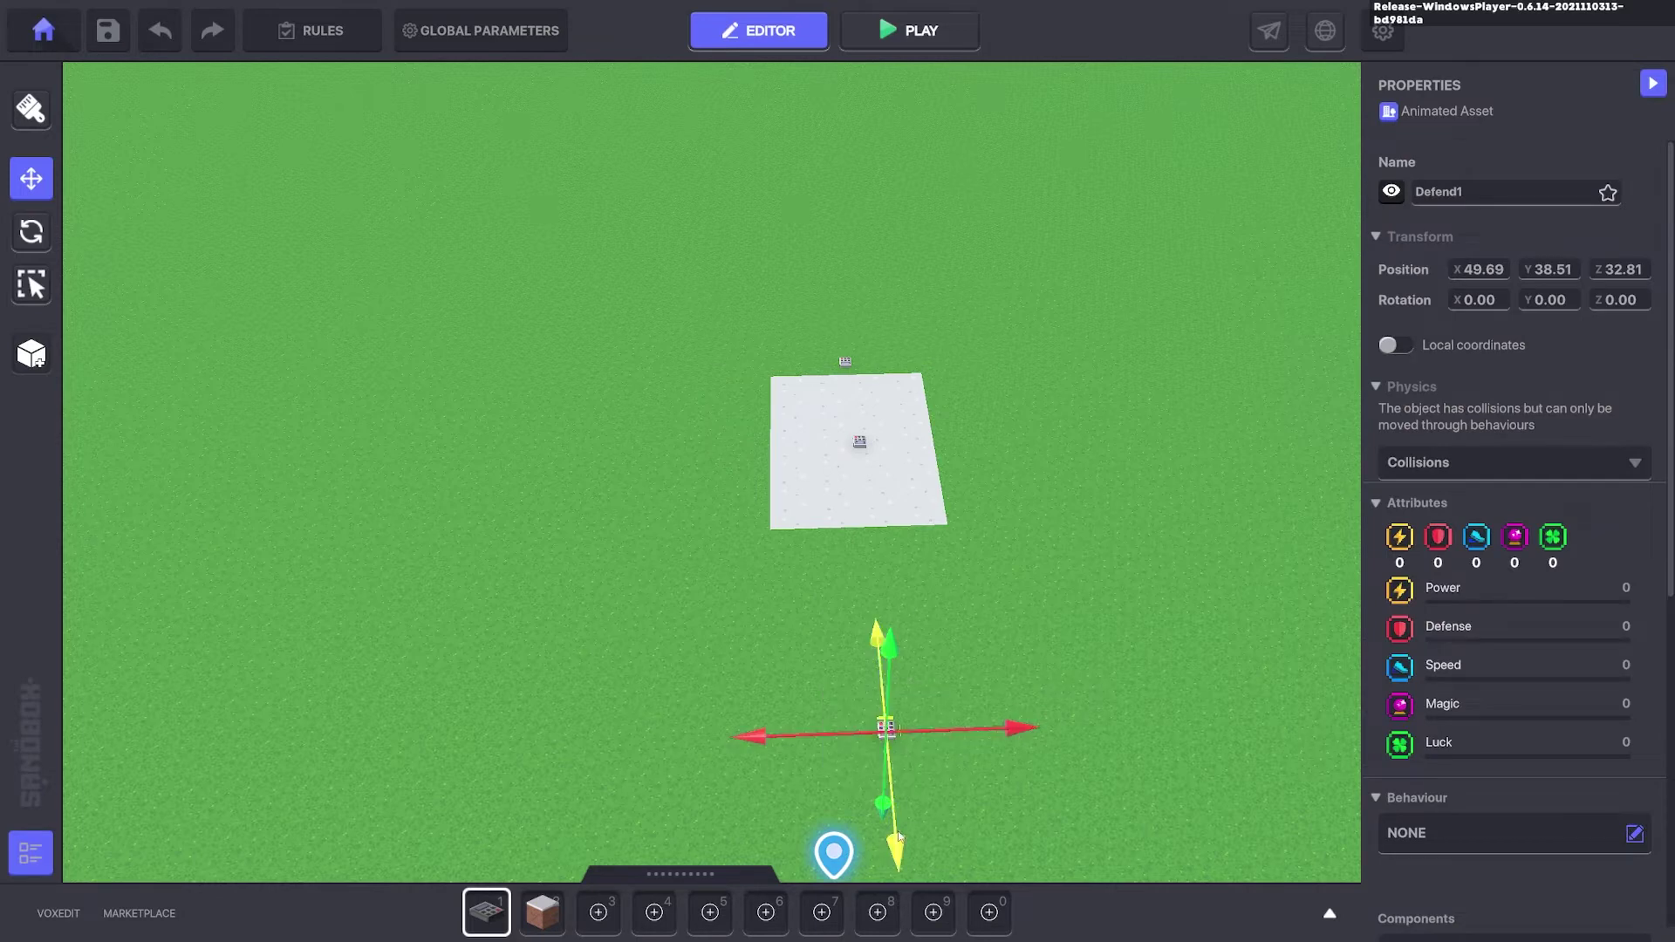
left_click_drag(905, 733, 886, 634)
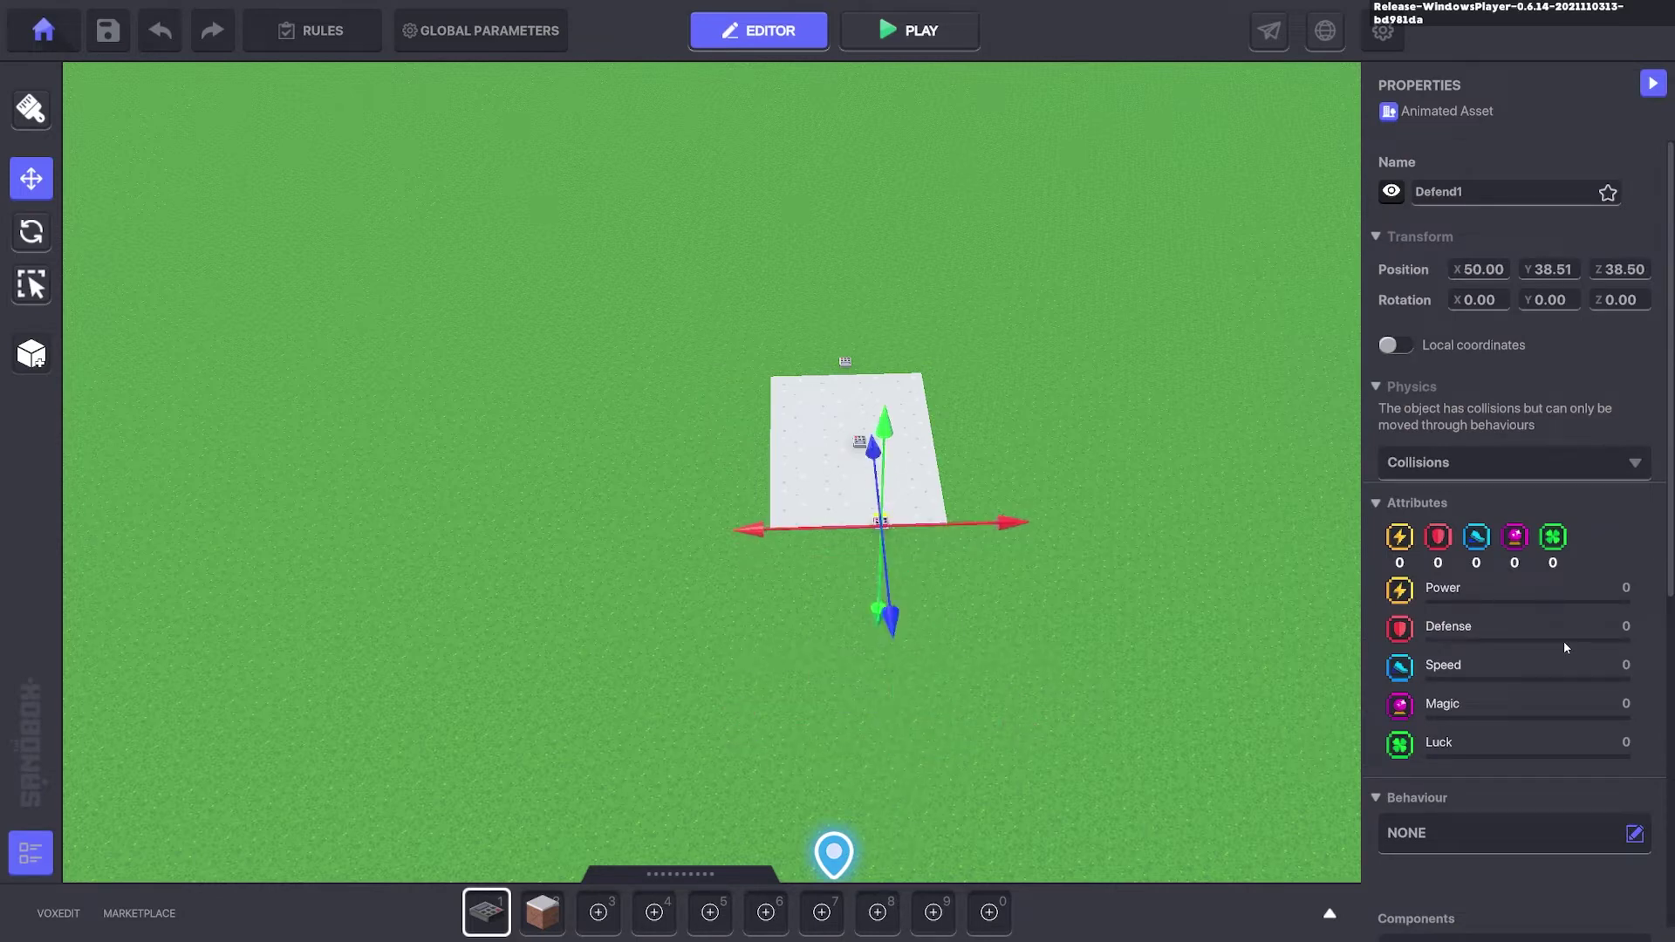
scroll(1564, 642, "down", 8)
left_click(1538, 493)
scroll(1537, 532, "down", 5)
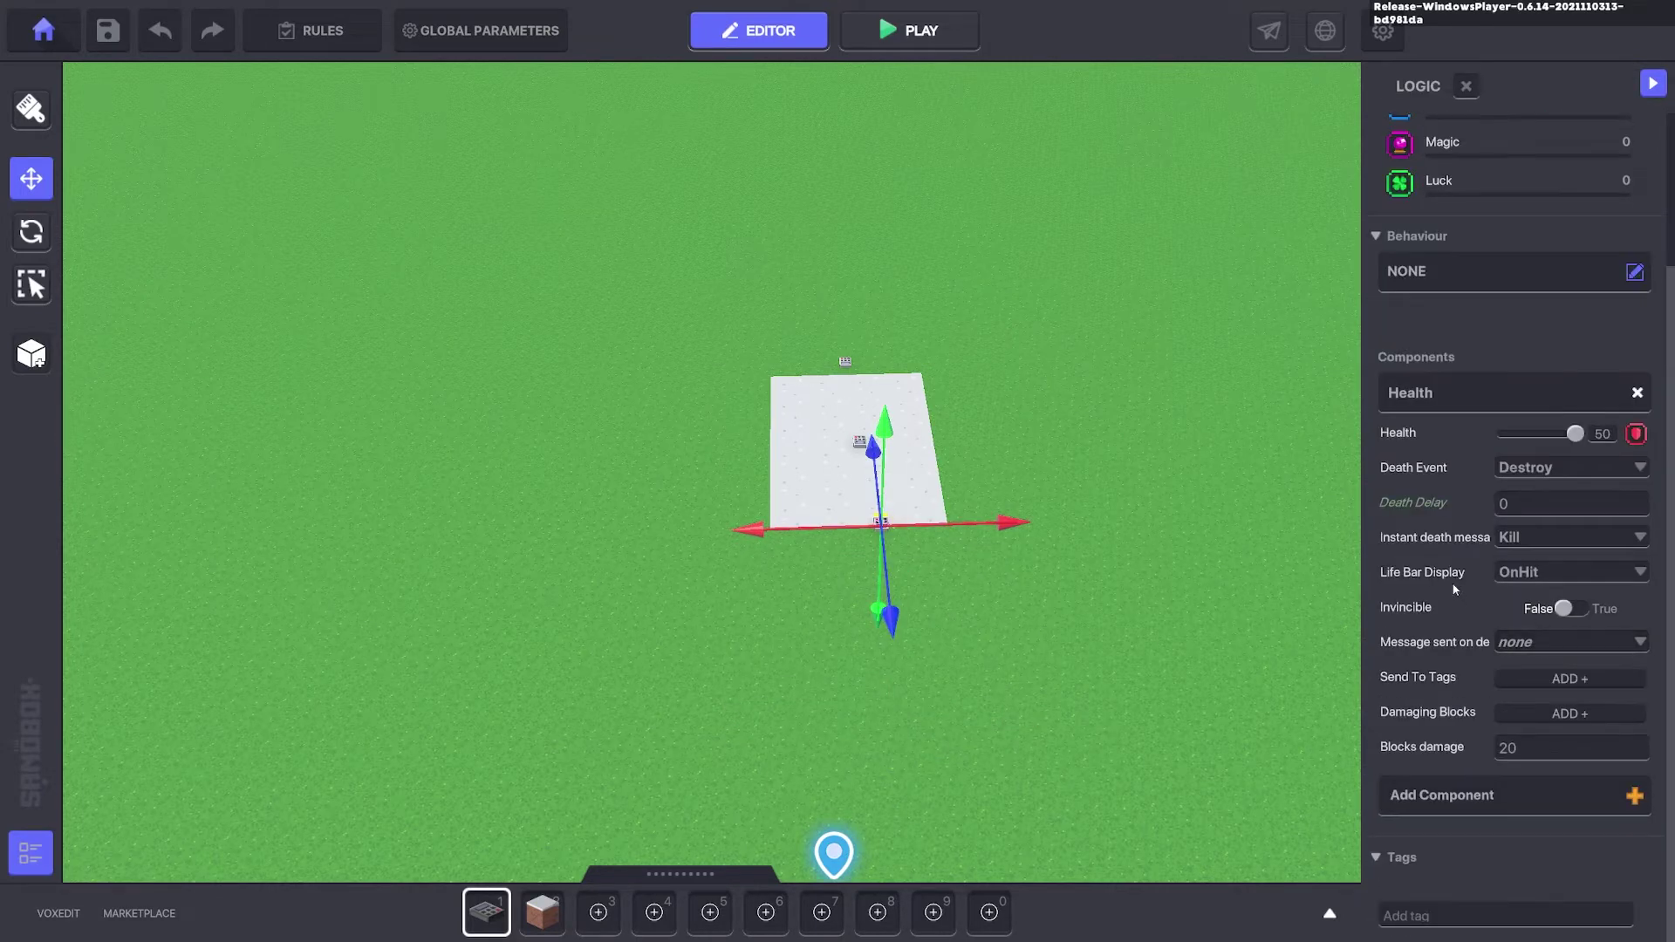
left_click(1536, 537)
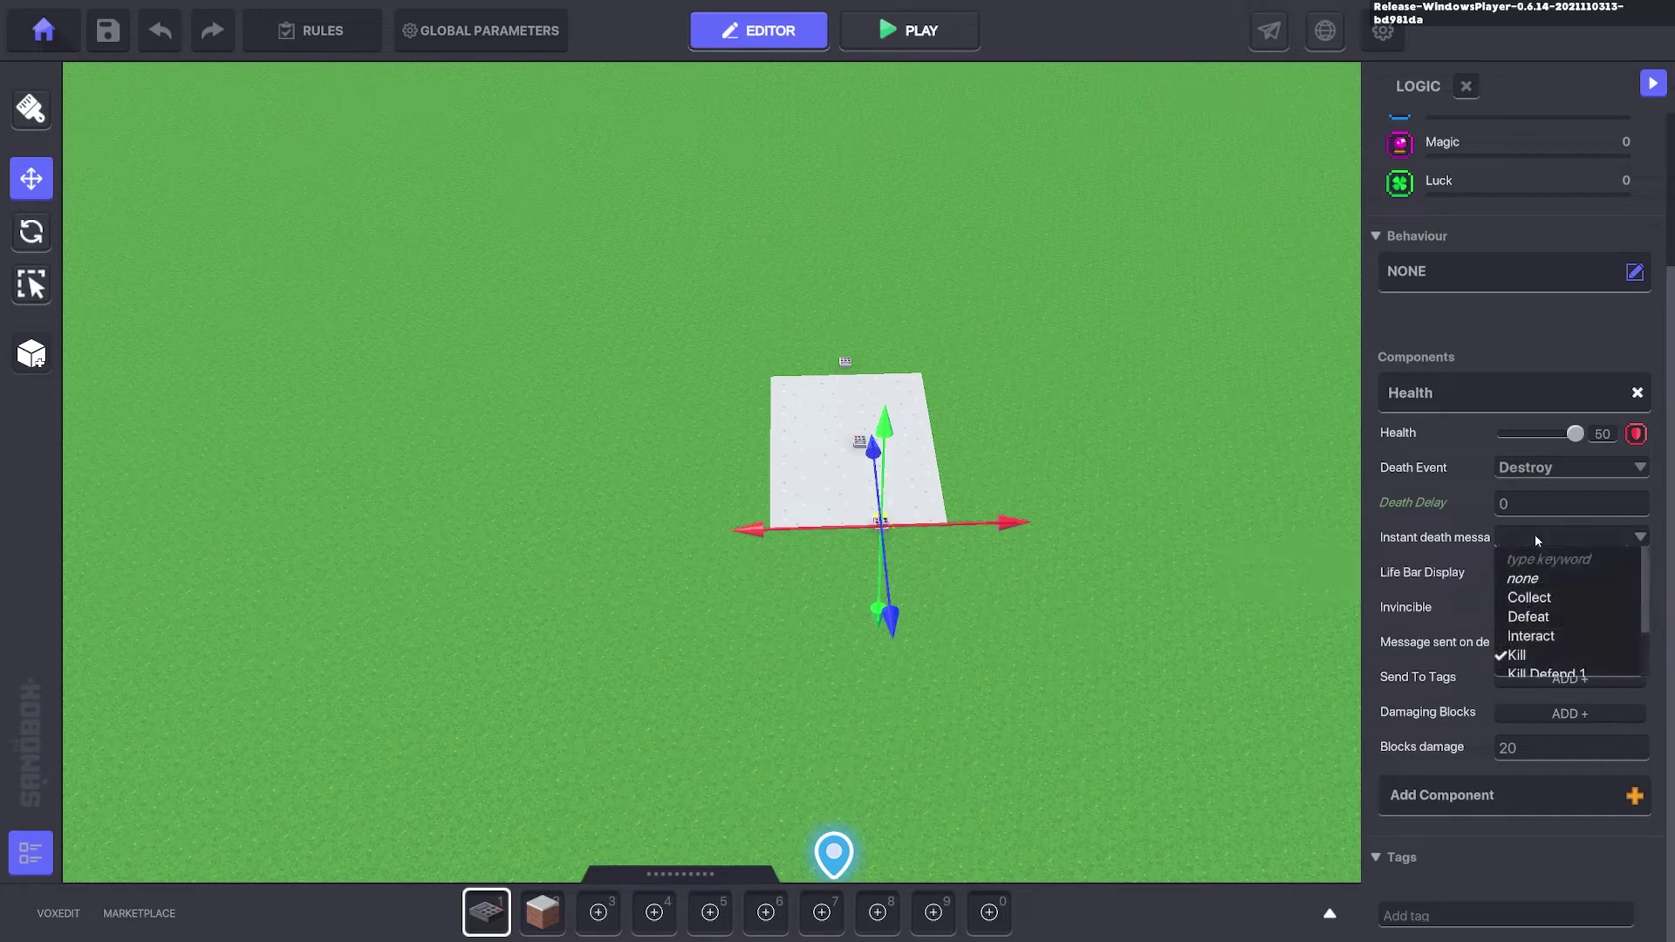
type("Kill")
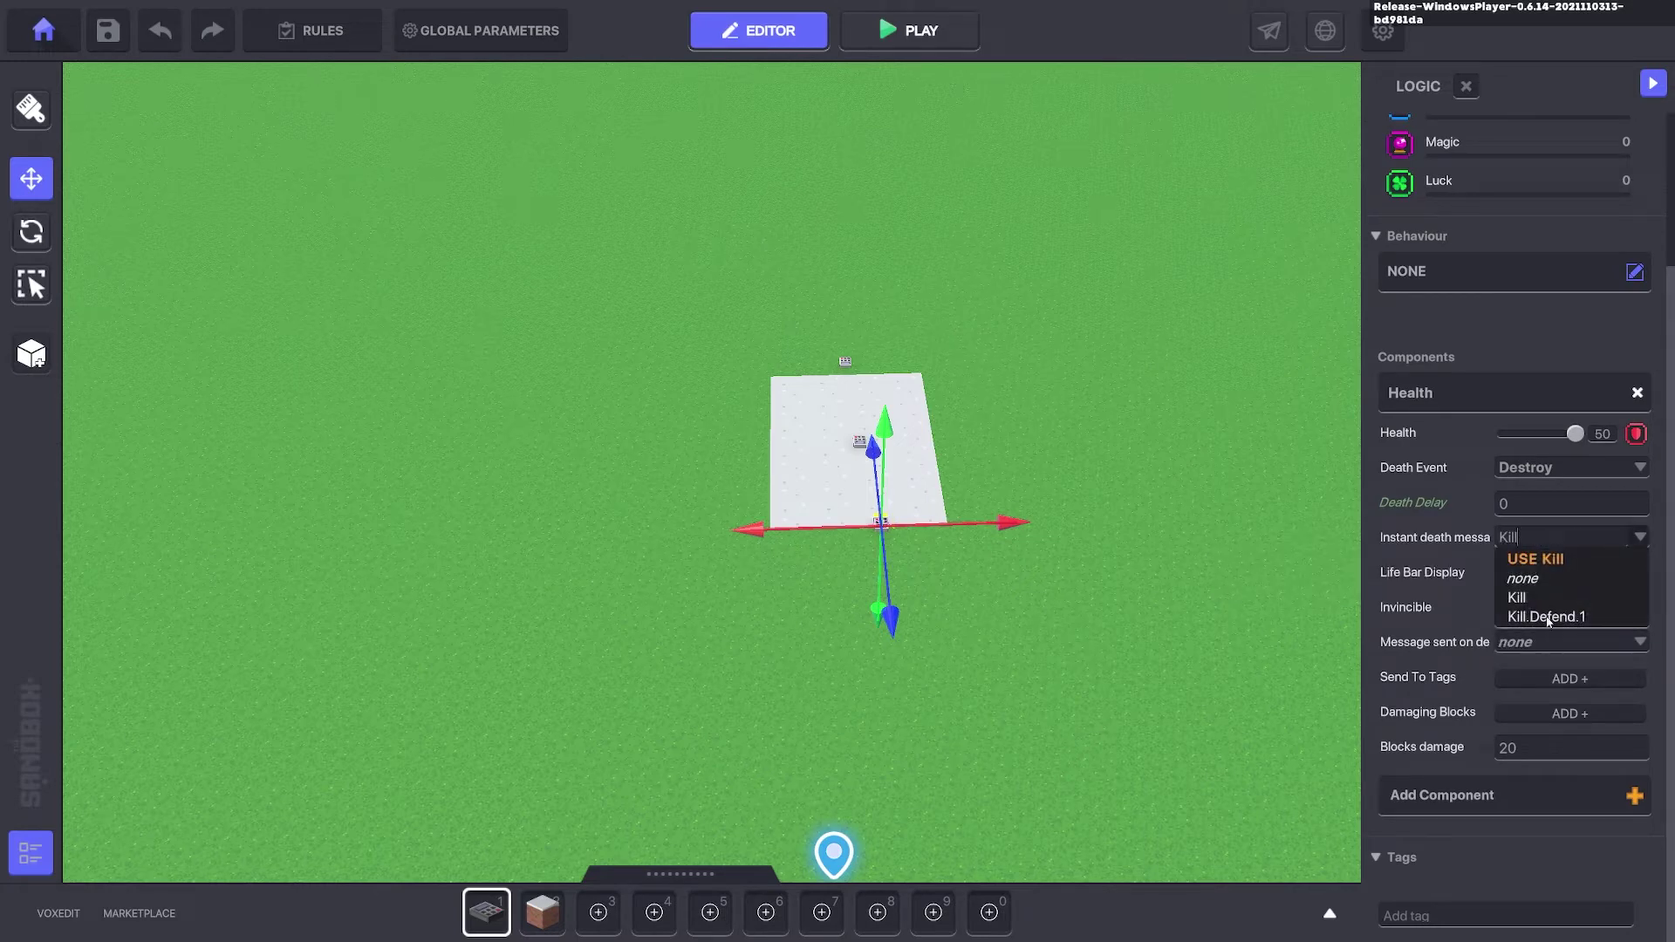
left_click(1548, 617)
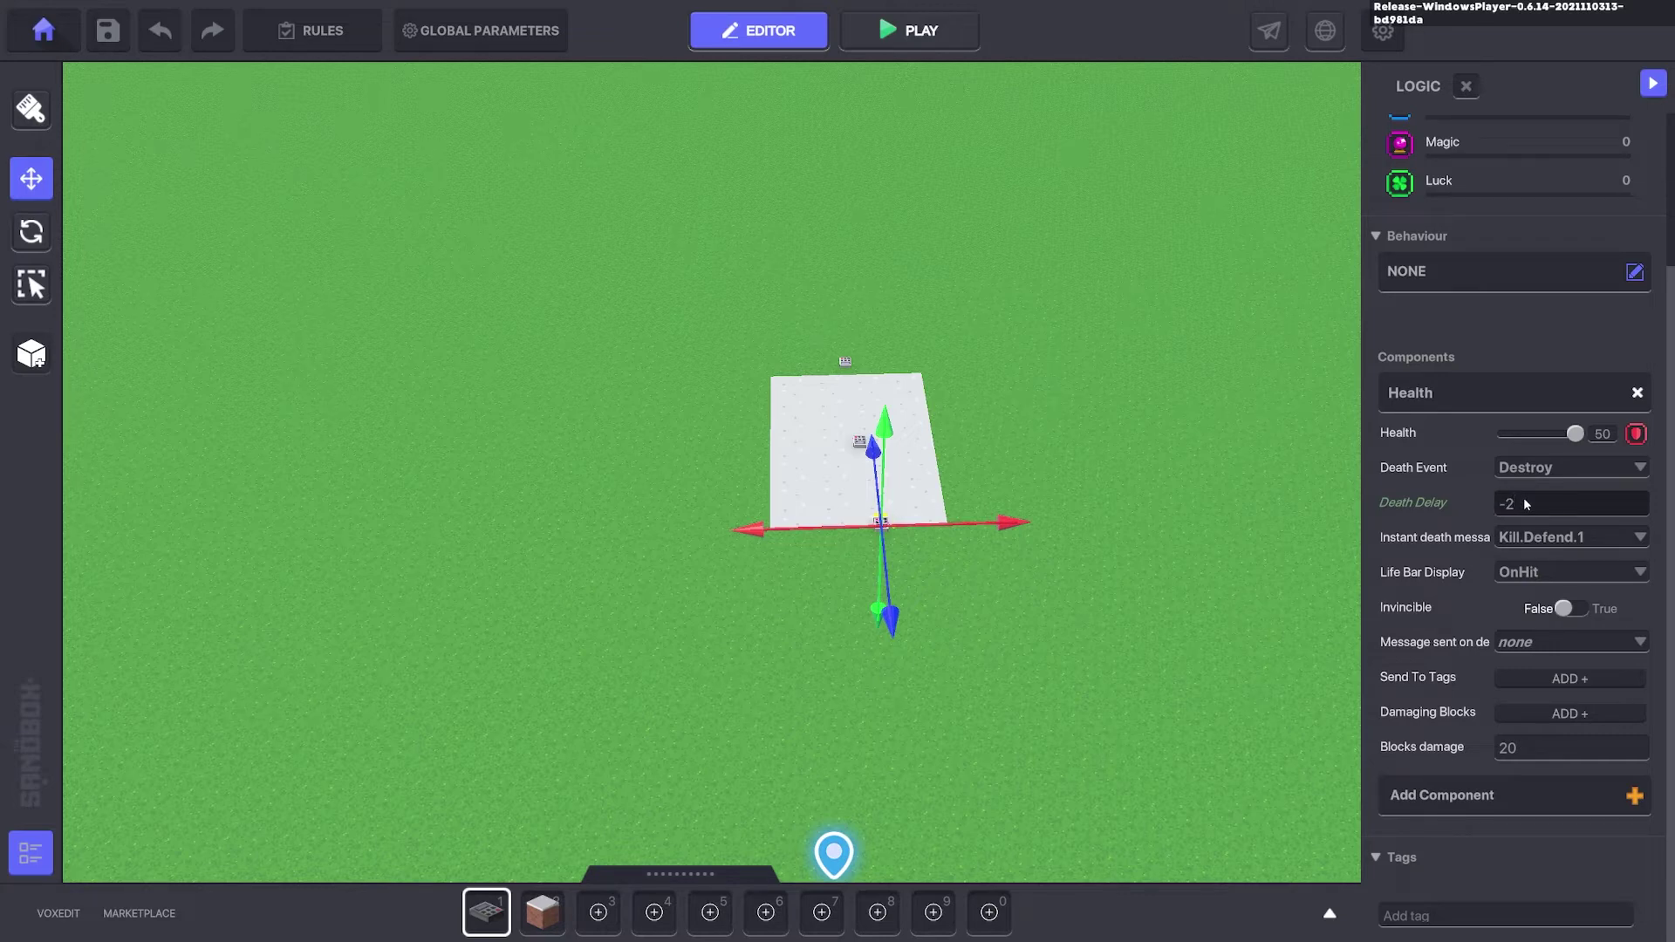
left_click(1517, 582)
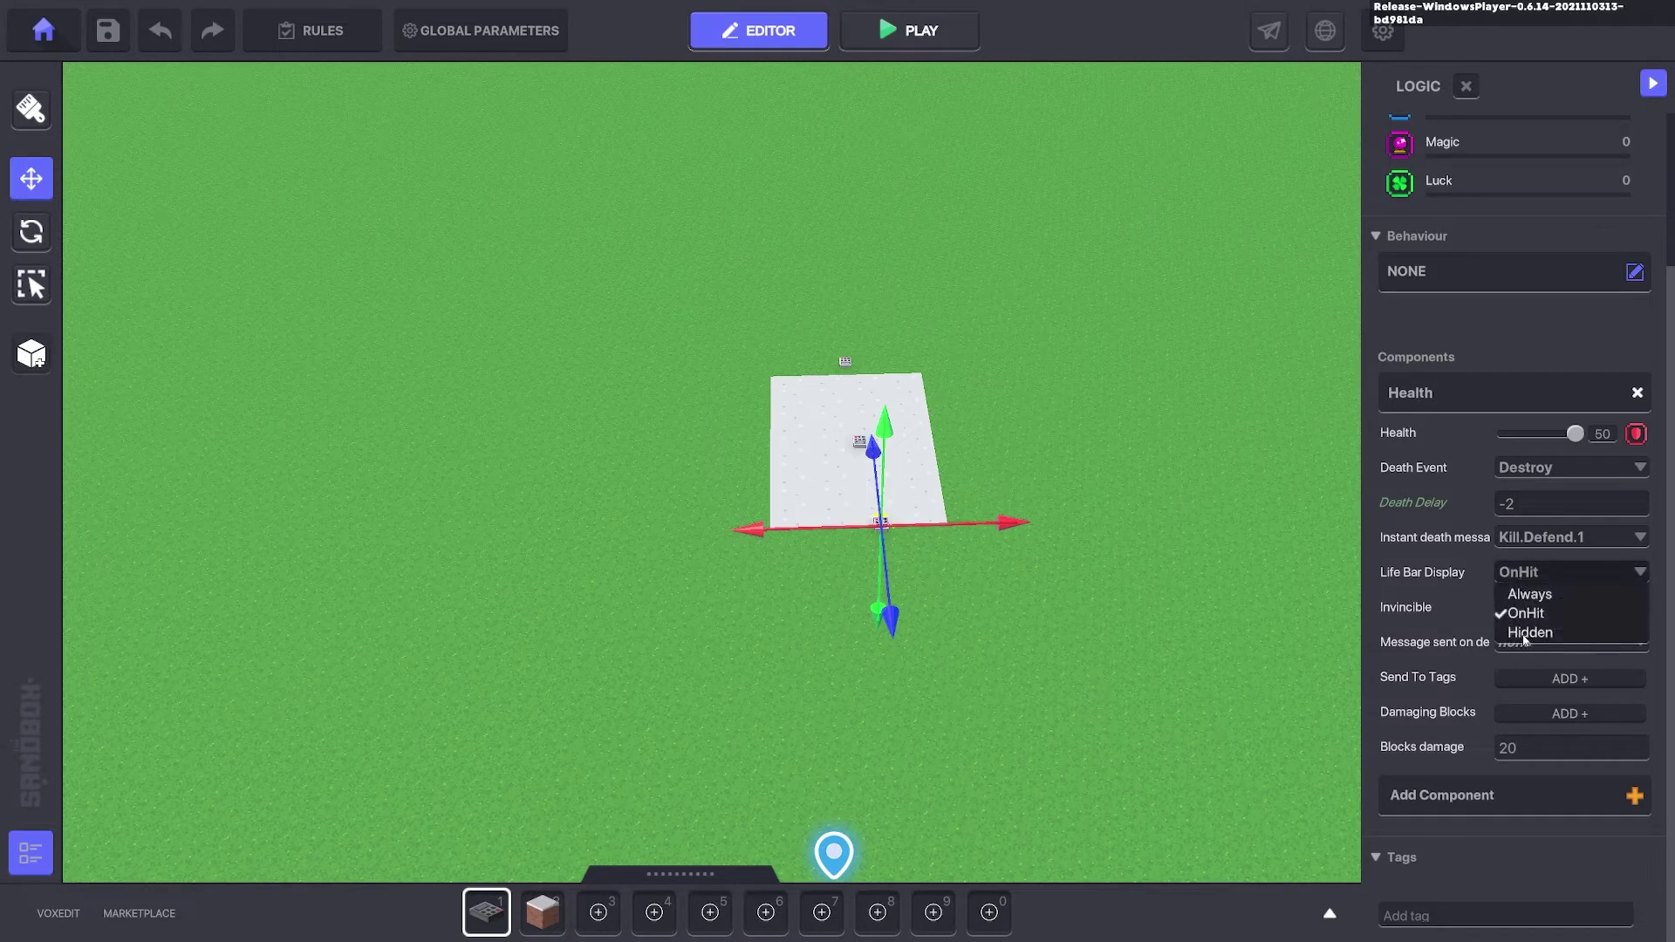
- Move the Defend1 switch past the white patch to just behind the Defeat switch
left_click_drag(891, 619, 851, 417)
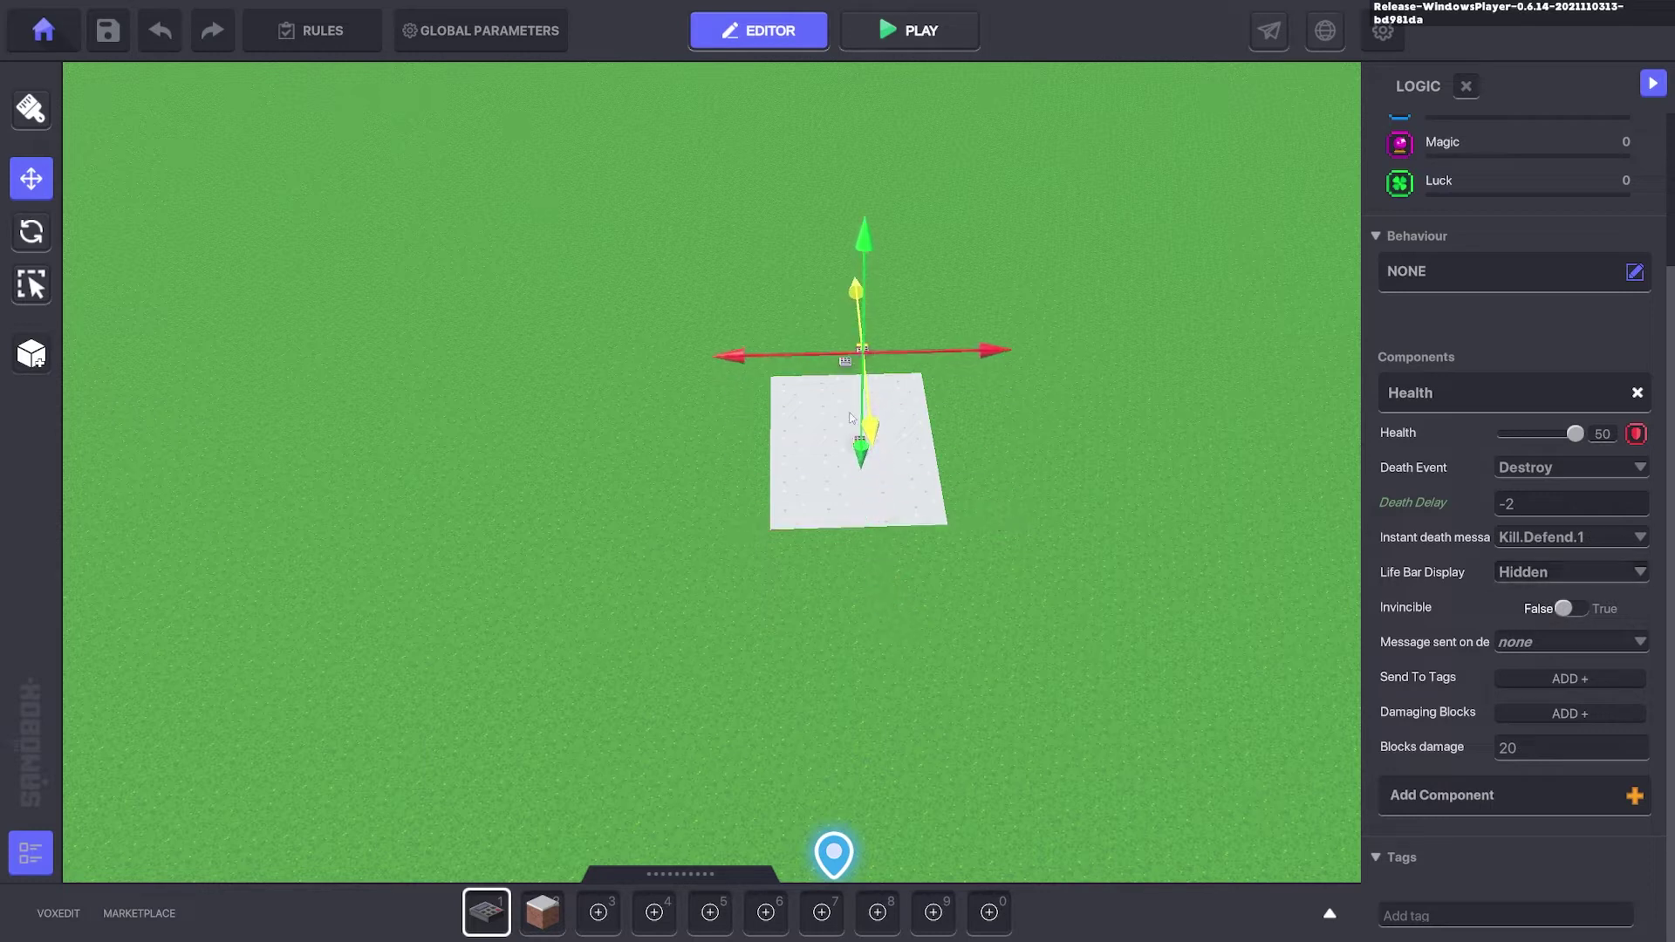
left_click_drag(968, 331, 958, 328)
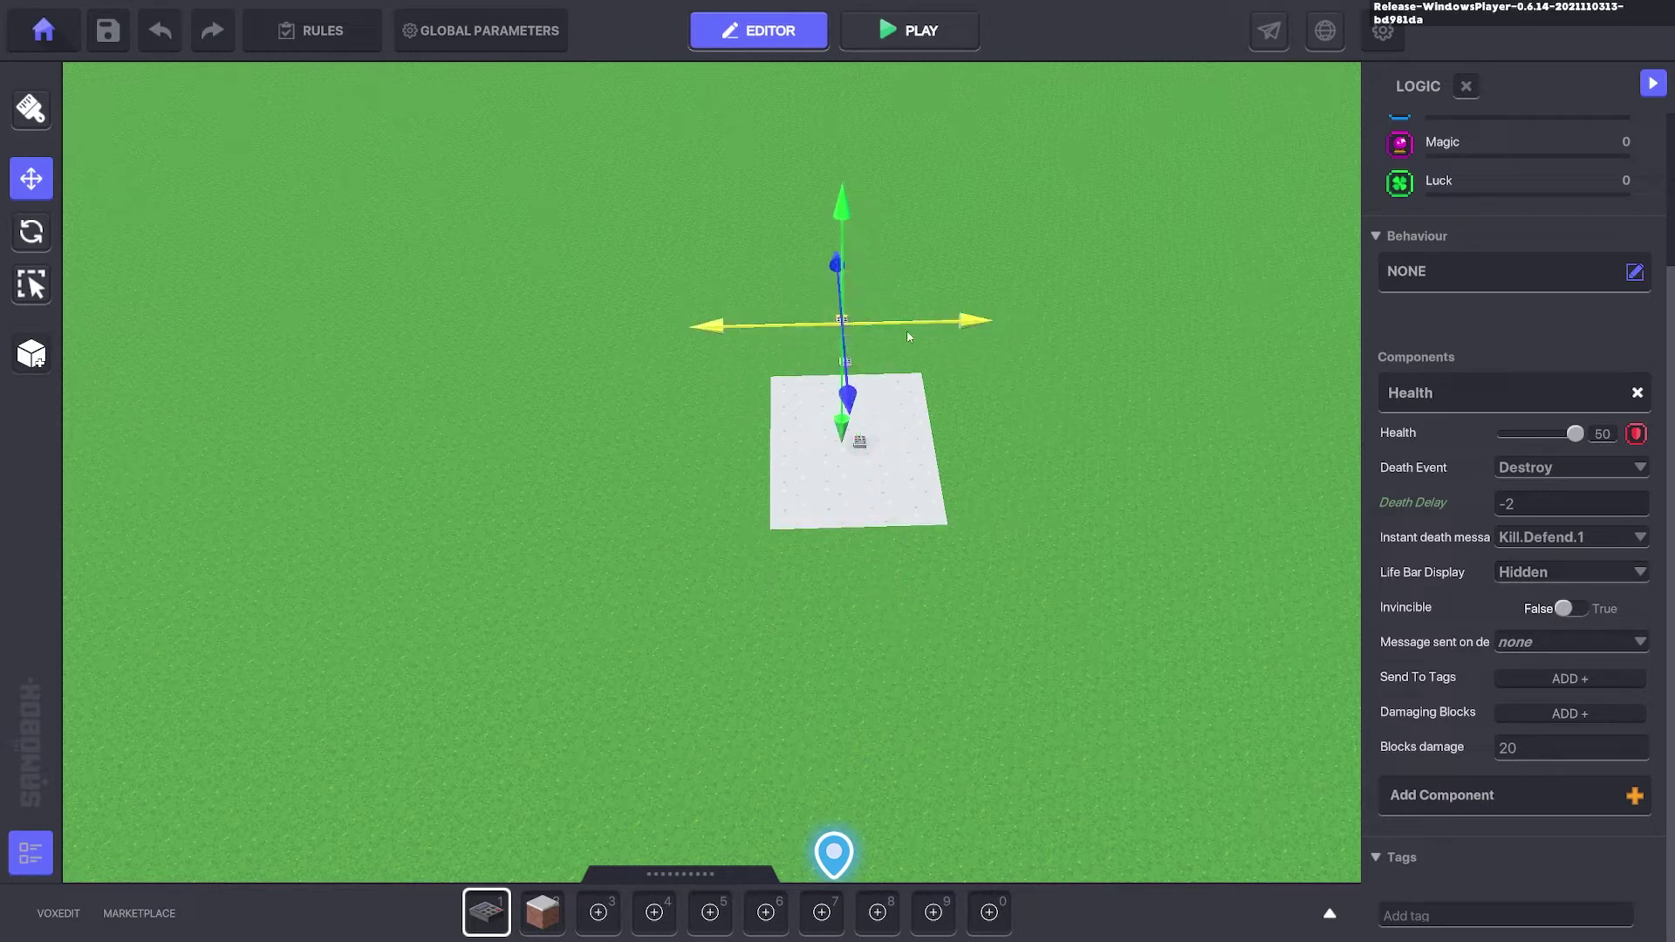
left_click(954, 418)
- Playtest the quest by running from the spawn point to the end switch on the white patch, and return to the editor
key("ctrl+p")
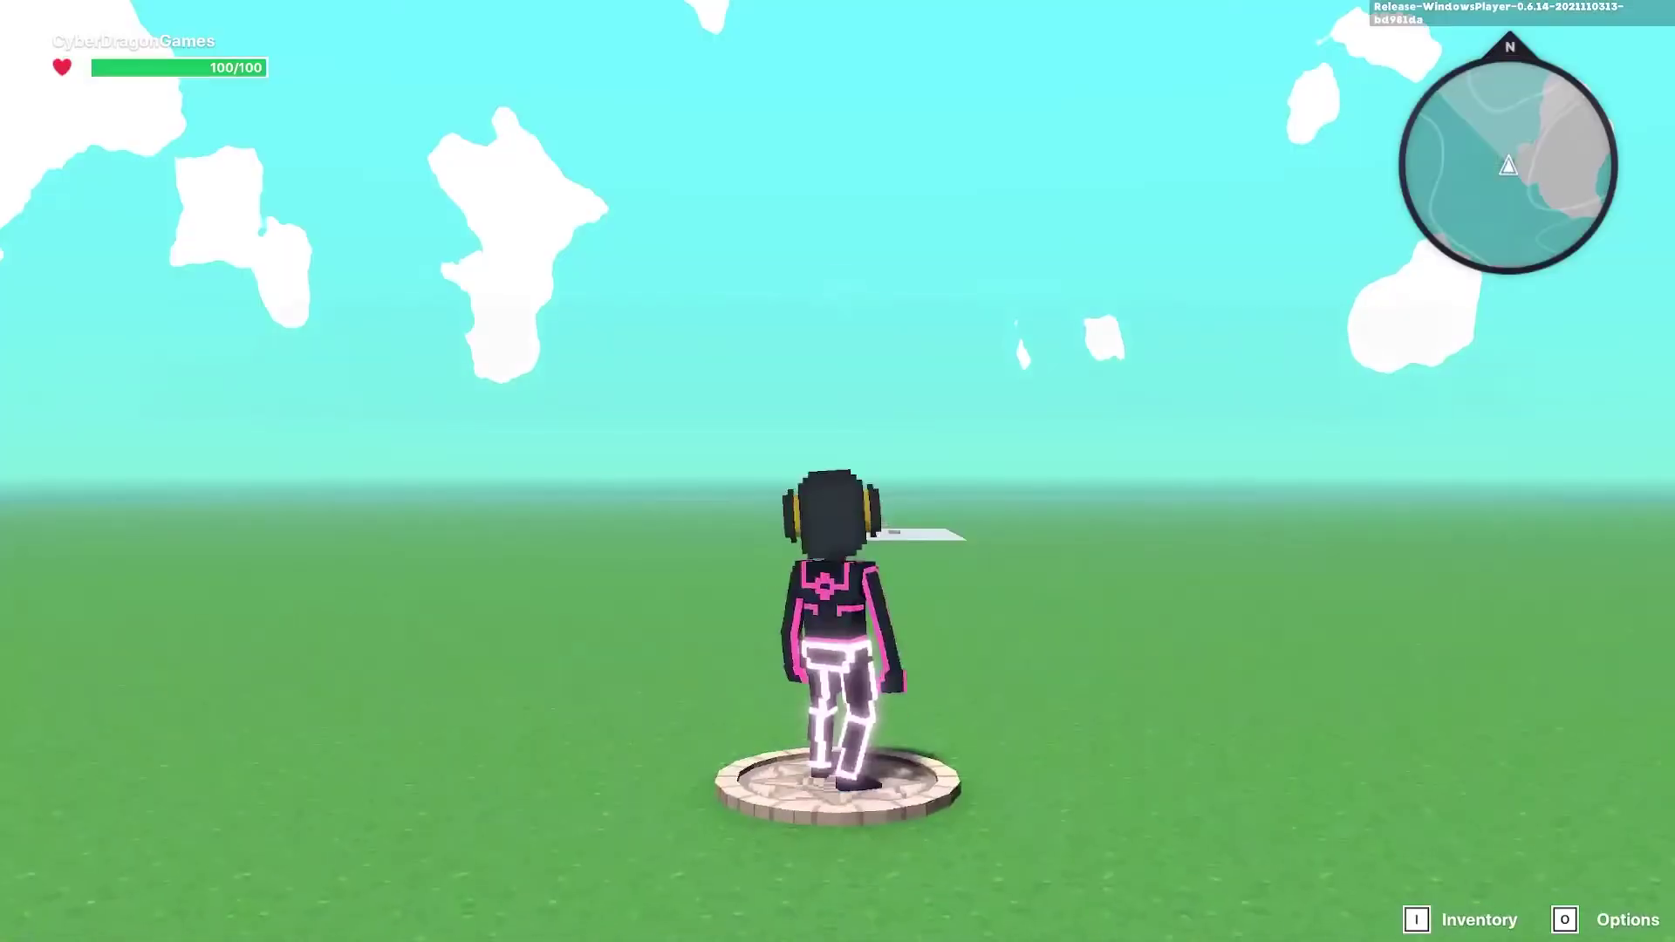
key("w")
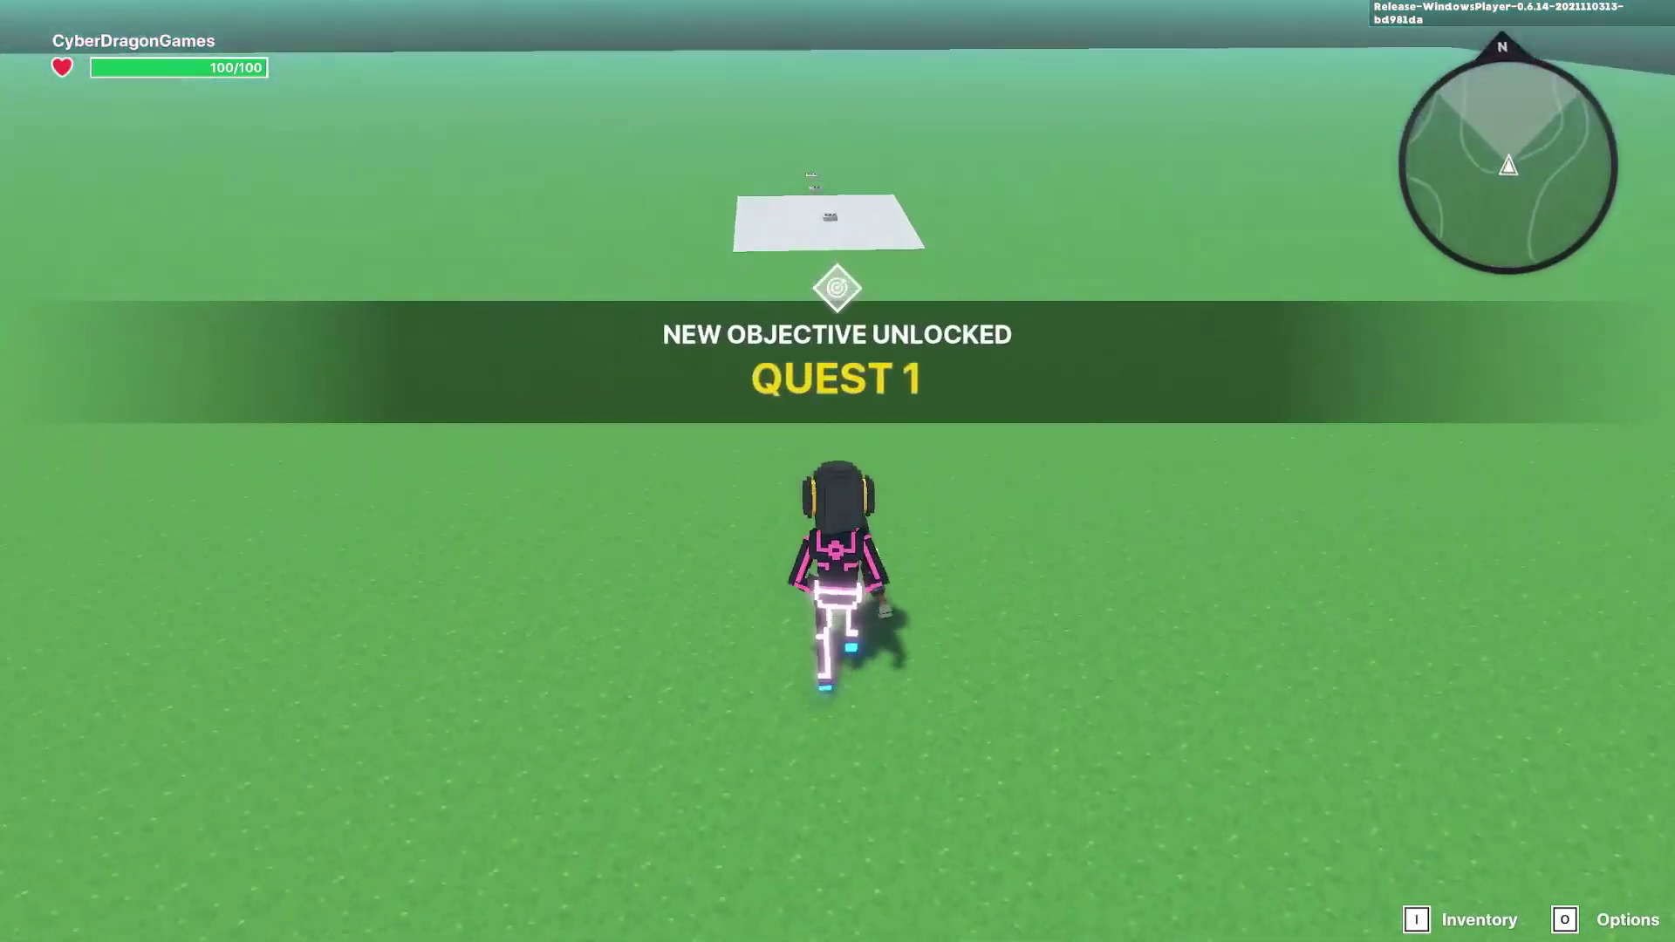
key("1")
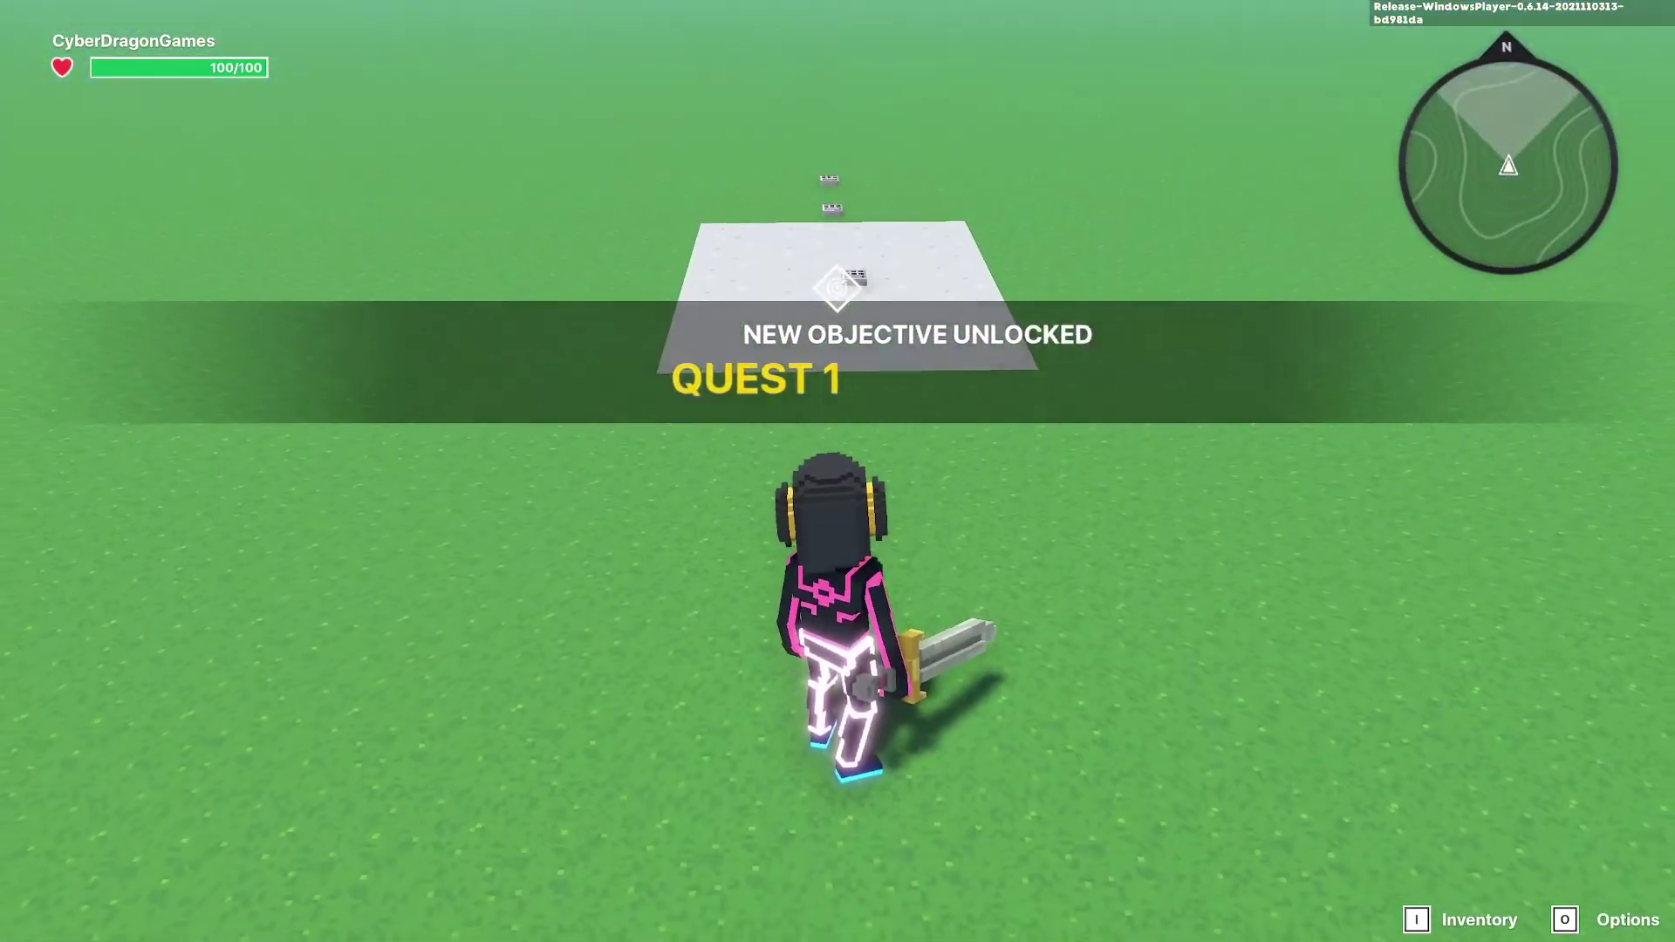
key("w")
key("w")
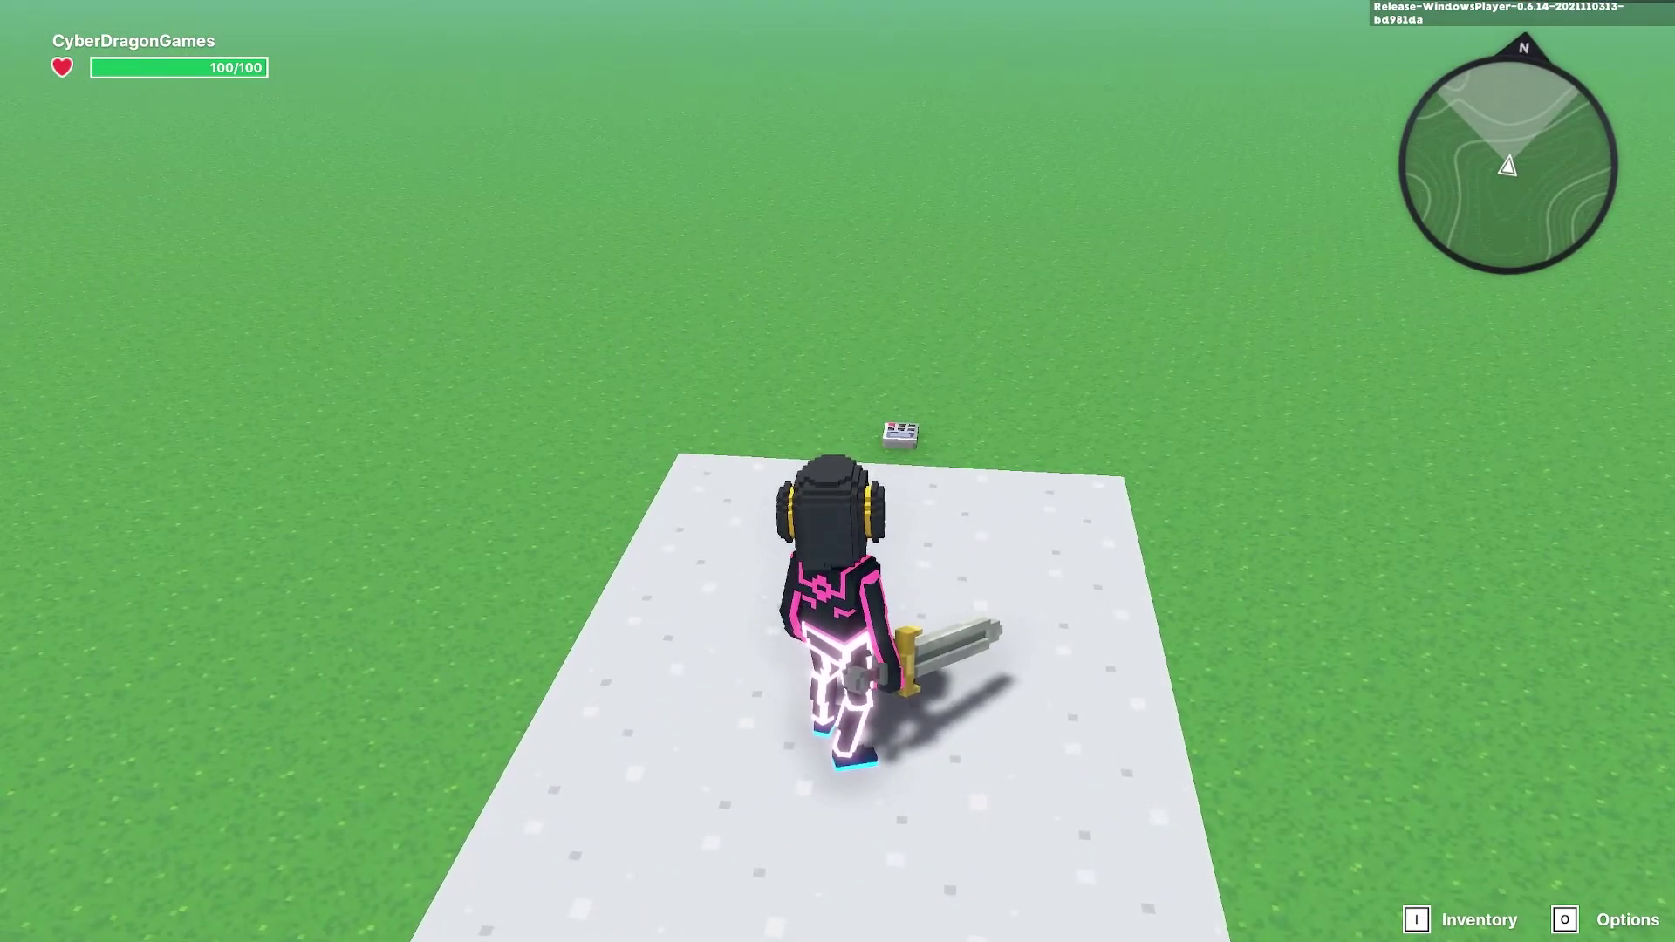
key("w")
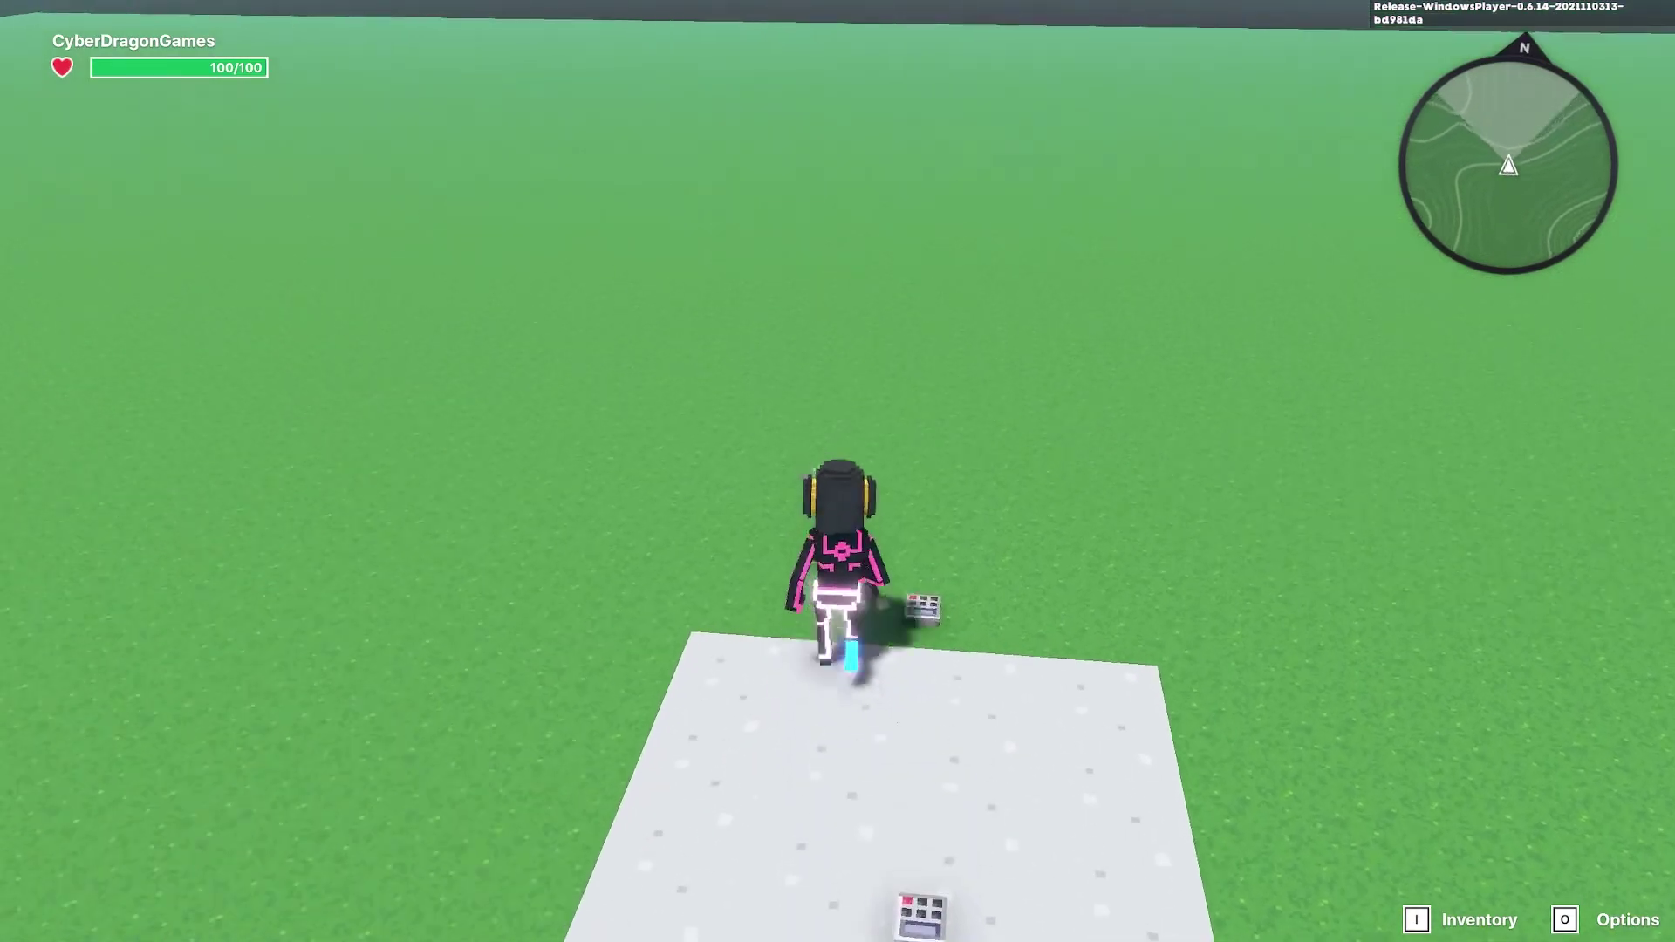
key("w")
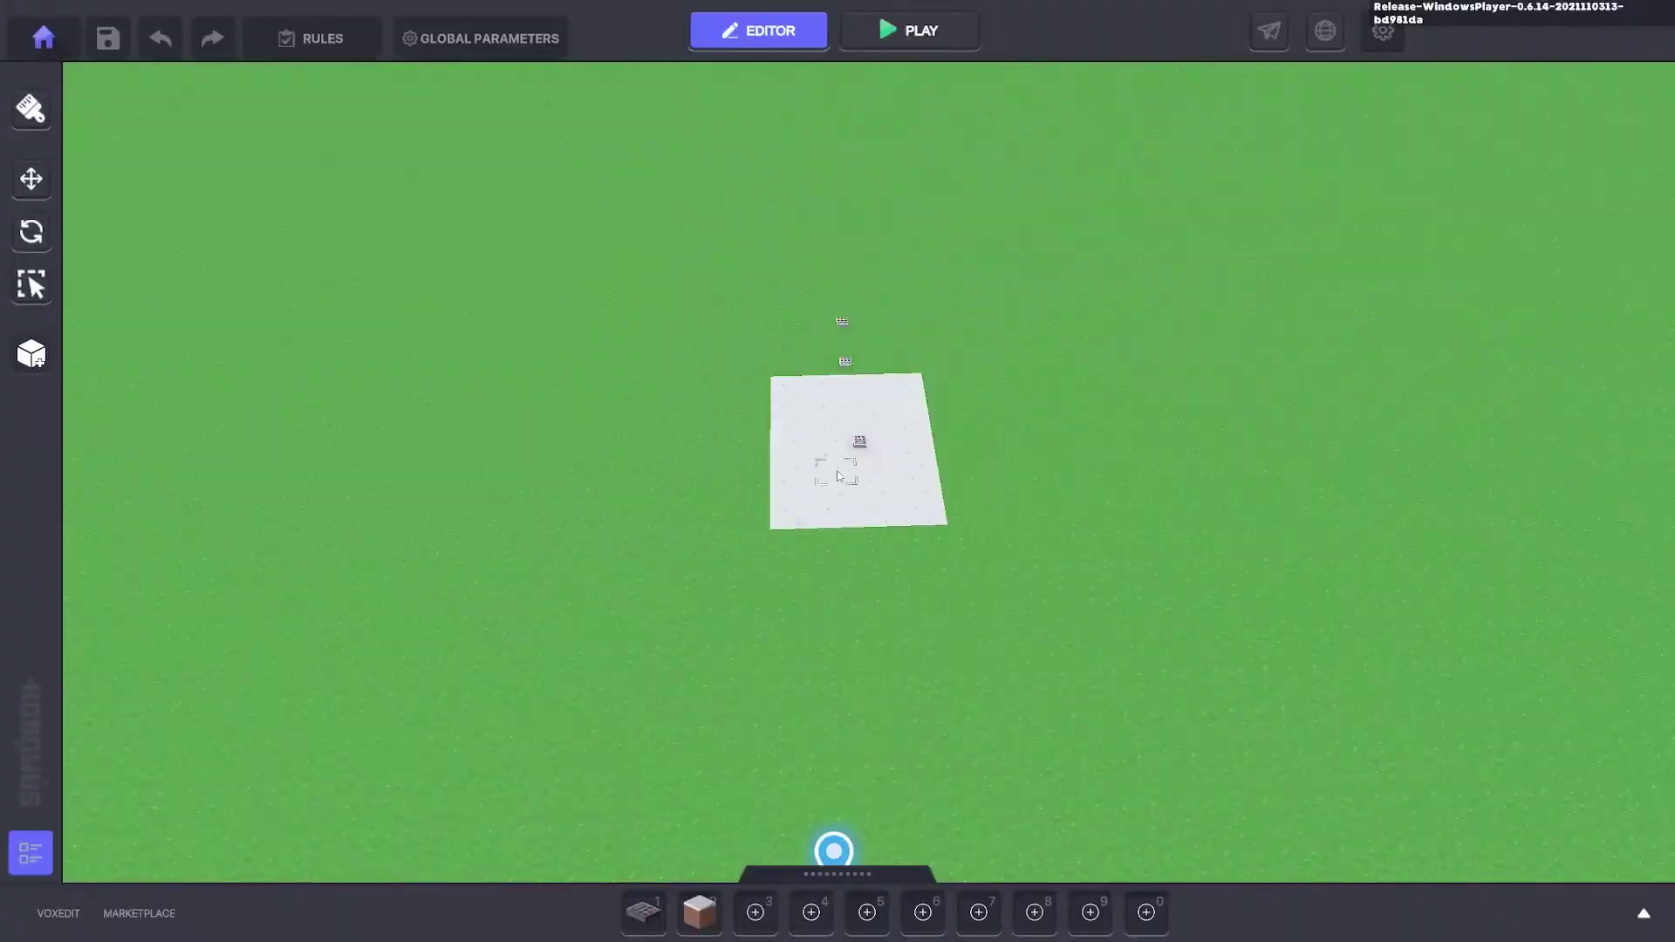
- Playtest the quest again, stopping short of the white patch until the timer runs out, and return to the editor
left_click(908, 30)
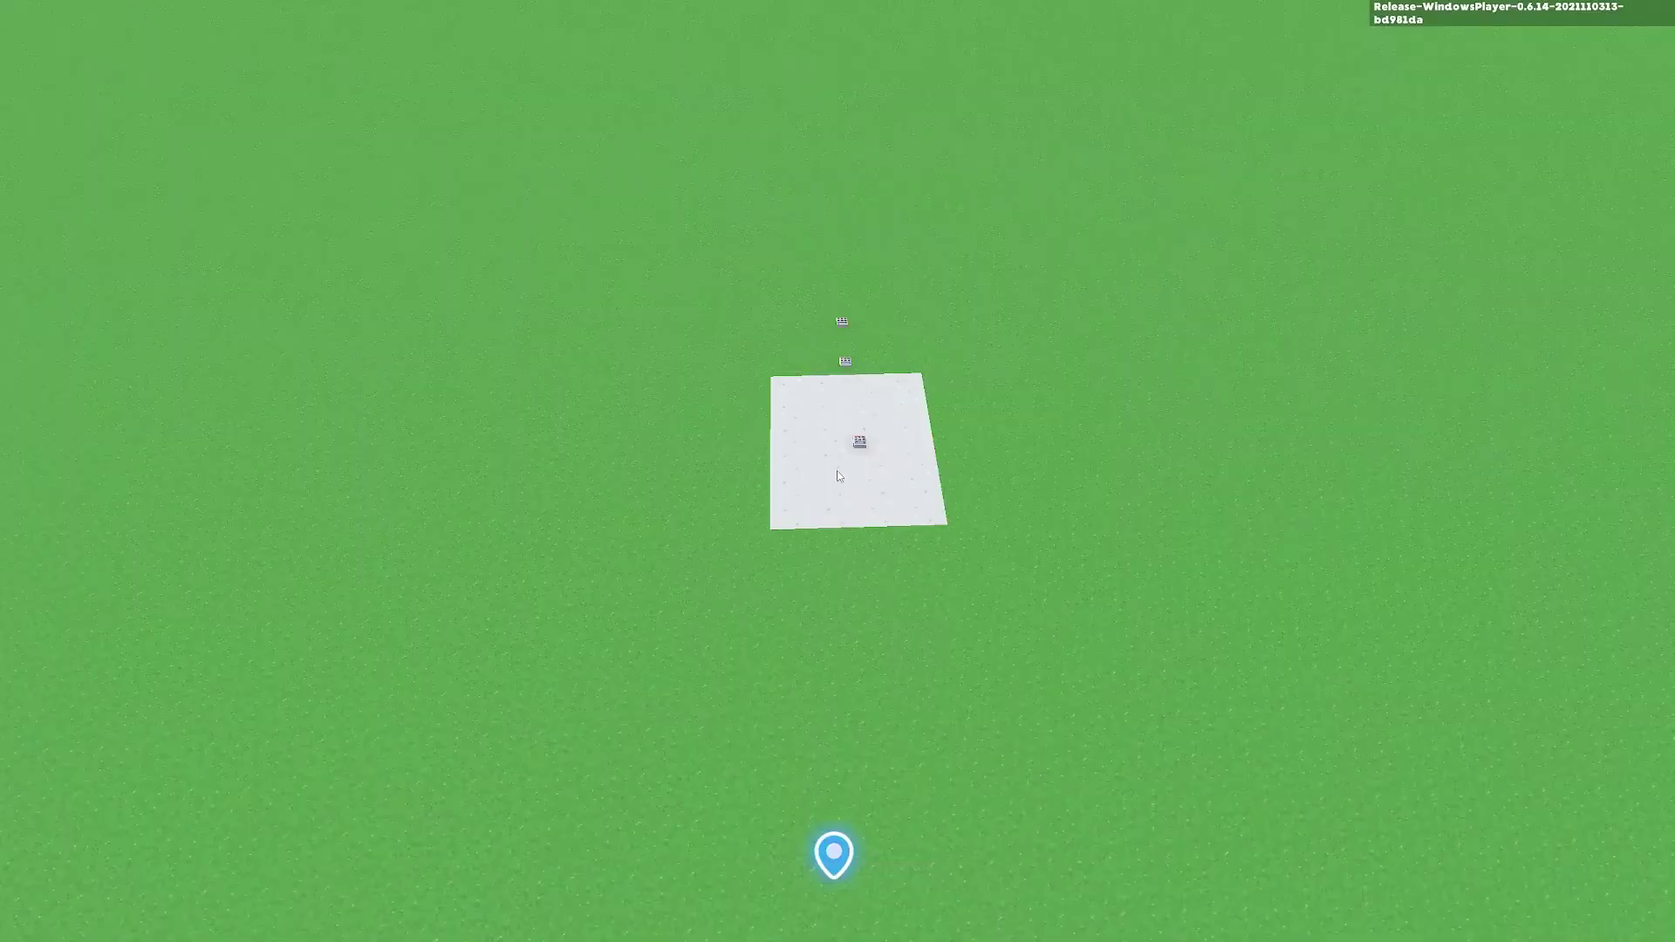
key("w")
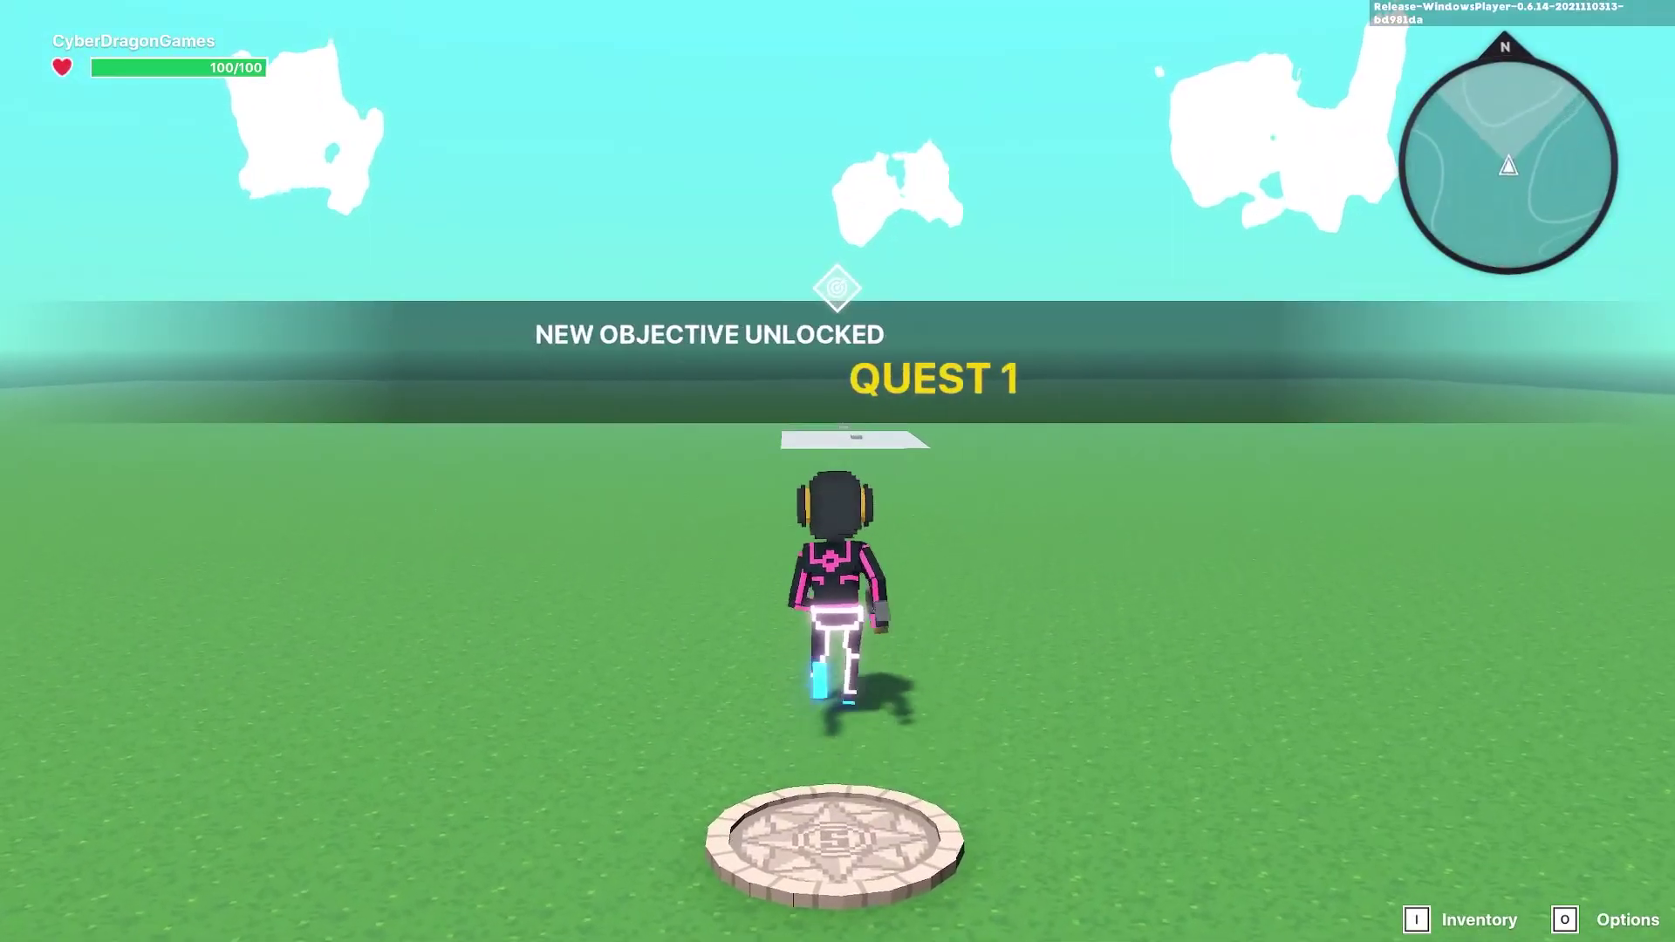
key("w")
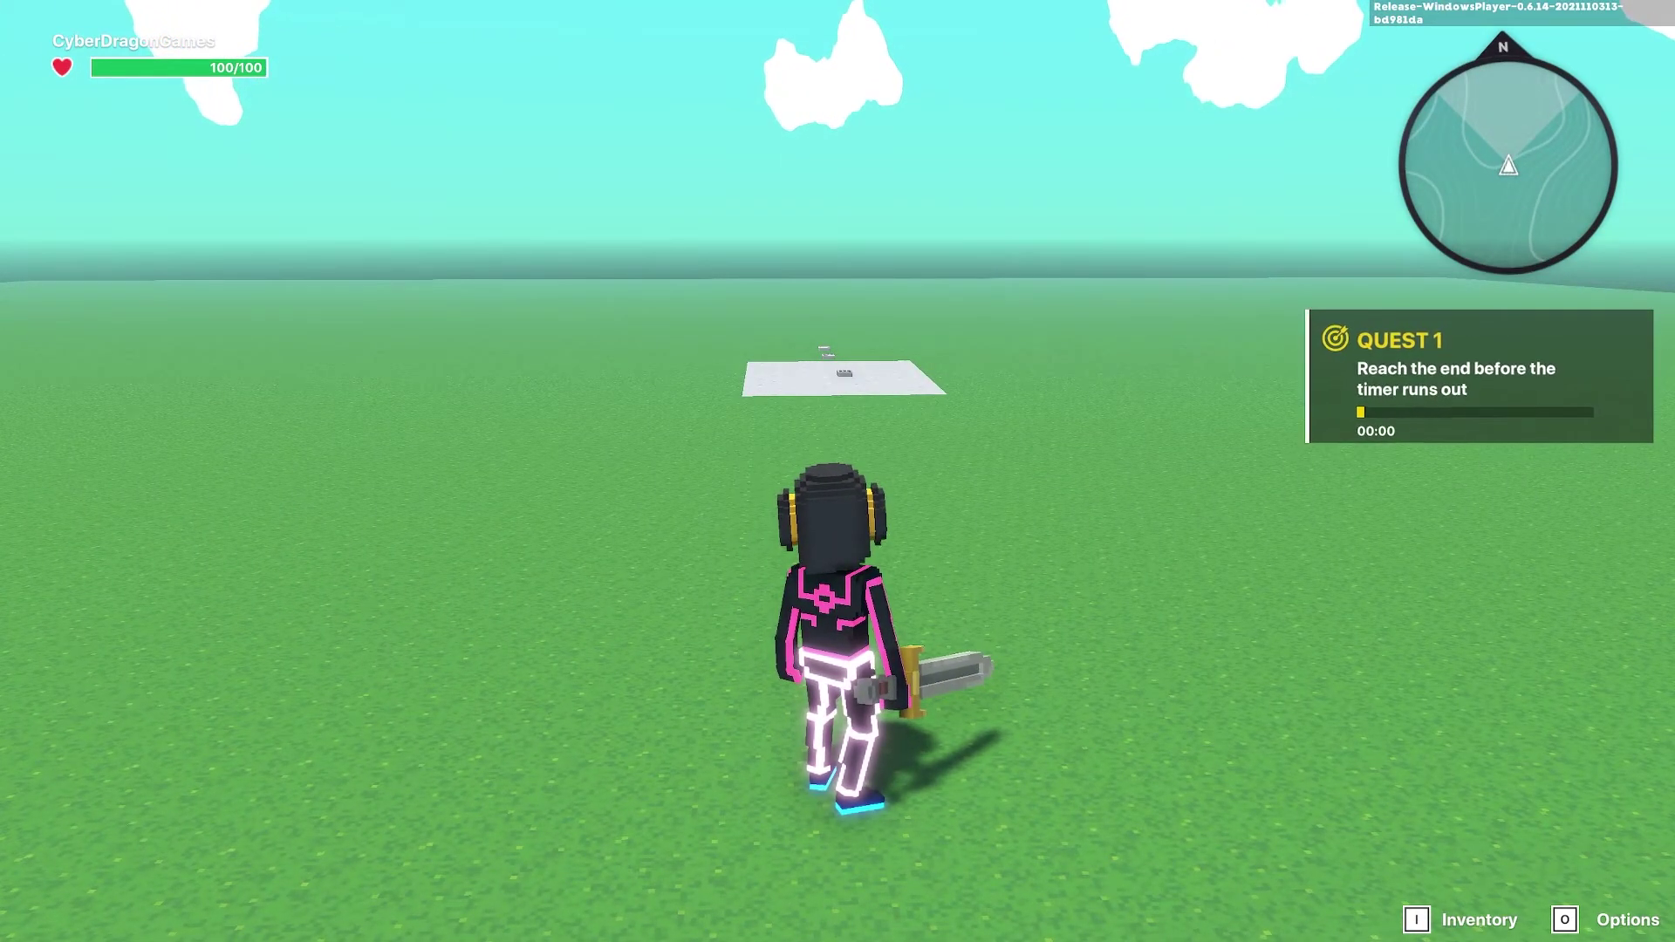
left_click(1018, 877)
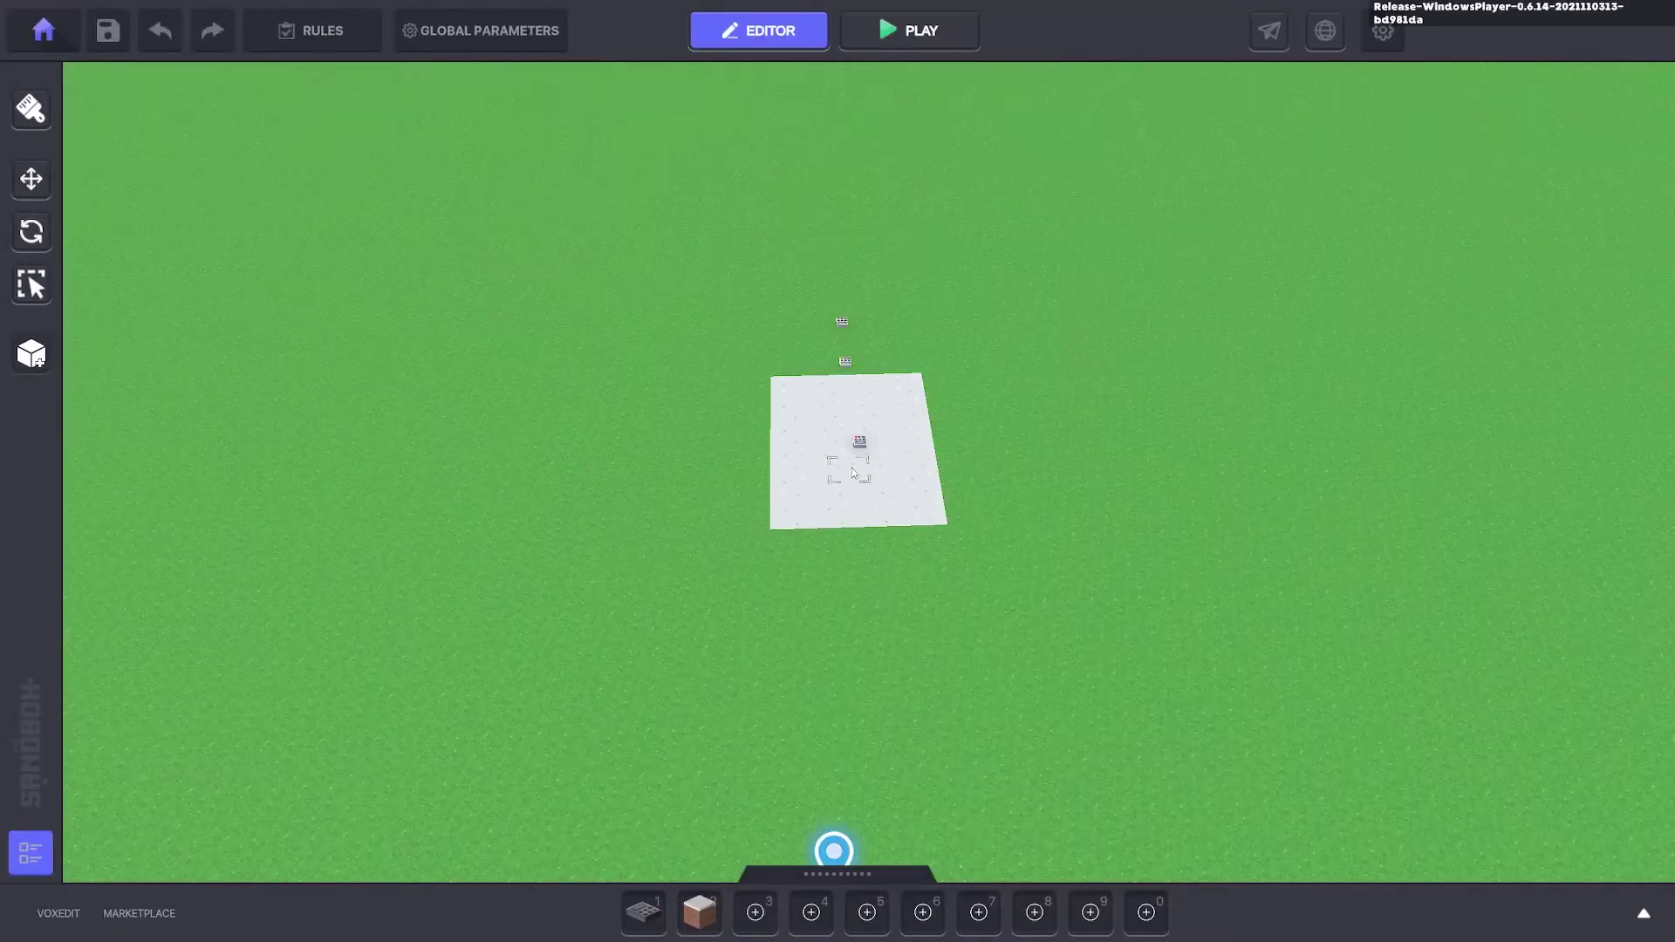
- Lay a second patch of white asphalt blocks farther beyond the first patch and the two switches
left_click(857, 445)
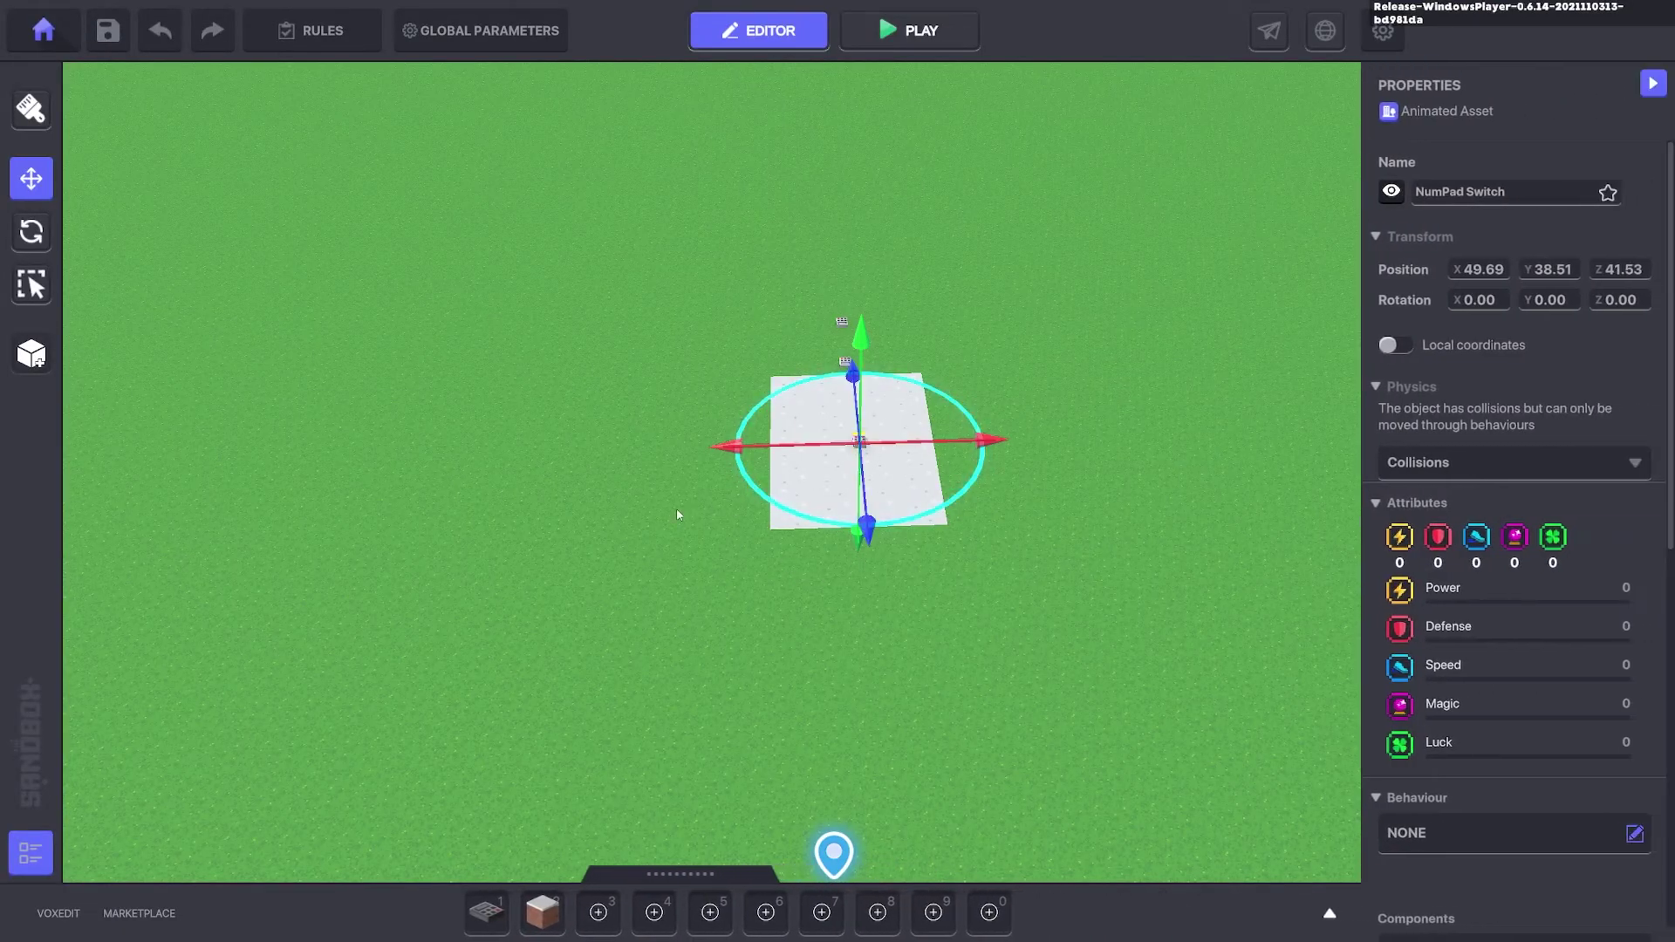
key("2")
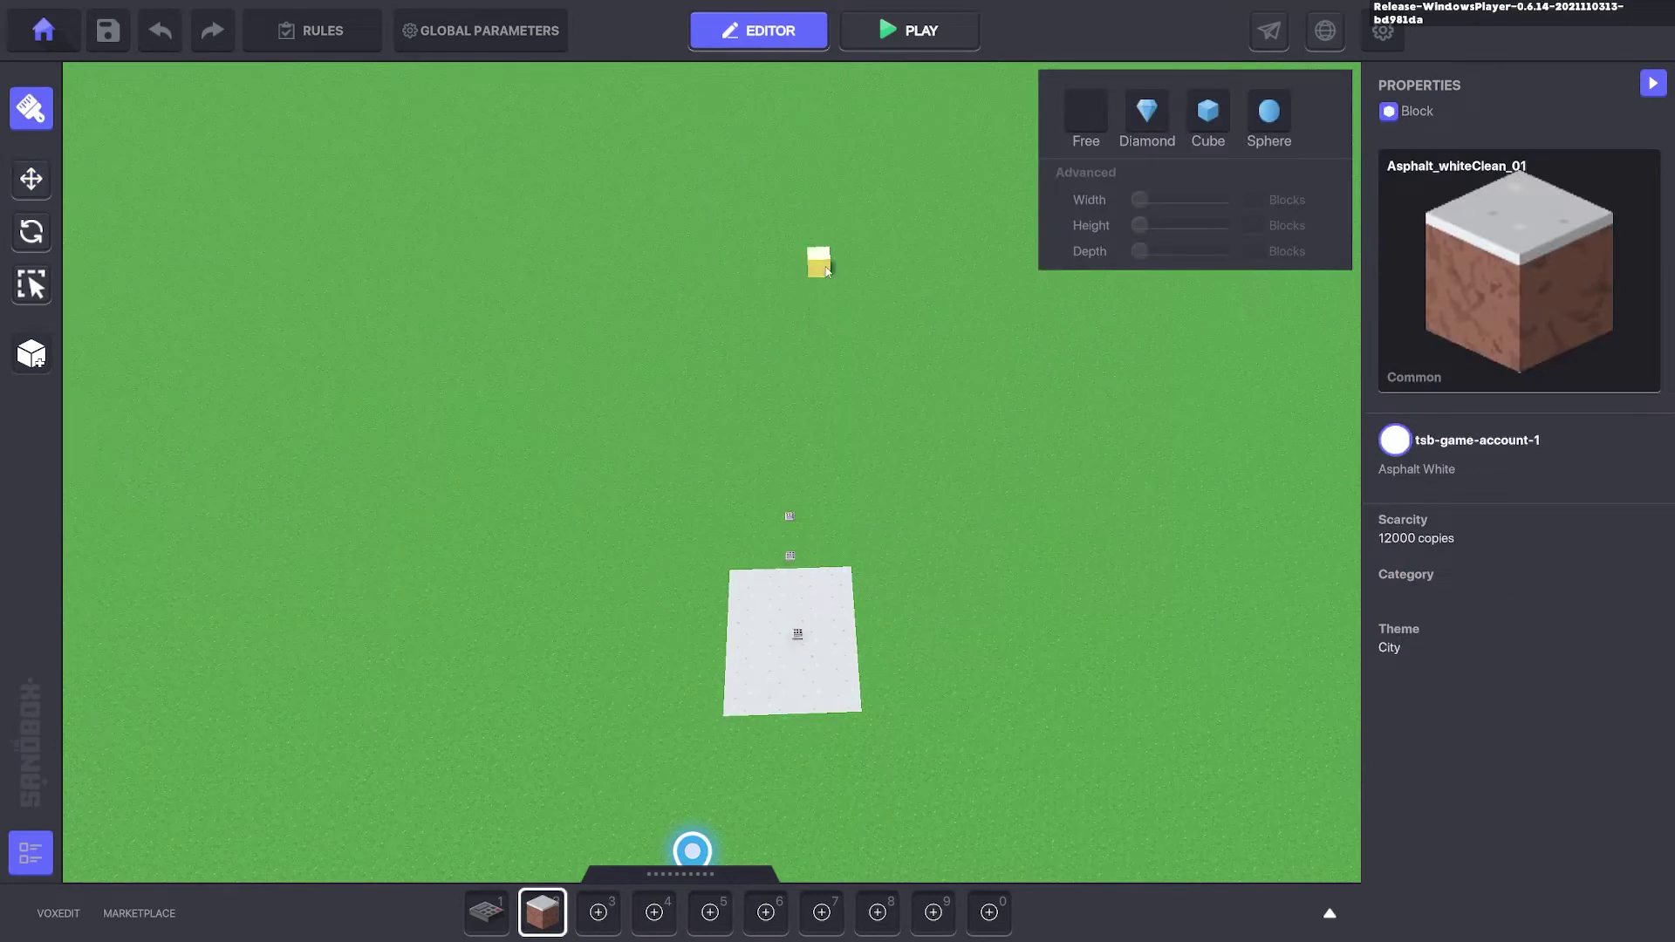
key("Escape")
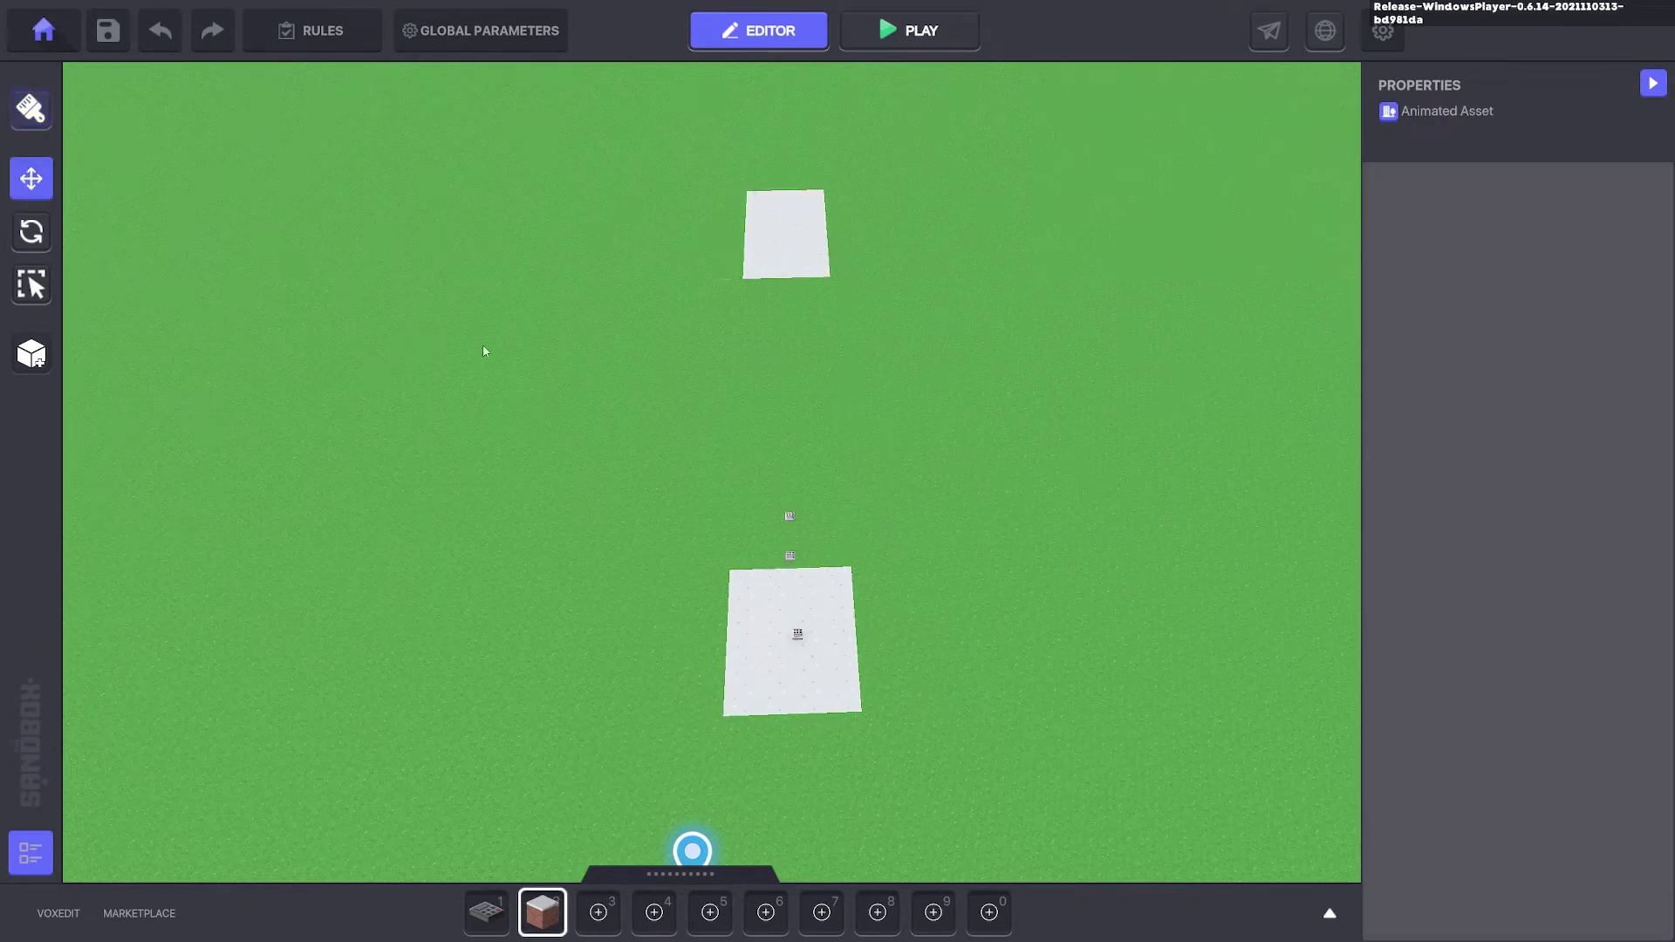
- Open the advanced logic of the end switch on the first patch to check its Speaker's message when spoken
left_click(807, 654)
scroll(1520, 640, "down", 5)
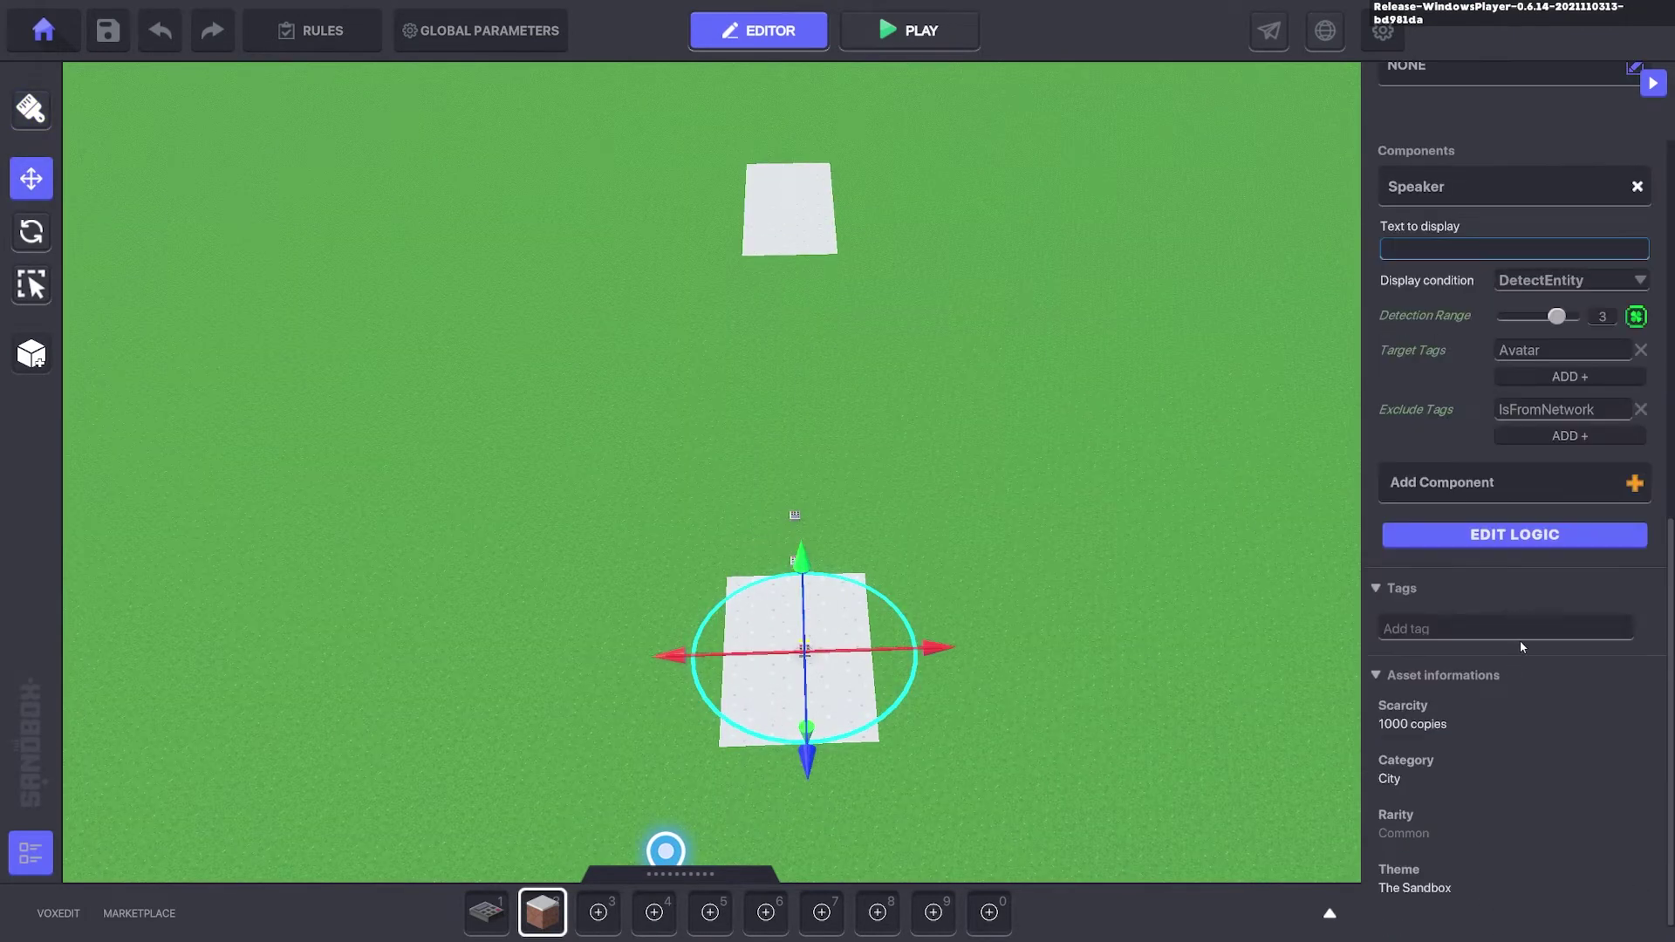
left_click(1510, 543)
scroll(1488, 571, "down", 3)
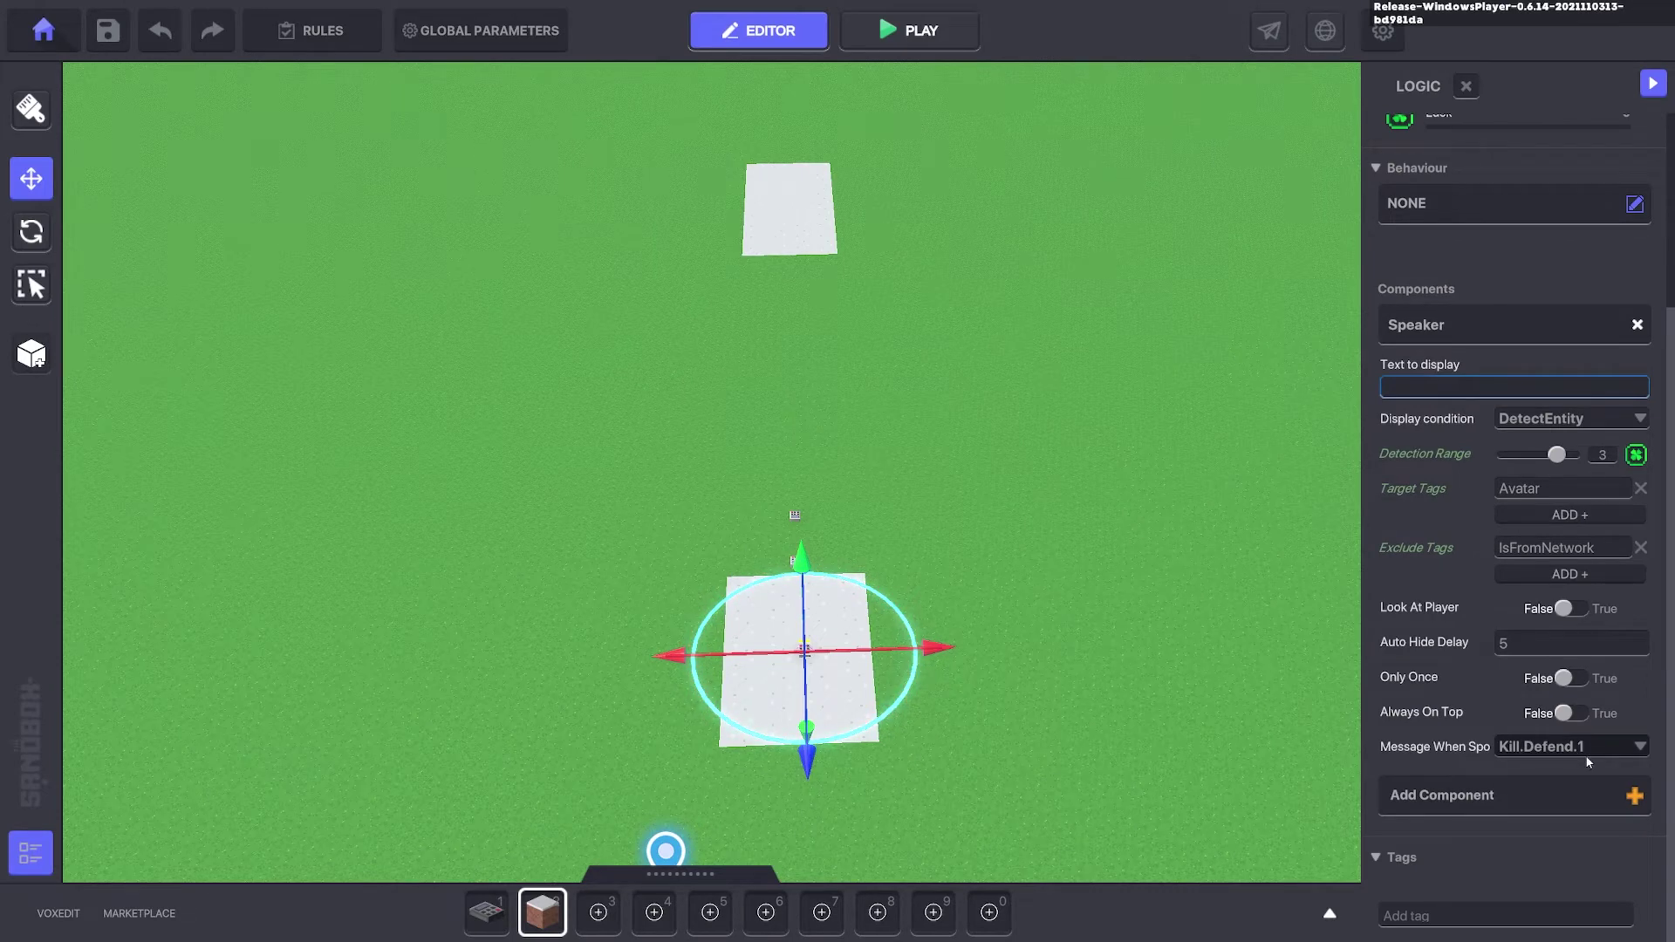
- Add a second quest to the rules and give it the description QUEST 2
left_click(306, 35)
left_click(652, 312)
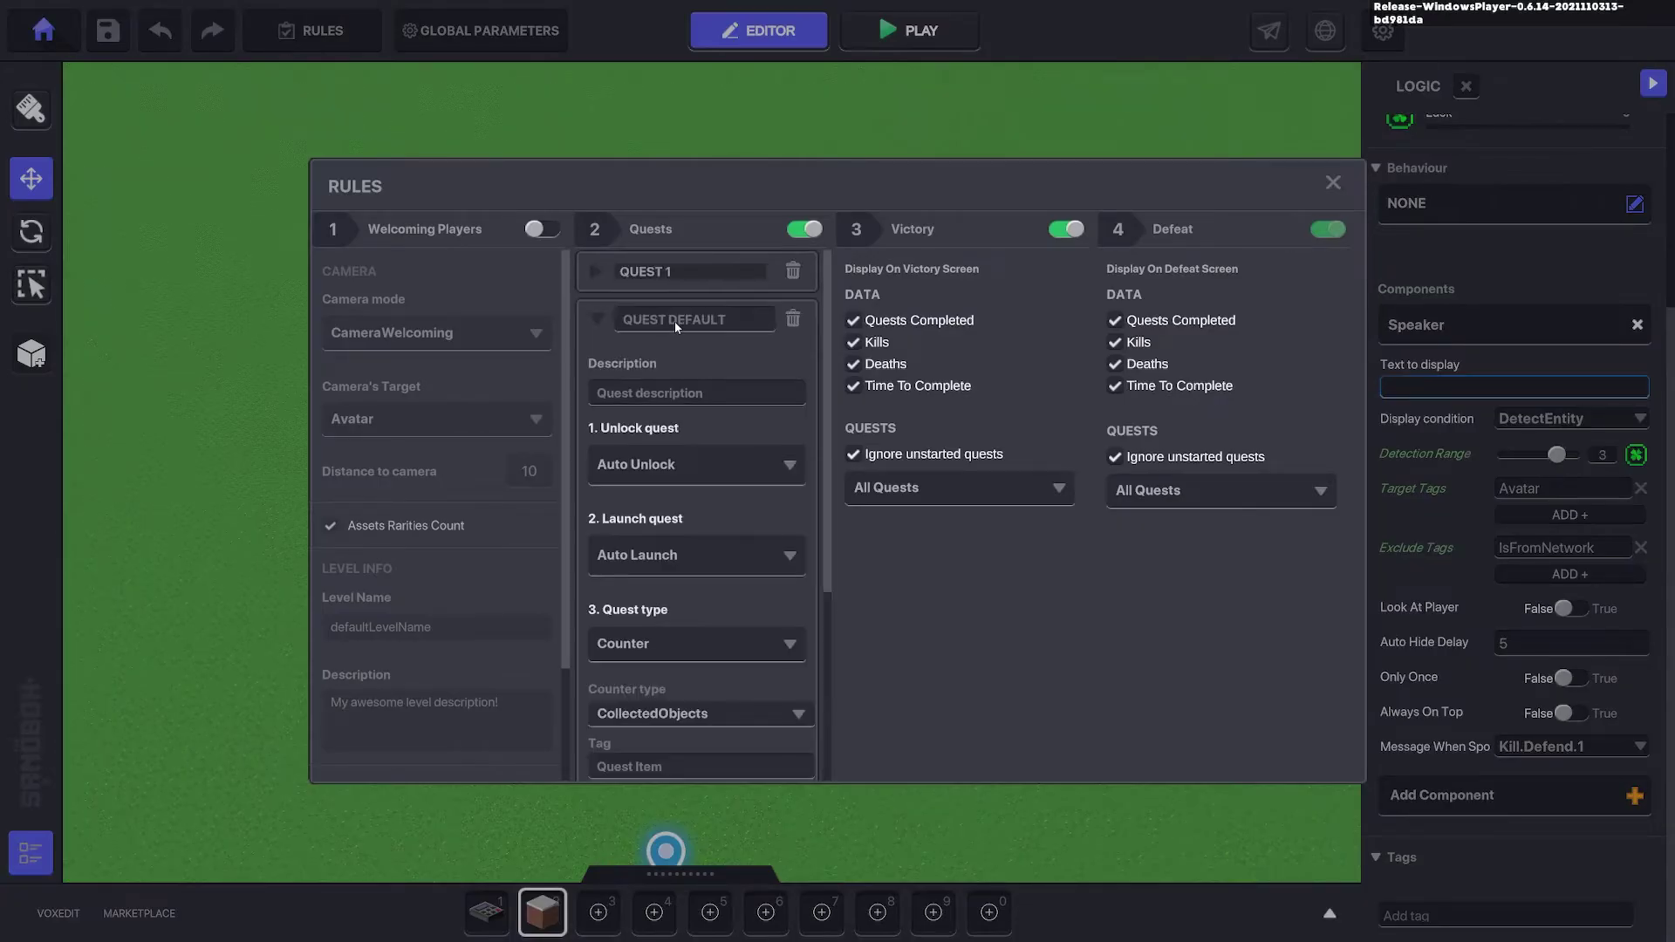
scroll(679, 402, "down", 1)
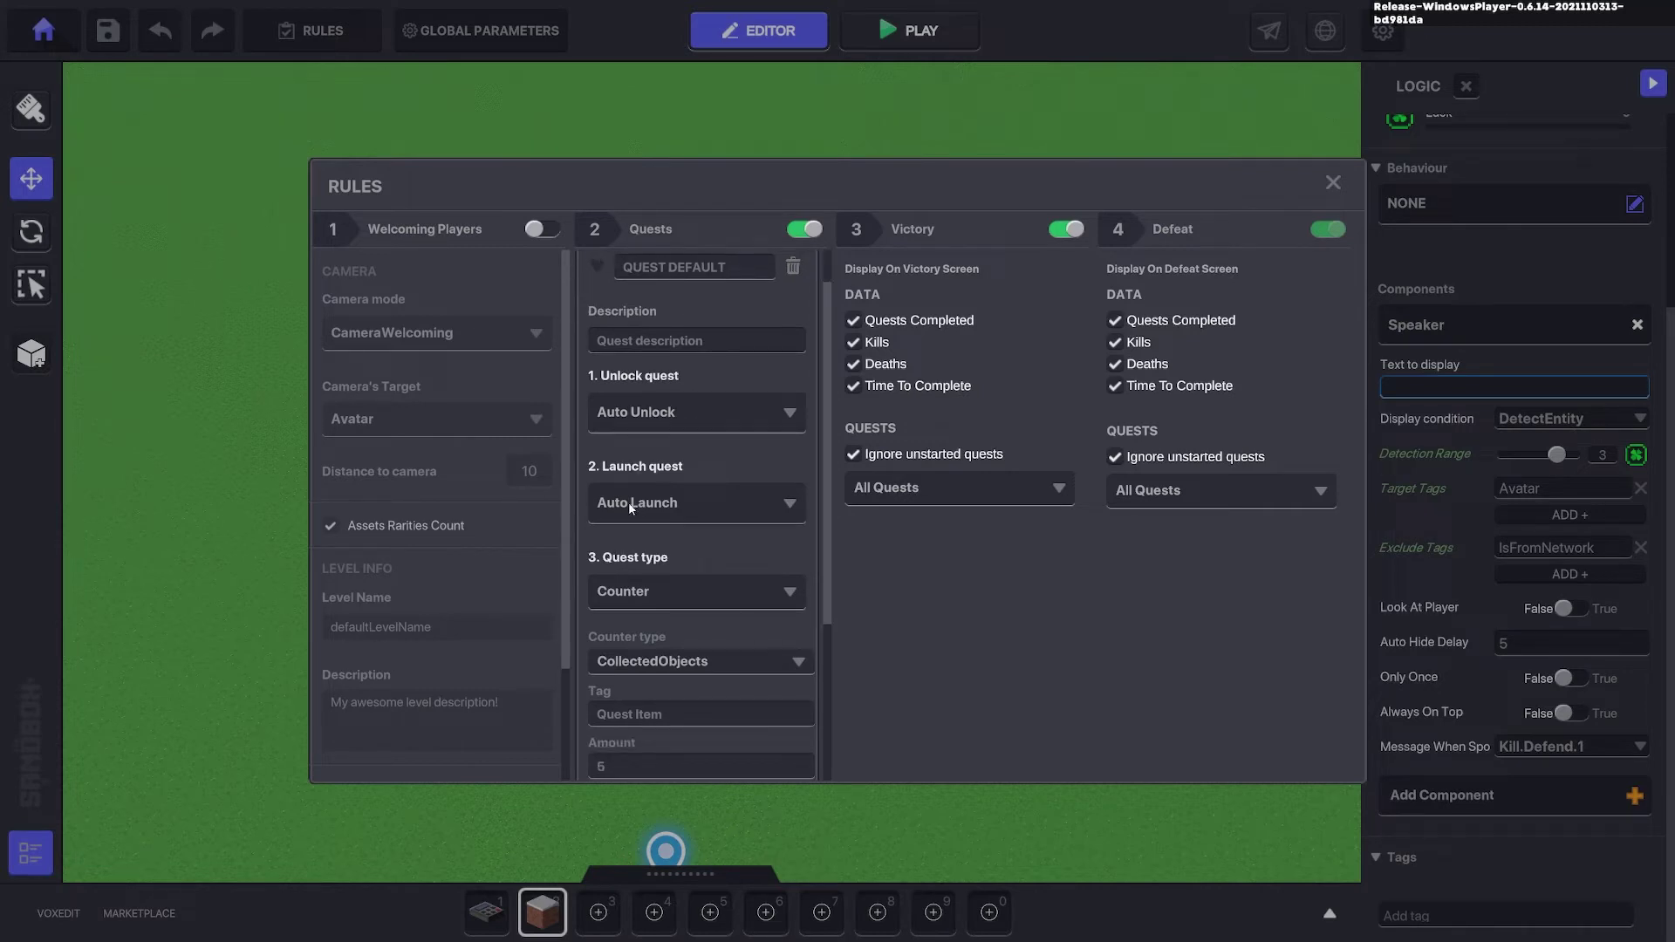
scroll(695, 364, "up", 1)
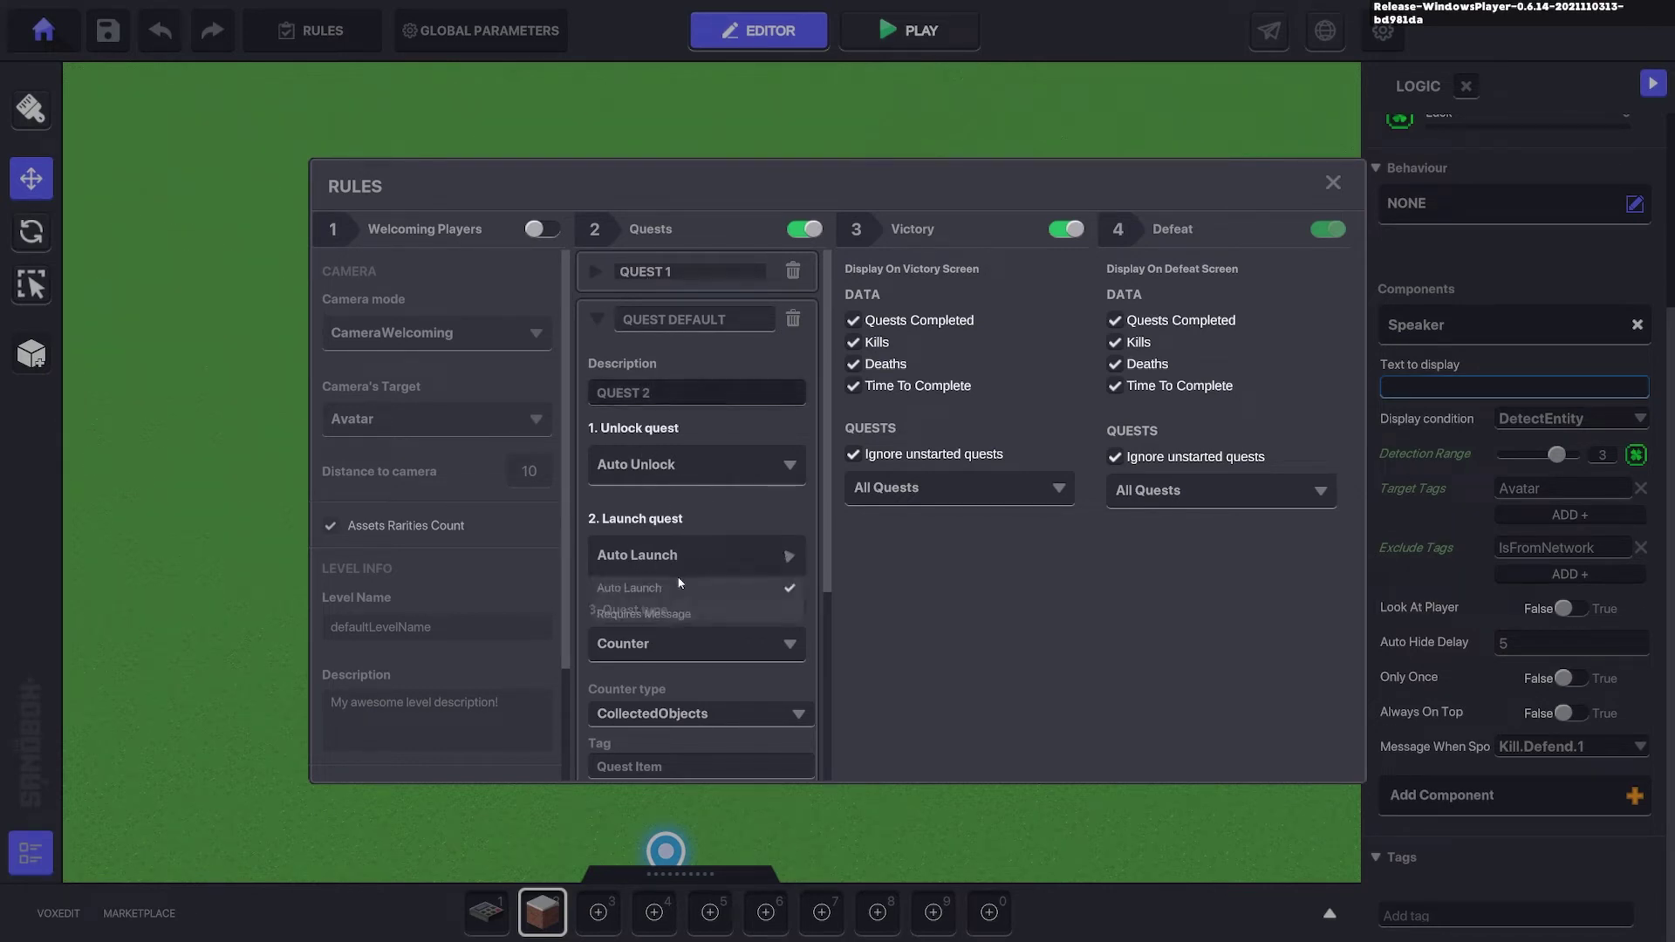
- Make the second quest's launch require the message Kill.Defend.1
left_click(636, 615)
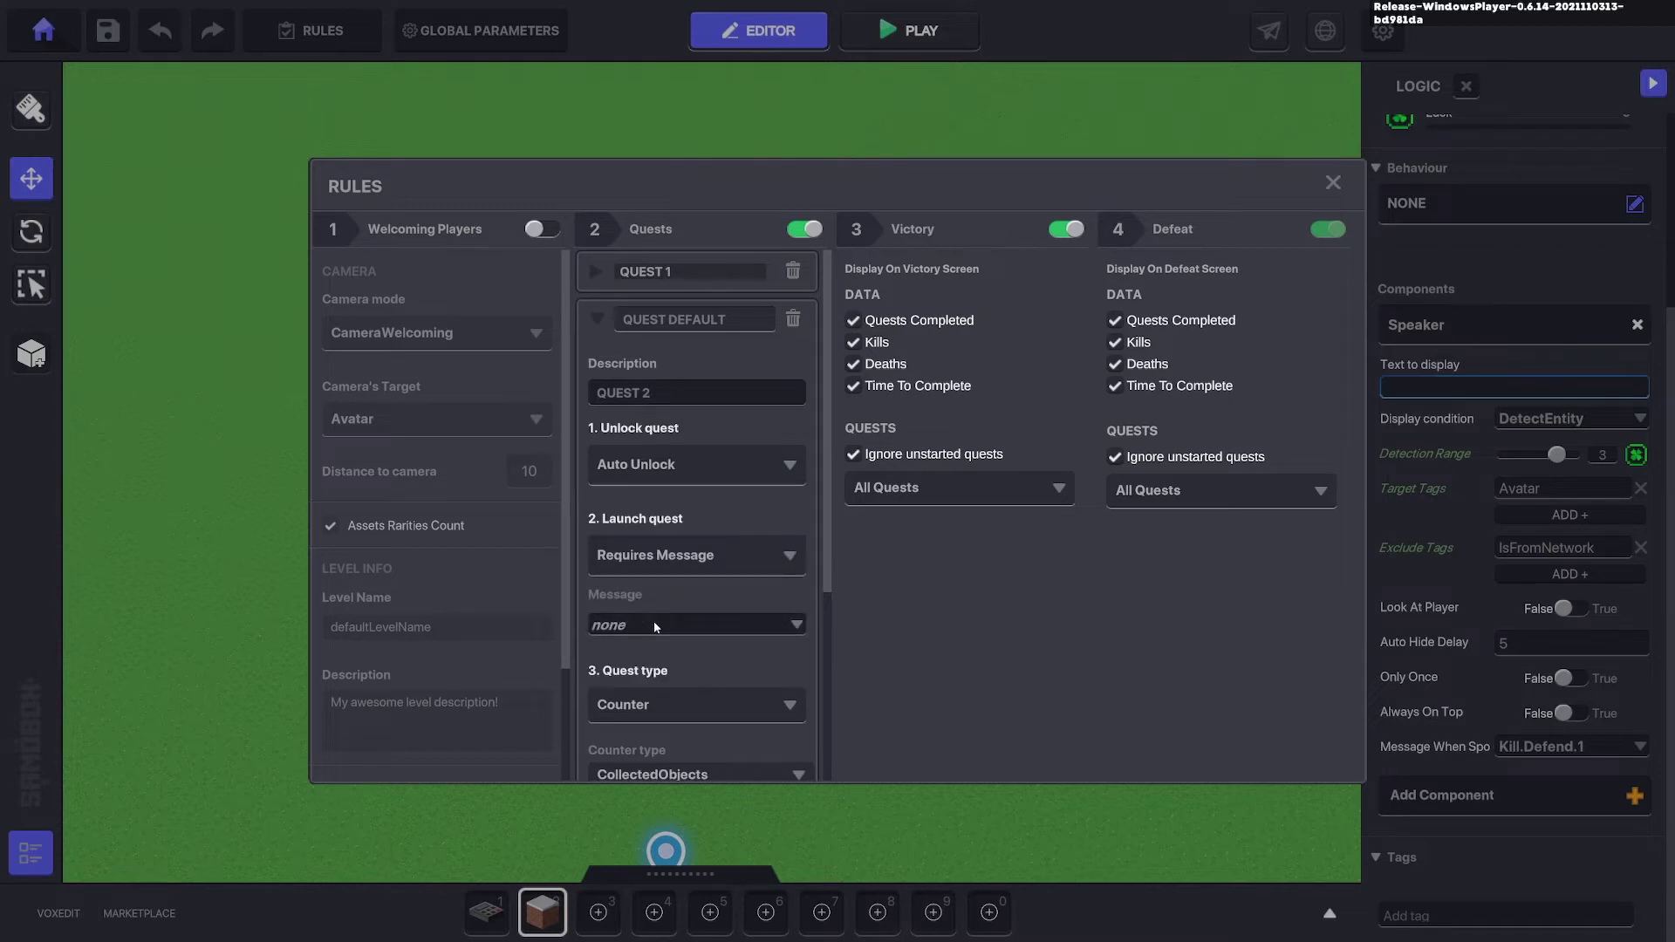
left_click(668, 622)
type("Kill")
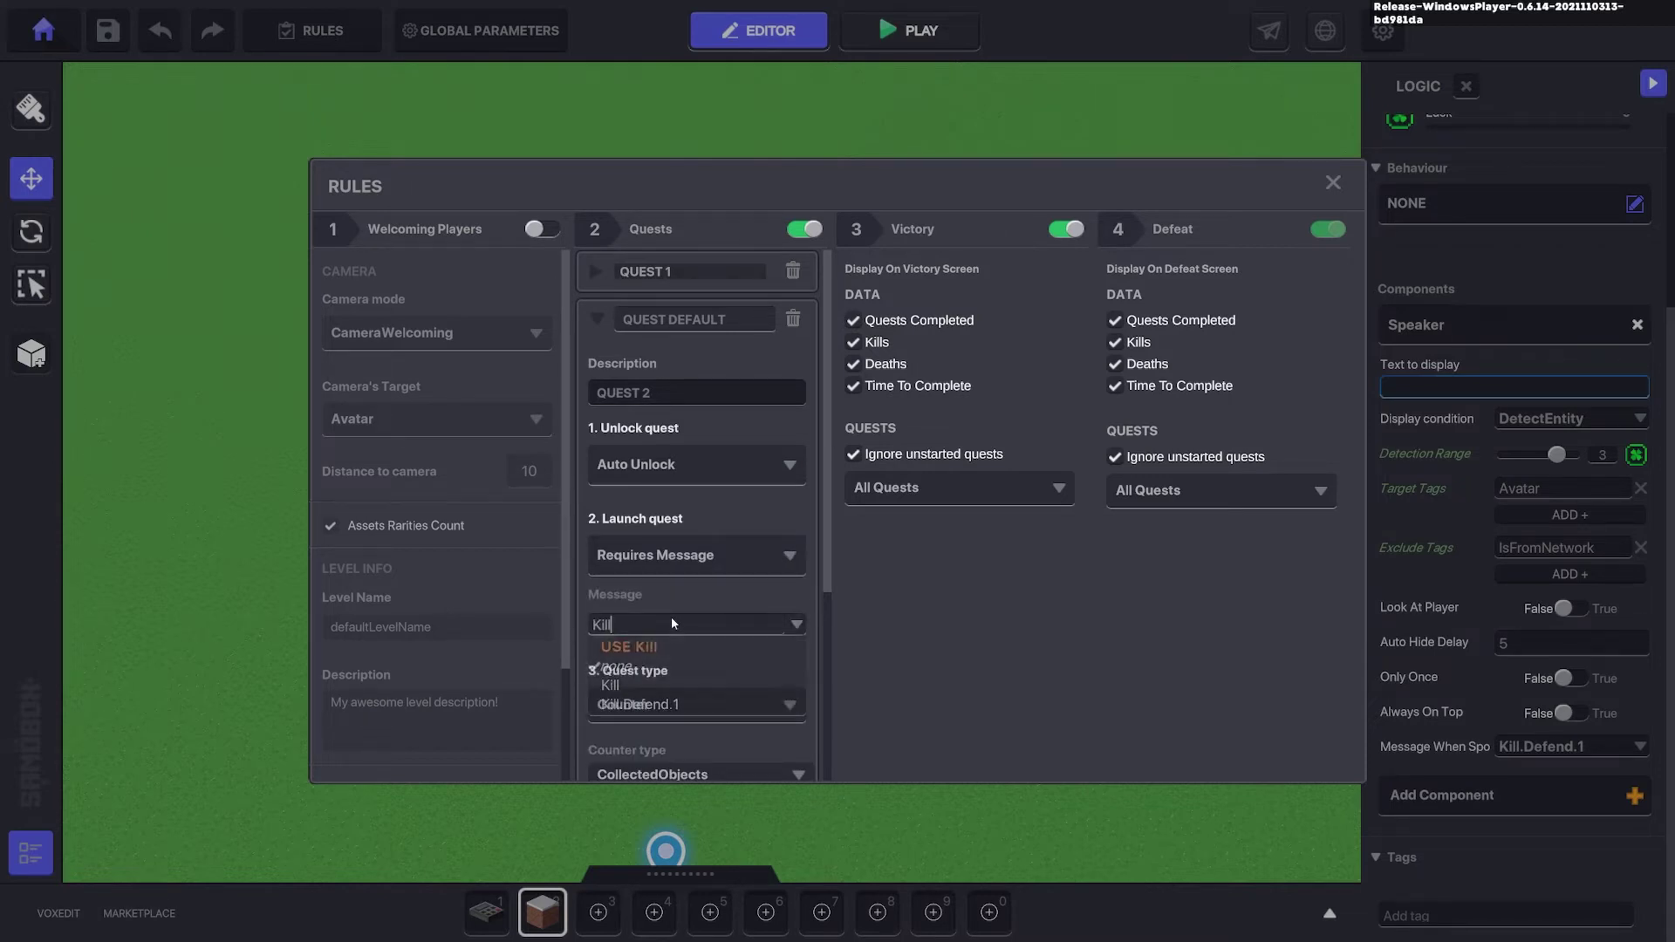
left_click(634, 705)
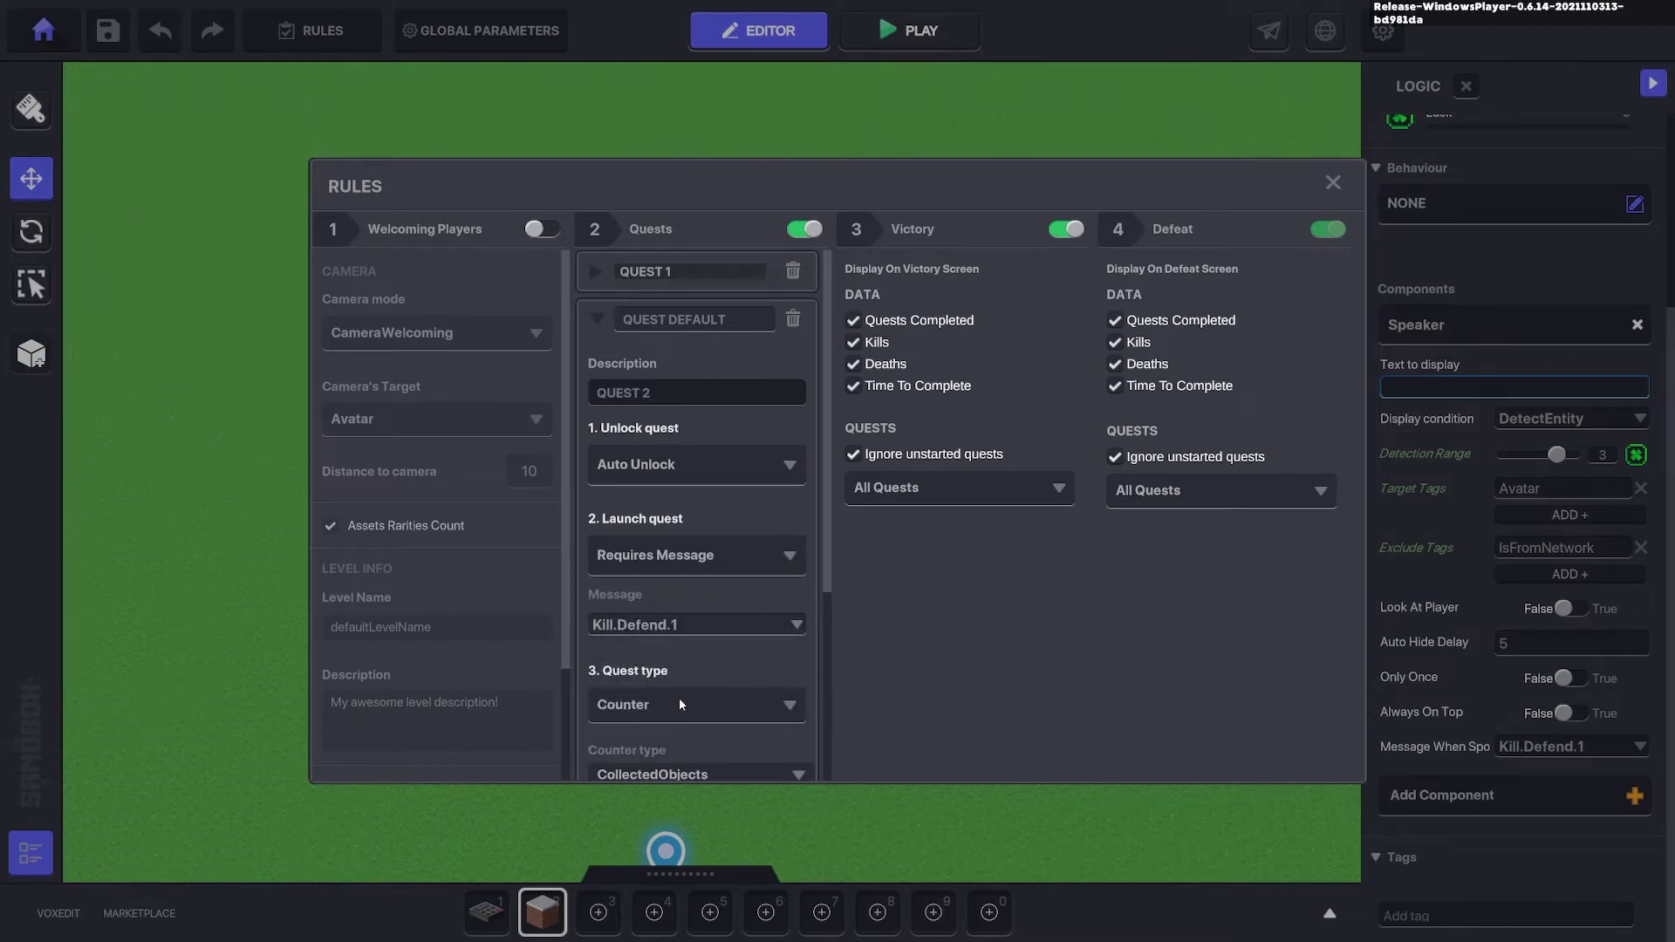
- Set the second quest's type to Timer and close the rules
scroll(698, 671, "down", 4)
left_click(698, 558)
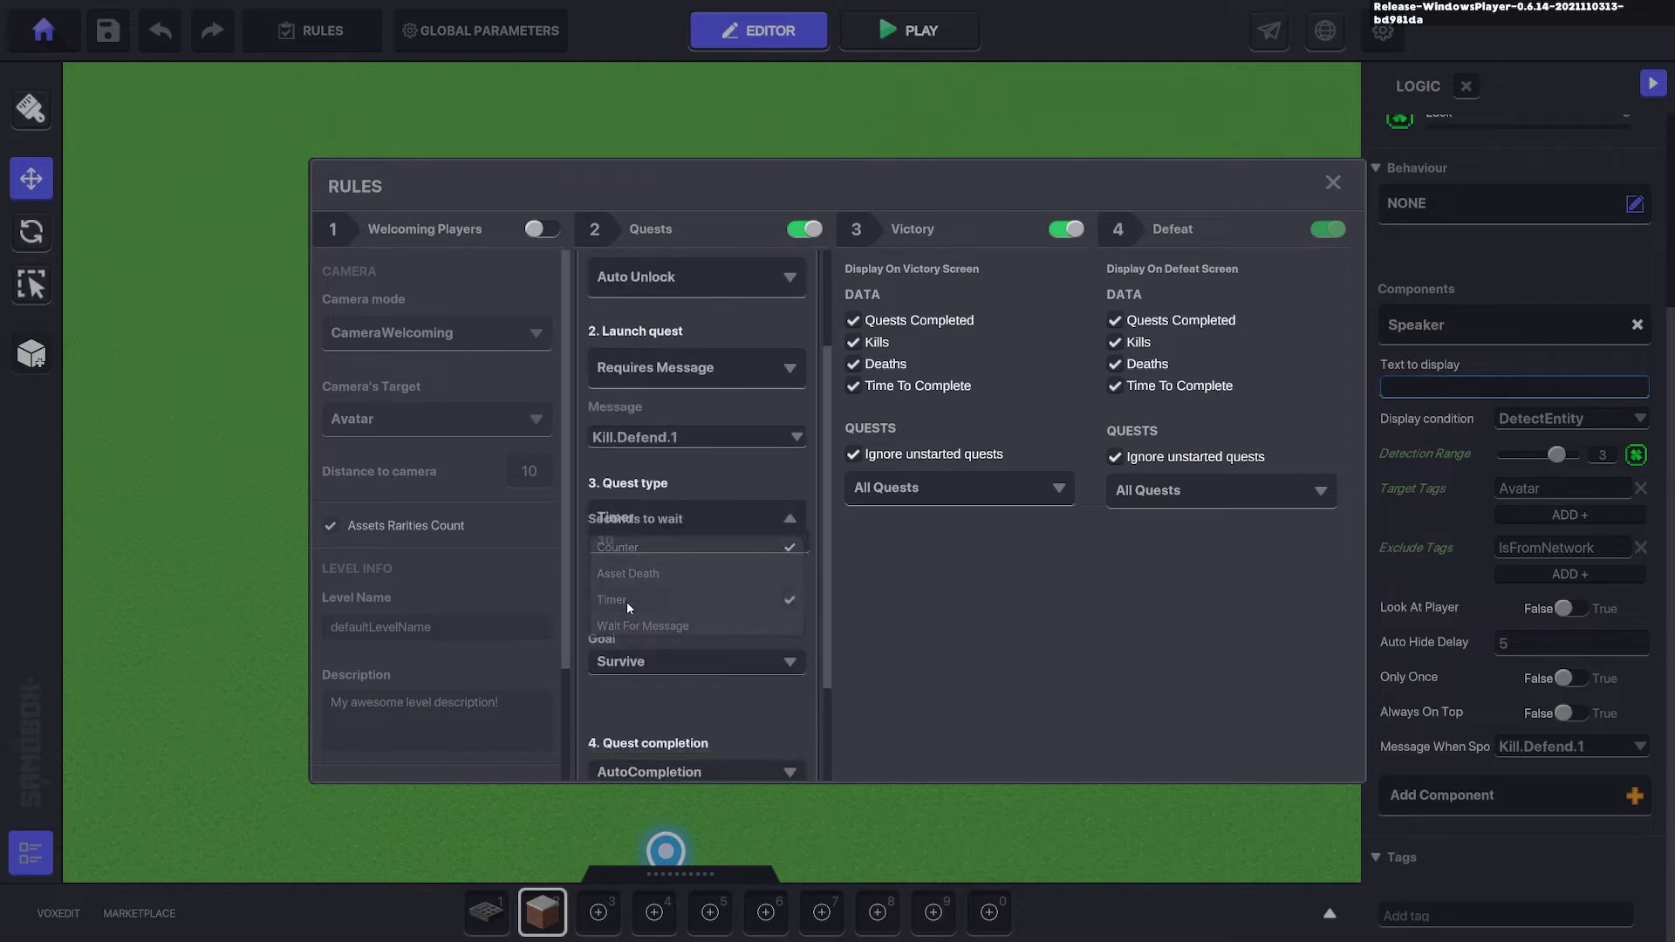
left_click(626, 601)
scroll(703, 605, "down", 3)
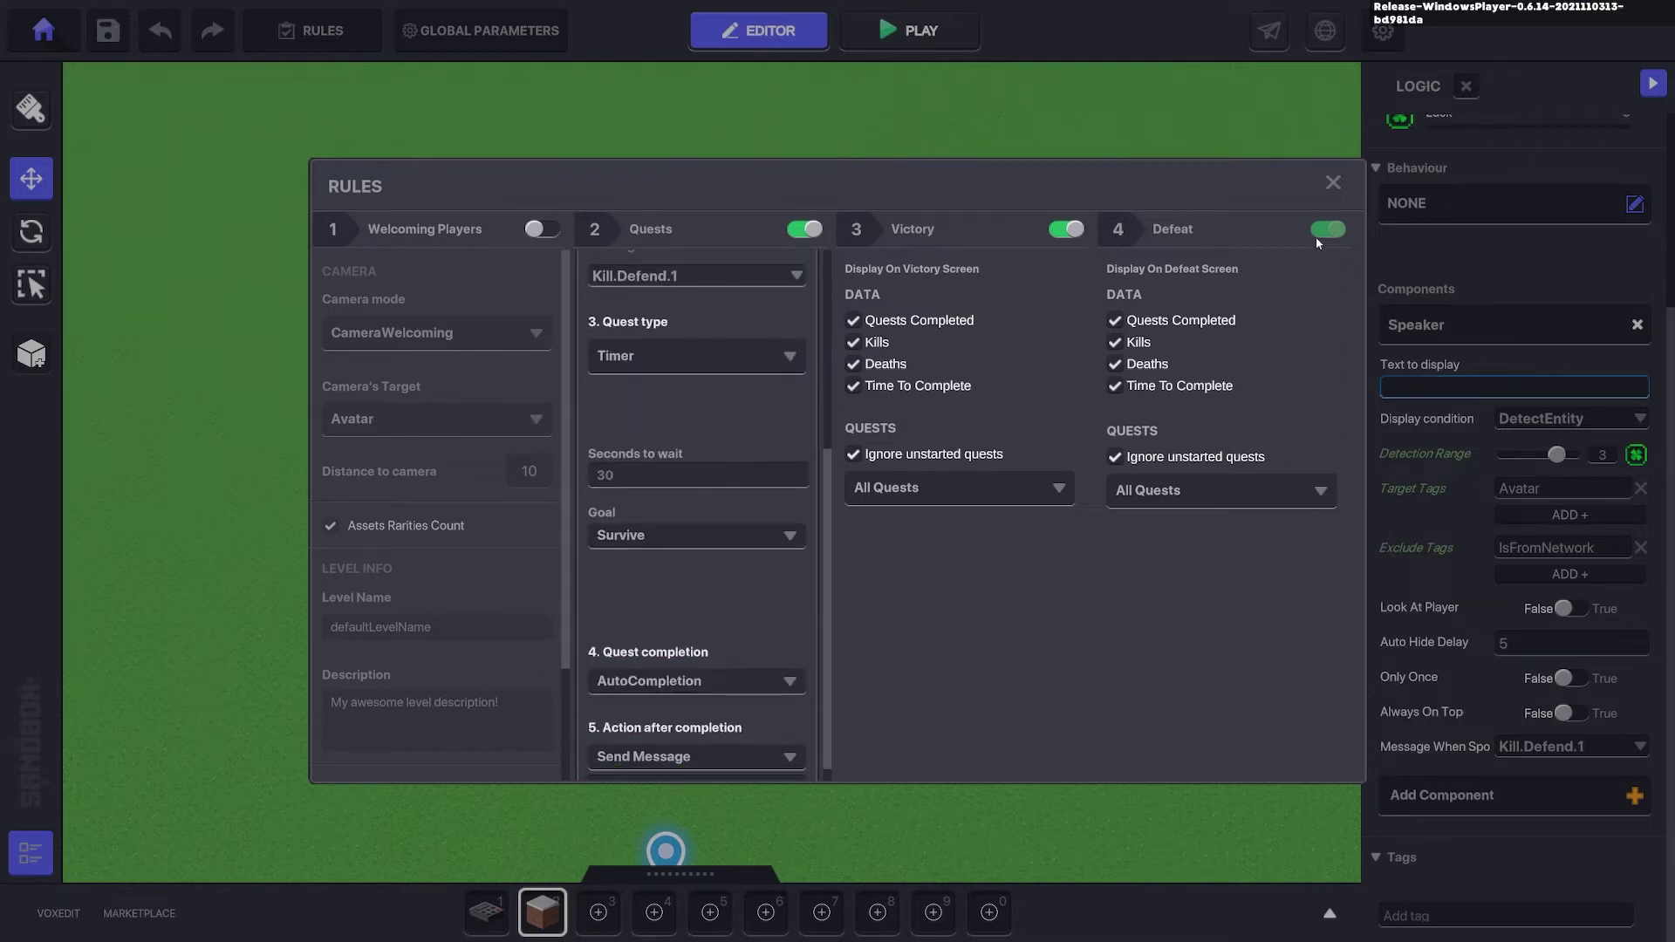
left_click(1333, 182)
- Playtest both quests by running over the first white patch to the second patch and past it, and return to the editor
key("ctrl+p")
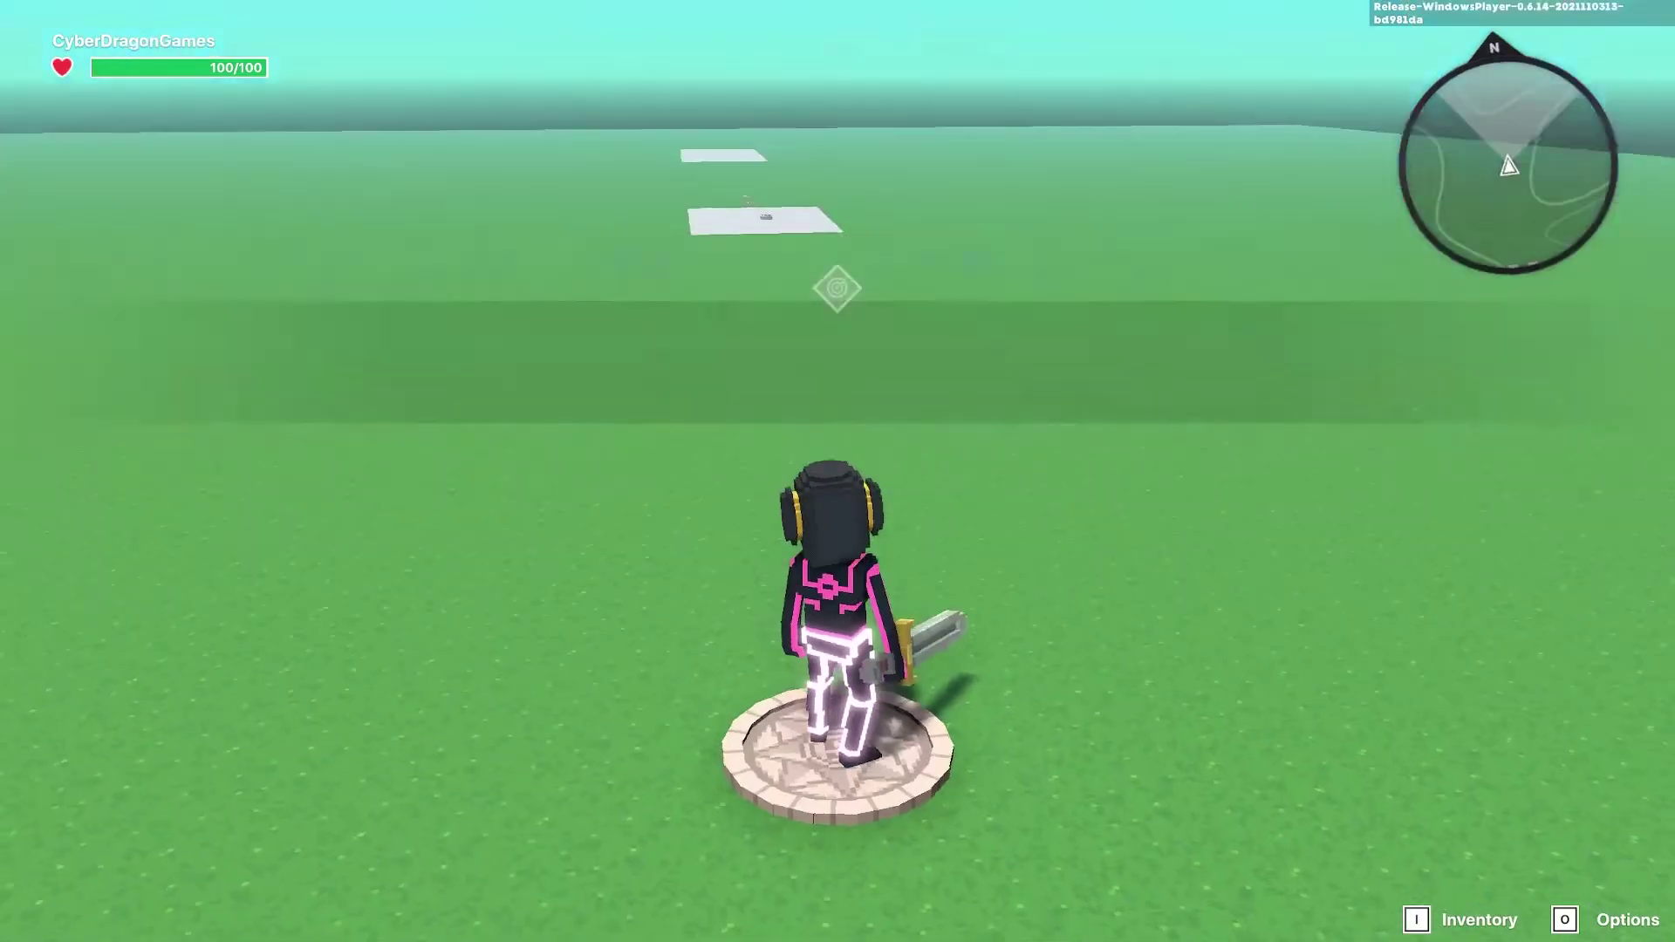
key("w")
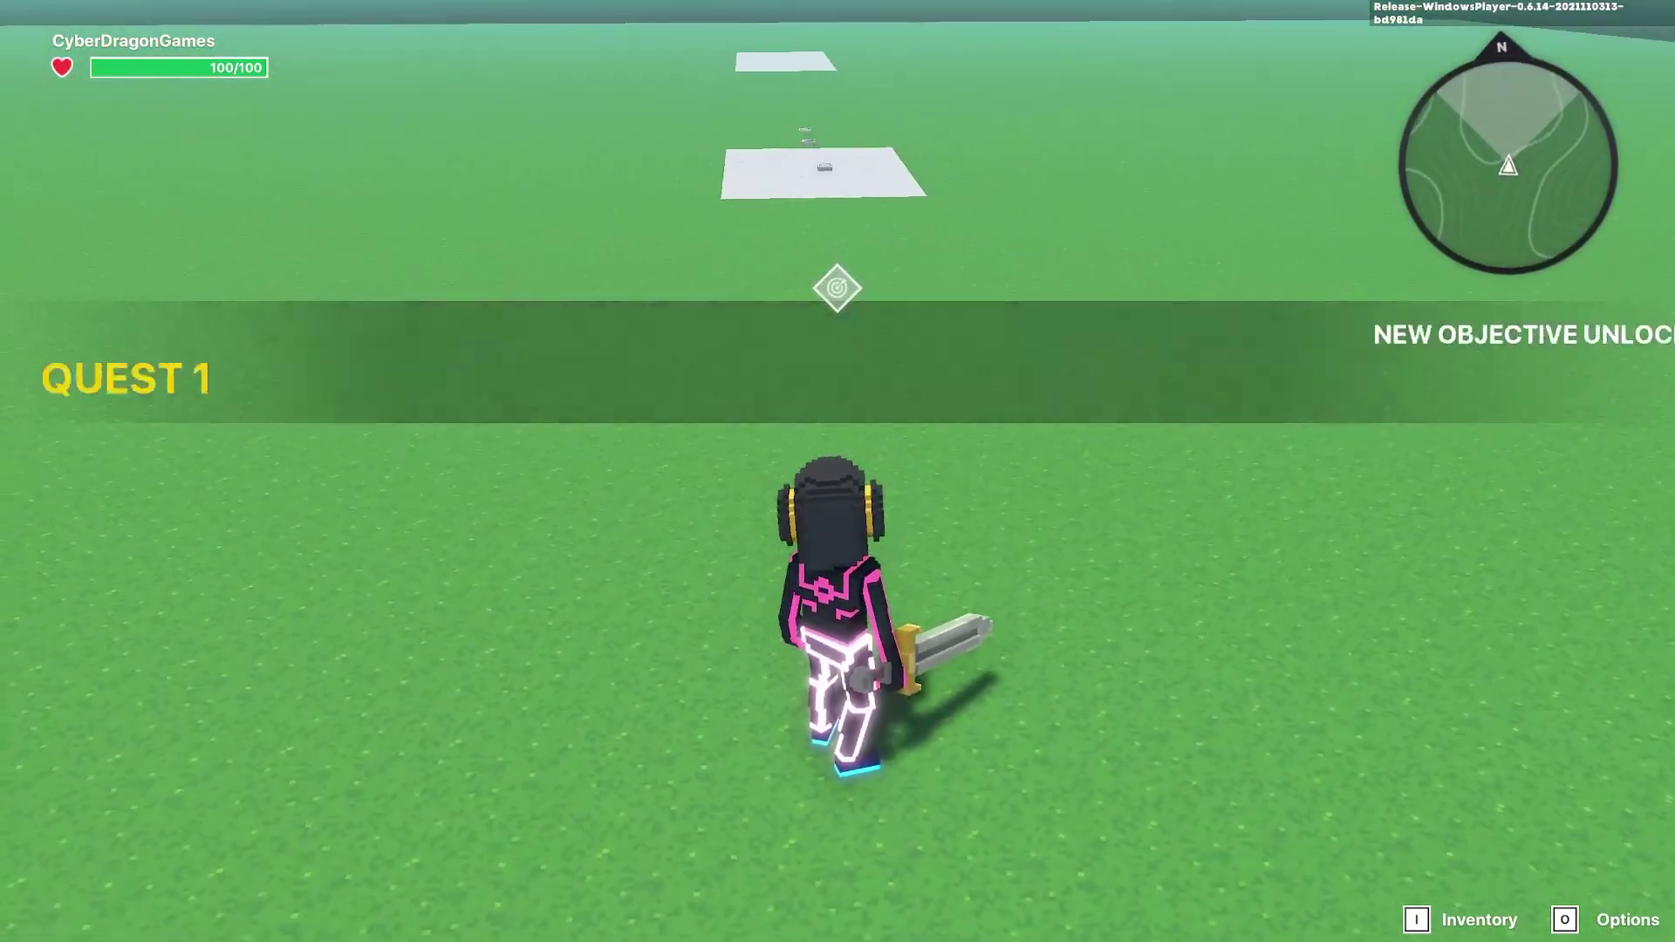
key("w")
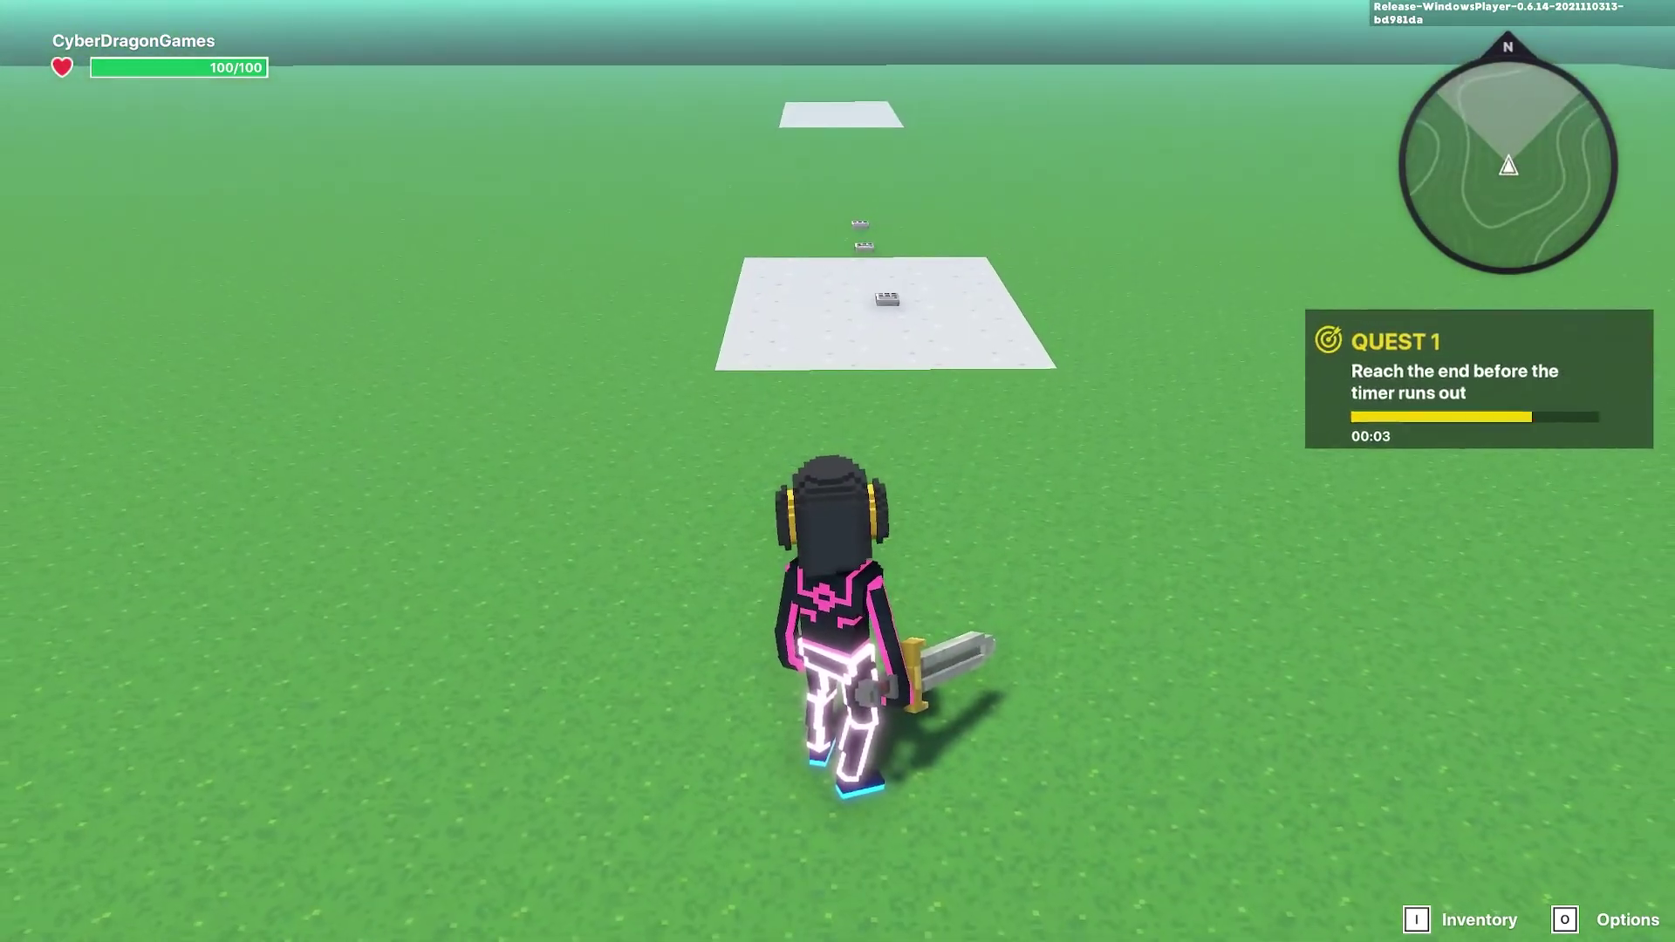
key("w")
key("w")
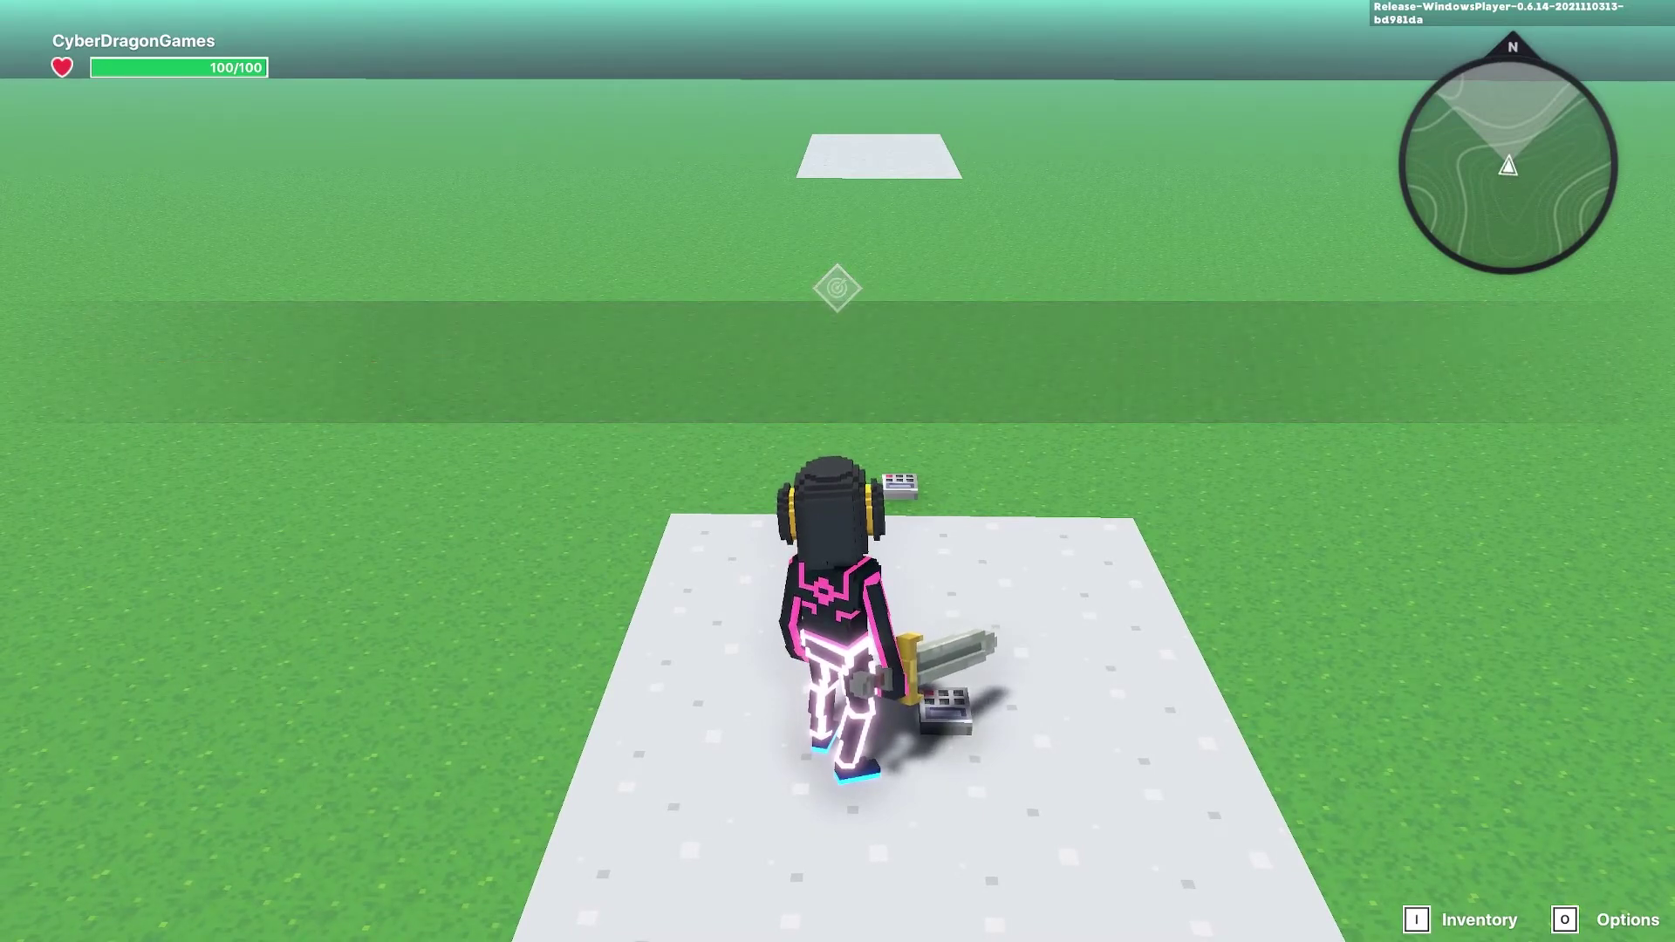
key("w")
key("w")
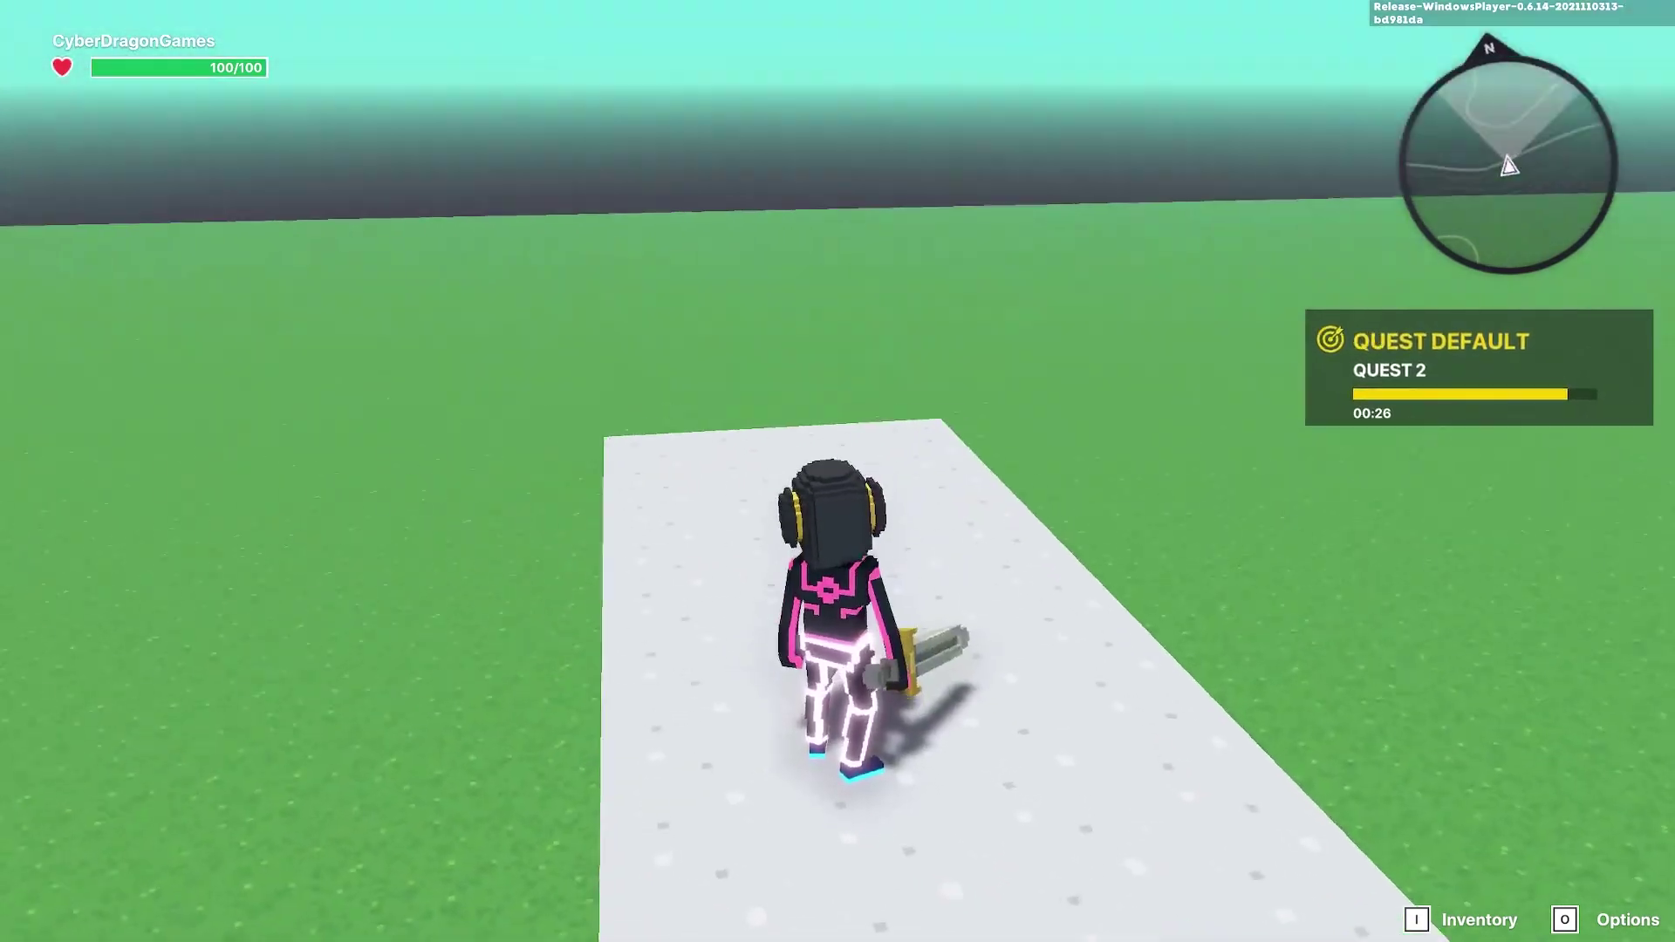
key("w")
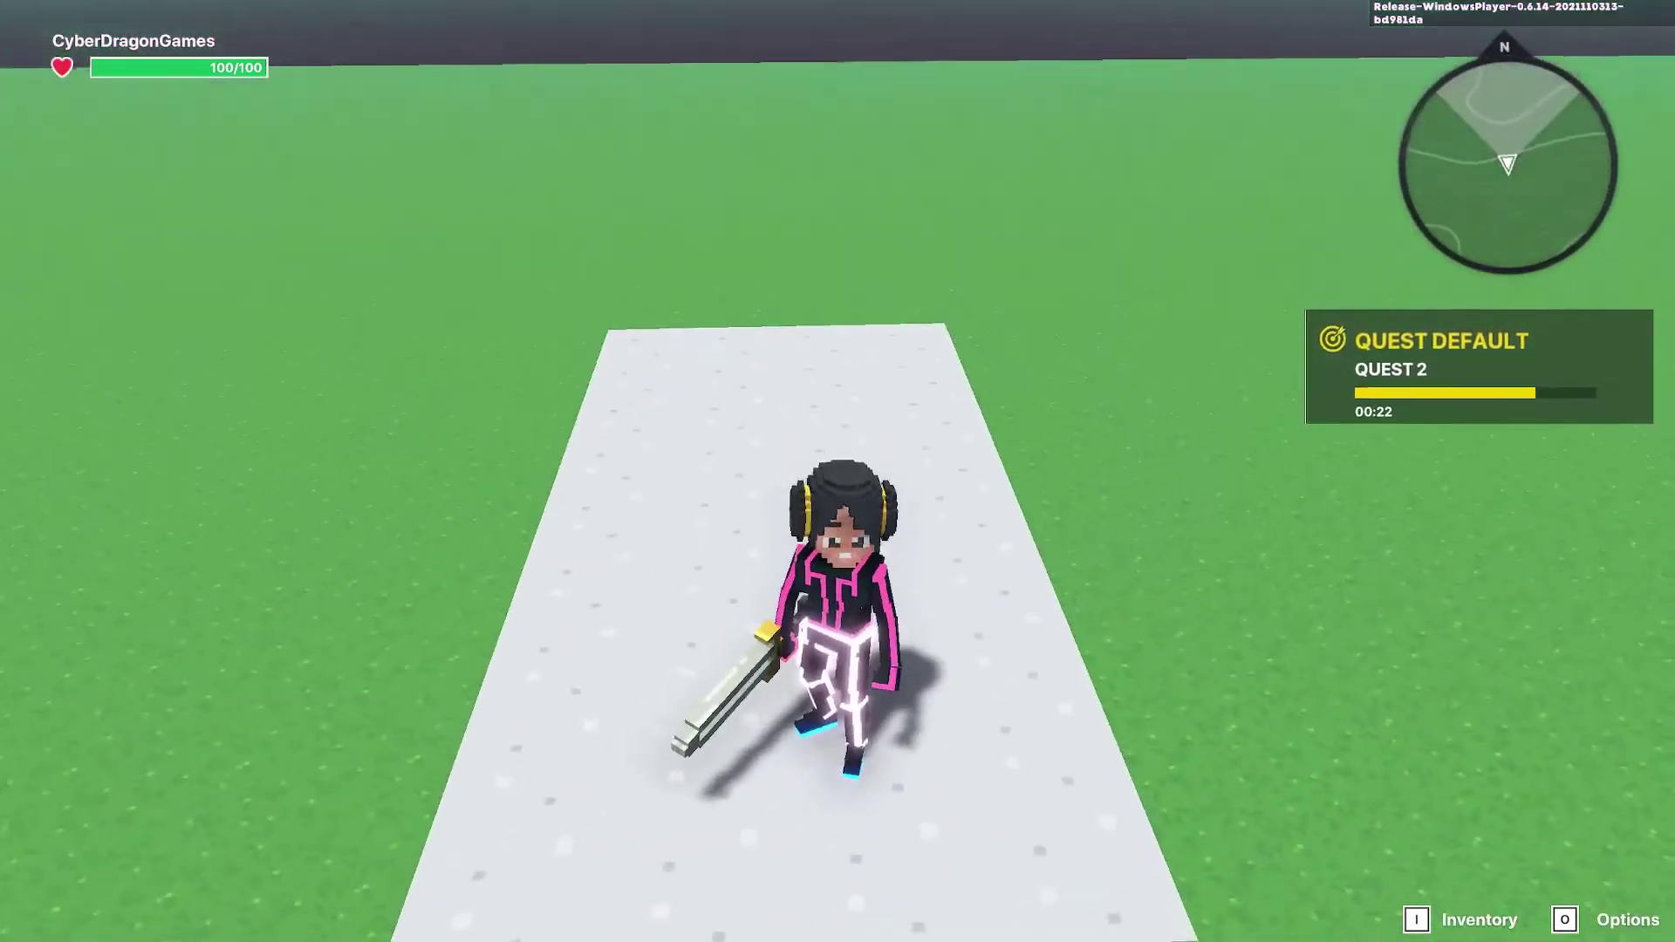
key("w")
key("w")
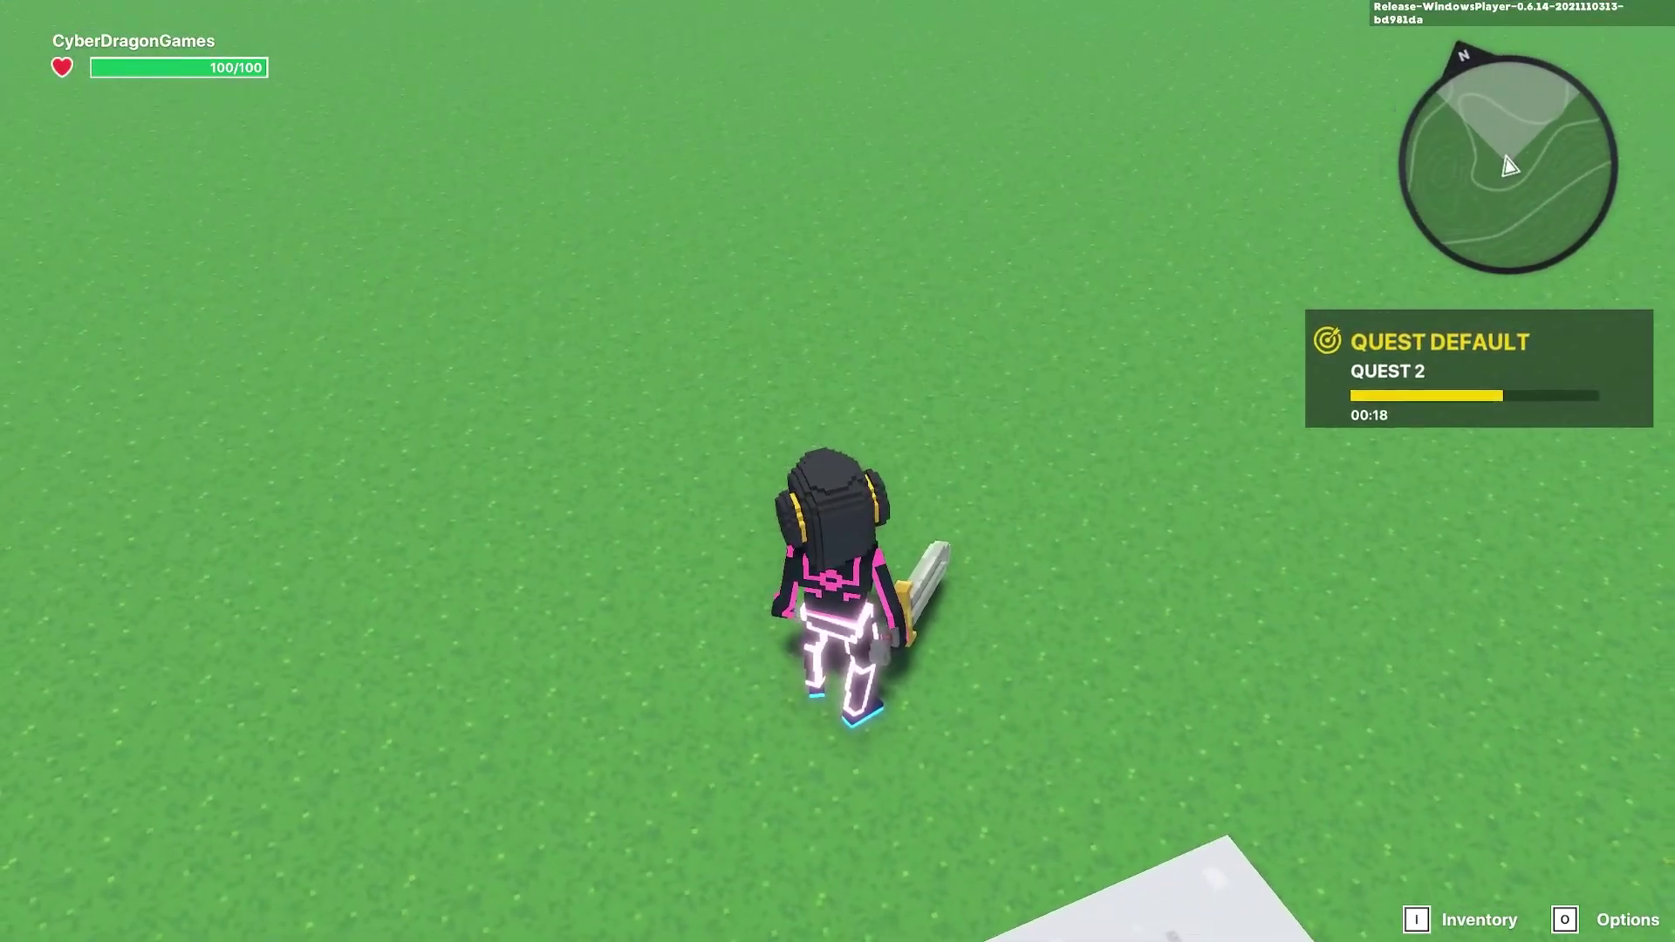
key("s")
key("Escape")
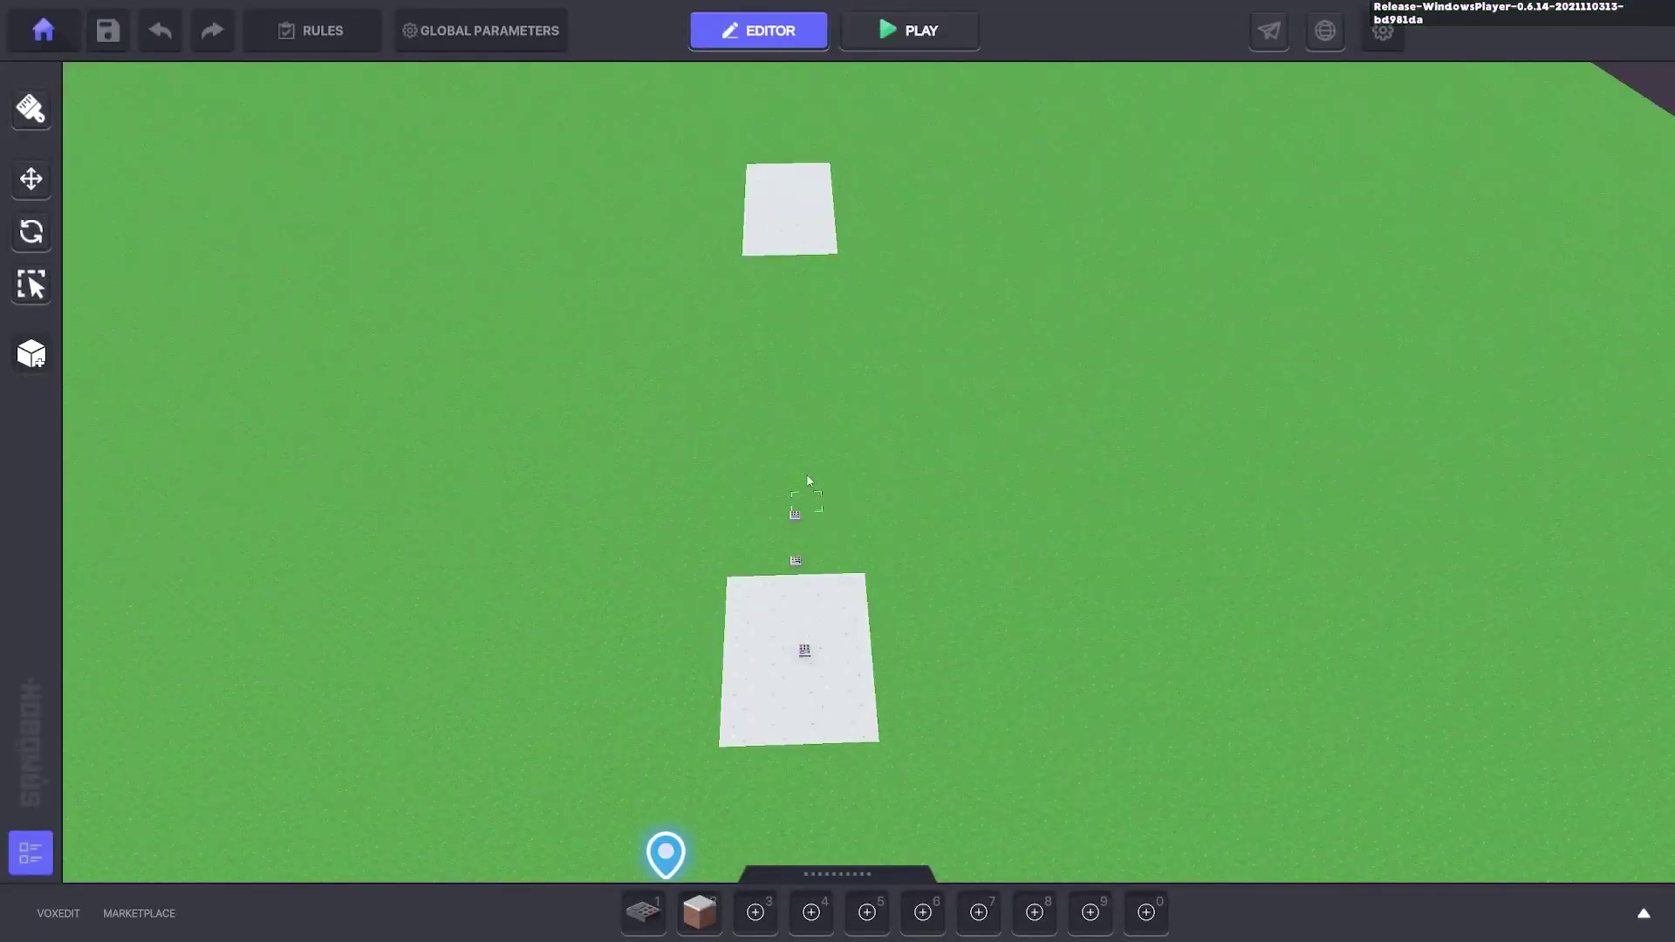
- Duplicate the end switch on the first white patch and move the copy onto the second patch
left_click(314, 31)
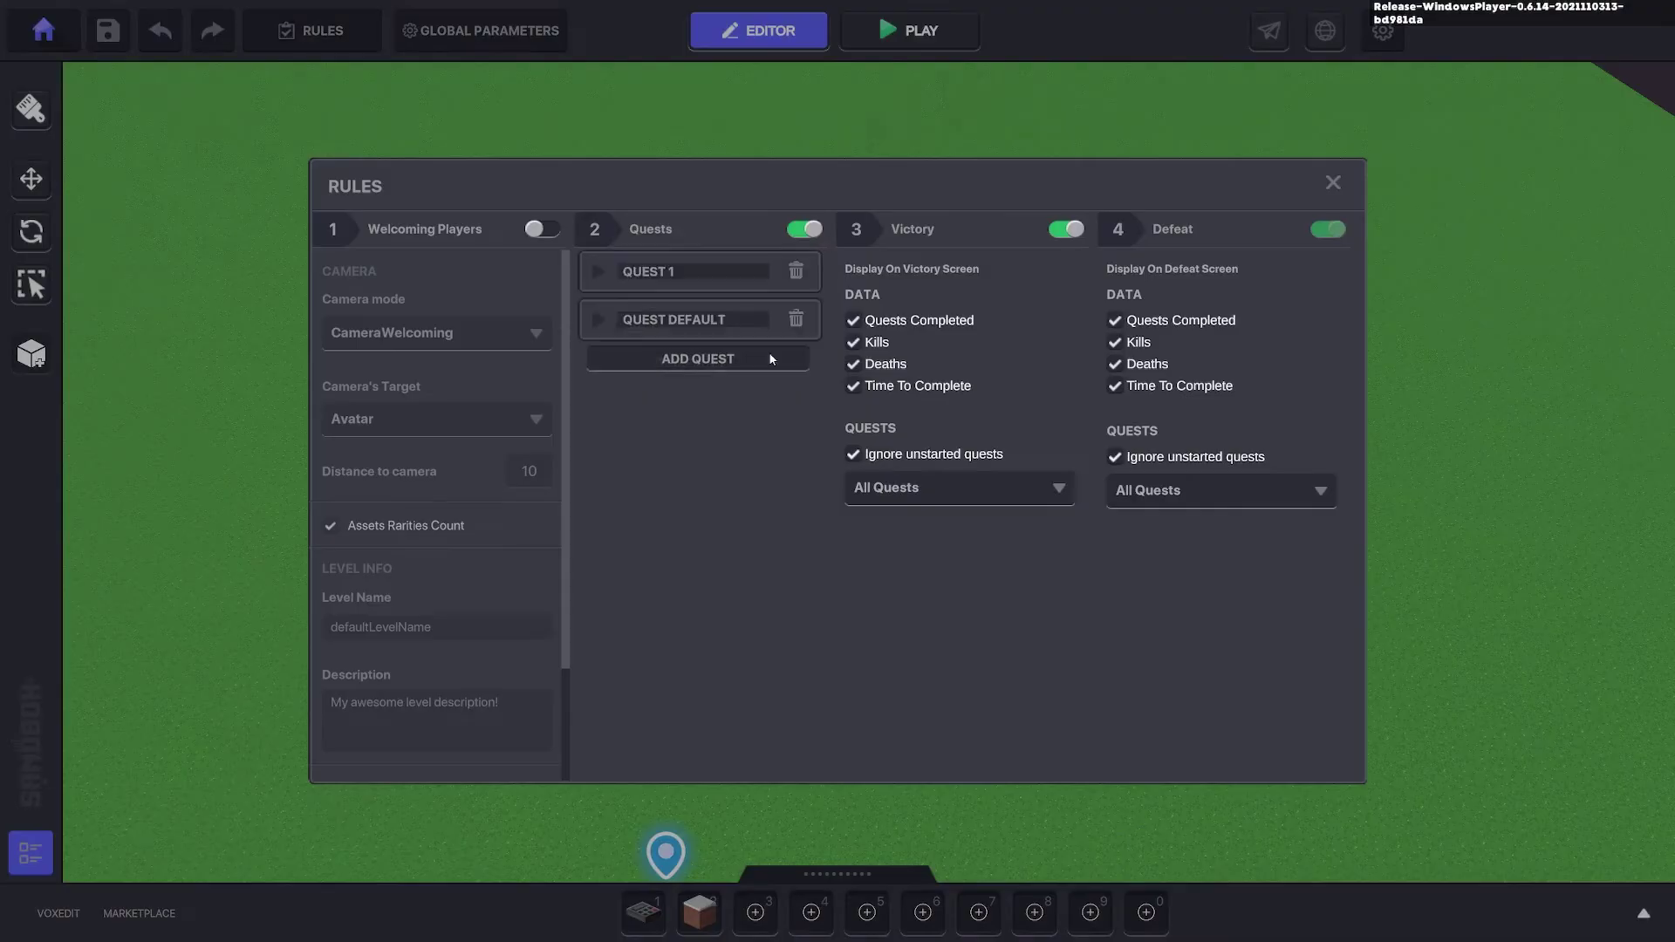
left_click(1331, 185)
left_click(739, 717)
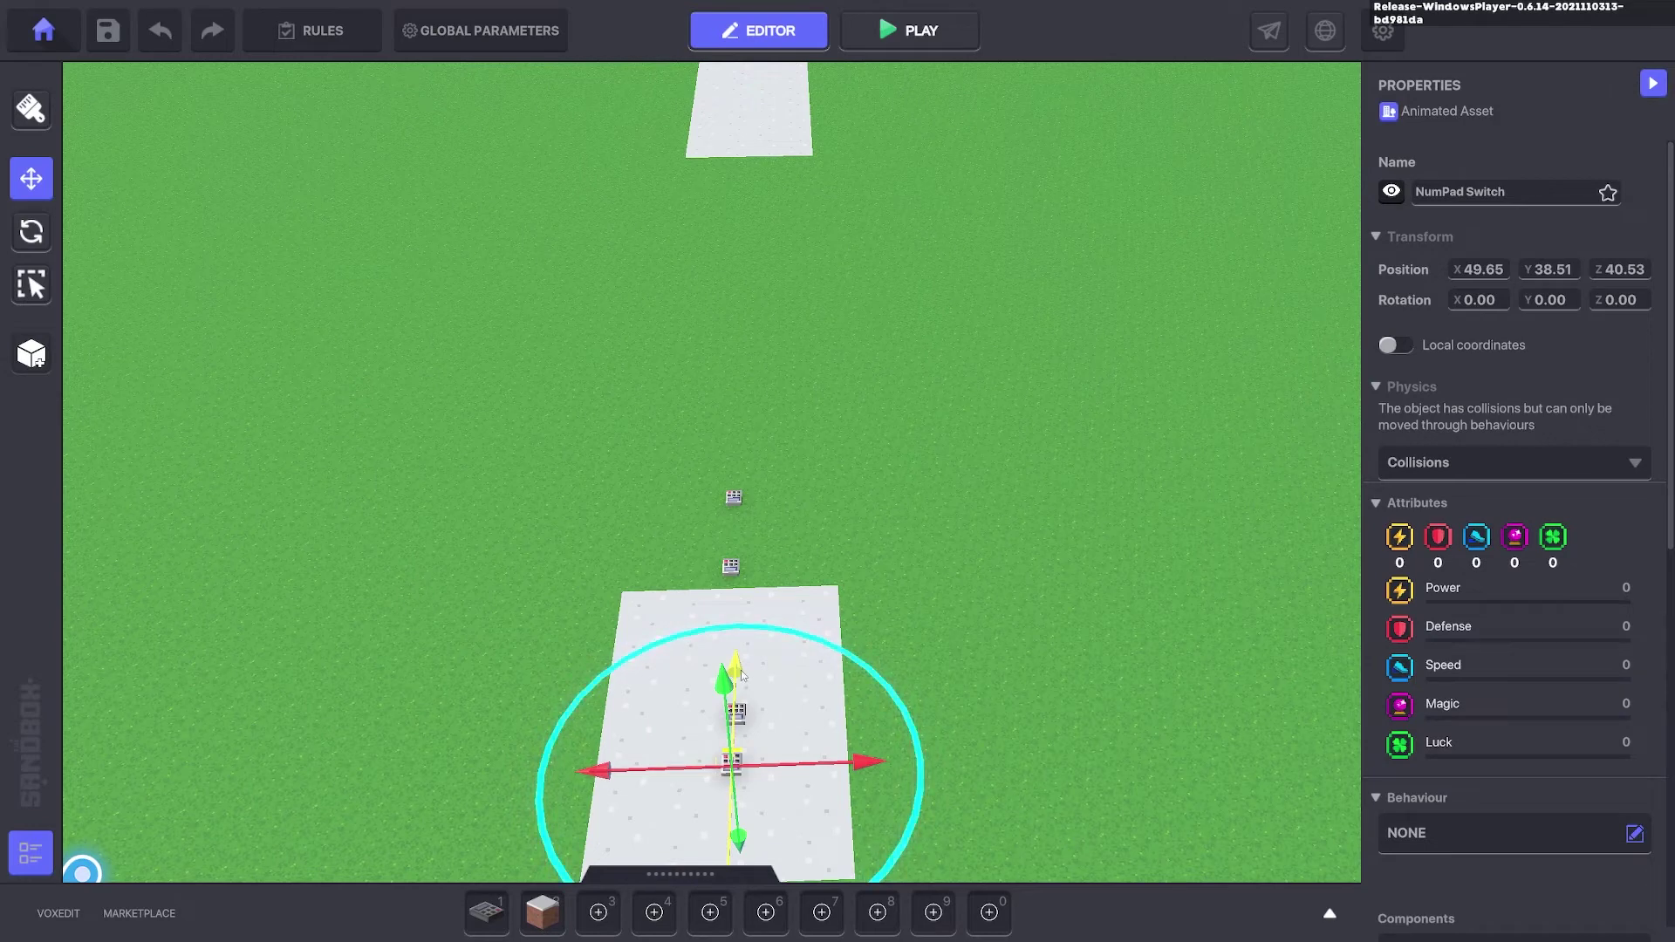
left_click_drag(748, 807, 771, 94)
- Set the Speaker's message when spoken to a new message, Kill.Defend.2, on the end switch of the second patch
scroll(1513, 618, "down", 8)
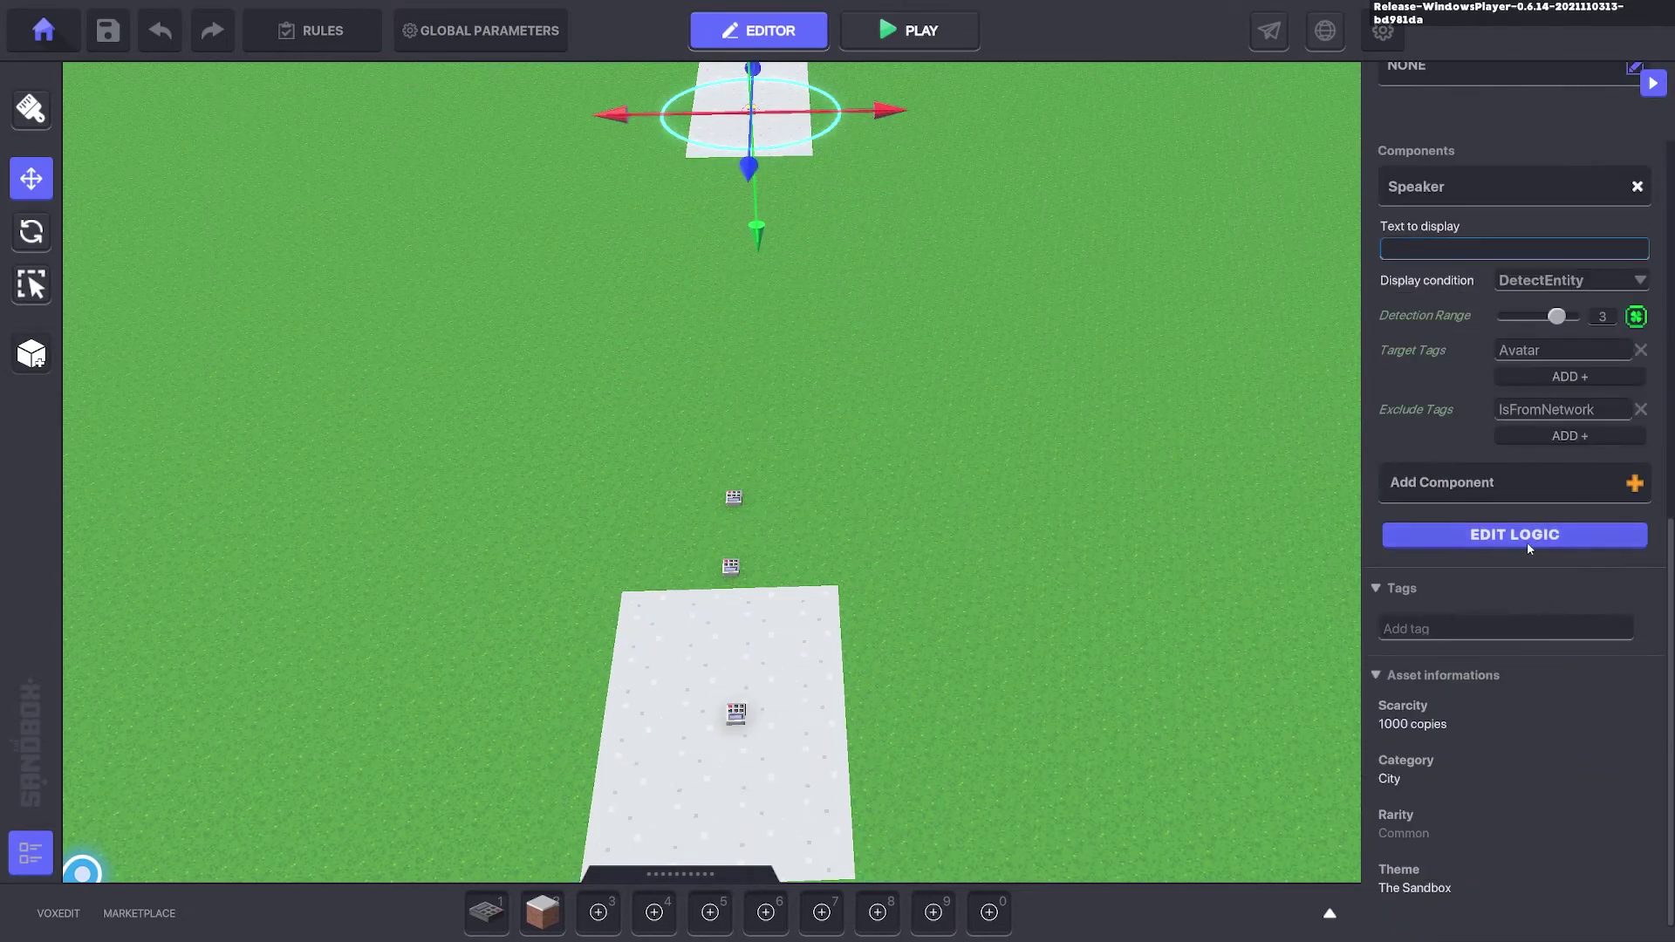
left_click(1527, 539)
scroll(1536, 761, "down", 3)
left_click(1547, 750)
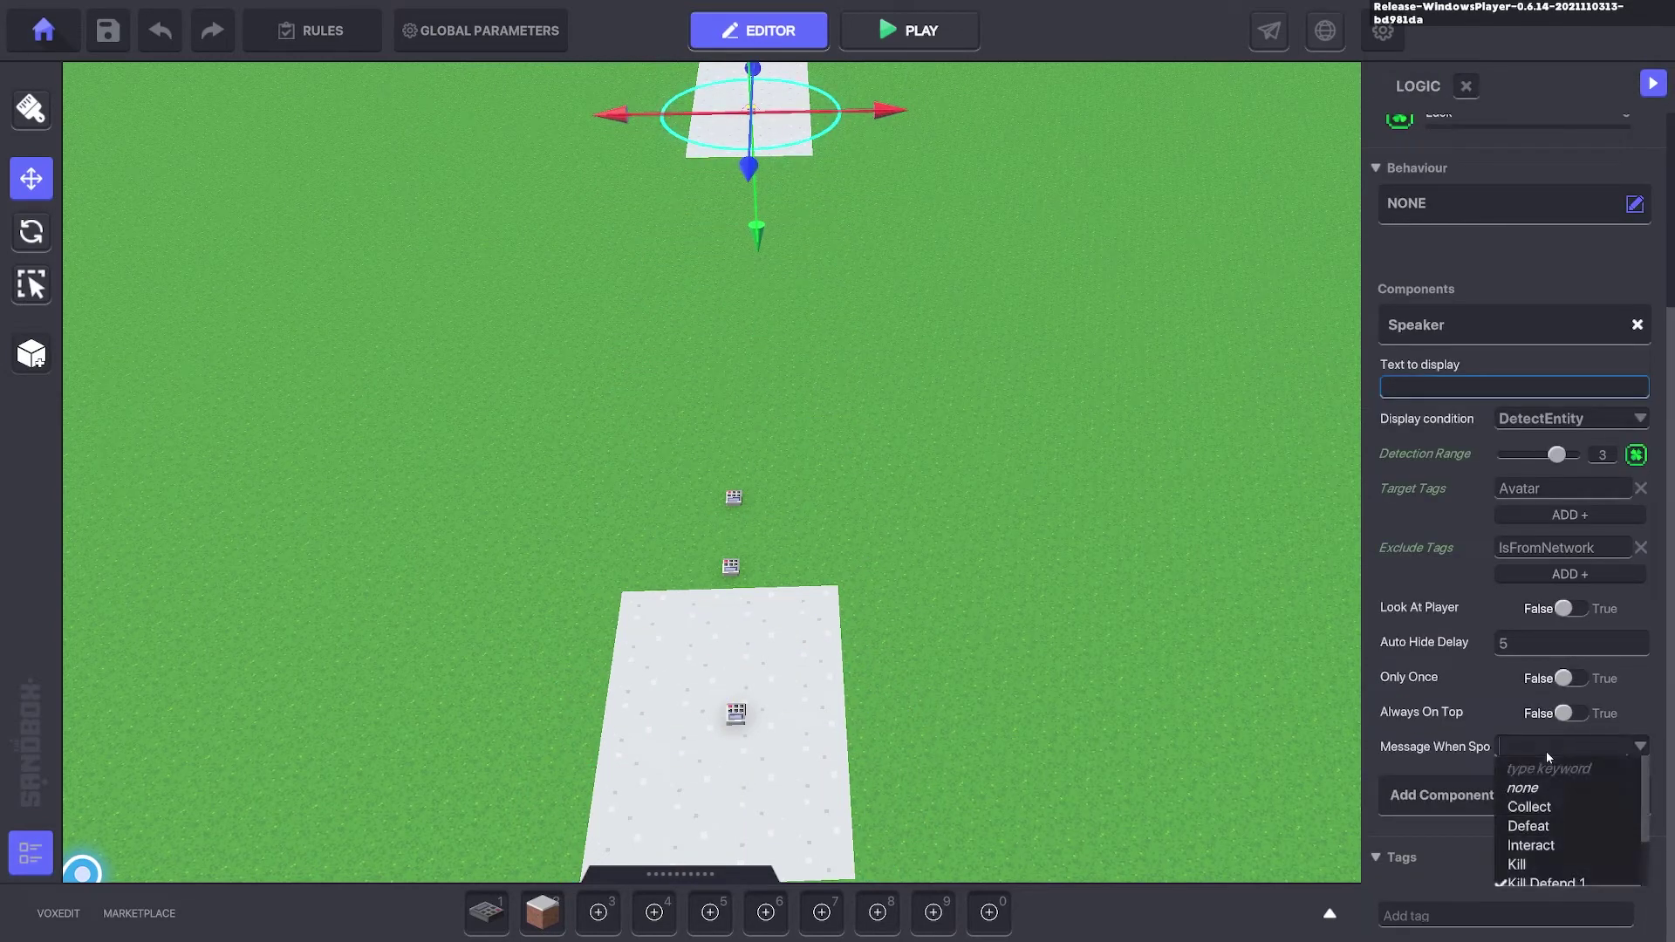
type("Kil.Defend")
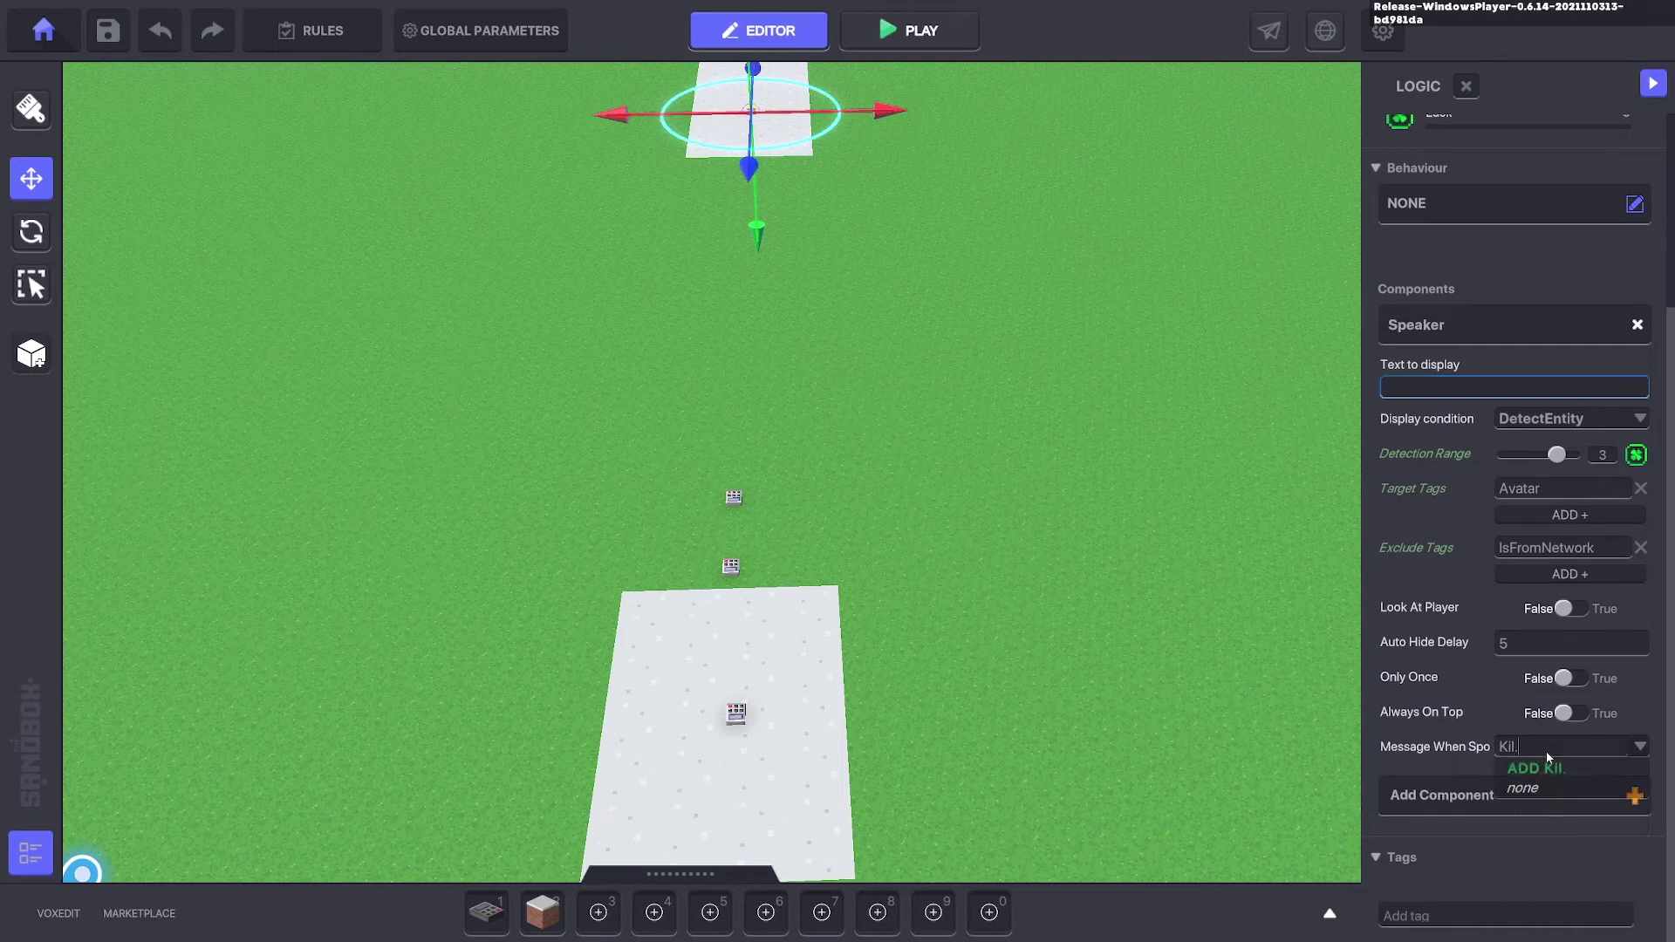
key("BackSpace")
key("BackSpace")
key("BackSpace")
key("BackSpace")
key("BackSpace")
key("BackSpace")
key("BackSpace")
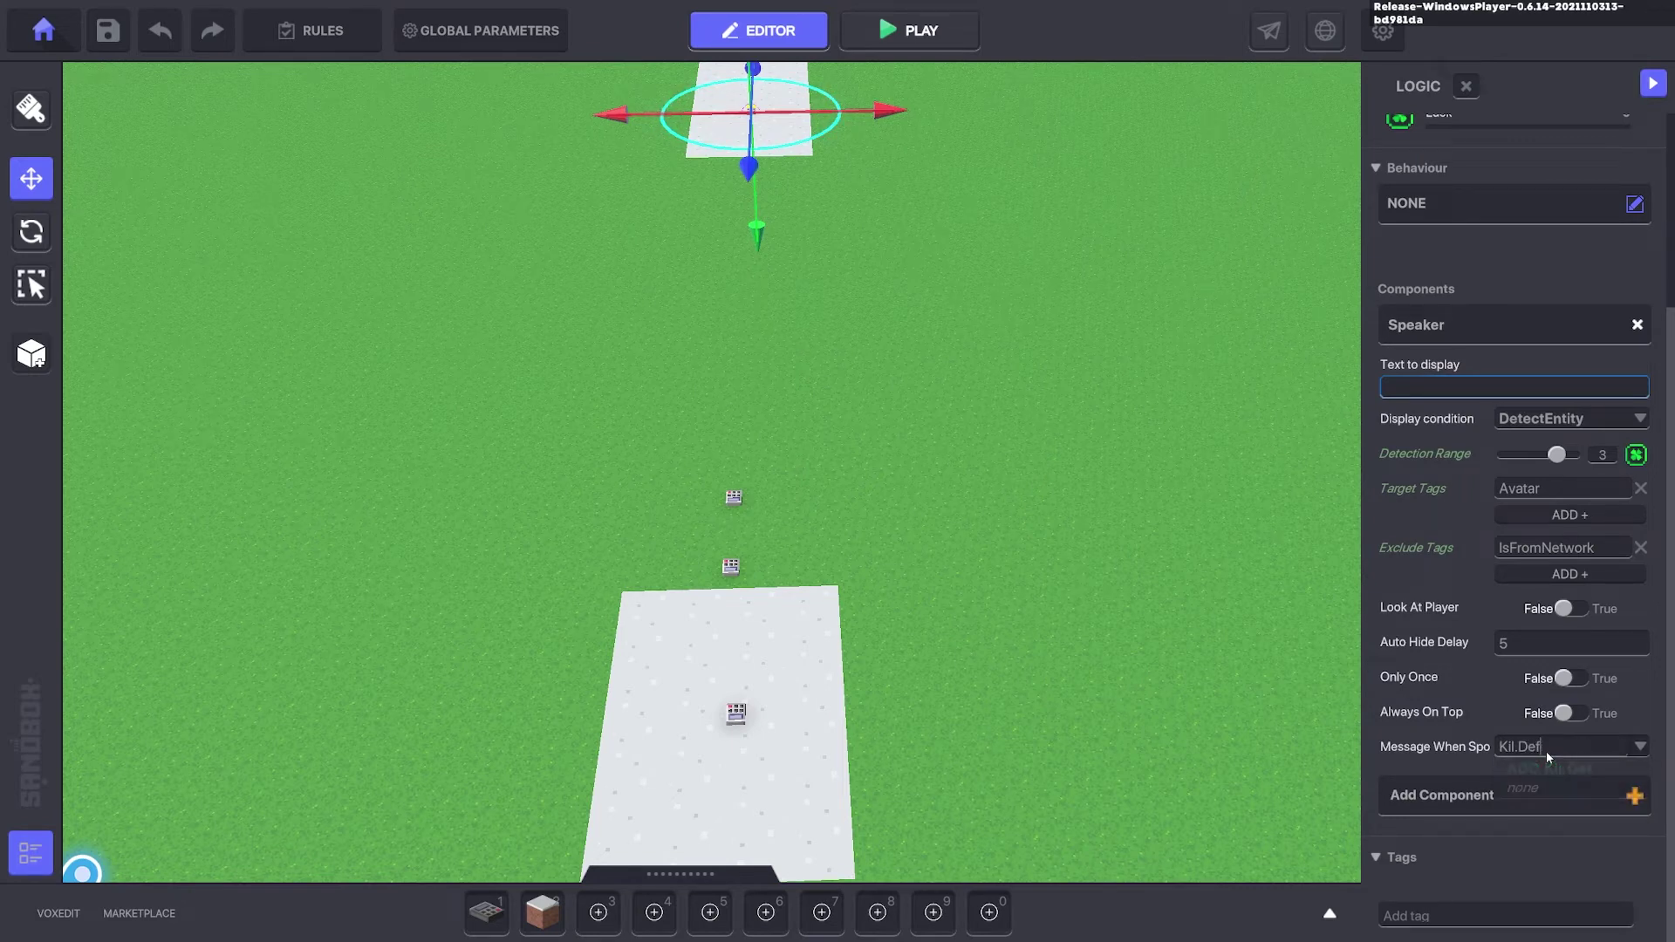
type("l.")
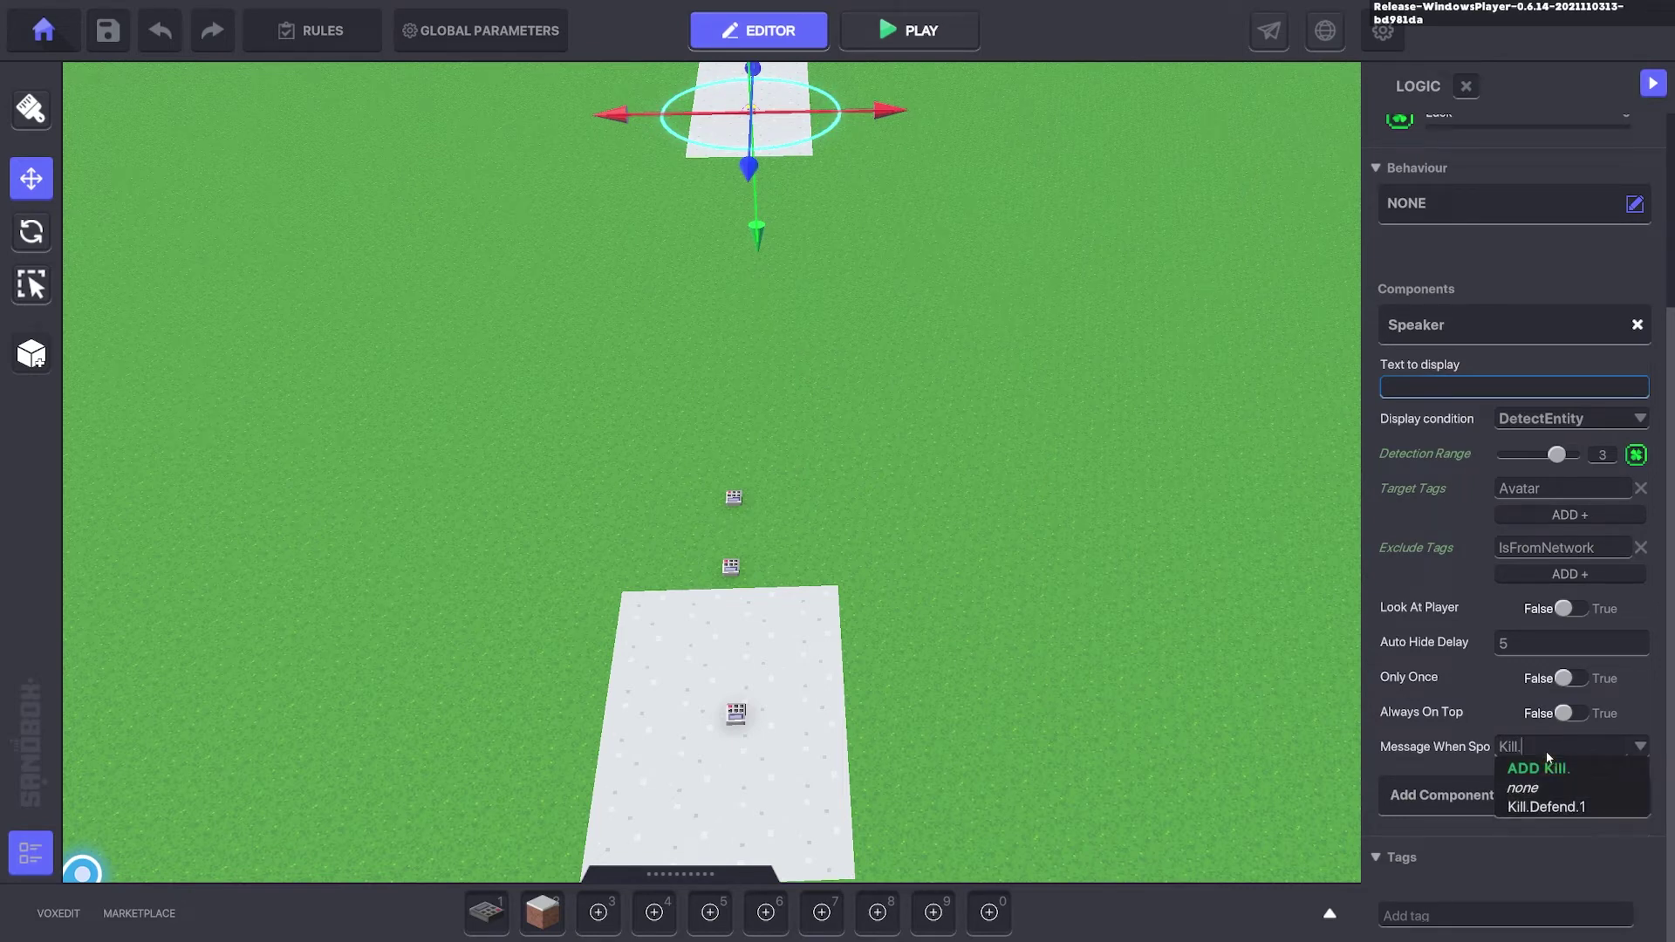
type("Defend.2")
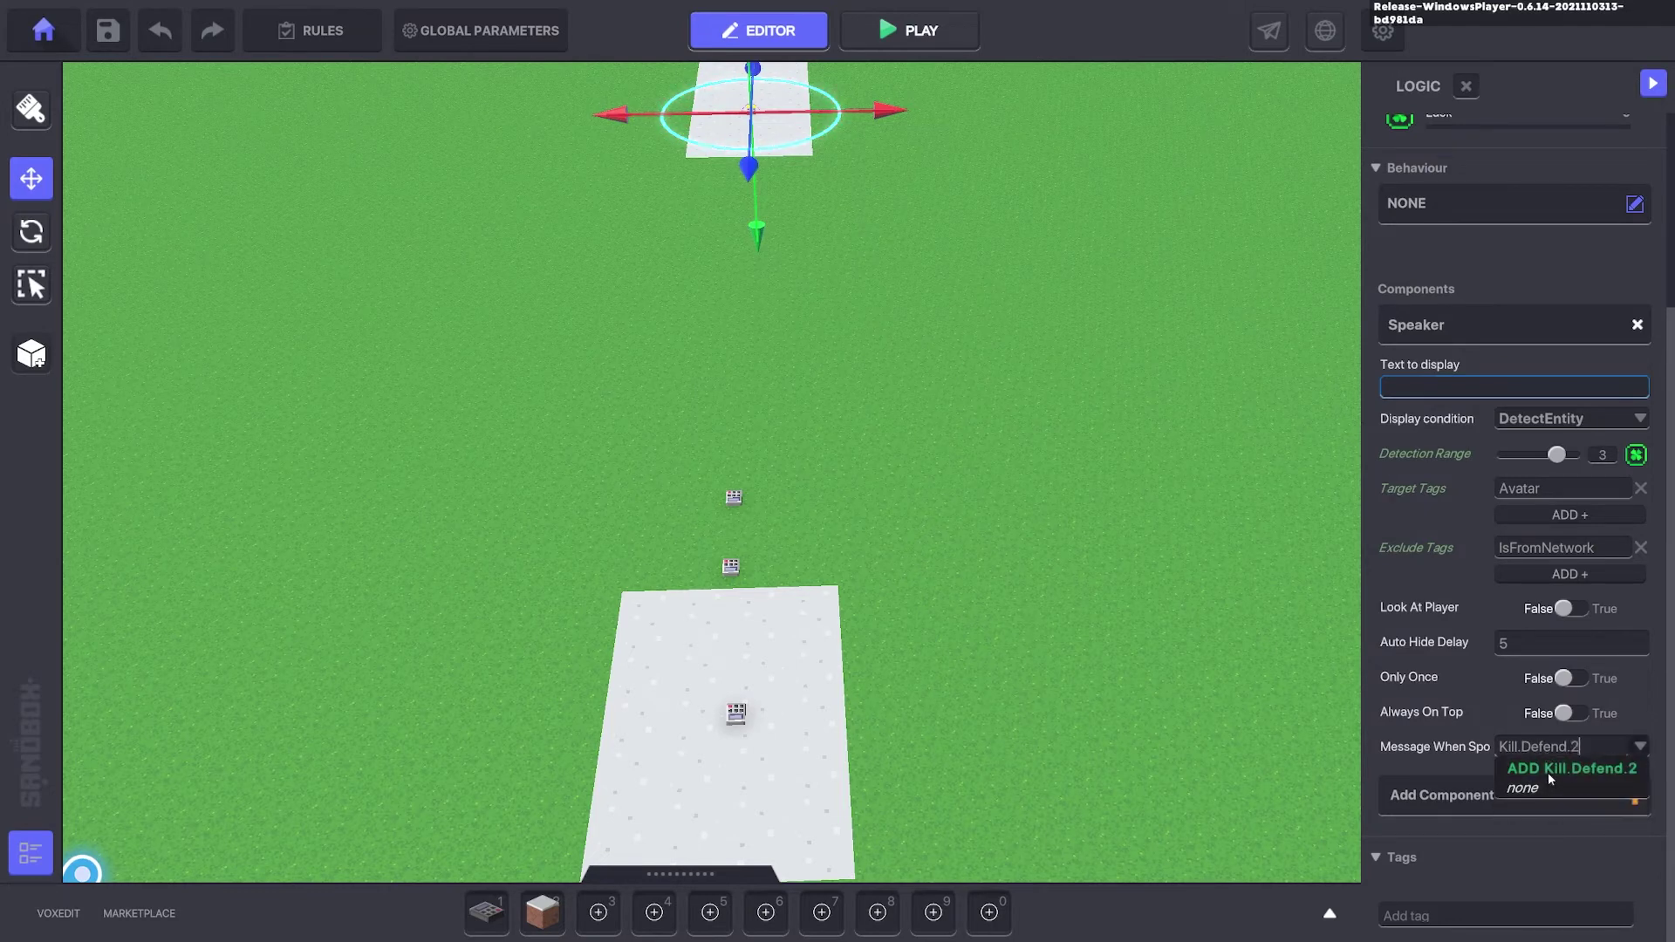
left_click(1548, 770)
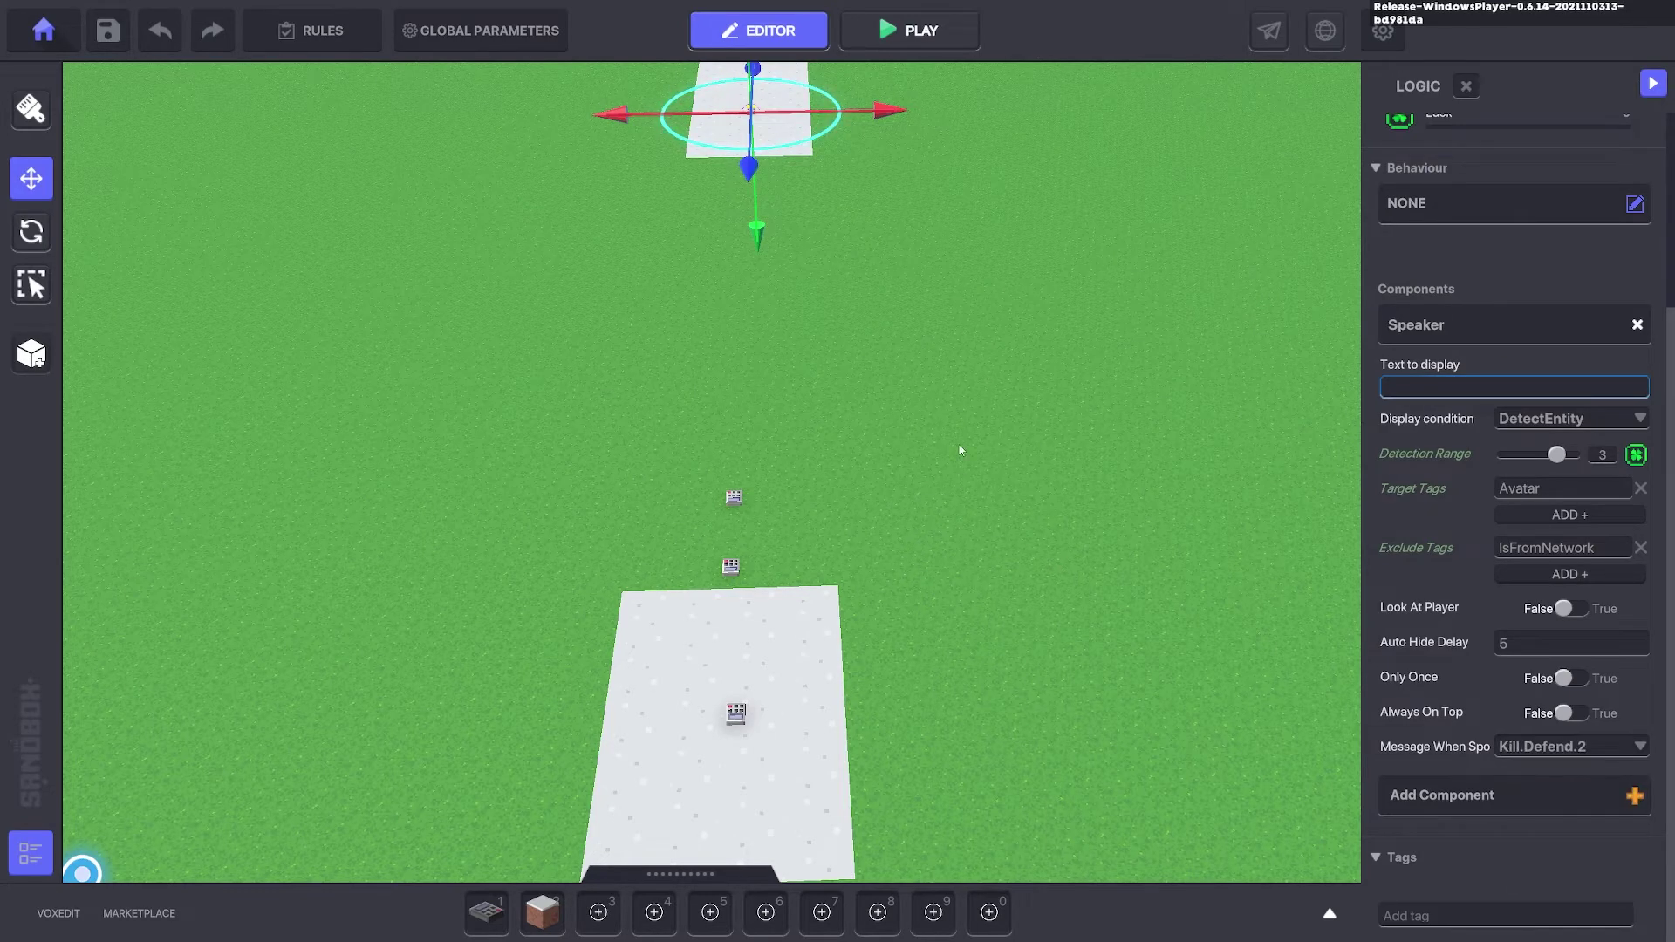
- Duplicate the farther Health switch behind the first patch and move the copy to the far edge of the second patch
middle_click_drag(960, 450, 927, 441)
scroll(928, 441, "up", 4)
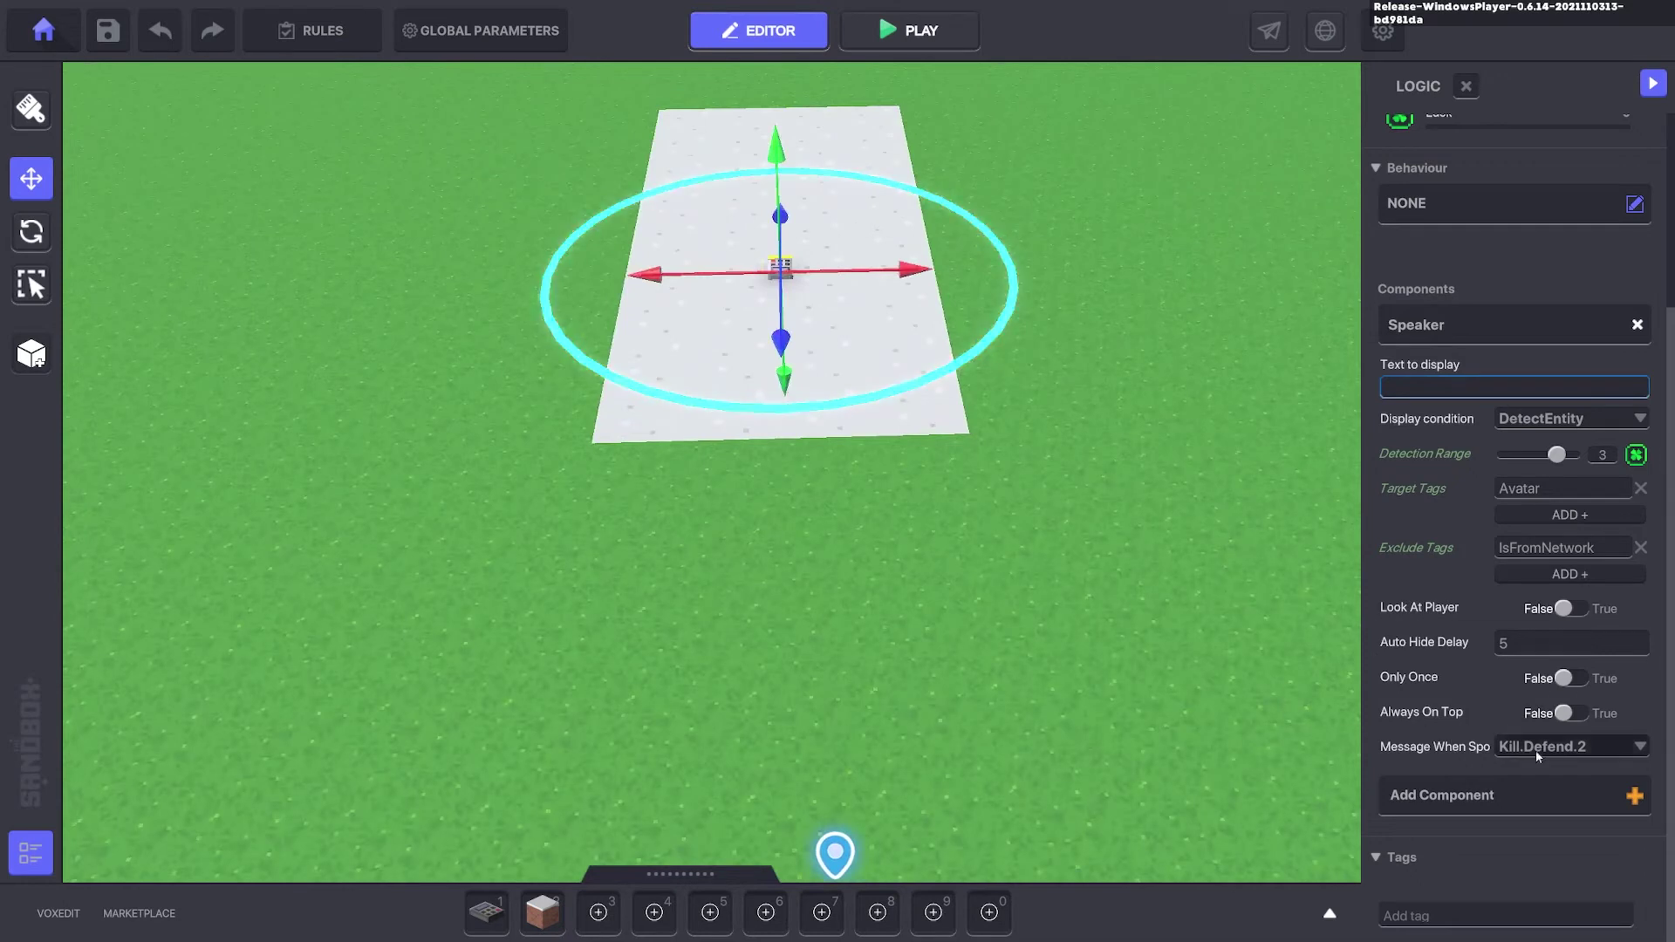
scroll(1109, 621, "down", 3)
middle_click_drag(1066, 613, 1026, 499)
scroll(969, 595, "down", 2)
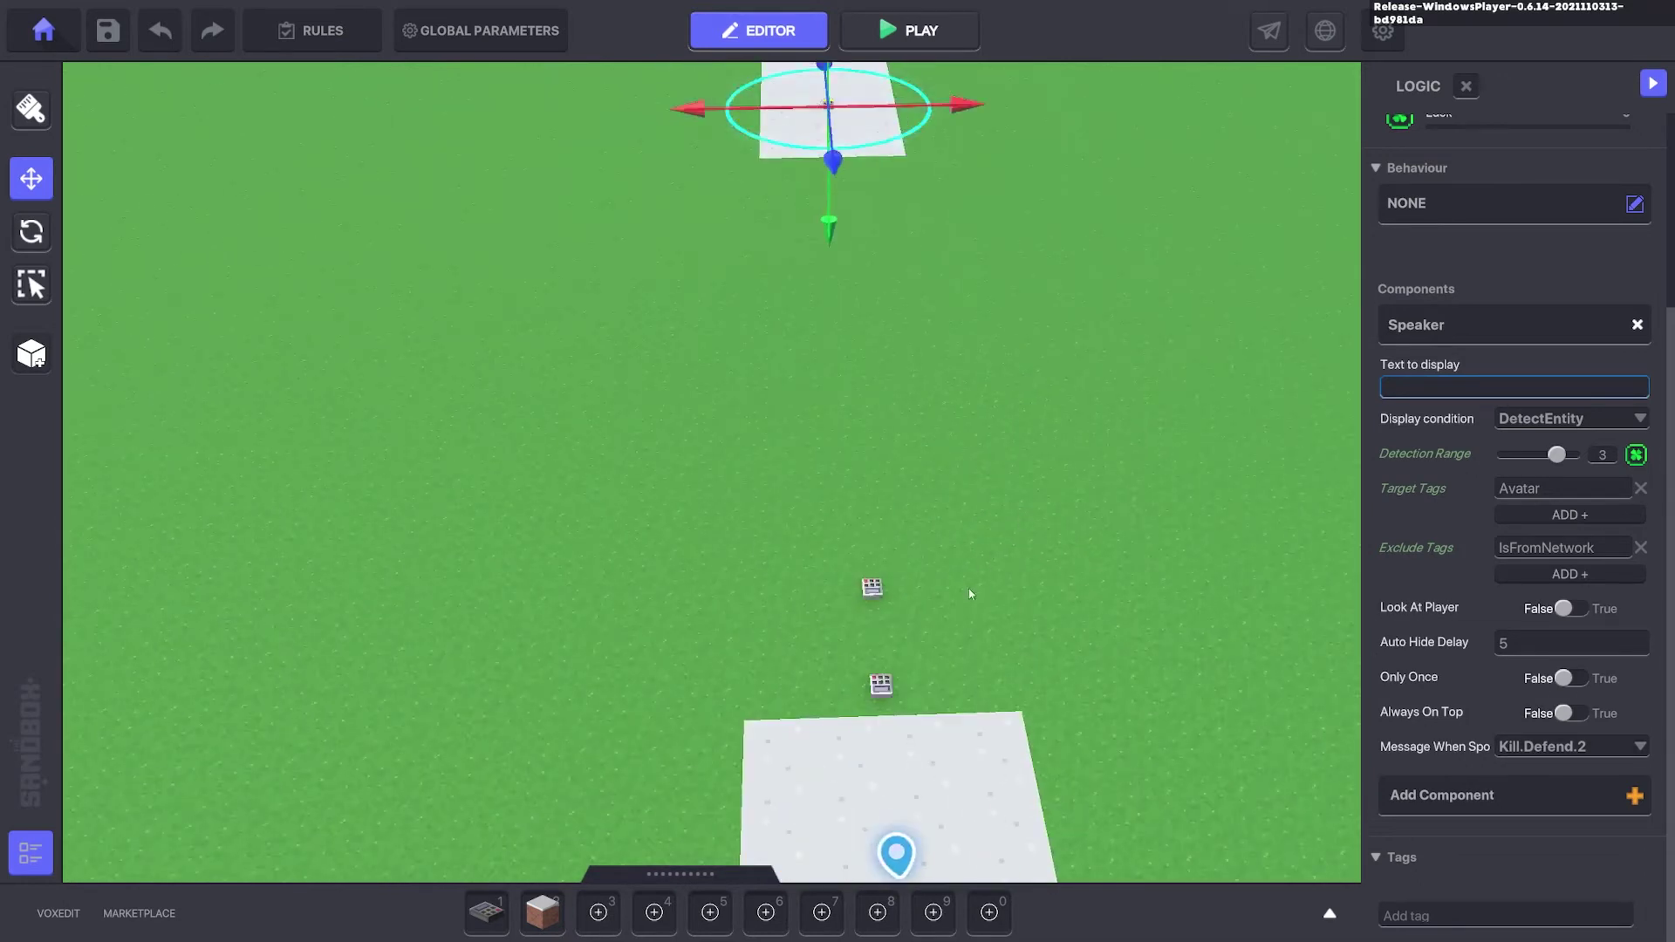
left_click(873, 590)
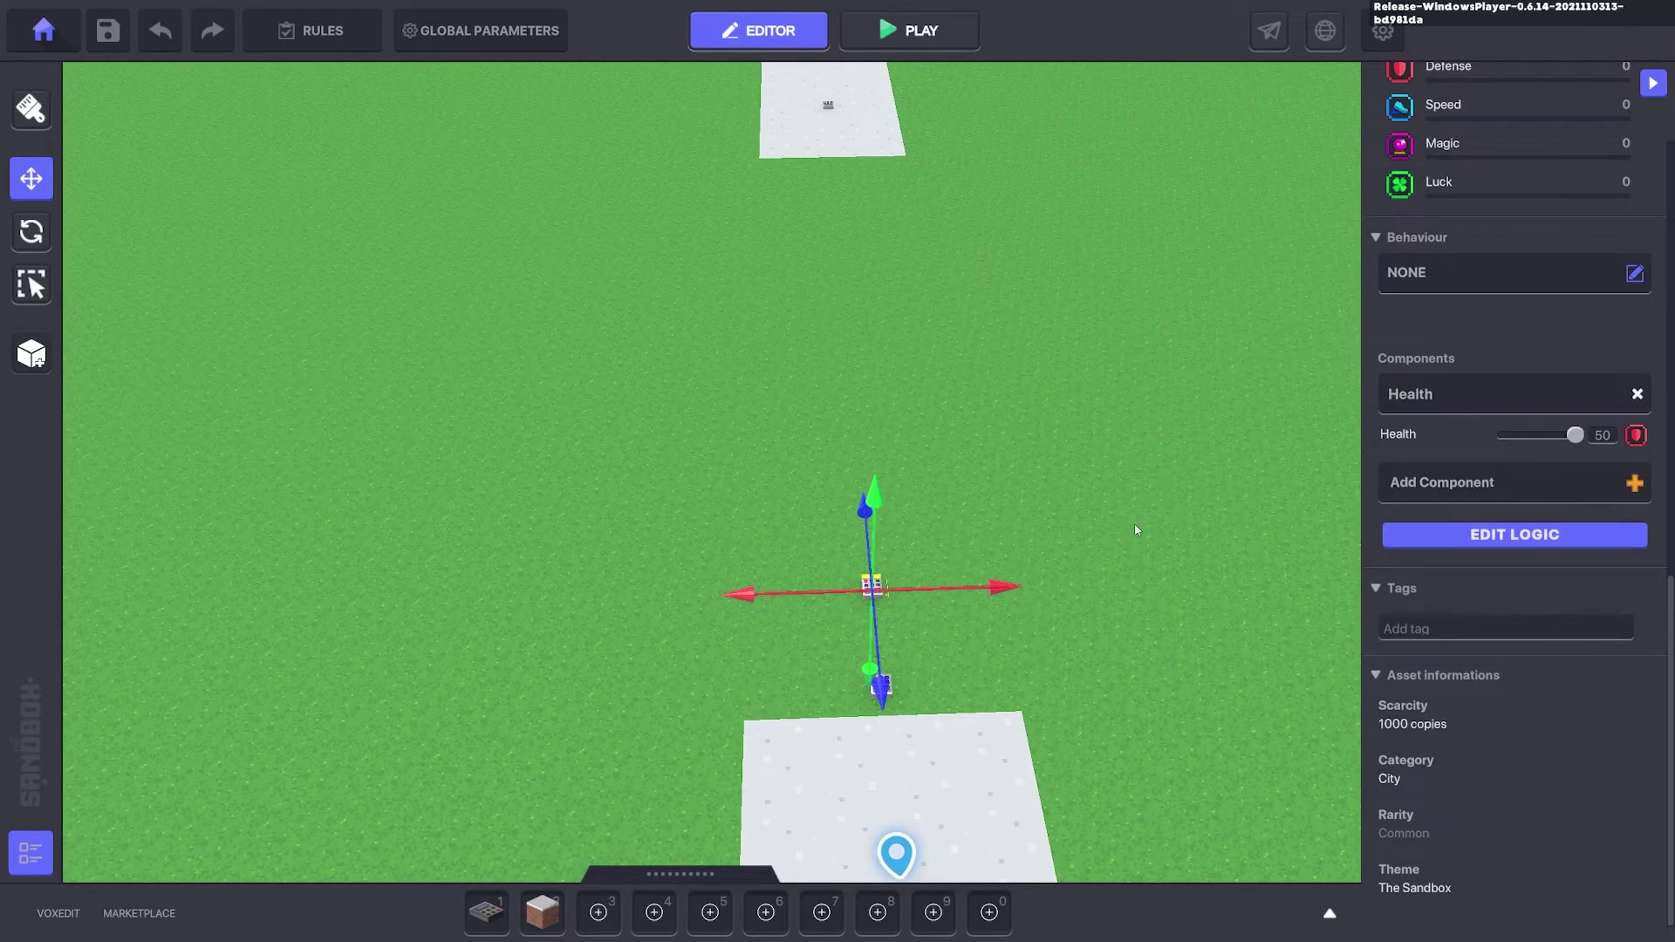
key("ctrl+d")
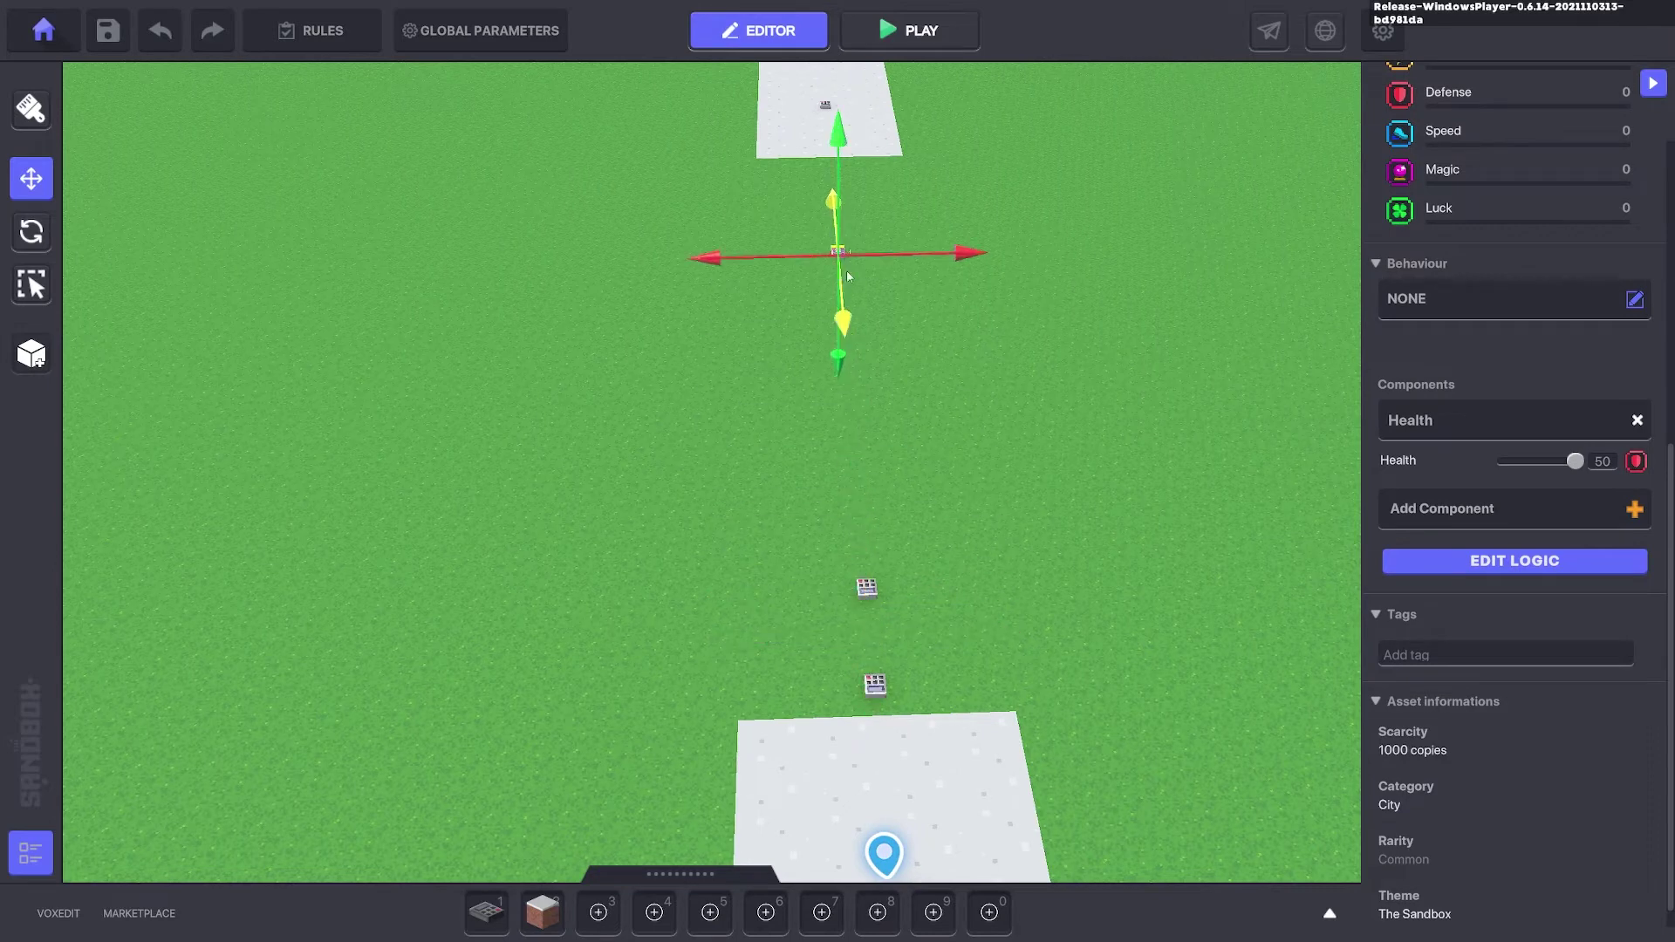
left_click_drag(847, 277, 848, 237)
middle_click_drag(903, 292, 895, 490)
left_click_drag(864, 851, 864, 835)
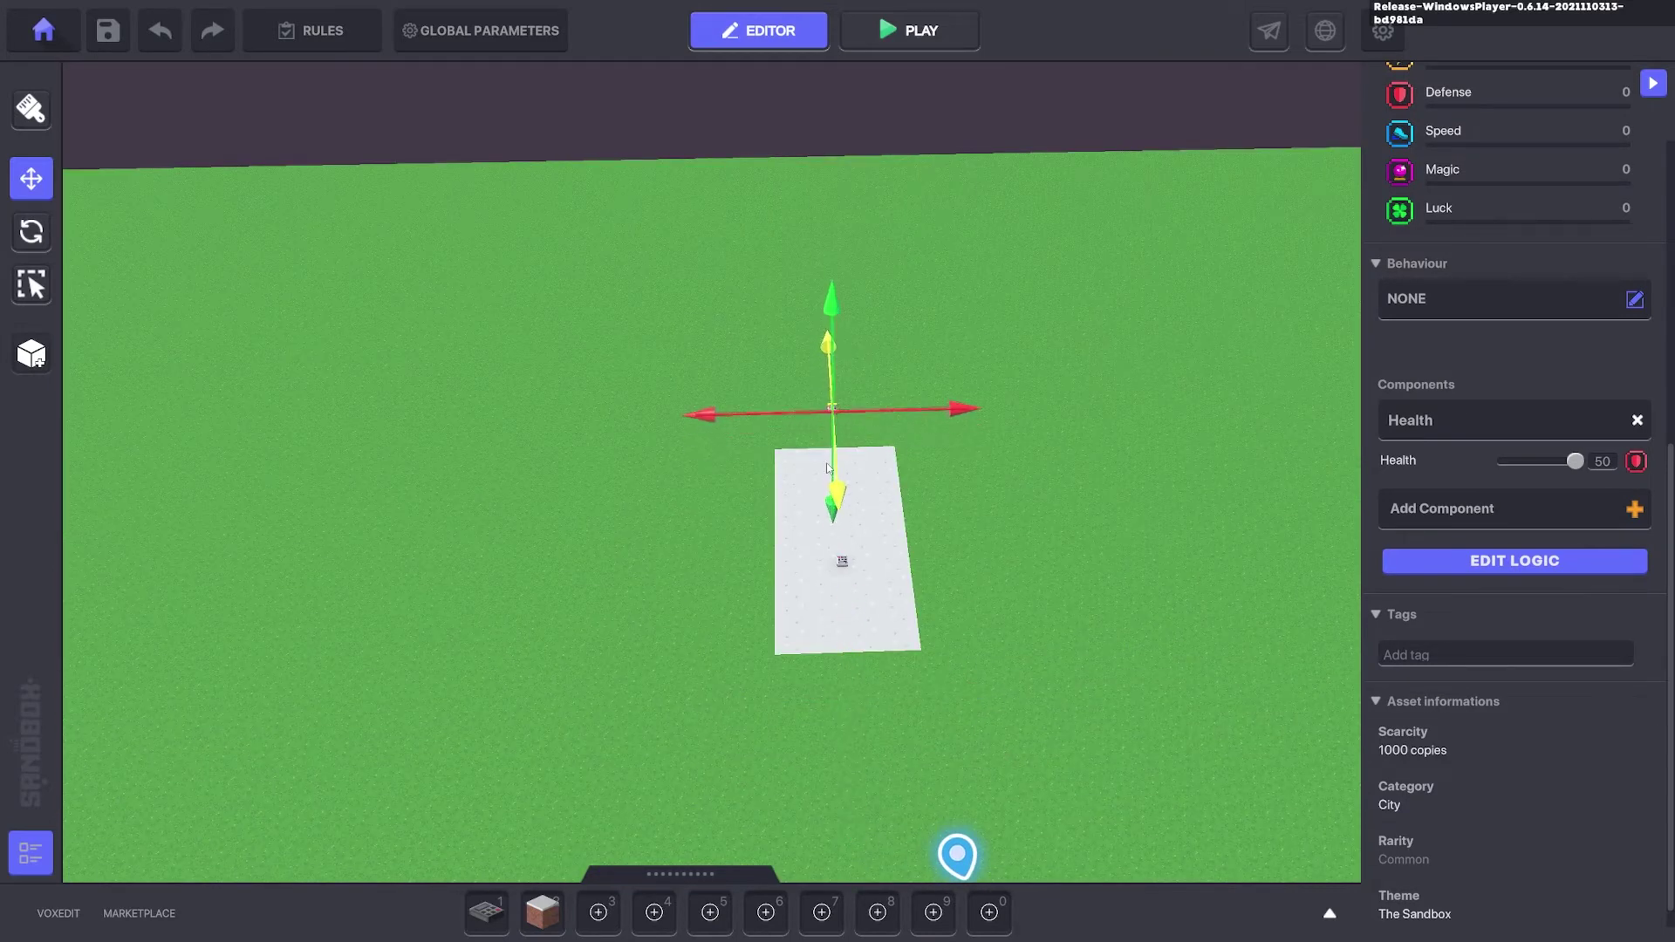
- Set the copied Health switch's instant death message to Kill.Defend.2 and open its Defend name for editing
left_click(1561, 561)
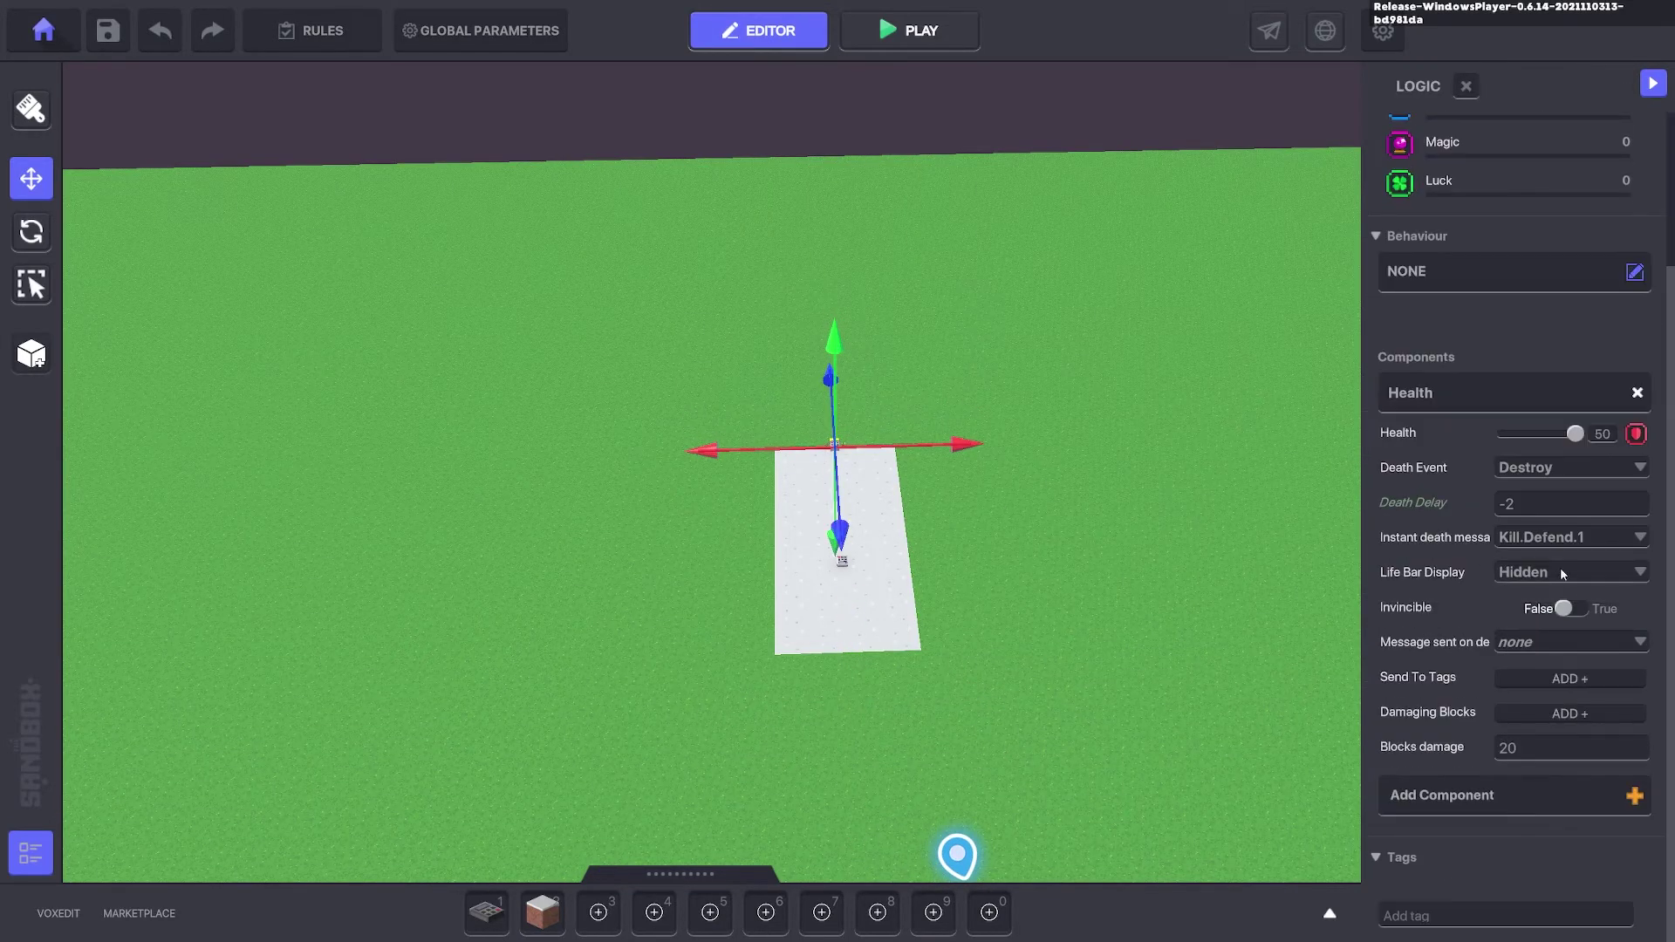
left_click(1543, 541)
type("Kill")
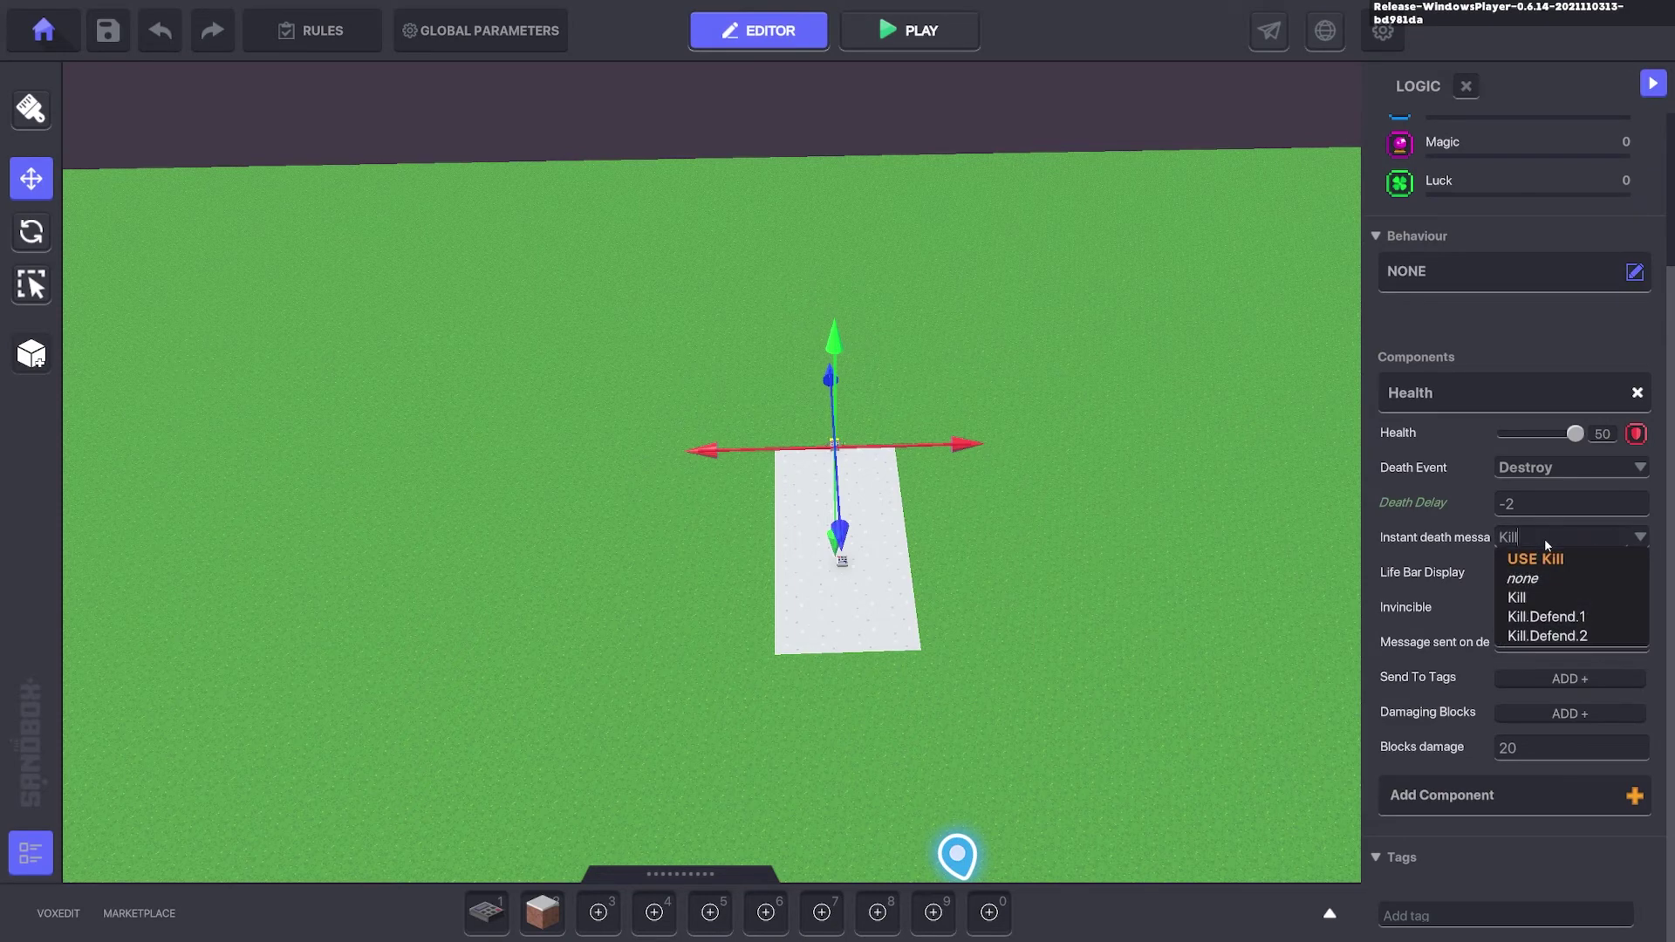
left_click(1566, 636)
scroll(1460, 345, "up", 3)
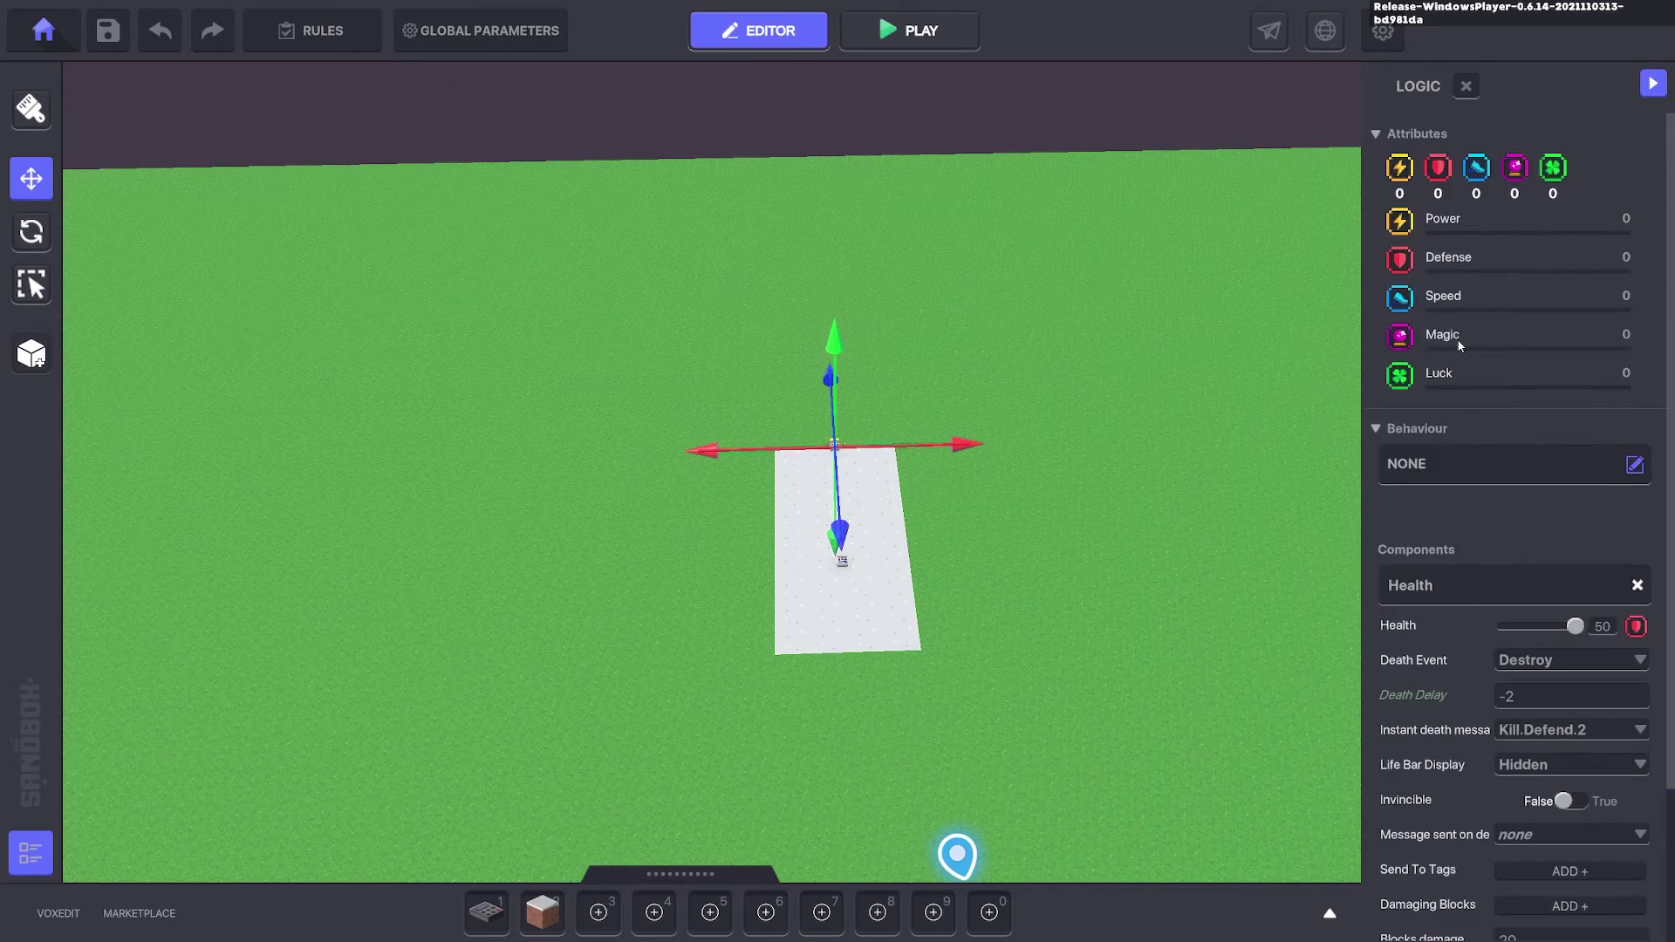
left_click(1466, 86)
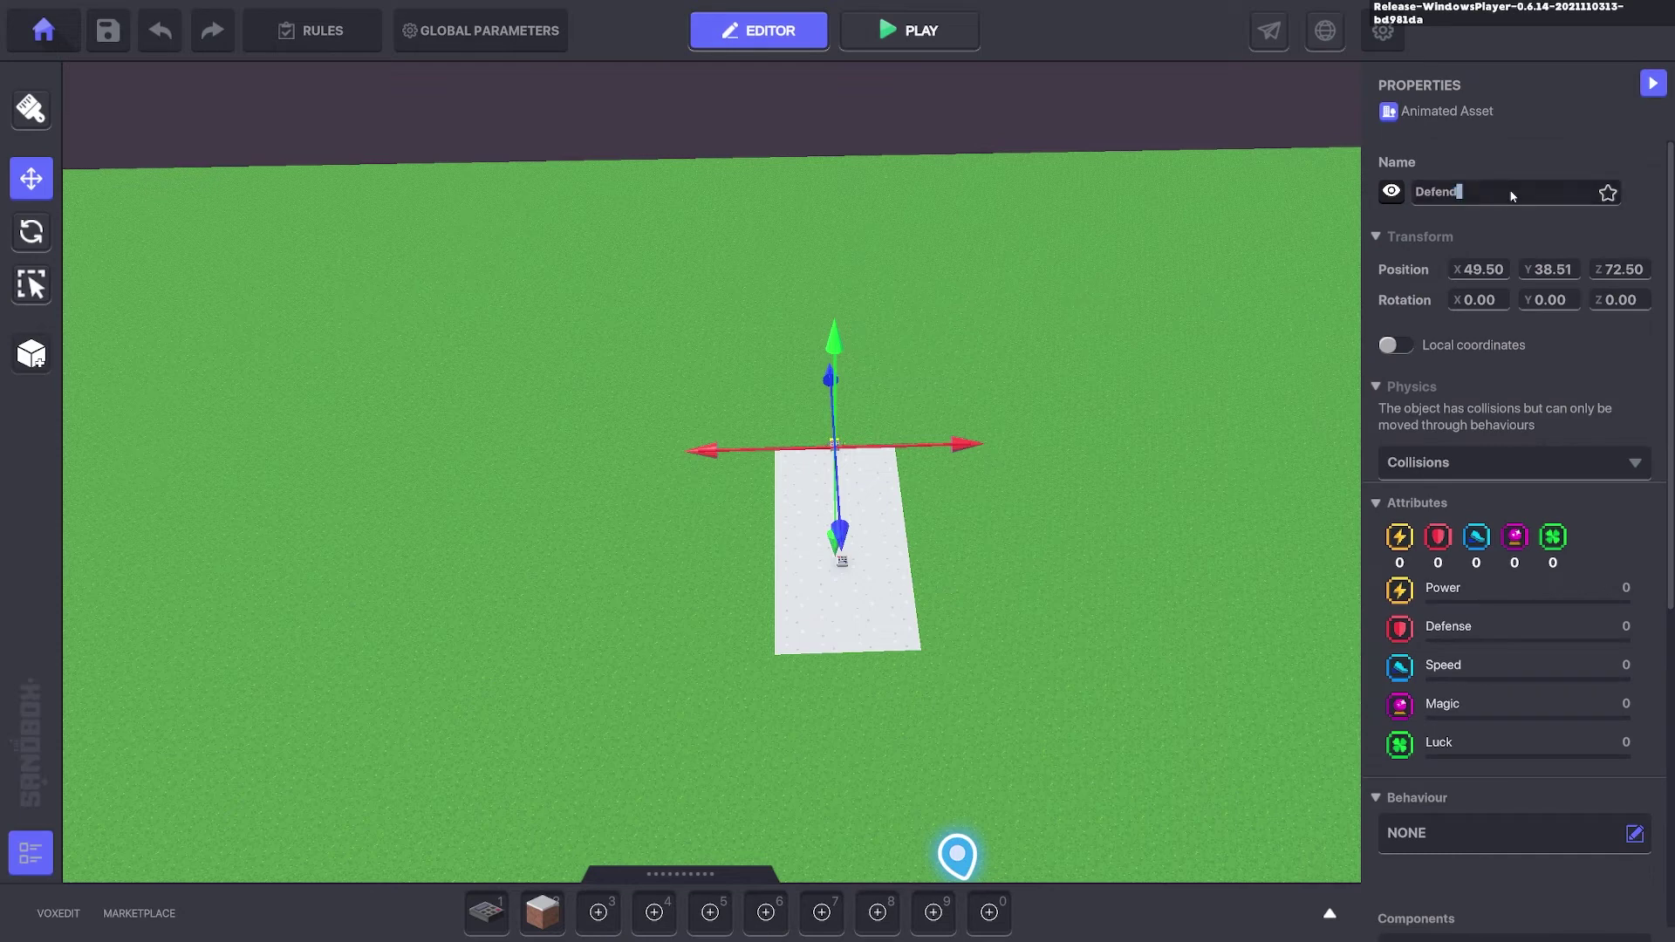
left_click(1035, 327)
- Name the copied Health switch Defend2 and rename QUEST DEFAULT as QUEST2 in the game rules
left_click(340, 35)
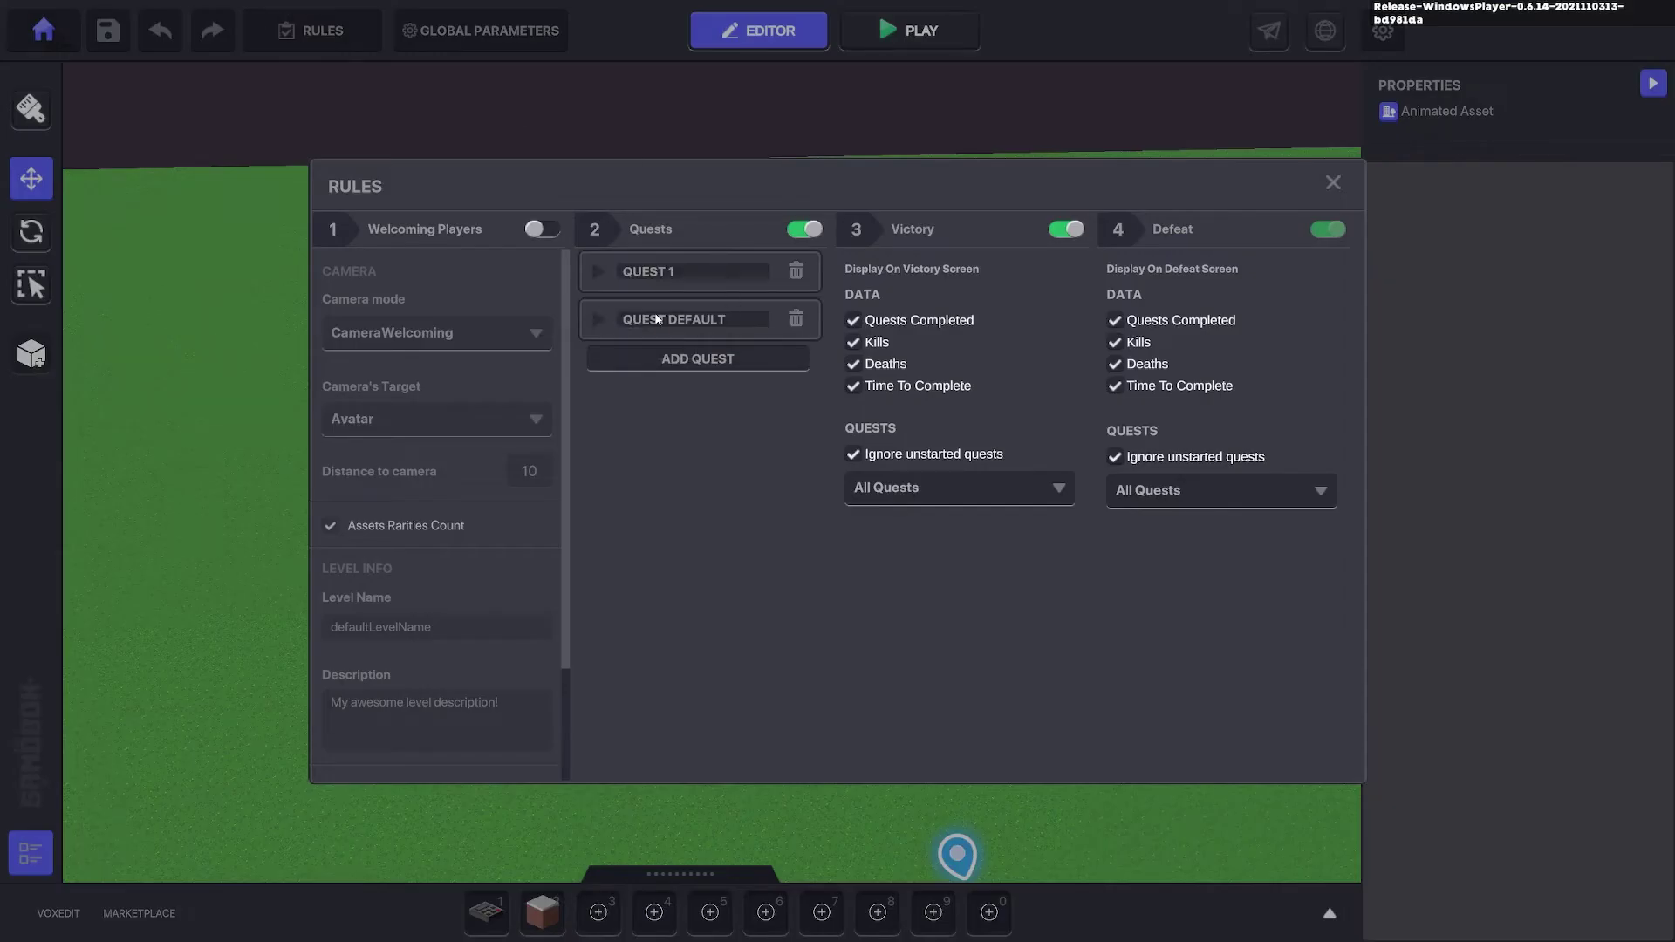
left_click(657, 320)
left_click(709, 322)
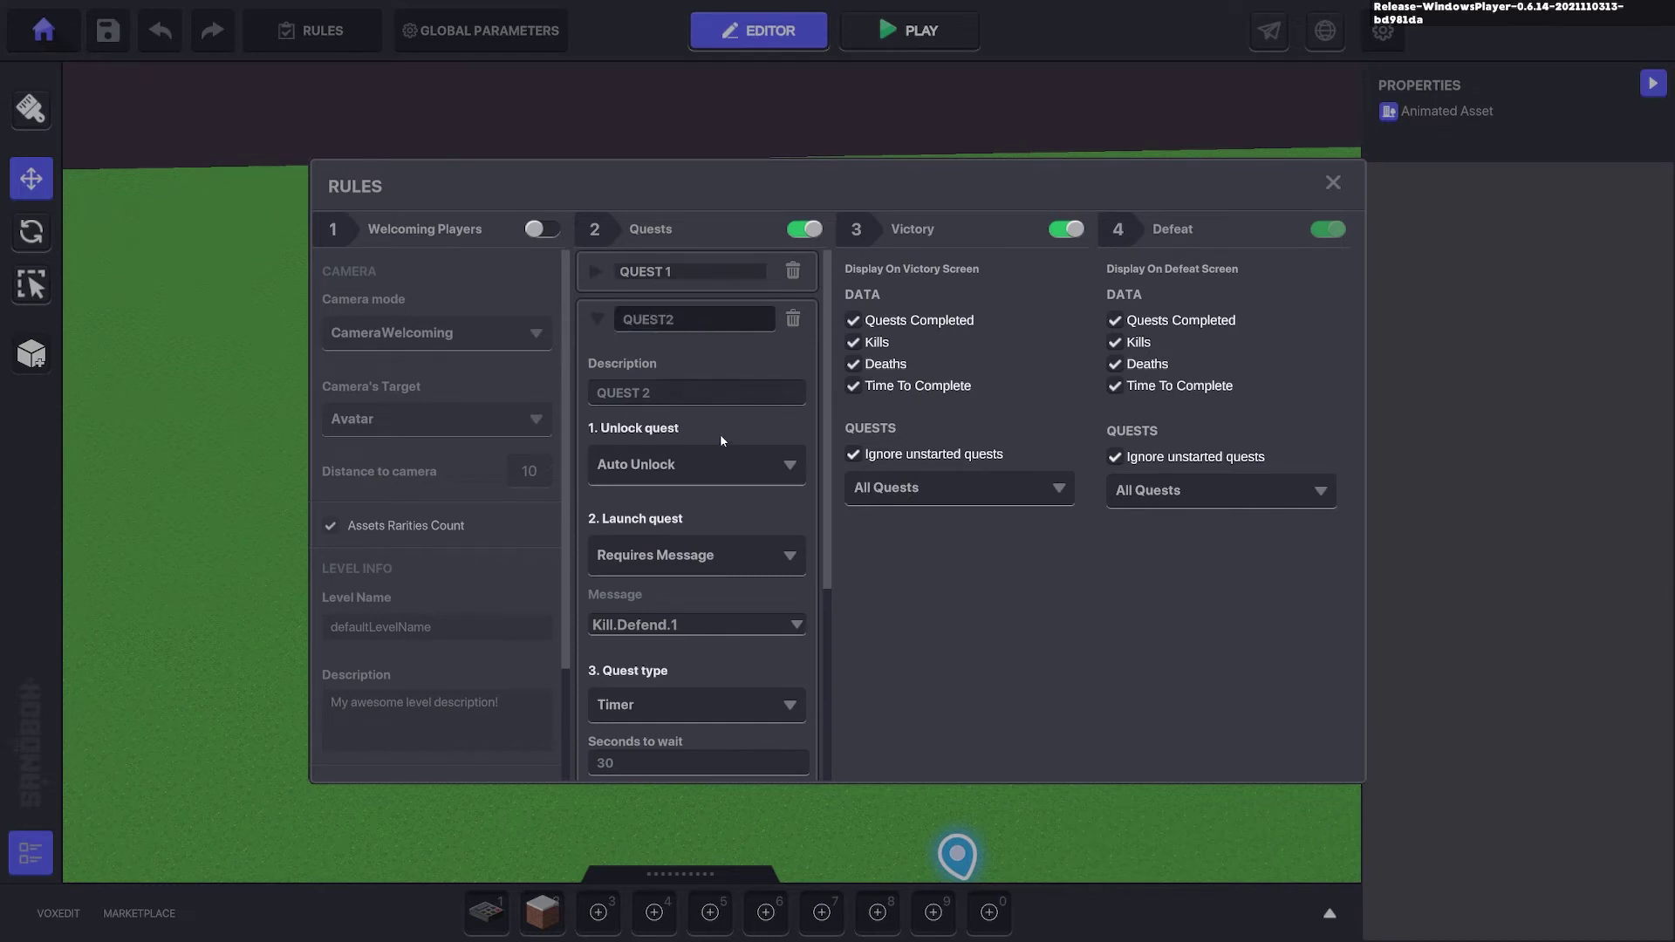
scroll(721, 461, "down", 5)
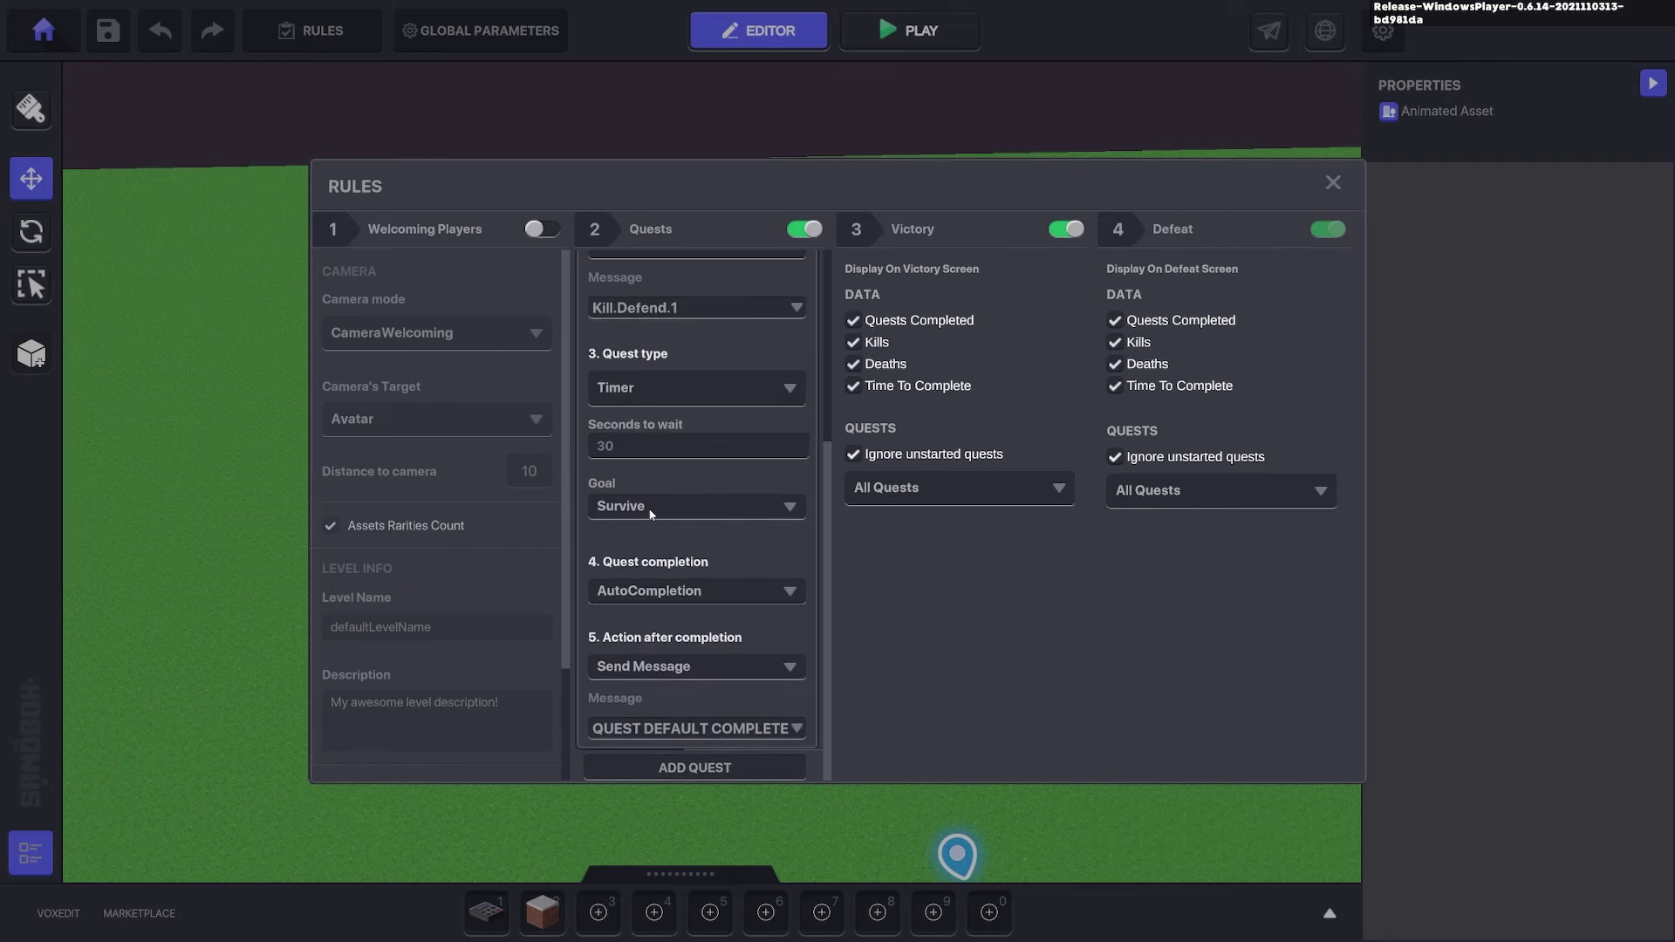
- Set QUEST2's timer goal to Defend with the Defend2 switch as the asset to defend, and close the rules
left_click(618, 558)
left_click(705, 525)
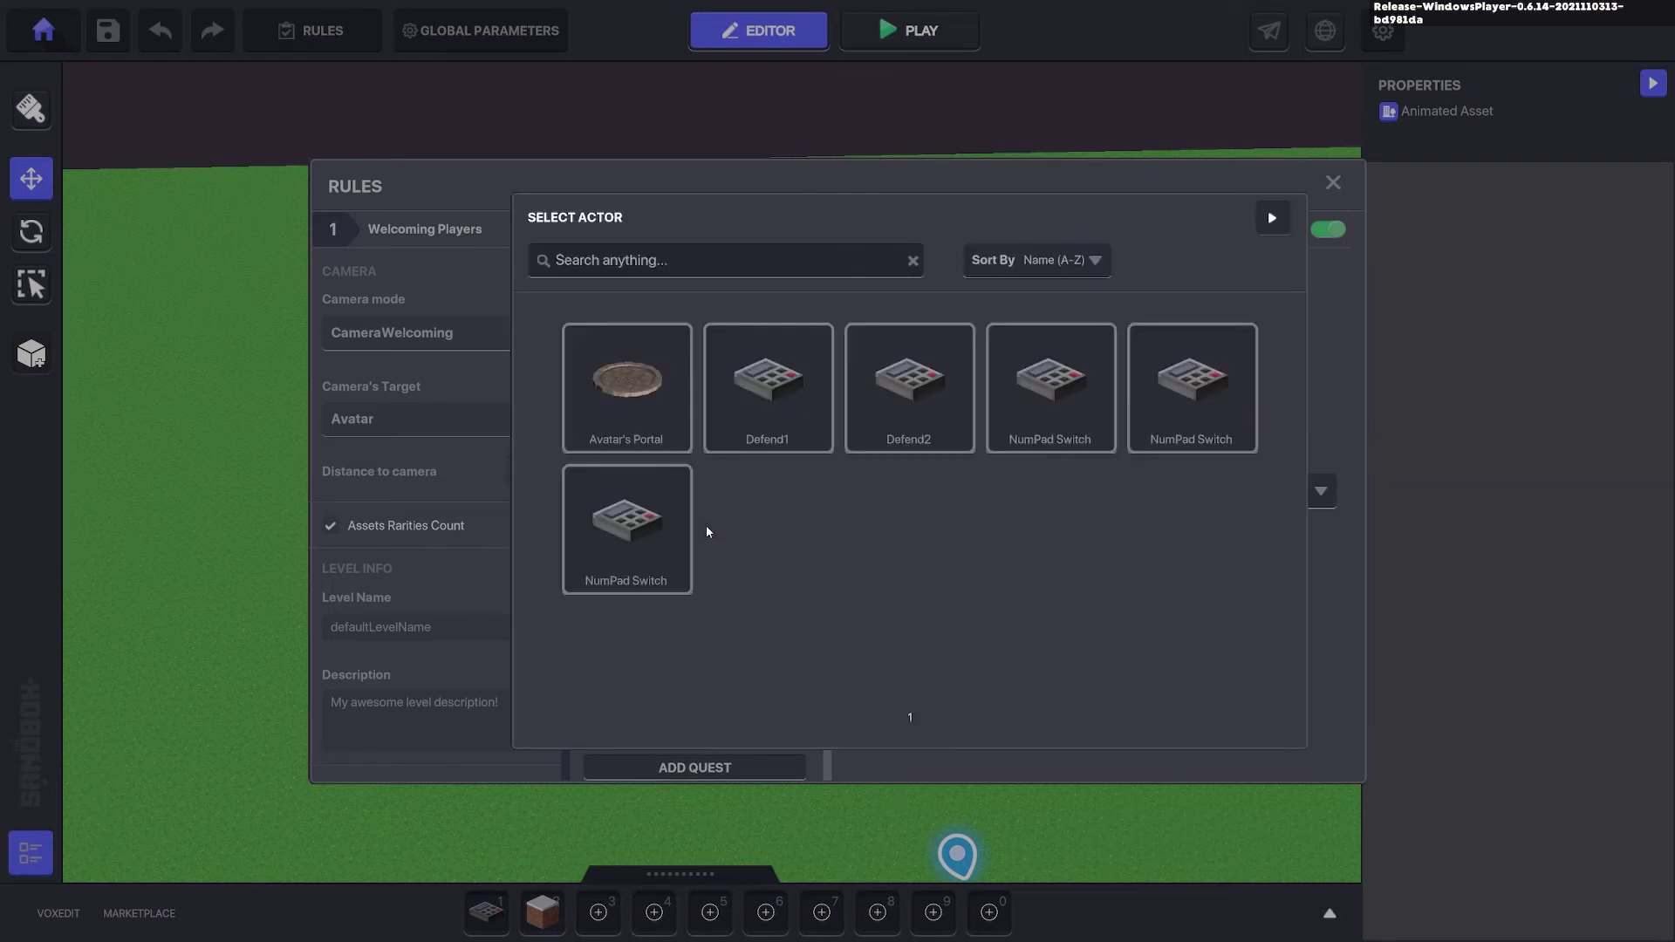
left_click(910, 400)
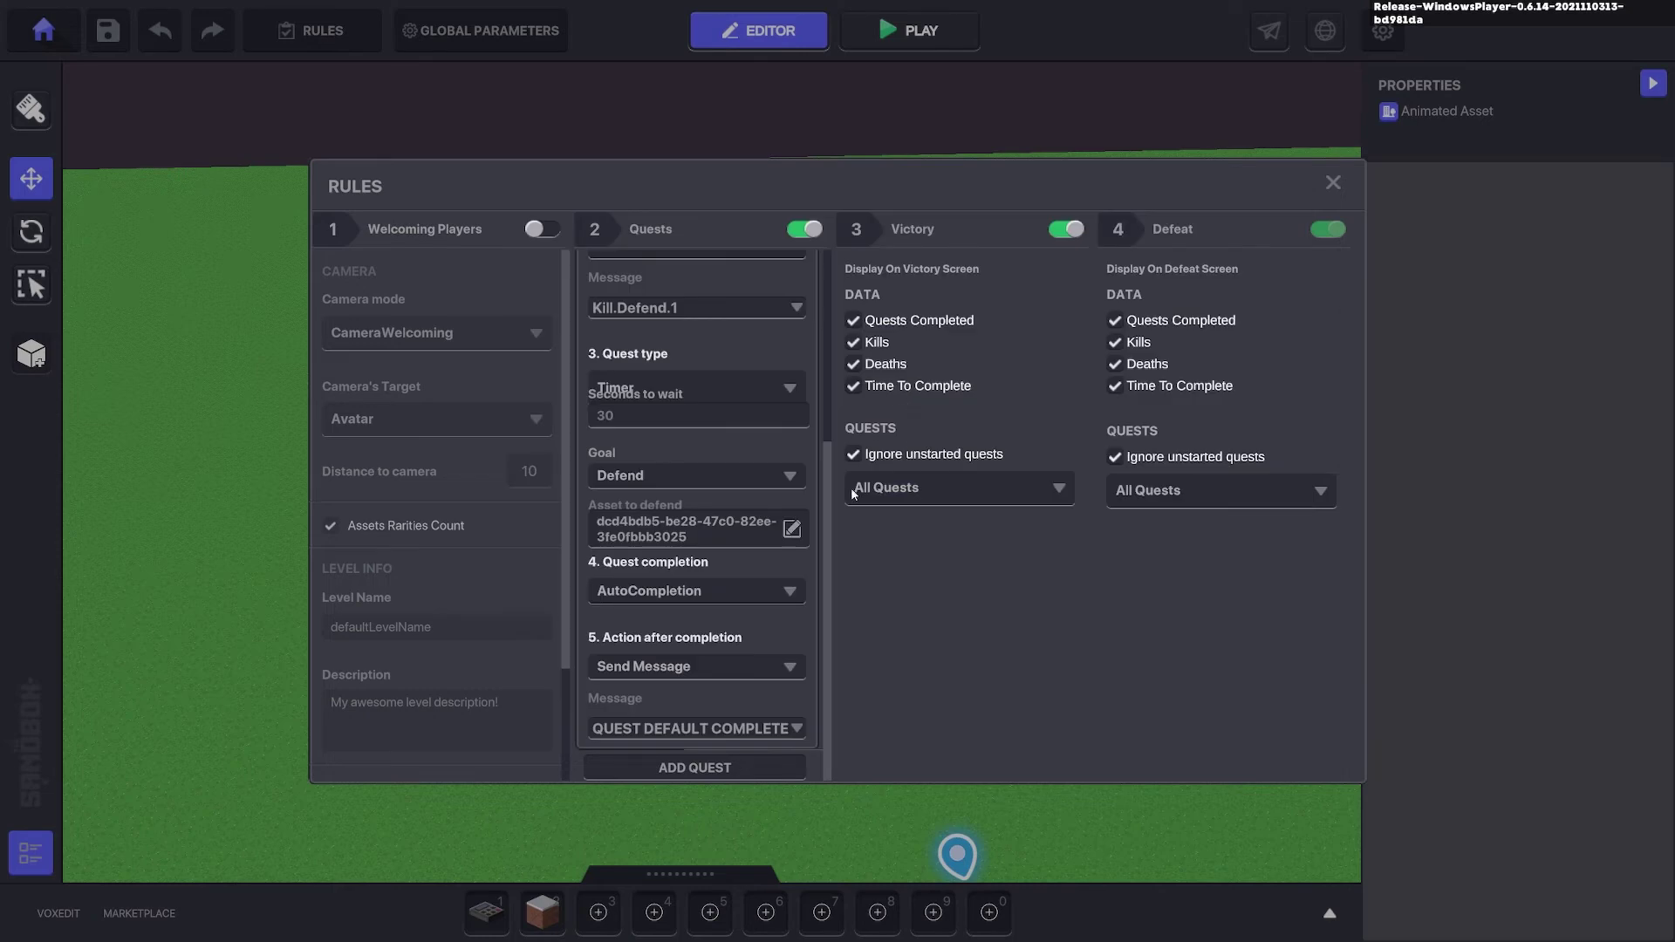
left_click(1334, 183)
- Playtest the game and run the avatar to the end switch on the first white patch before Quest 1's timer expires
key("ctrl+p")
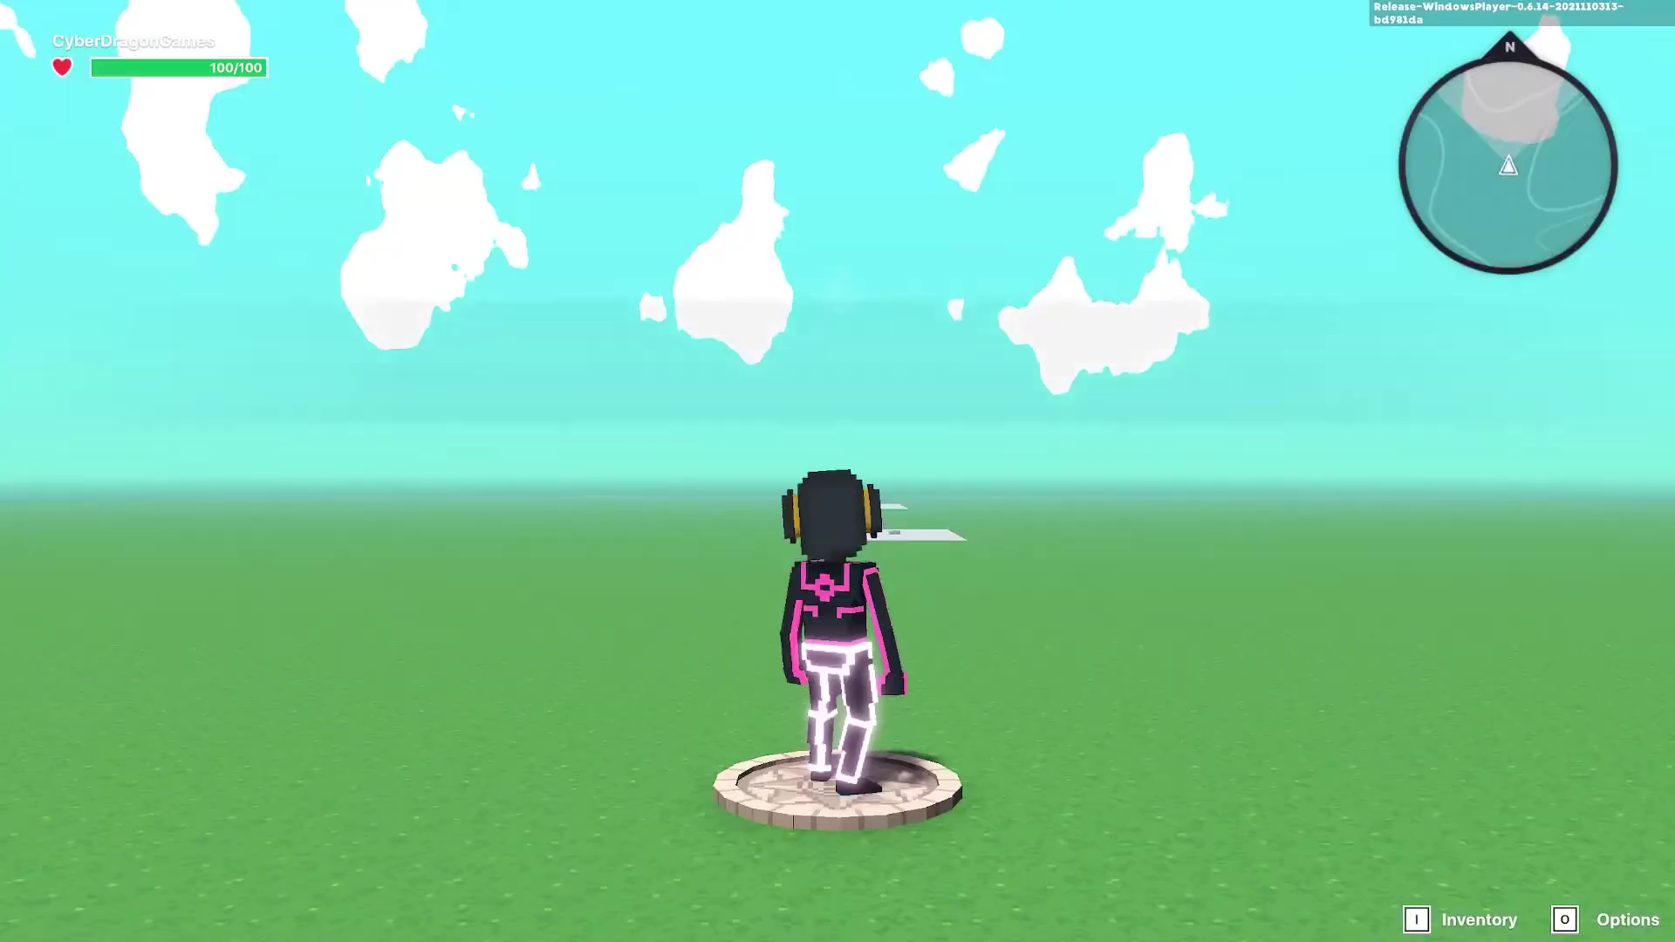
key("w")
key("w")
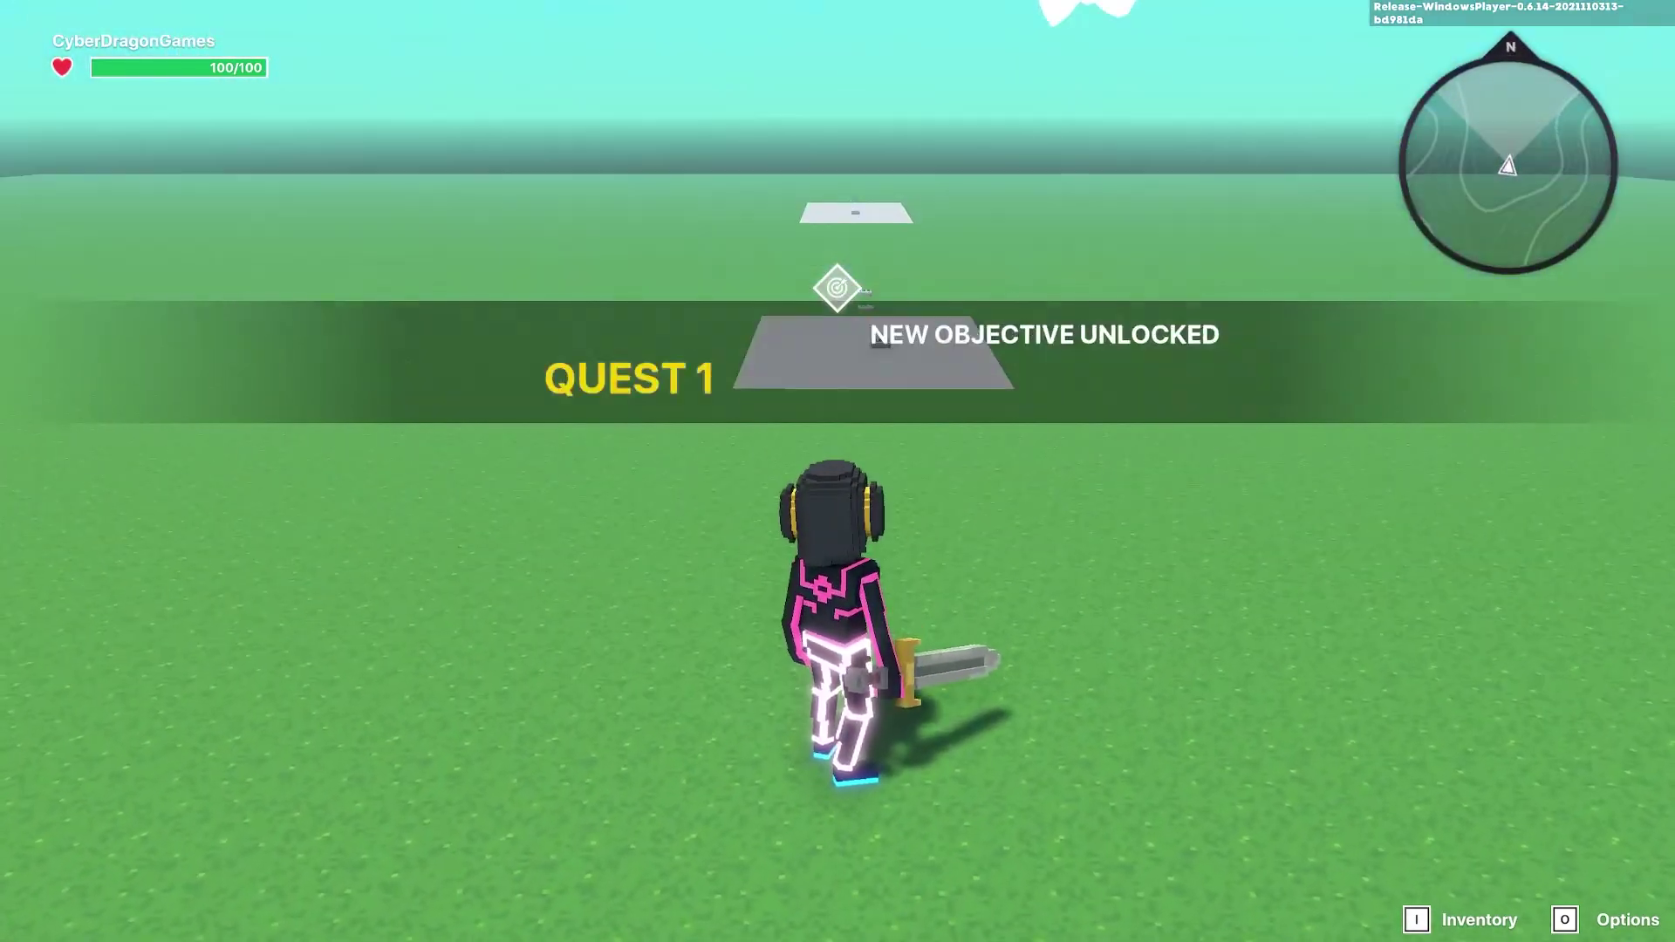
key("w")
key("ctrl")
key("w")
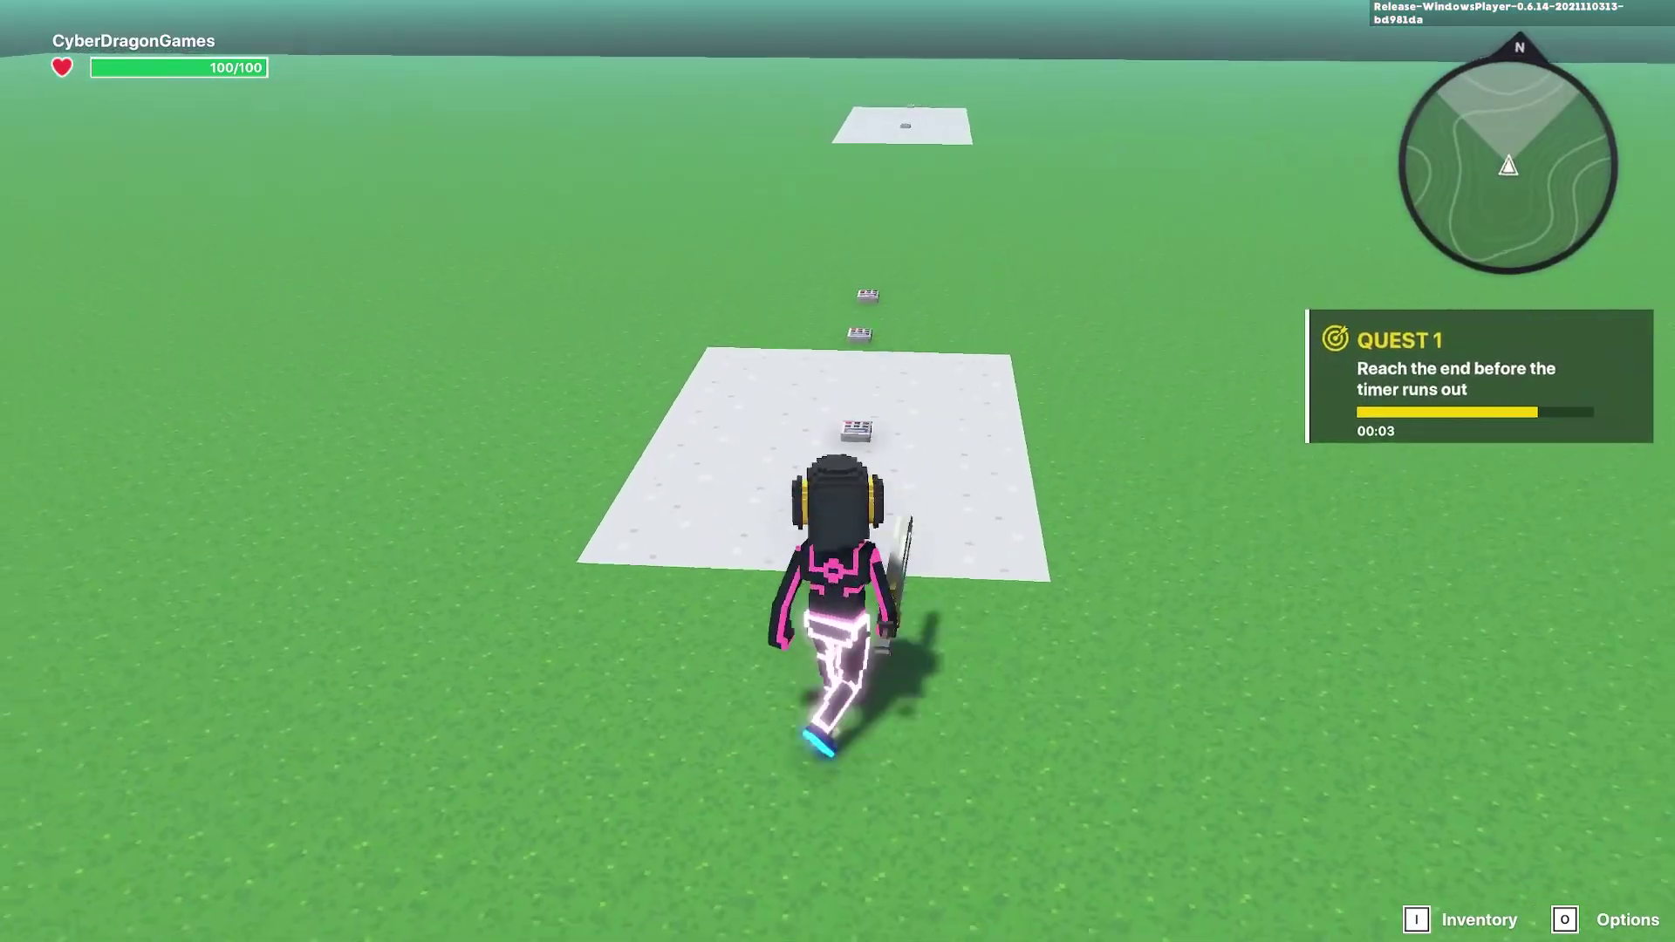
key("w")
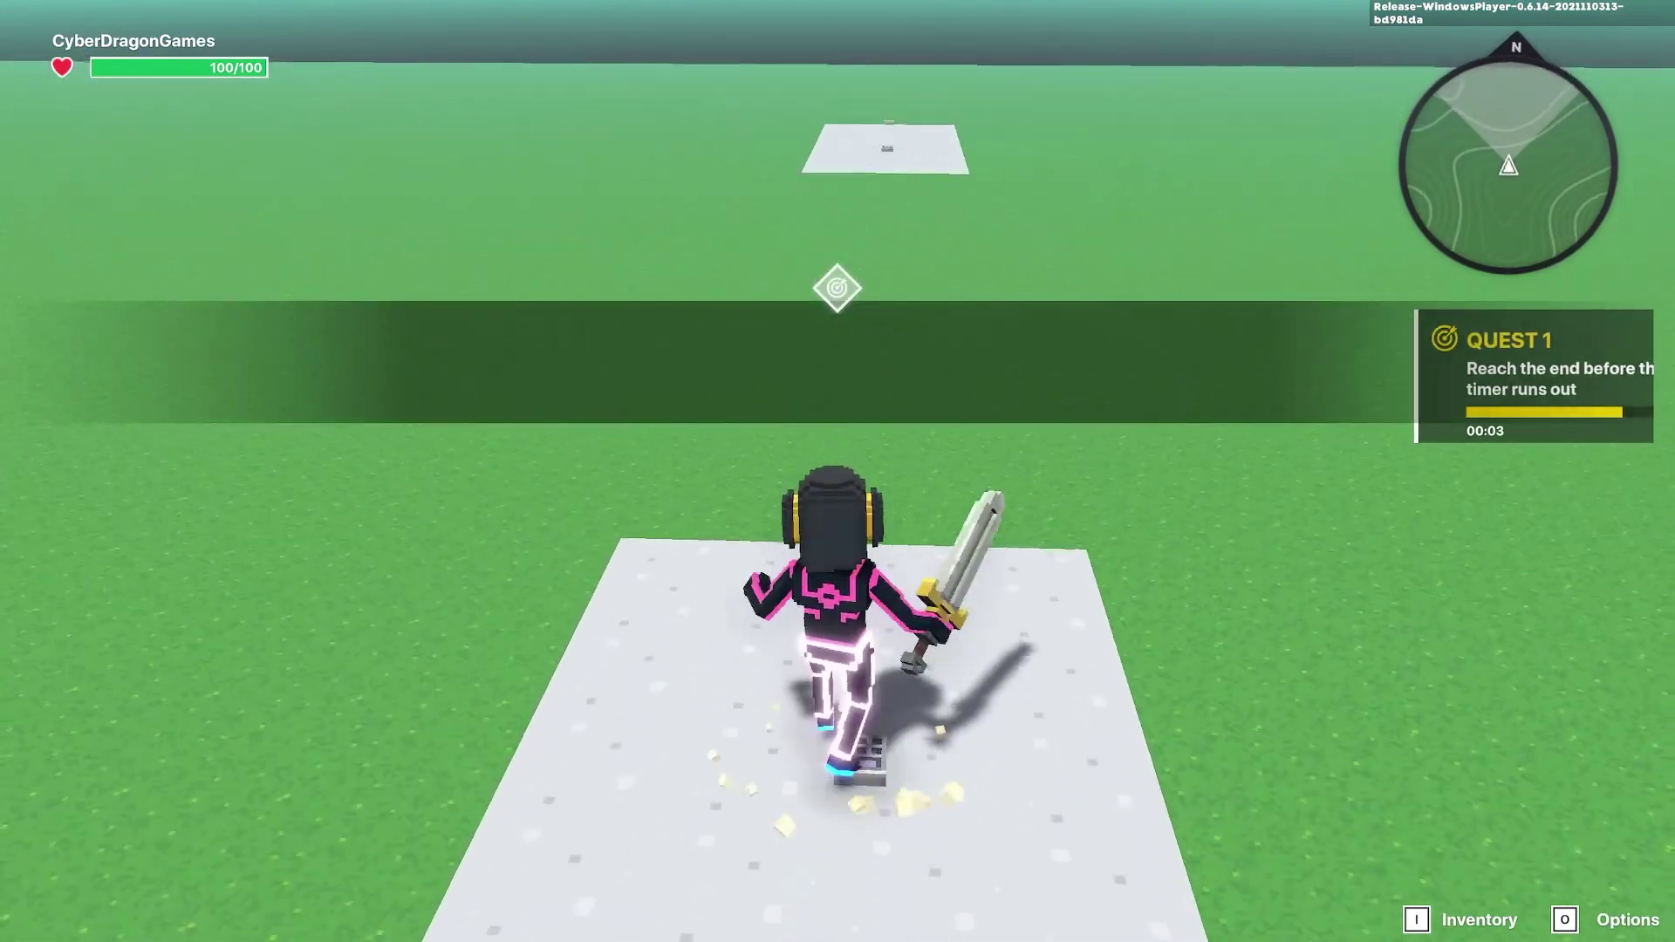
- Run the avatar to the end switch on the second patch to test QUEST2's completion, and return to the editor
key("w")
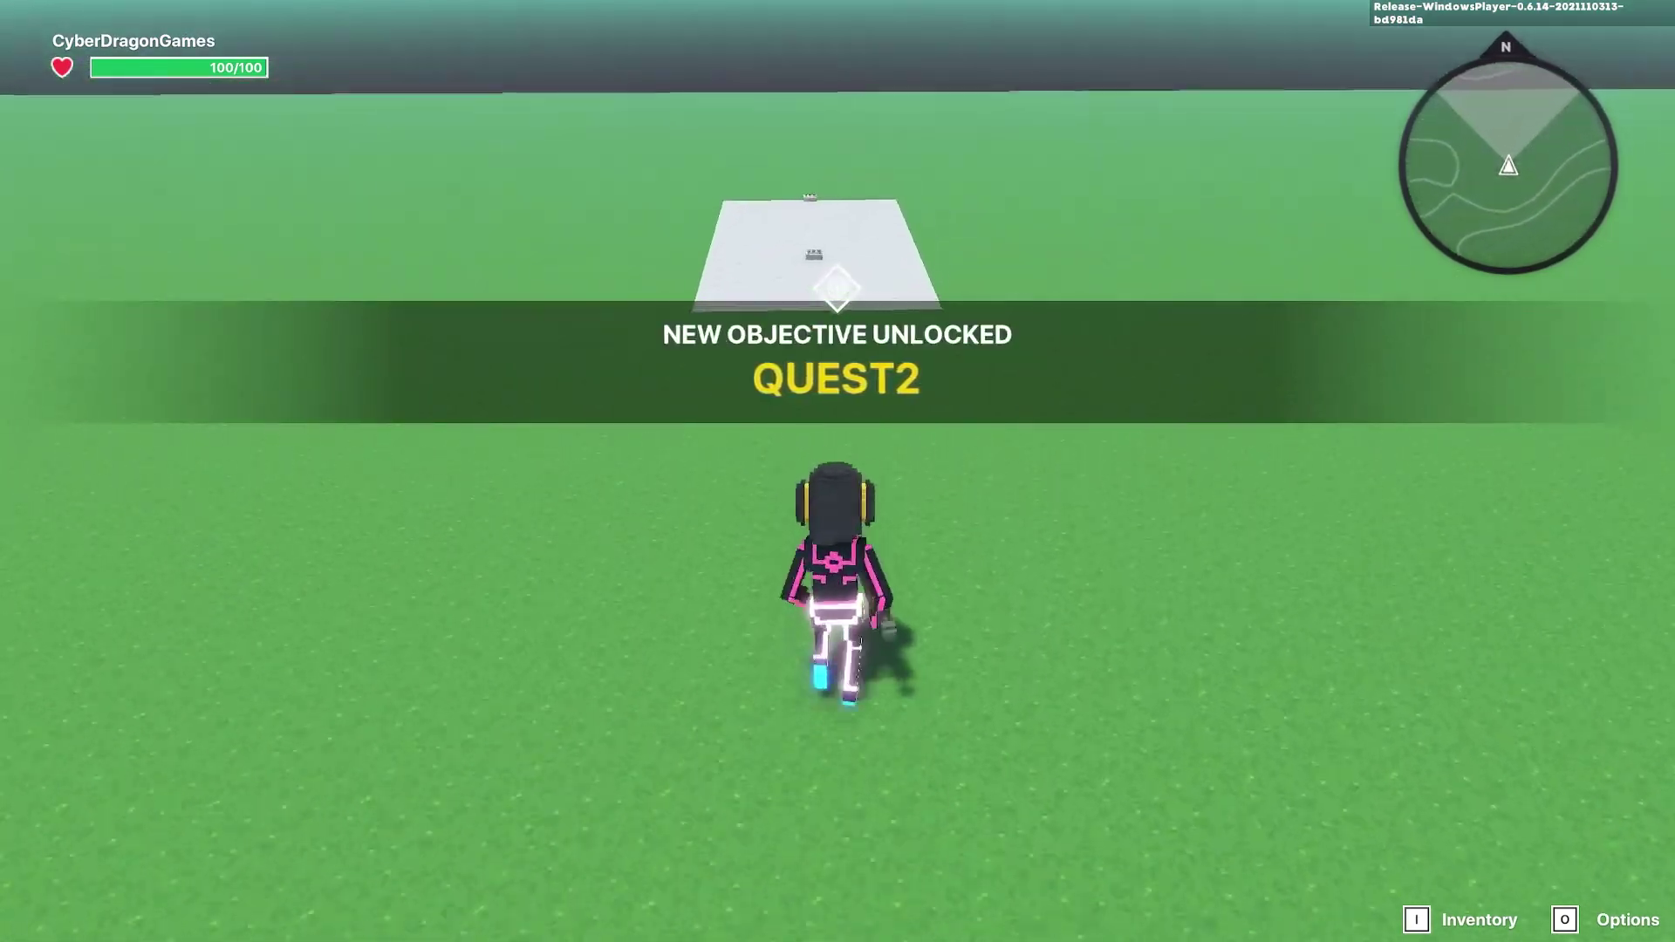
key("w")
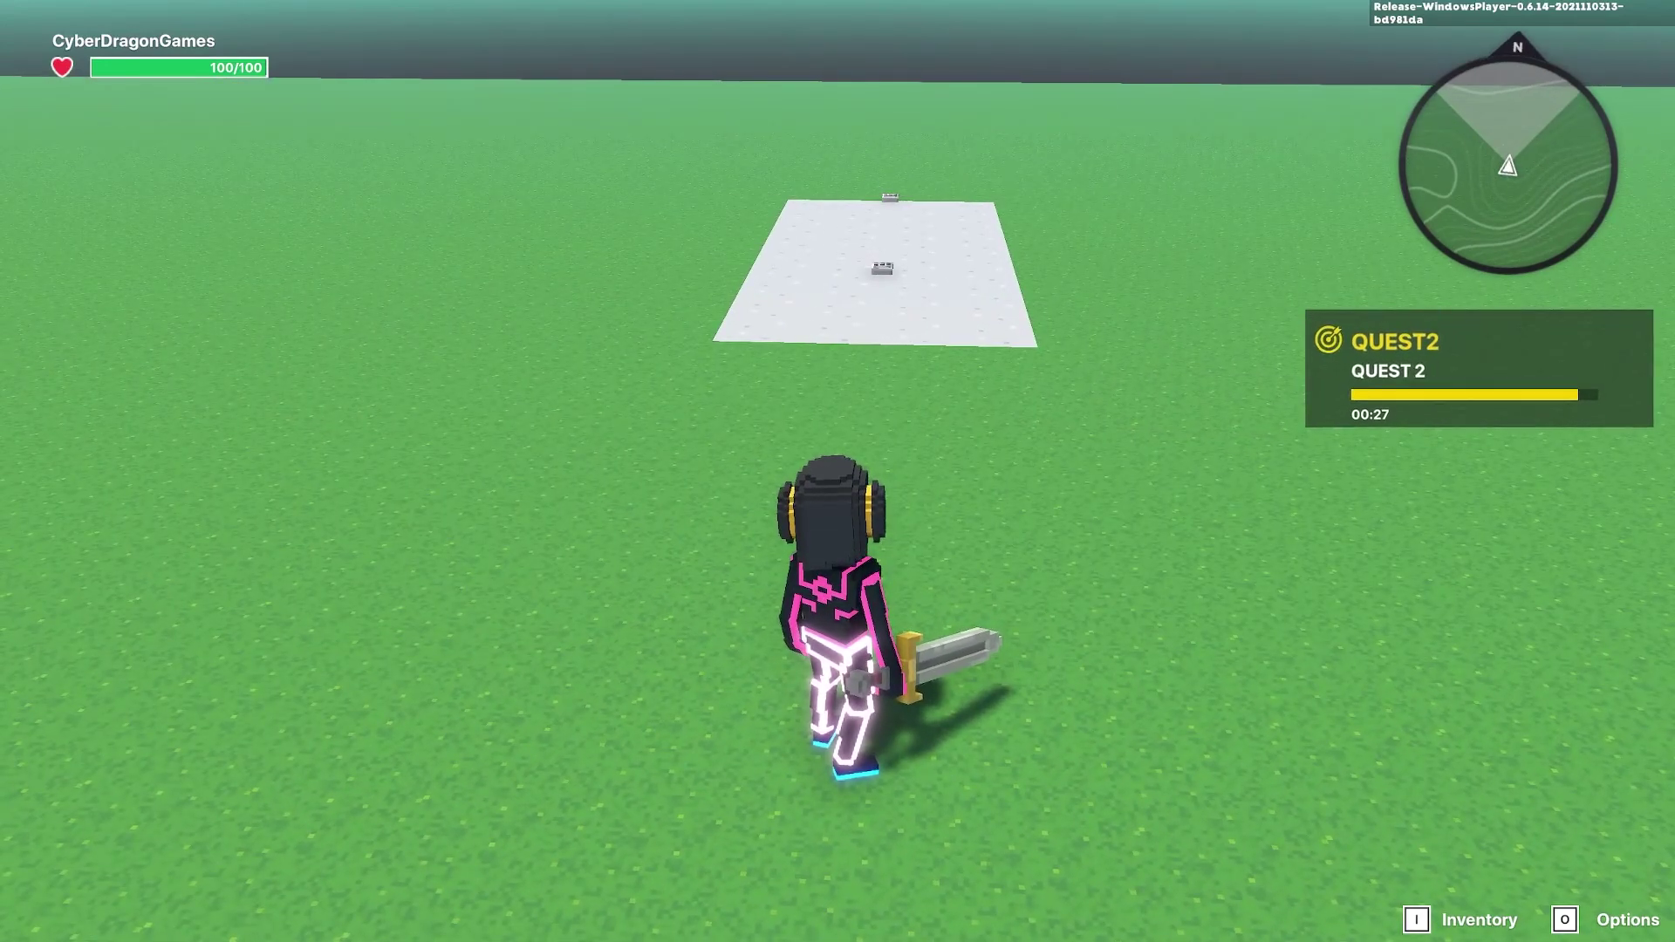
key("w")
key("w")
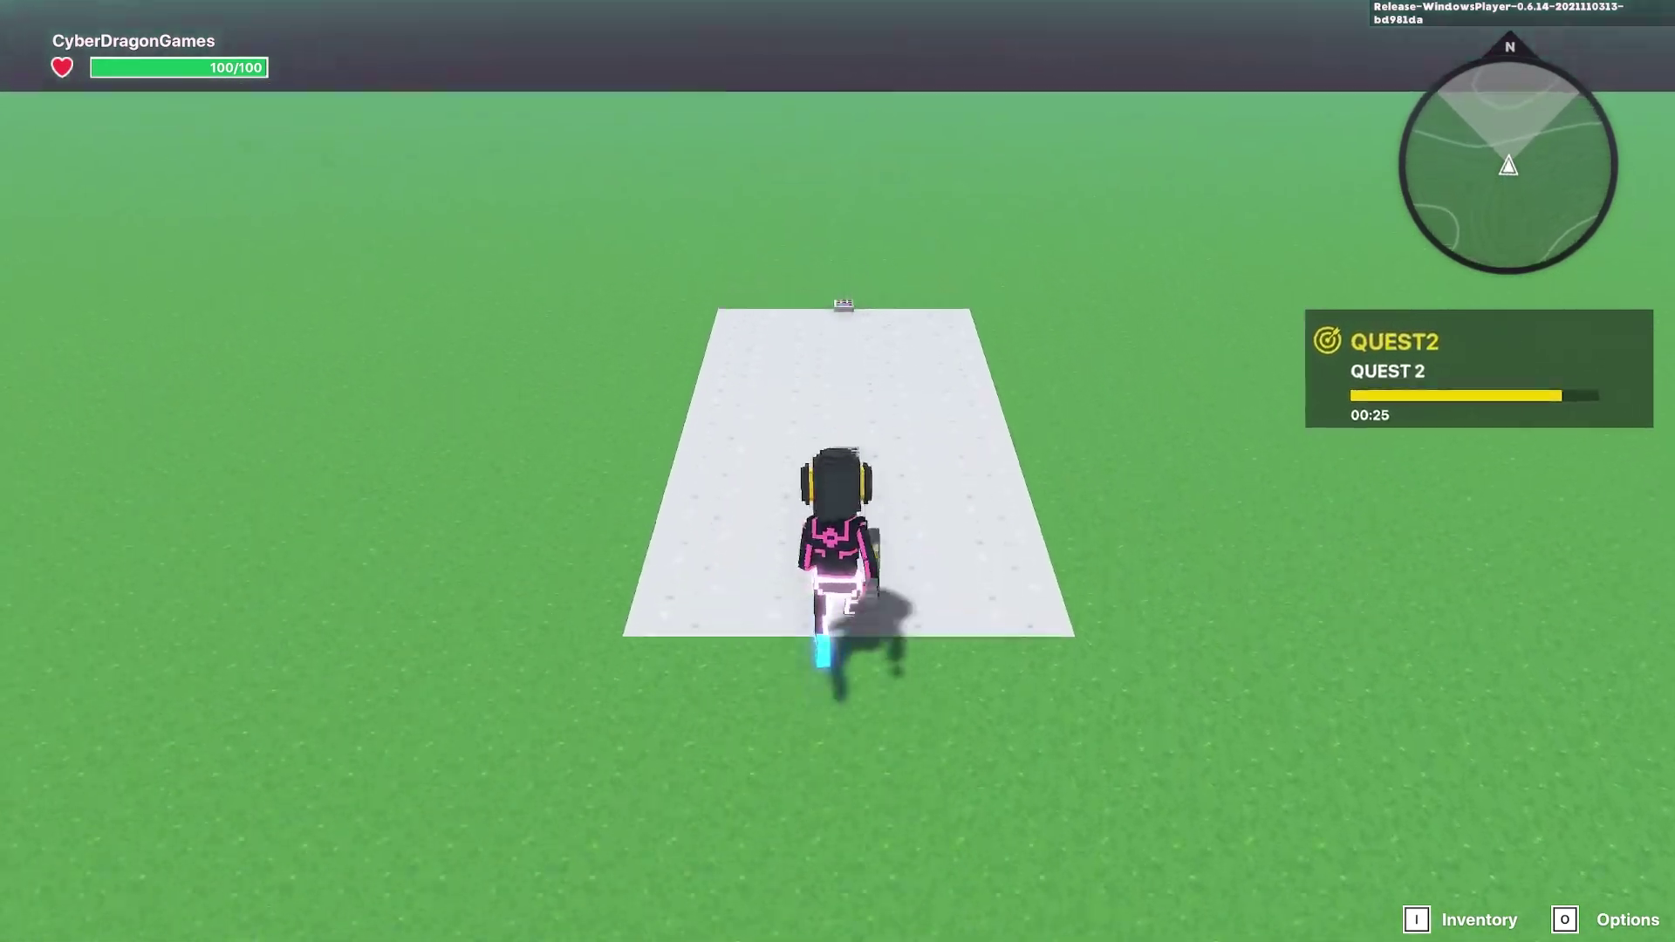
key("w")
key("space")
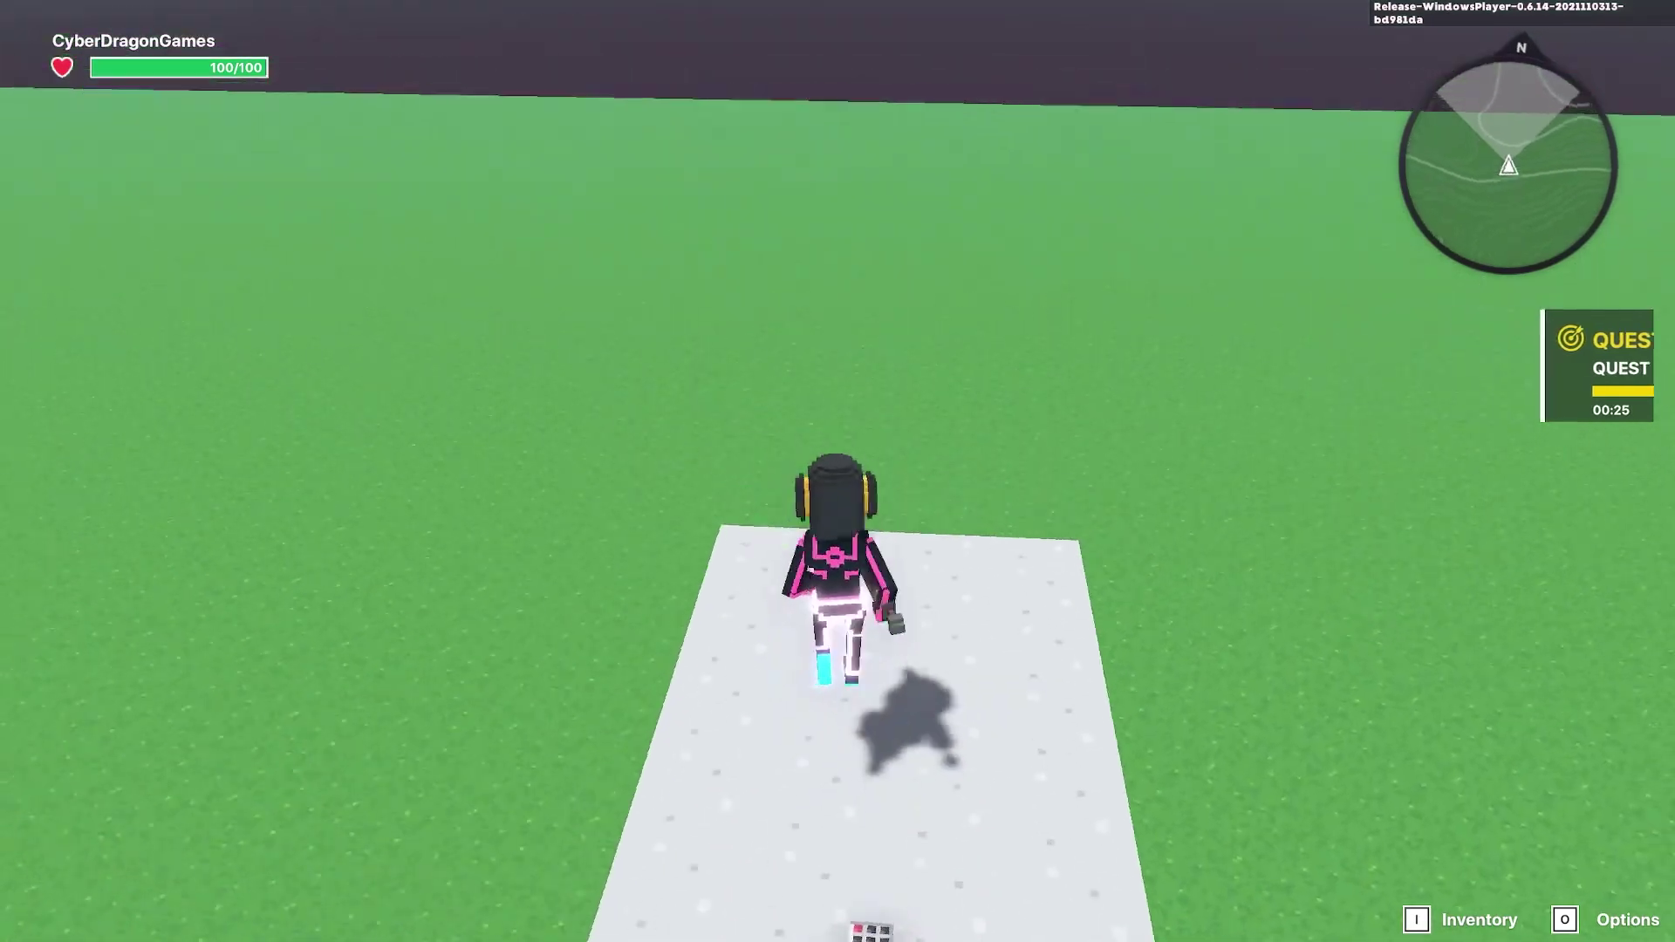
key("s")
key("w")
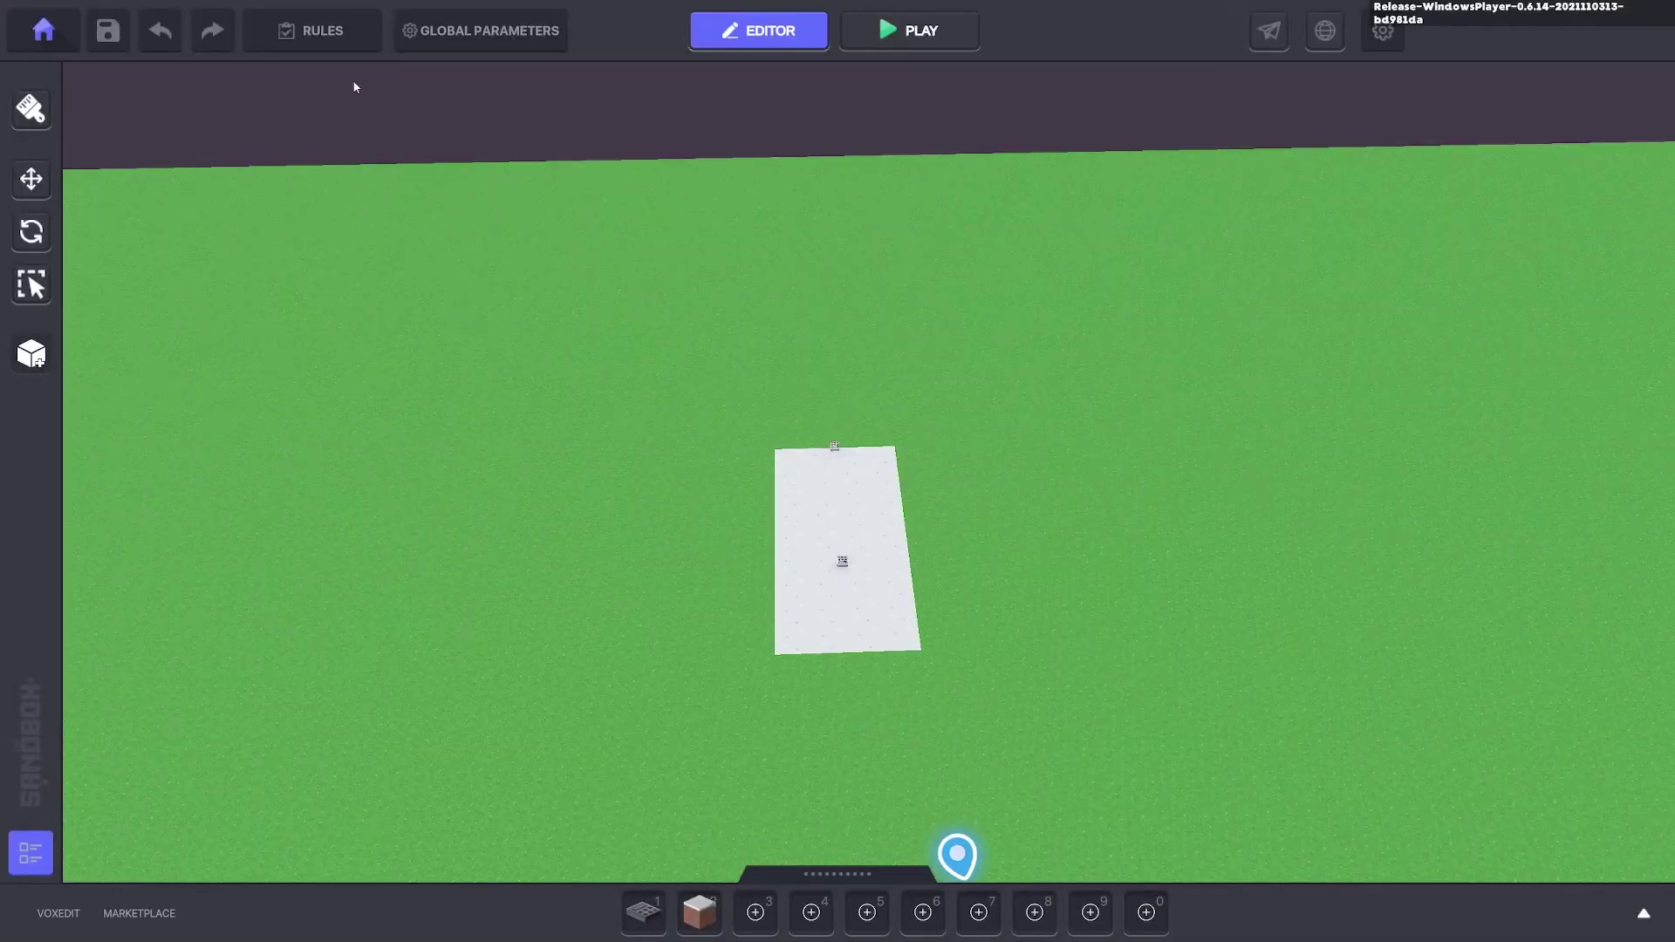
- Set the message that QUEST2 sends after completion to Defeat in the rules, and close them
key("s")
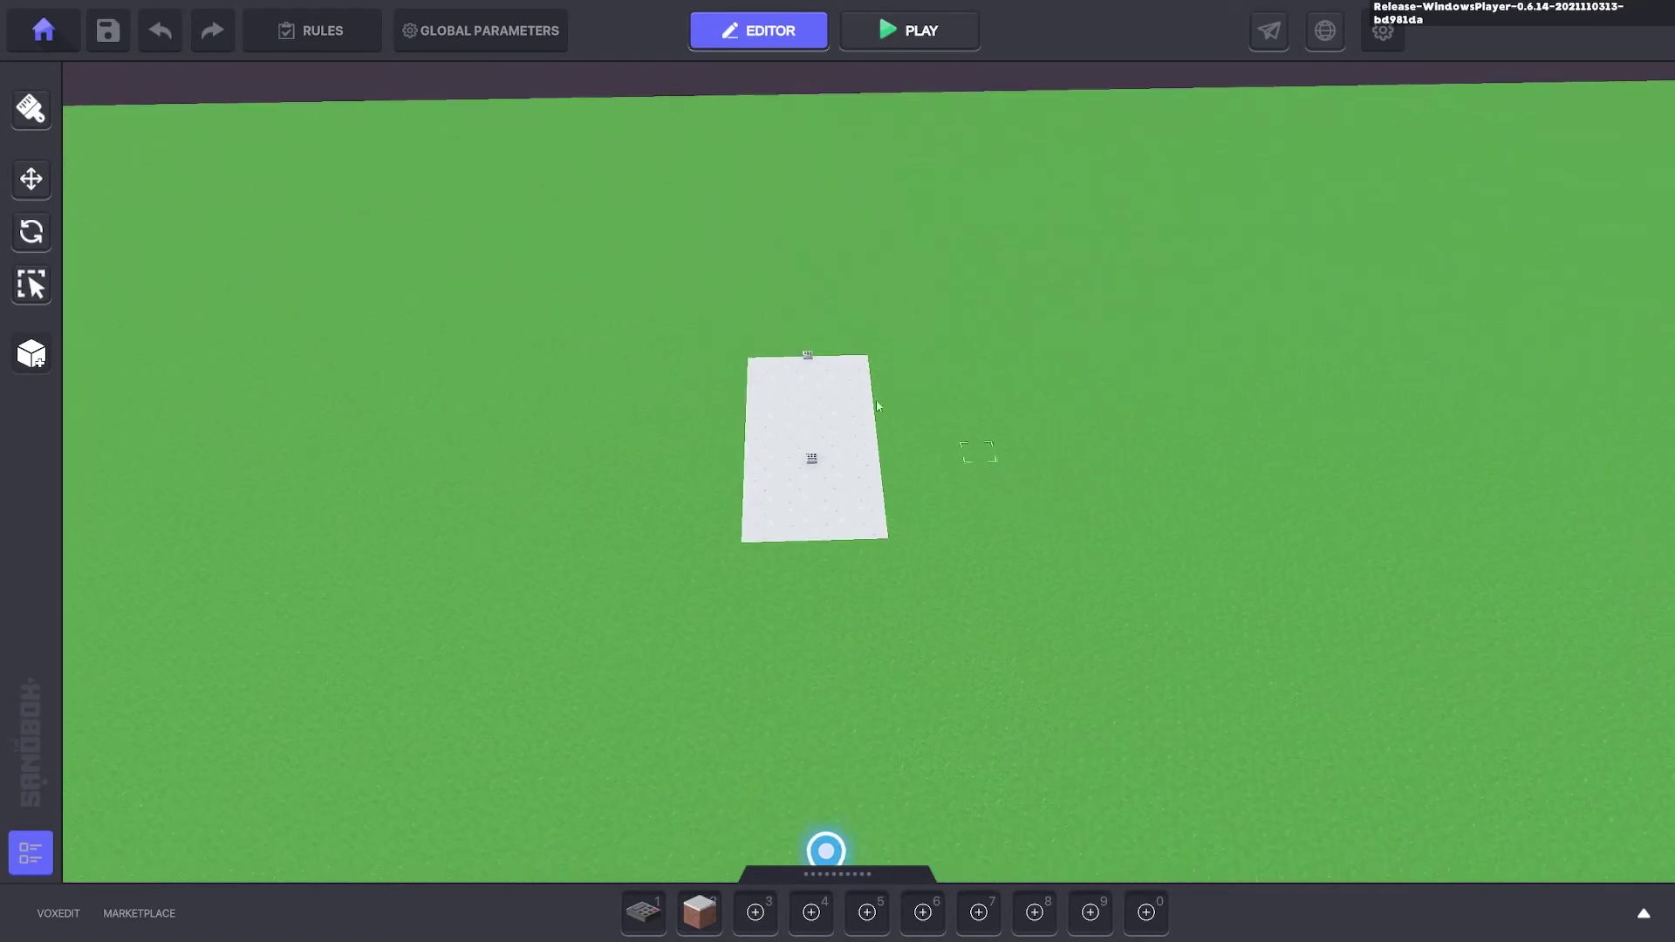
scroll(803, 349, "up", 3)
left_click(326, 40)
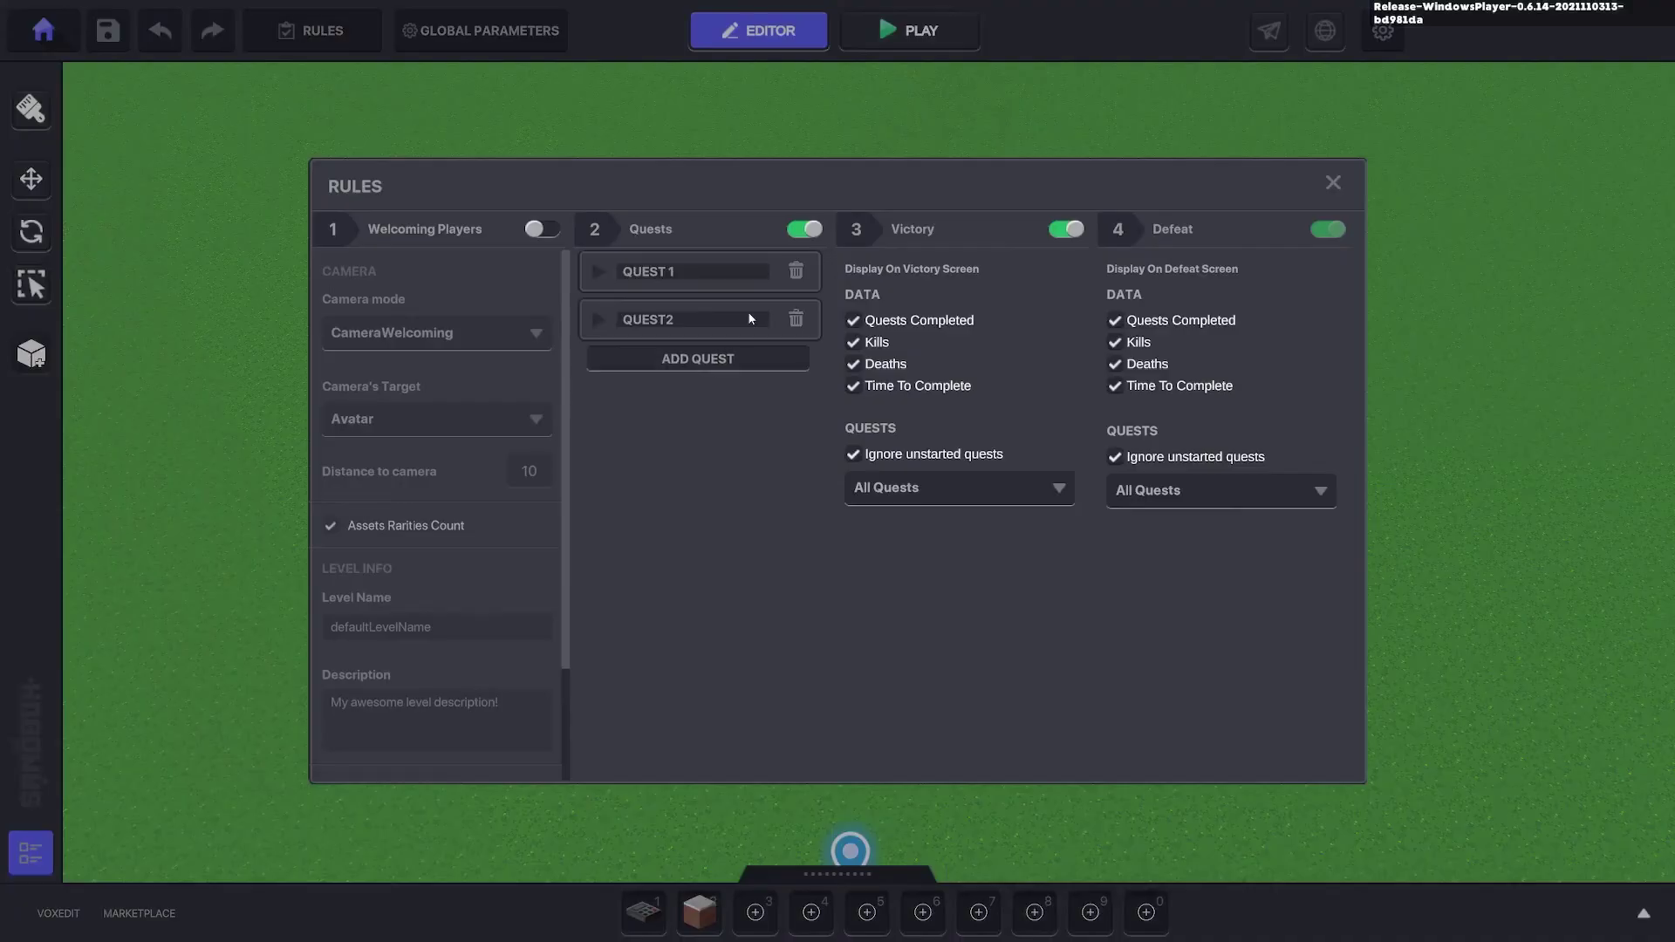
left_click(598, 323)
scroll(709, 532, "down", 3)
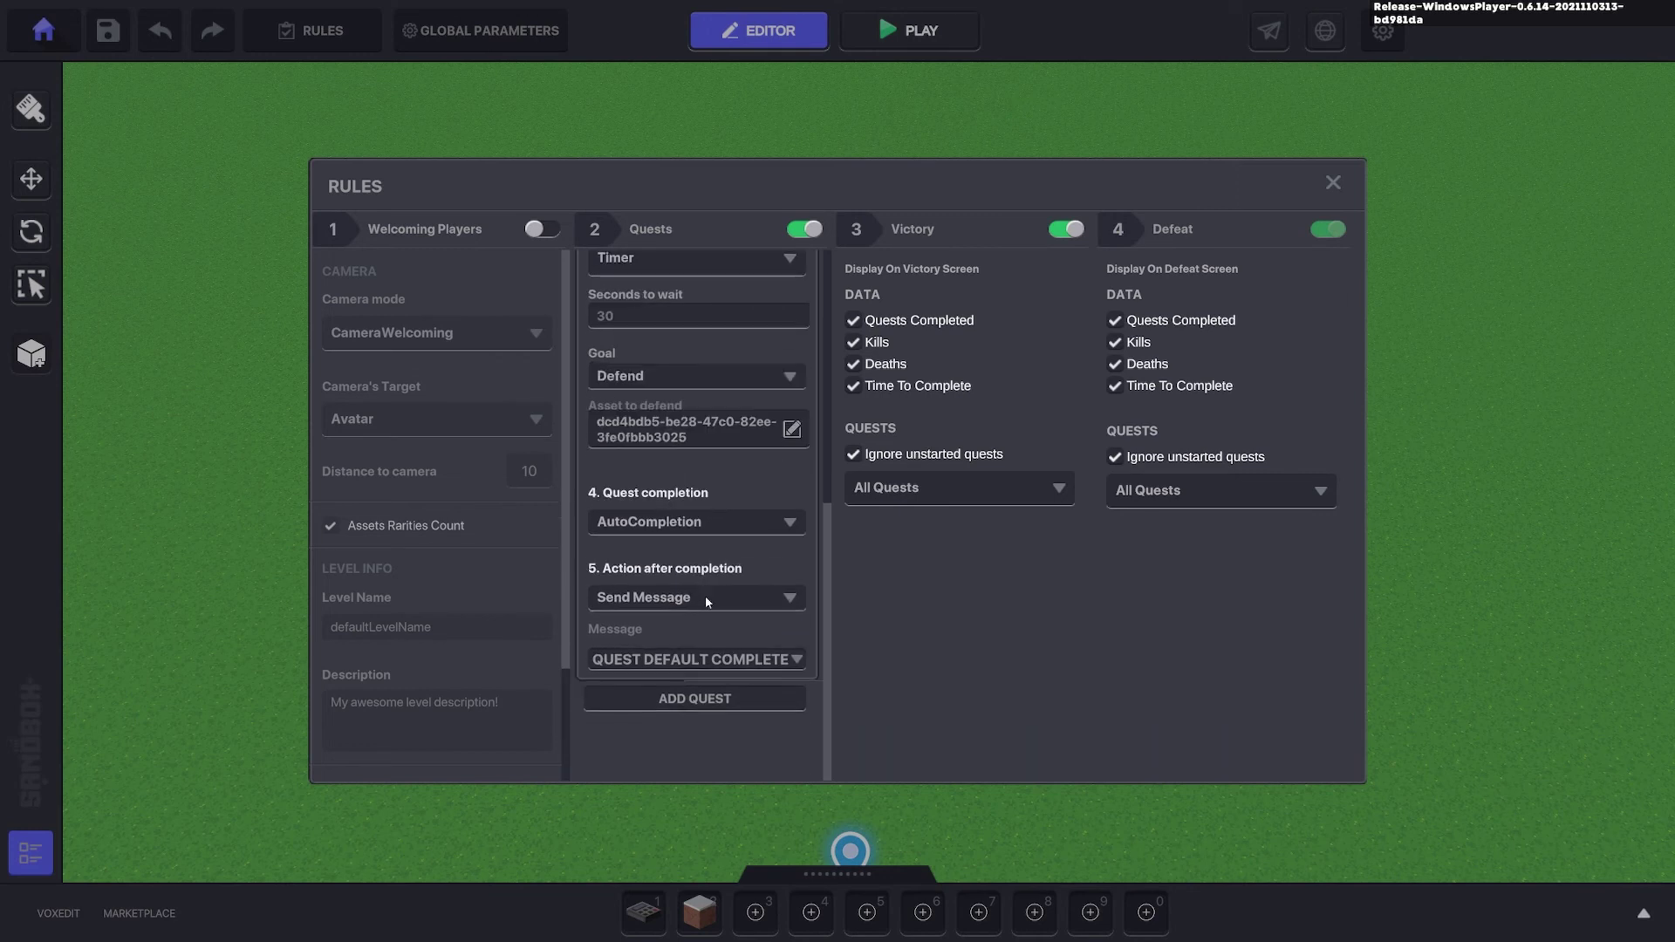
left_click(654, 729)
type("Defeat")
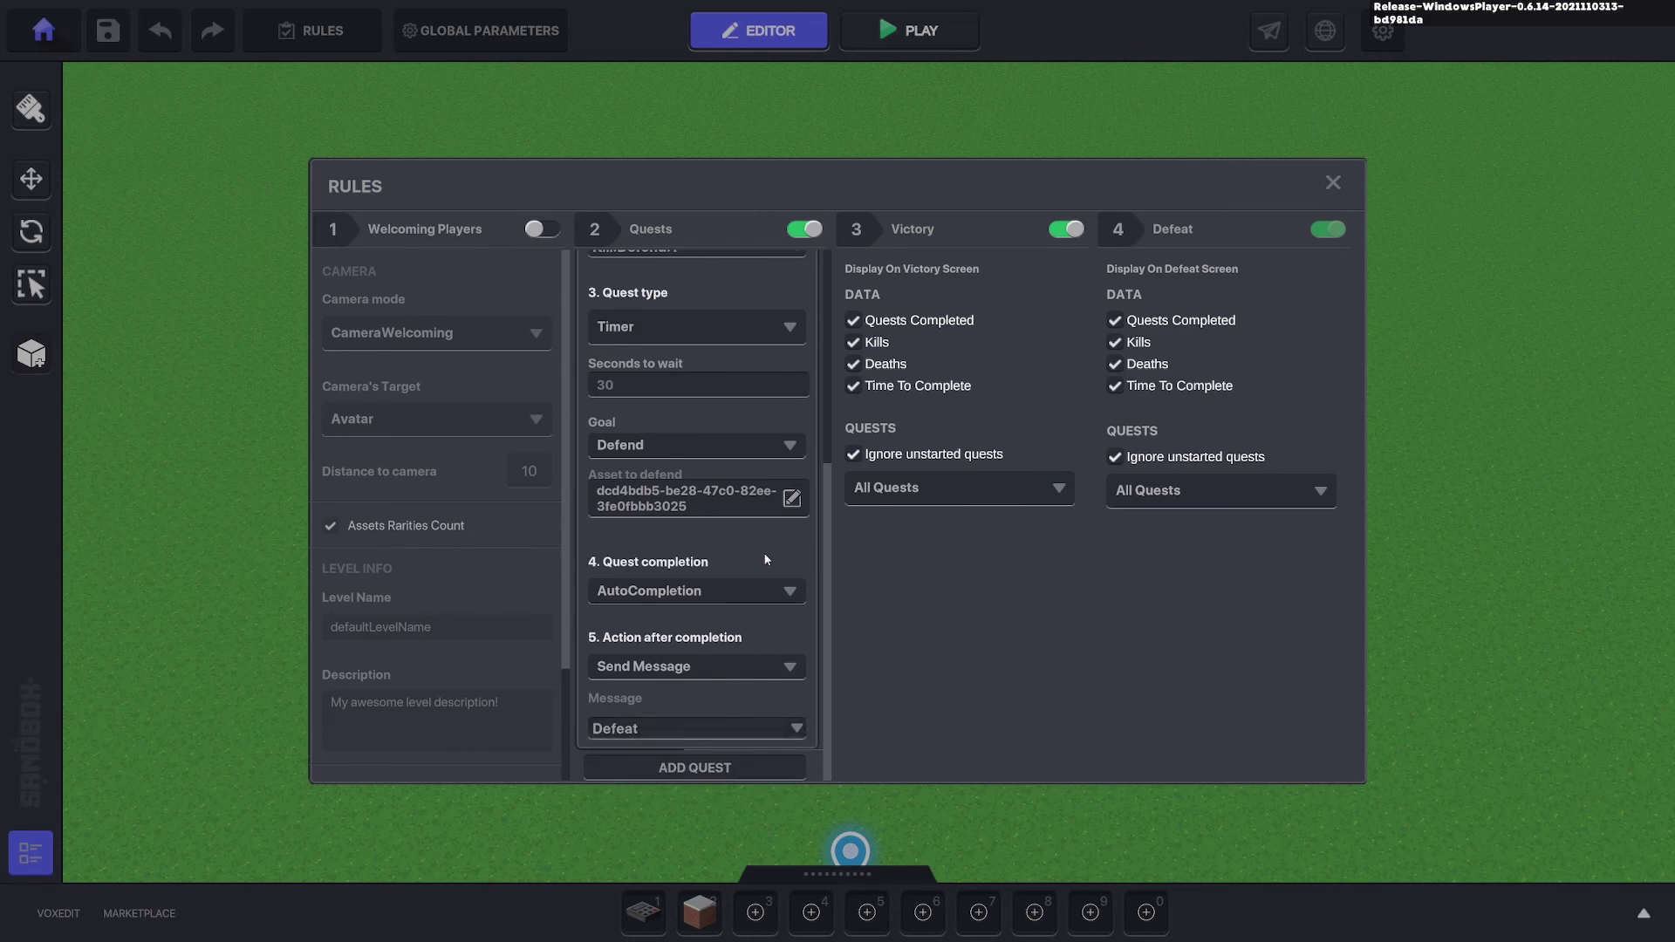
left_click(1332, 185)
key("s")
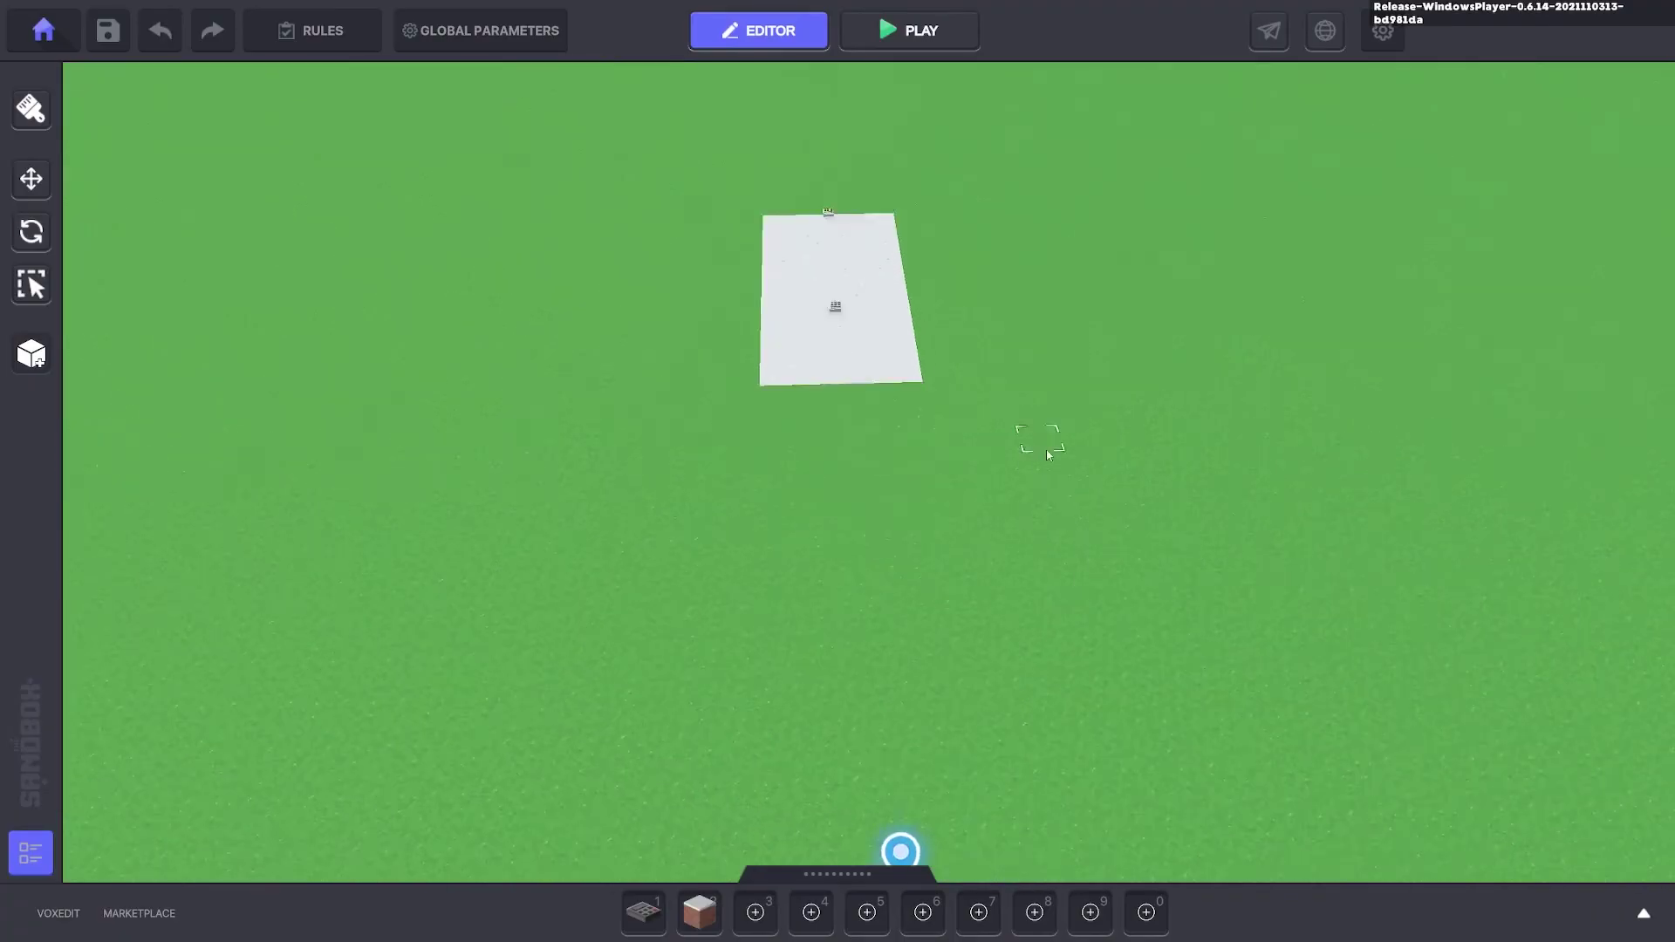
right_click_drag(1017, 430, 1057, 474)
middle_click_drag(1061, 462, 1027, 475)
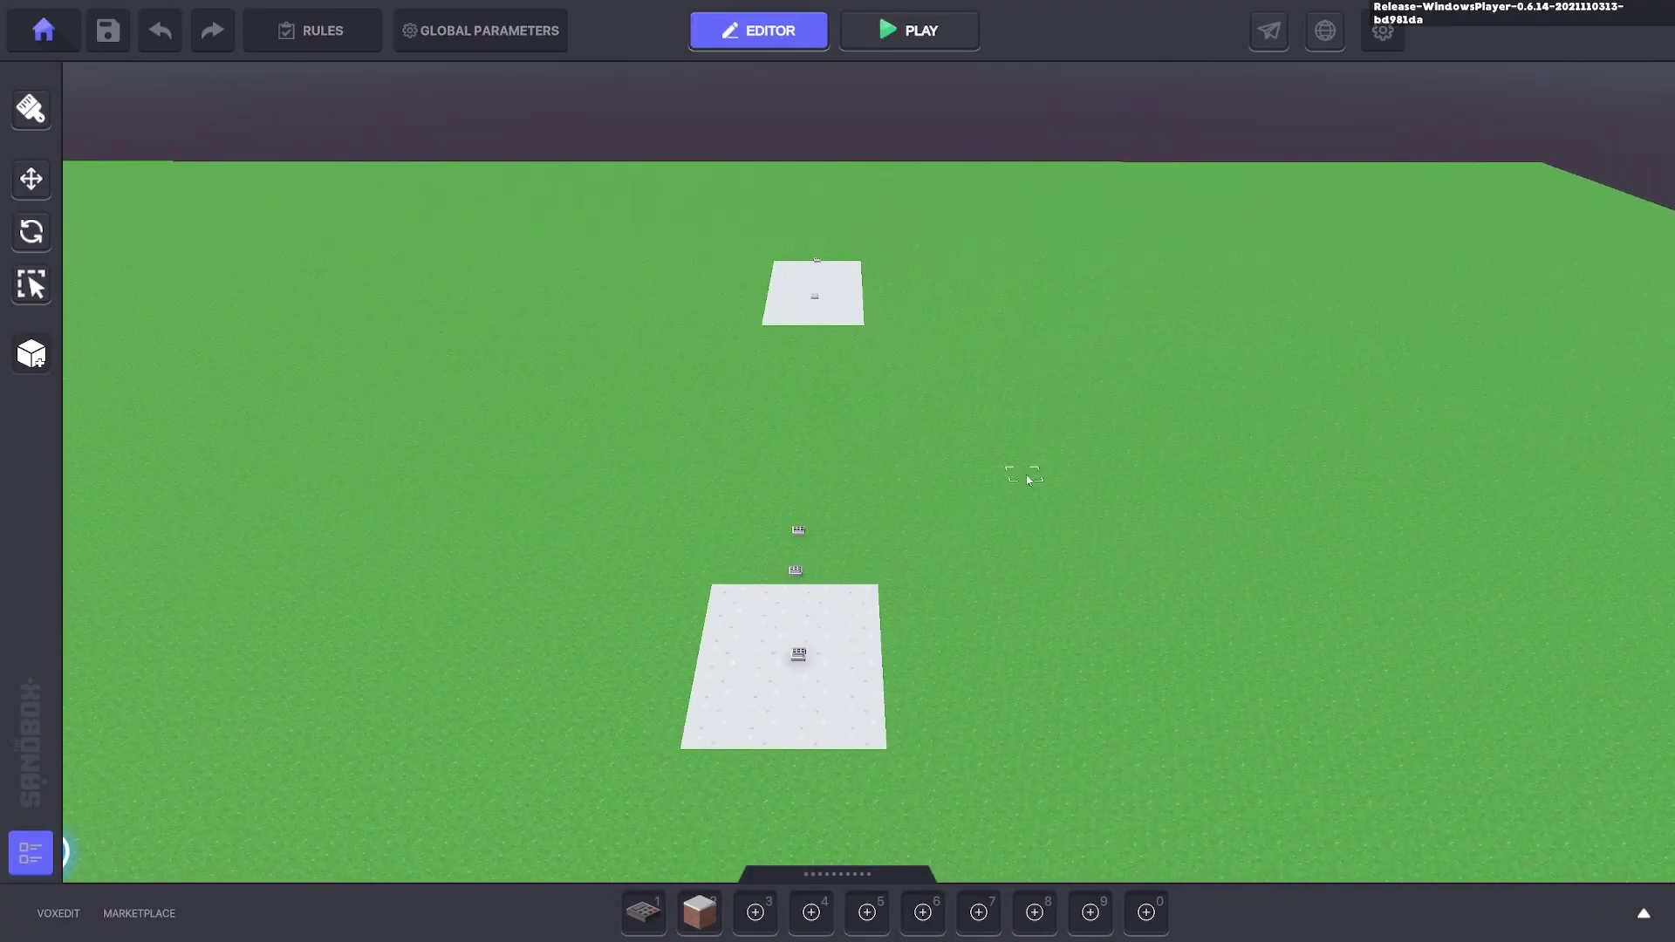
right_click_drag(1002, 490, 1004, 485)
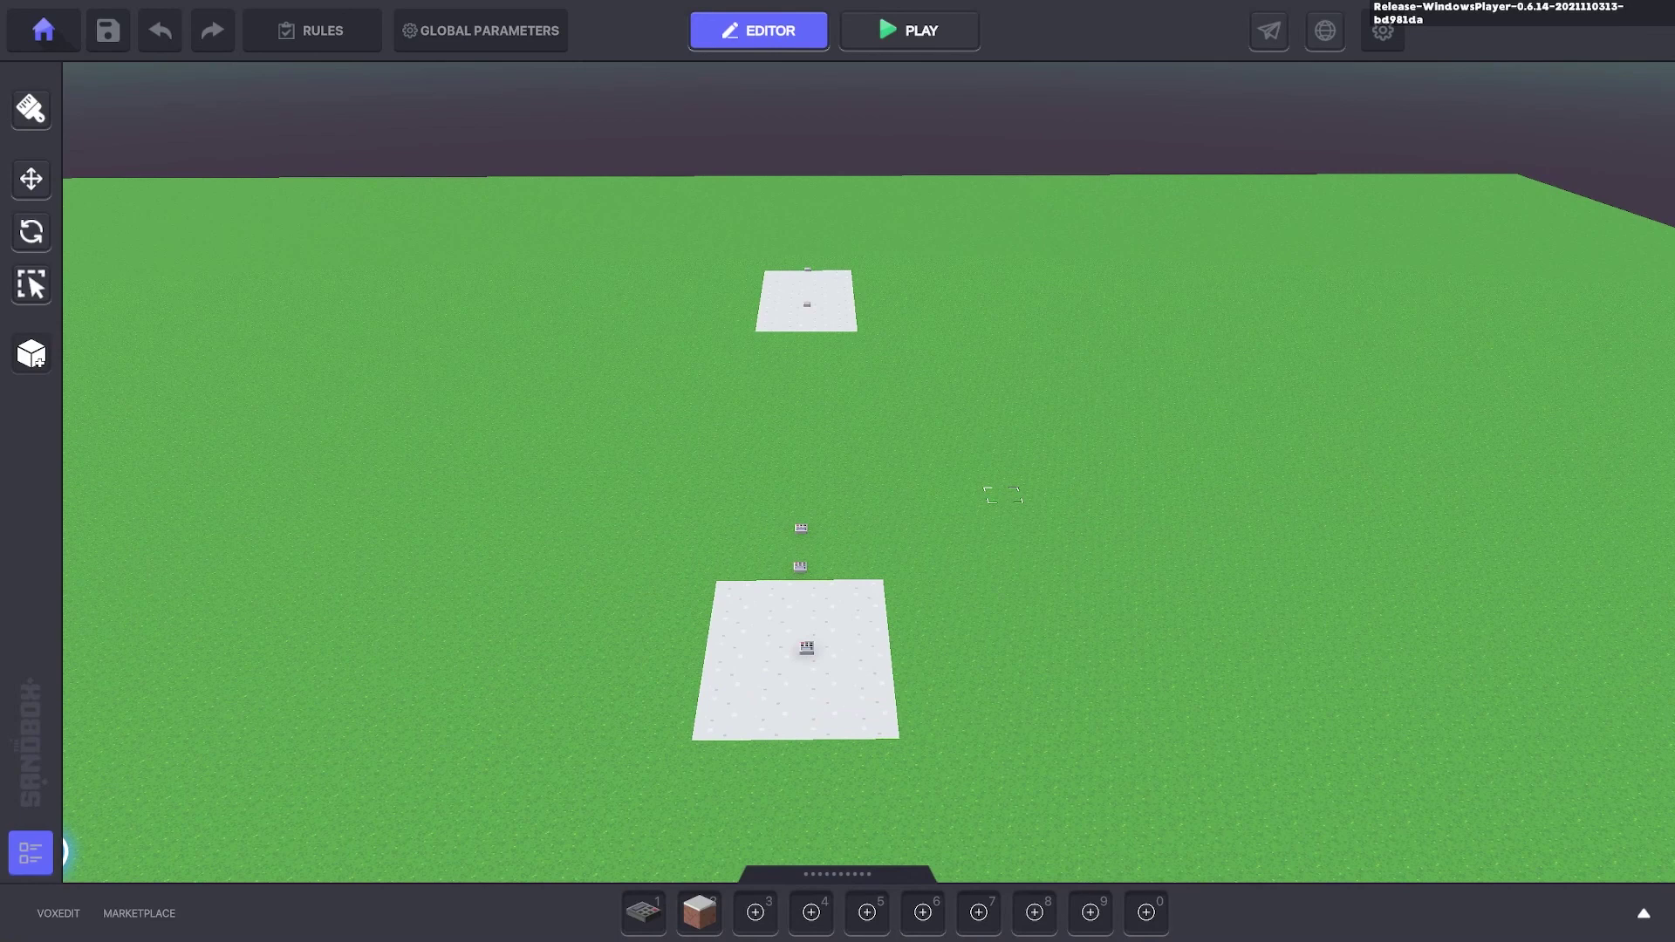